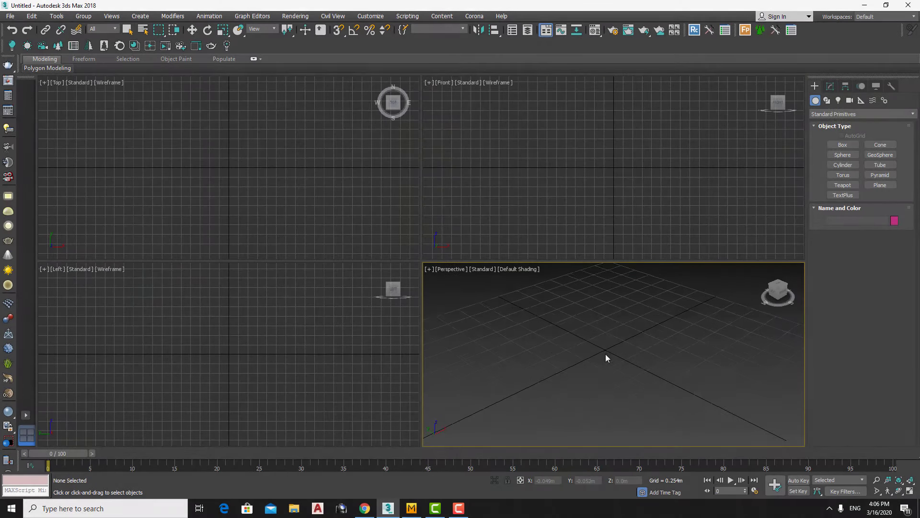
Drag out a box primitive in the maximized Perspective viewport
{"action": "key", "text": "alt+w"}
{"action": "left_click", "coordinate": [843, 145]}
{"action": "left_click_drag", "start_coordinate": [427, 201], "coordinate": [450, 345]}
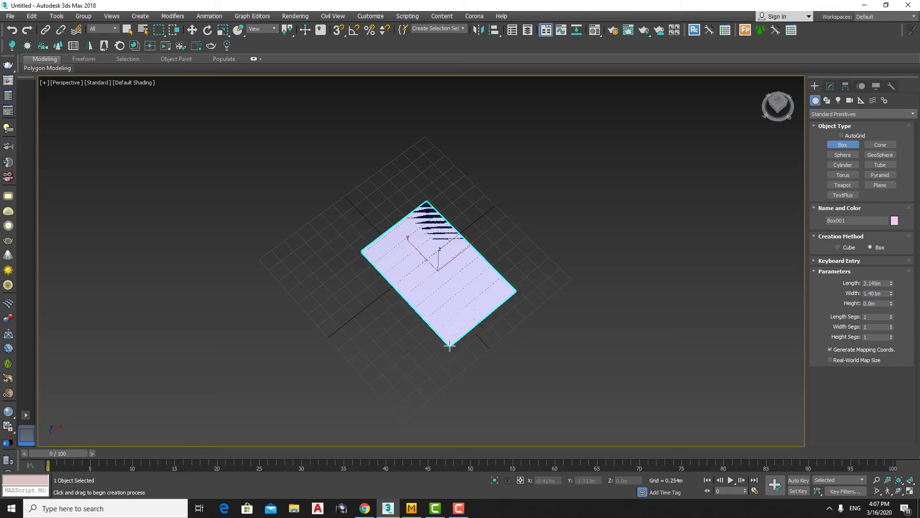
{"action": "left_click", "coordinate": [447, 330]}
{"action": "middle_click_drag", "start_coordinate": [452, 313], "coordinate": [479, 287], "text": "alt"}
Size the box to Length 2.2 m, Width 1.6 m, Height 0.45 m, sitting on the grid
{"action": "left_click", "coordinate": [831, 86]}
{"action": "double_click", "coordinate": [877, 225]}
{"action": "type", "text": "2"}
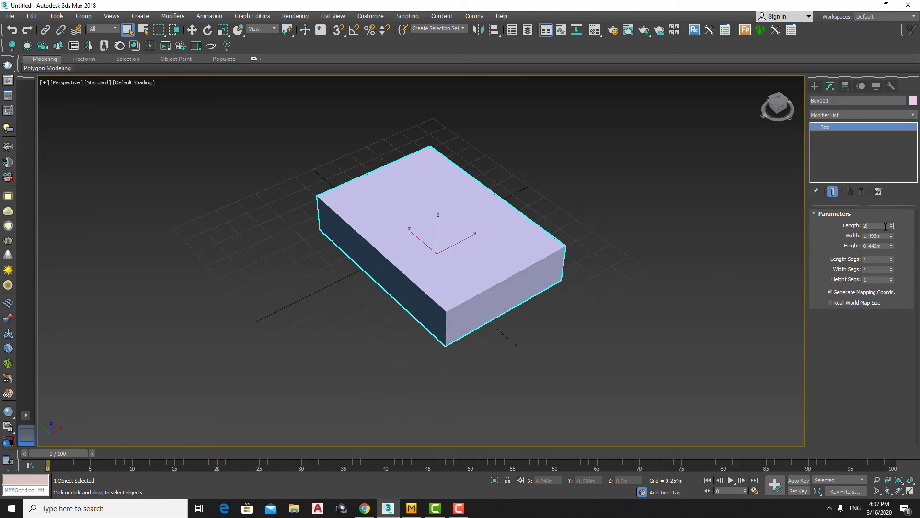
{"action": "scroll", "coordinate": [381, 263], "scroll_direction": "up", "scroll_amount": 3}
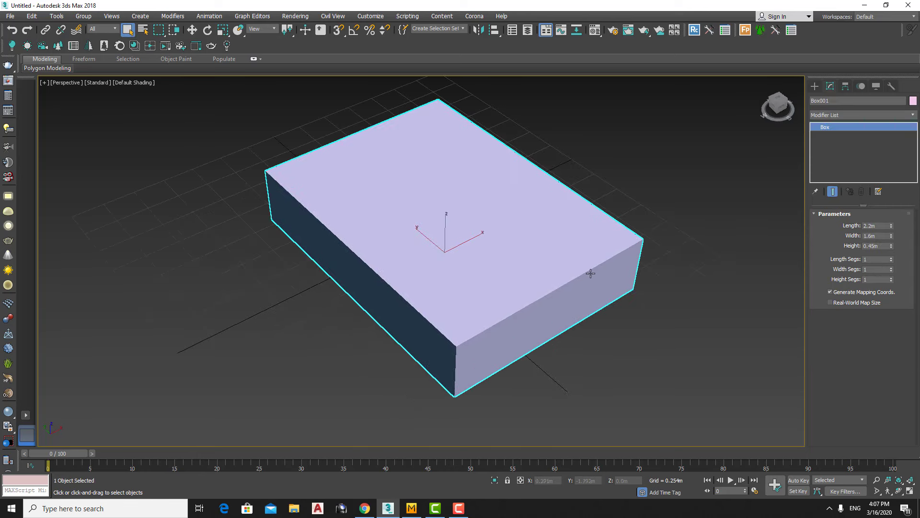
{"action": "key", "text": "f"}
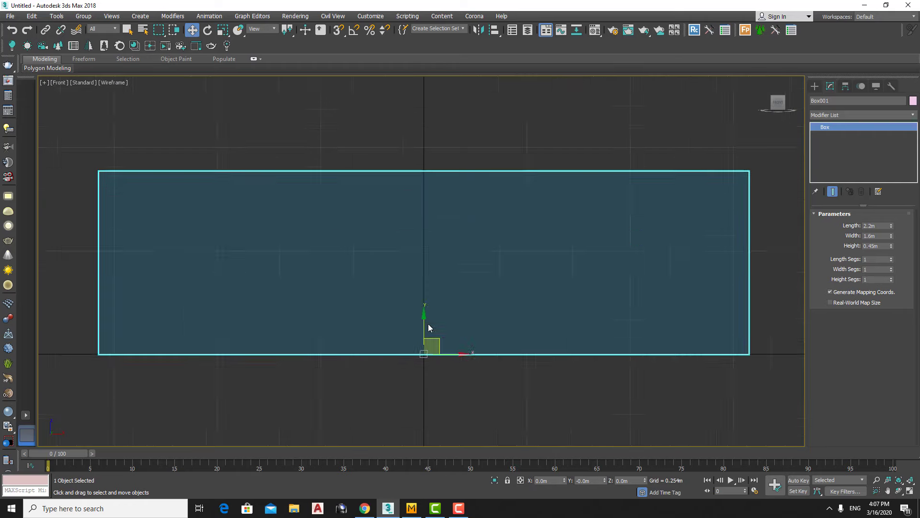
{"action": "key", "text": "shift+z"}
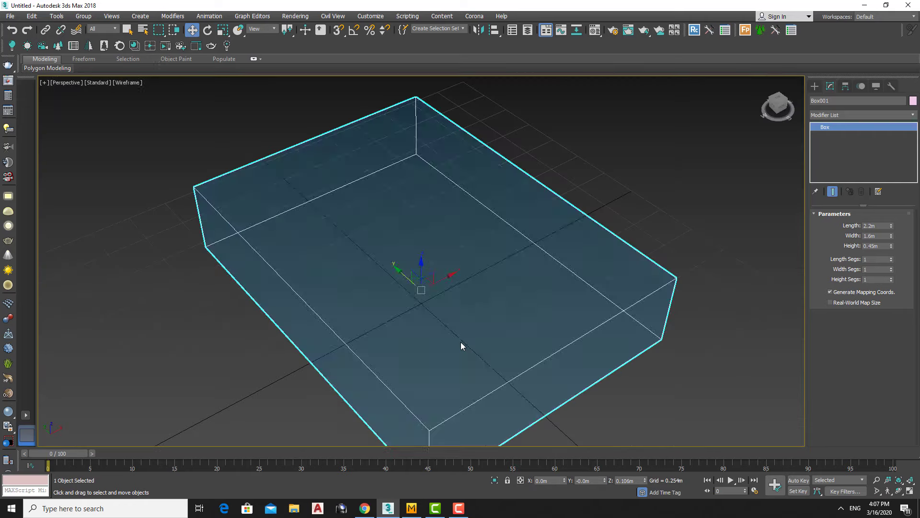
Convert the box to Editable Poly and connect edge rings into support loops on both sides
{"action": "right_click", "coordinate": [551, 274]}
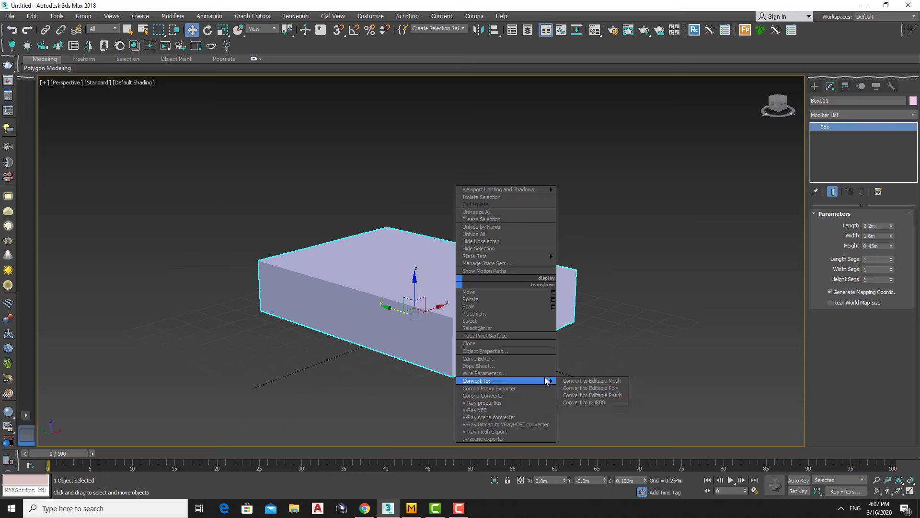
{"action": "left_click", "coordinate": [589, 389]}
{"action": "key", "text": "2"}
{"action": "right_click", "coordinate": [474, 327]}
{"action": "left_click", "coordinate": [387, 360]}
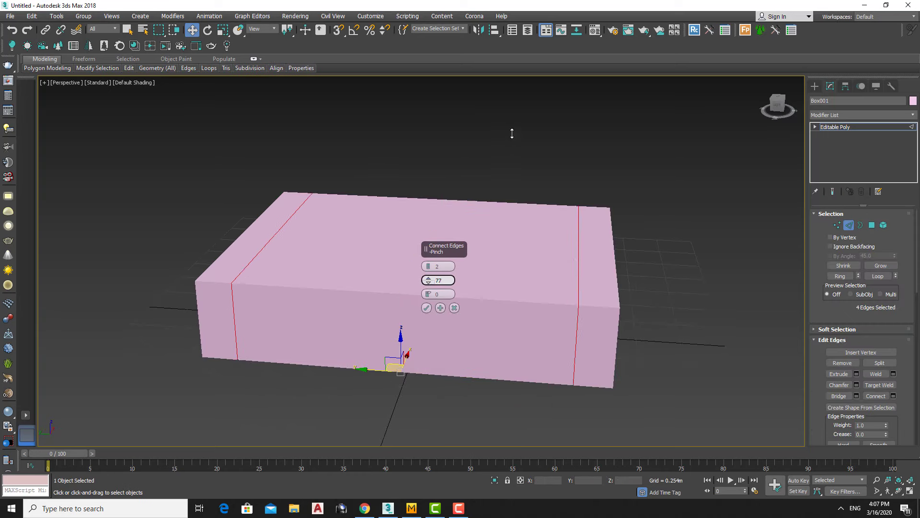
{"action": "middle_click_drag", "start_coordinate": [519, 123], "coordinate": [468, 335], "text": "alt"}
{"action": "right_click", "coordinate": [468, 335]}
{"action": "left_click", "coordinate": [373, 369]}
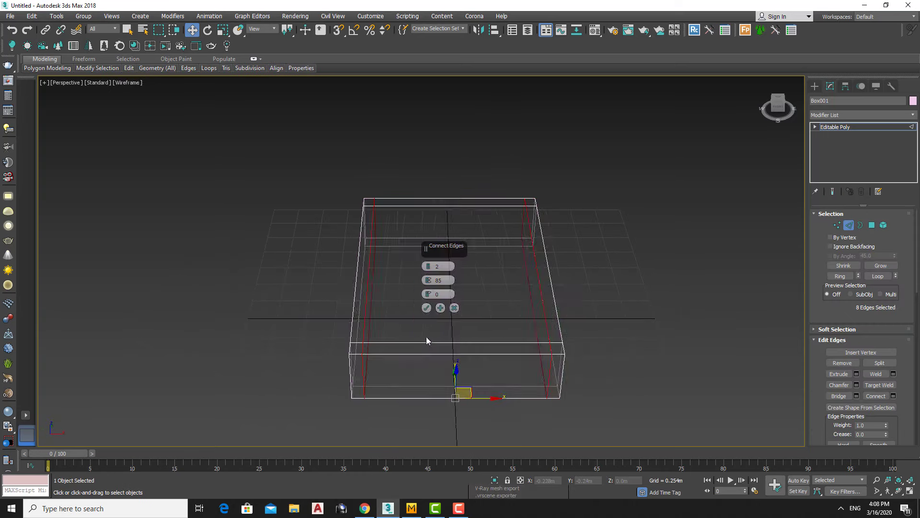
{"action": "key", "text": "F4"}
{"action": "left_click_drag", "start_coordinate": [778, 106], "coordinate": [773, 111]}
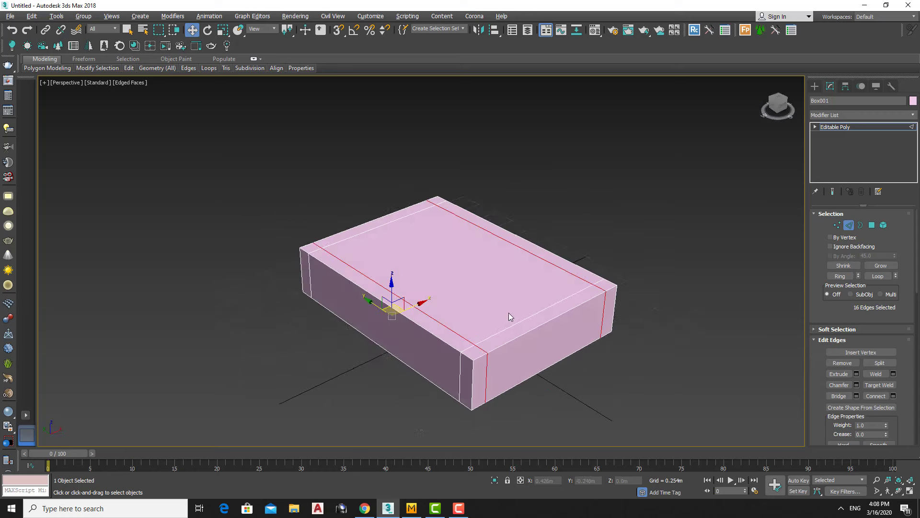
{"action": "key", "text": "2"}
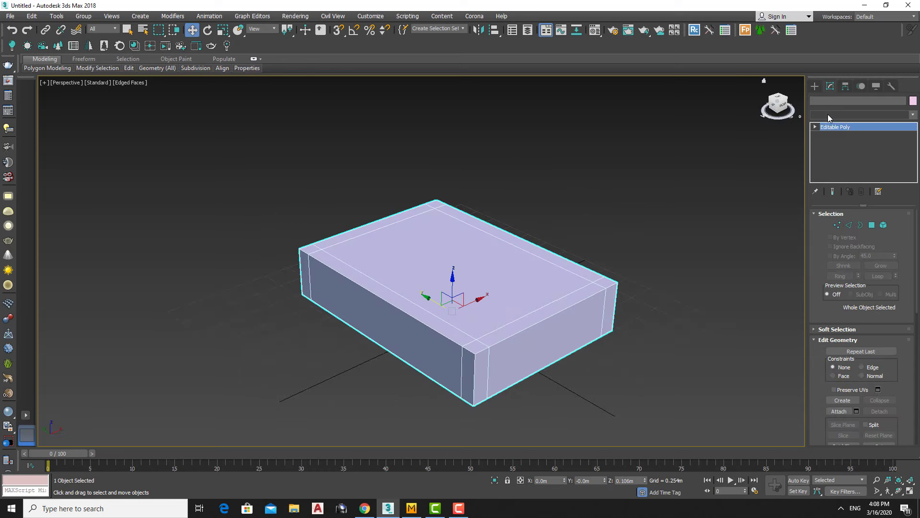
Add a TurboSmooth modifier with 2 iterations to round the mattress
{"action": "left_click", "coordinate": [828, 114]}
{"action": "left_click", "coordinate": [878, 306]}
{"action": "left_click", "coordinate": [893, 228]}
{"action": "mouse_move", "coordinate": [682, 300]}
{"action": "middle_mouse_down", "text": "alt"}
{"action": "mouse_move", "coordinate": [480, 349]}
{"action": "mouse_move", "coordinate": [318, 329]}
{"action": "mouse_move", "coordinate": [375, 337]}
{"action": "mouse_move", "coordinate": [477, 280]}
{"action": "mouse_move", "coordinate": [527, 323]}
{"action": "middle_mouse_up", "text": "alt"}
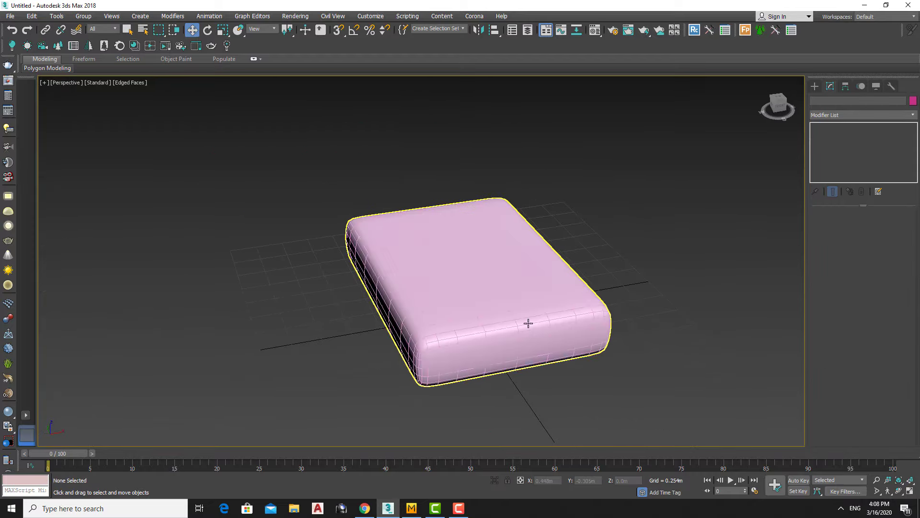
In the Top view, select the support-loop vertices at both ends of the base mesh
{"action": "left_click", "coordinate": [528, 323]}
{"action": "left_click", "coordinate": [835, 135]}
{"action": "key", "text": "1"}
{"action": "key", "text": "t"}
{"action": "middle_click_drag", "start_coordinate": [356, 121], "coordinate": [357, 167]}
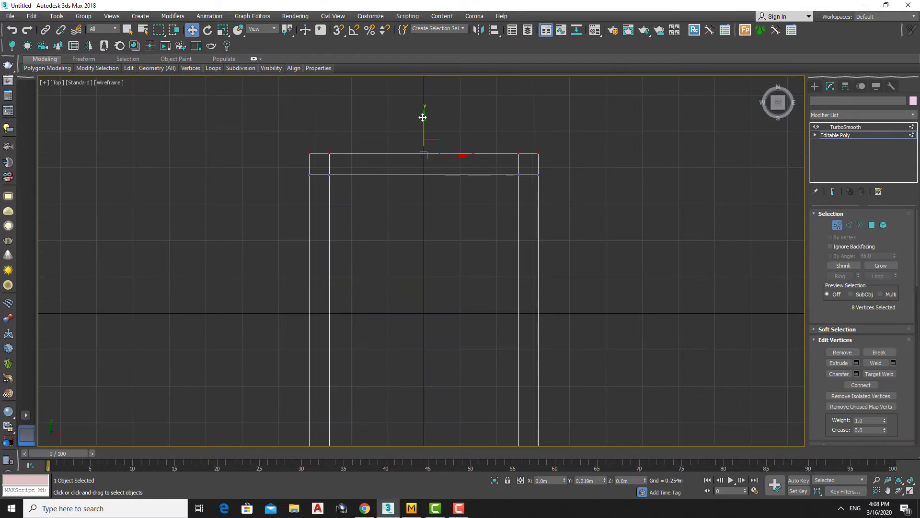
{"action": "scroll", "coordinate": [383, 216], "scroll_direction": "down", "scroll_amount": 2}
{"action": "left_click_drag", "start_coordinate": [528, 335], "coordinate": [386, 305]}
{"action": "middle_click_drag", "start_coordinate": [386, 304], "coordinate": [523, 352]}
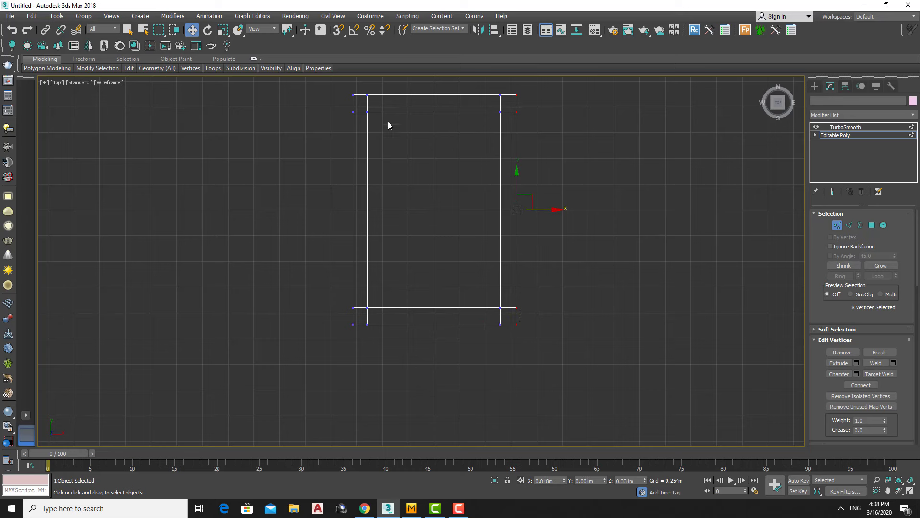
{"action": "scroll", "coordinate": [359, 235], "scroll_direction": "up", "scroll_amount": 3}
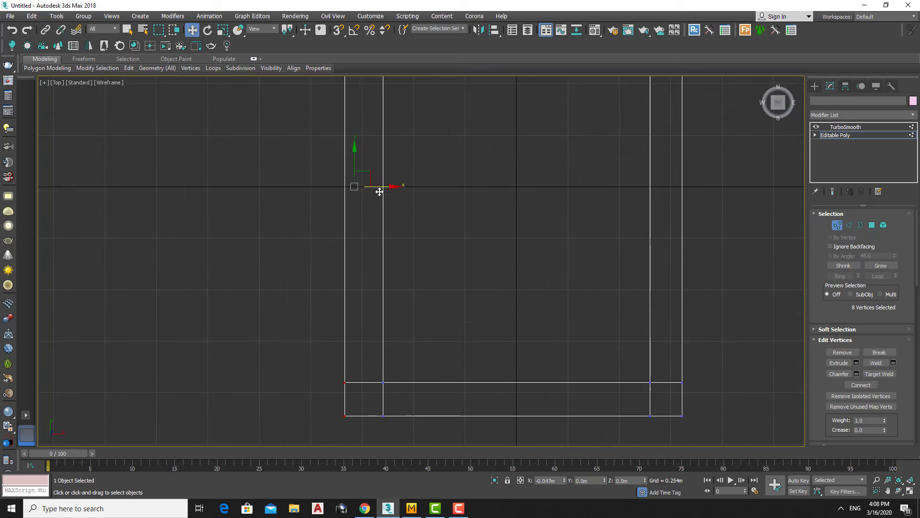
Collapse the TurboSmooth result into a single Editable Poly mesh
{"action": "key", "text": "p"}
{"action": "left_click", "coordinate": [846, 127]}
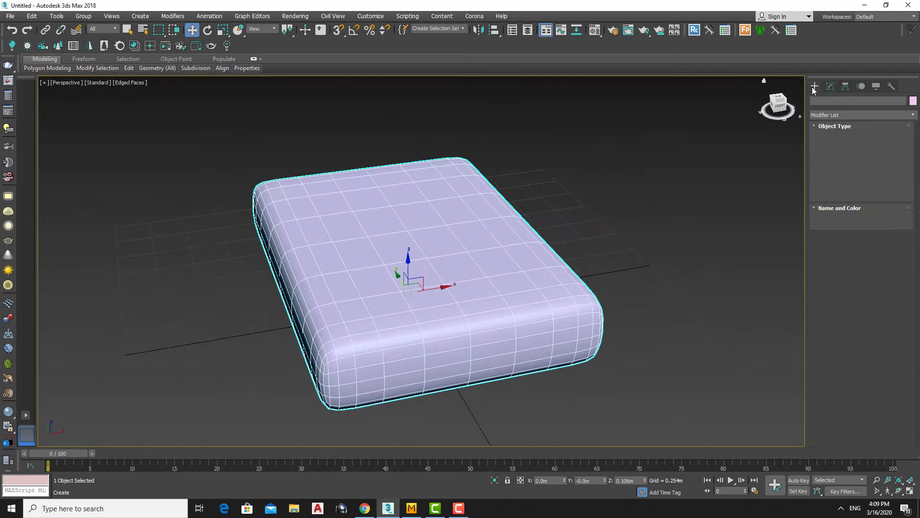
{"action": "mouse_move", "coordinate": [417, 256]}
{"action": "middle_mouse_down", "text": "alt"}
{"action": "mouse_move", "coordinate": [434, 319]}
{"action": "mouse_move", "coordinate": [479, 288]}
{"action": "middle_mouse_up", "text": "alt"}
{"action": "right_click", "coordinate": [513, 273]}
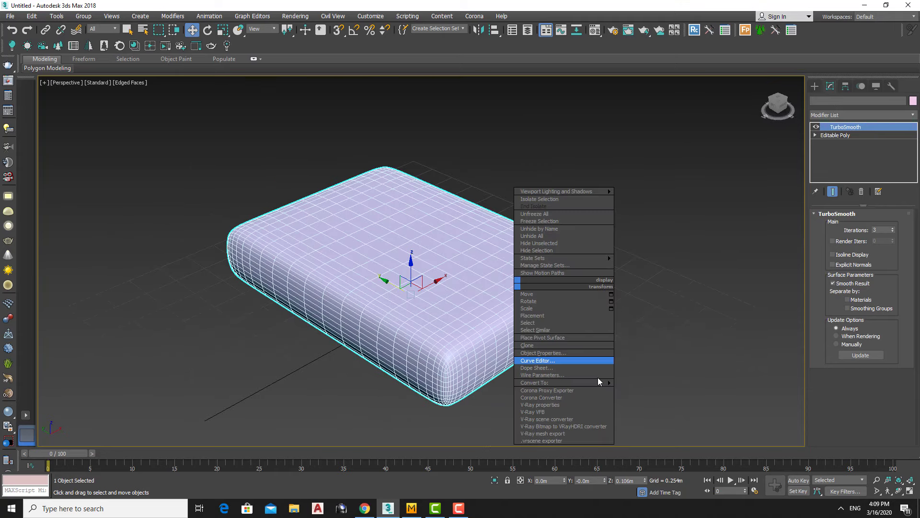
{"action": "left_click", "coordinate": [606, 381]}
{"action": "middle_click_drag", "start_coordinate": [606, 380], "coordinate": [374, 337], "text": "alt"}
{"action": "scroll", "coordinate": [386, 324], "scroll_direction": "down", "scroll_amount": 5}
{"action": "scroll", "coordinate": [386, 324], "scroll_direction": "up", "scroll_amount": 6}
Export the mattress as an OBJ file and import it into Marvelous Designer
{"action": "key", "text": "m"}
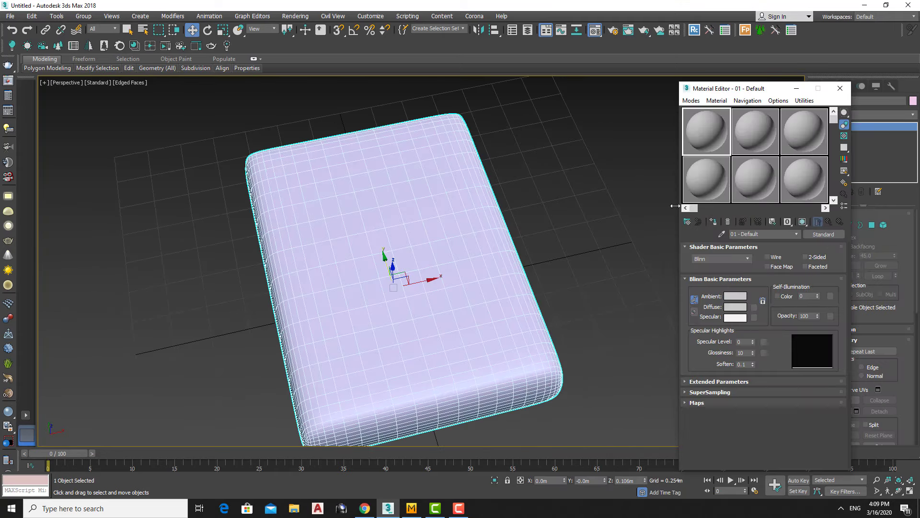
{"action": "key", "text": "m"}
{"action": "left_click", "coordinate": [10, 16]}
{"action": "left_click", "coordinate": [96, 146]}
{"action": "left_click", "coordinate": [247, 464]}
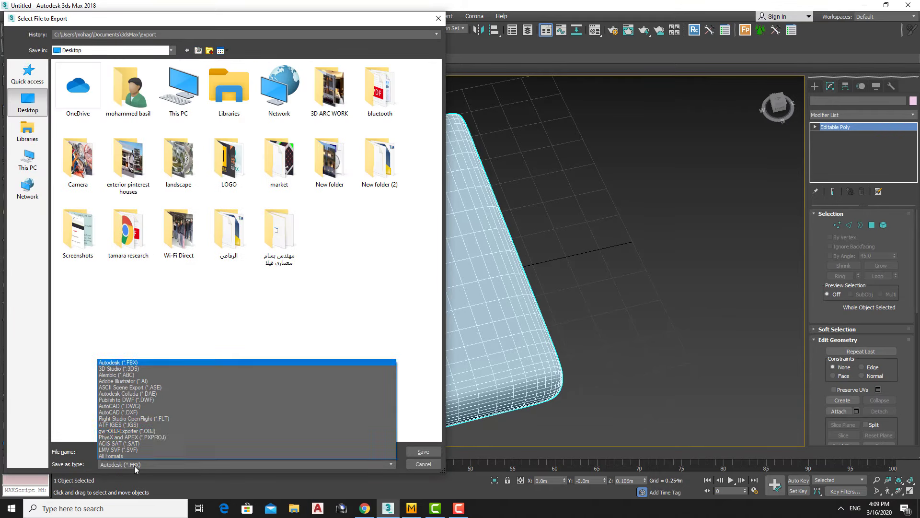
{"action": "left_click", "coordinate": [144, 407]}
{"action": "key", "text": "Return"}
{"action": "left_click", "coordinate": [557, 331]}
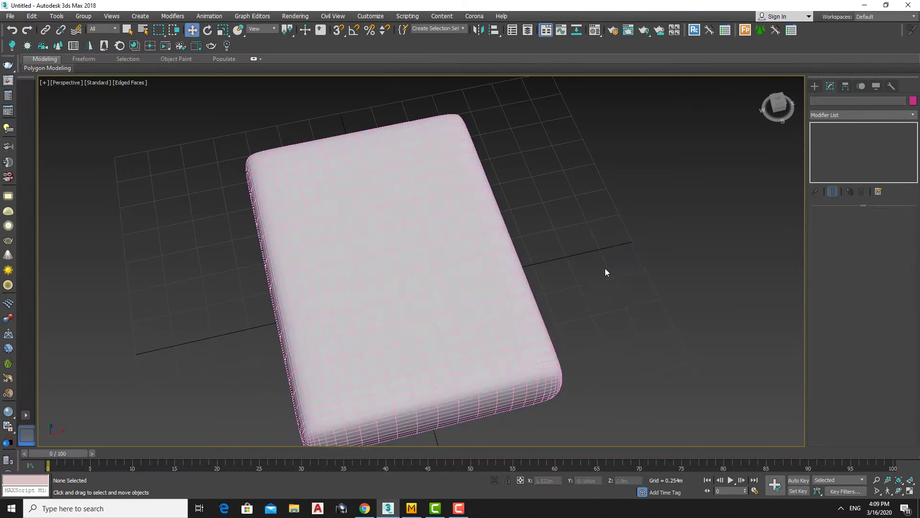
{"action": "left_click", "coordinate": [115, 124]}
{"action": "double_click", "coordinate": [118, 111]}
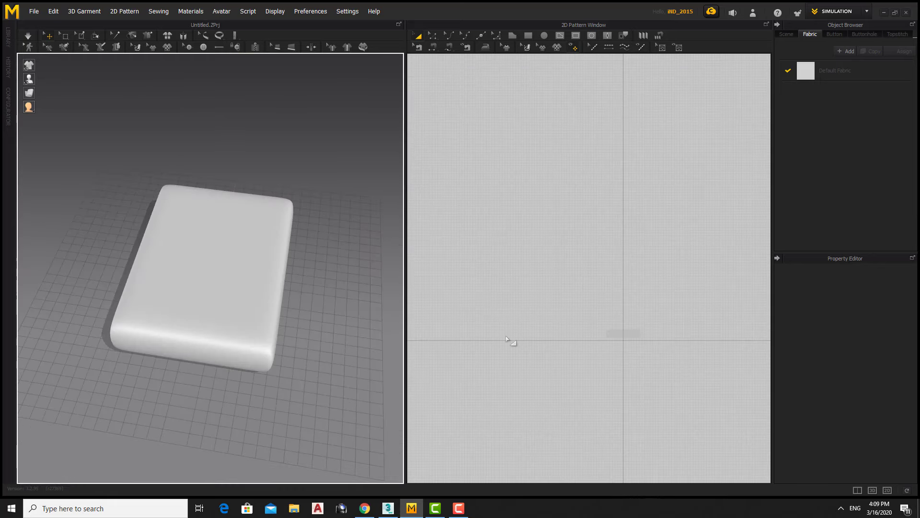
Draw a rectangular fabric pattern in the 2D Pattern Window
{"action": "left_click", "coordinate": [195, 351]}
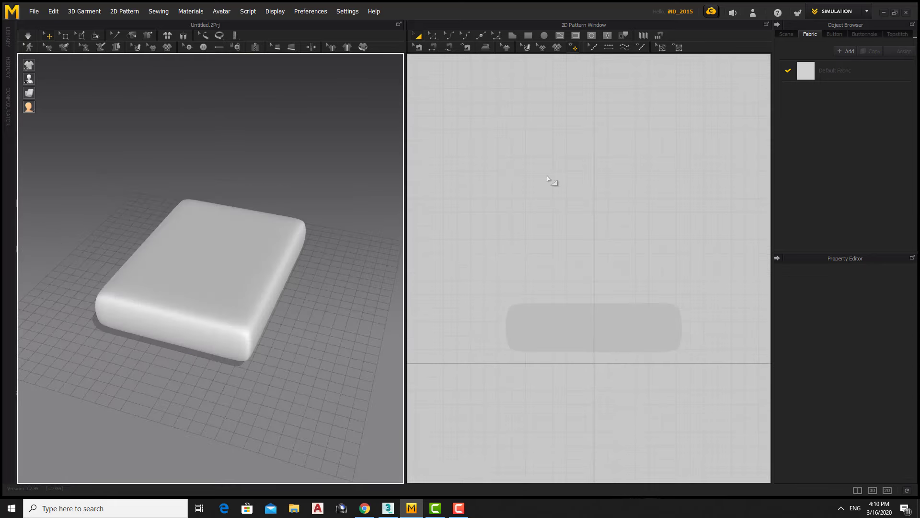
{"action": "key", "text": "s"}
{"action": "scroll", "coordinate": [660, 277], "scroll_direction": "down", "scroll_amount": 1}
{"action": "left_click_drag", "start_coordinate": [675, 335], "coordinate": [560, 188]}
{"action": "left_click_drag", "start_coordinate": [538, 139], "coordinate": [537, 137]}
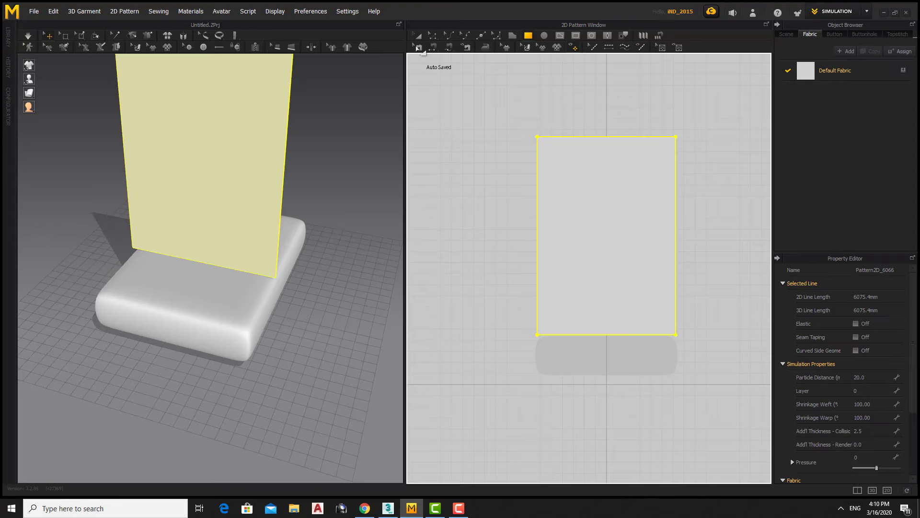
Rotate the fabric panel flat and place it just above the mattress
{"action": "left_click", "coordinate": [267, 294]}
{"action": "mouse_move", "coordinate": [258, 298]}
{"action": "left_mouse_down"}
{"action": "mouse_move", "coordinate": [269, 248]}
{"action": "mouse_move", "coordinate": [255, 371]}
{"action": "left_mouse_up"}
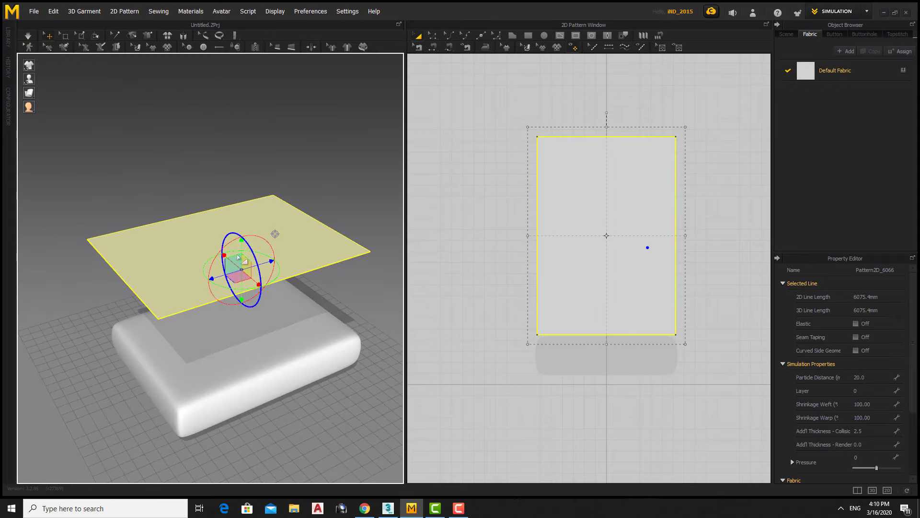
{"action": "scroll", "coordinate": [245, 336], "scroll_direction": "up", "scroll_amount": 2}
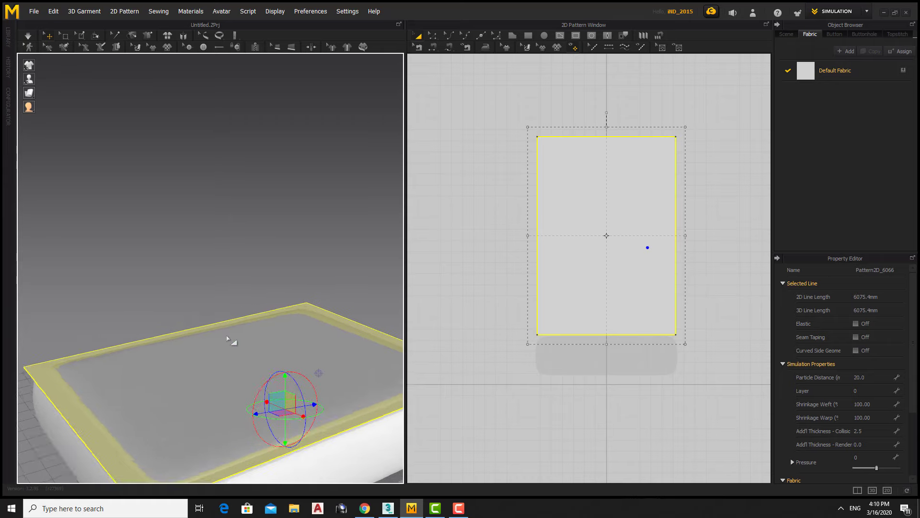
{"action": "scroll", "coordinate": [228, 338], "scroll_direction": "down", "scroll_amount": 3}
{"action": "left_click", "coordinate": [641, 167]}
{"action": "key", "text": "ctrl+z"}
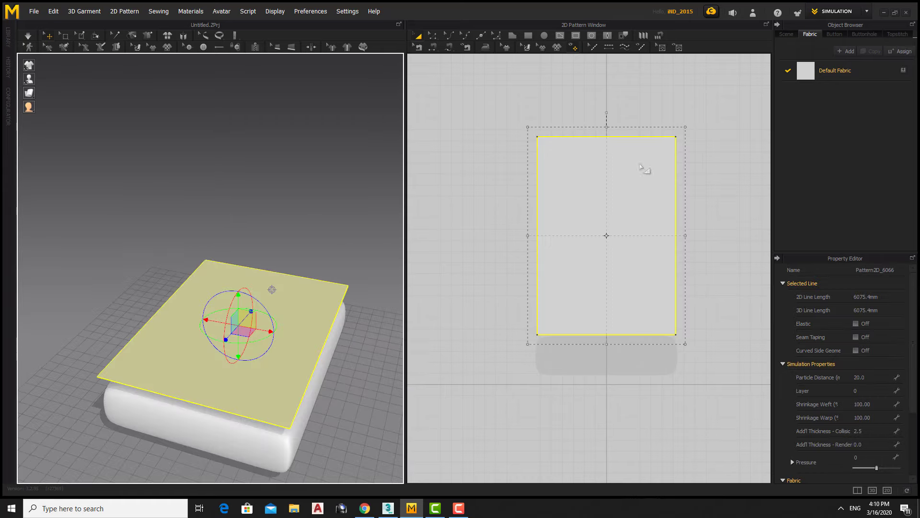
{"action": "left_click", "coordinate": [465, 169]}
{"action": "left_click", "coordinate": [480, 36]}
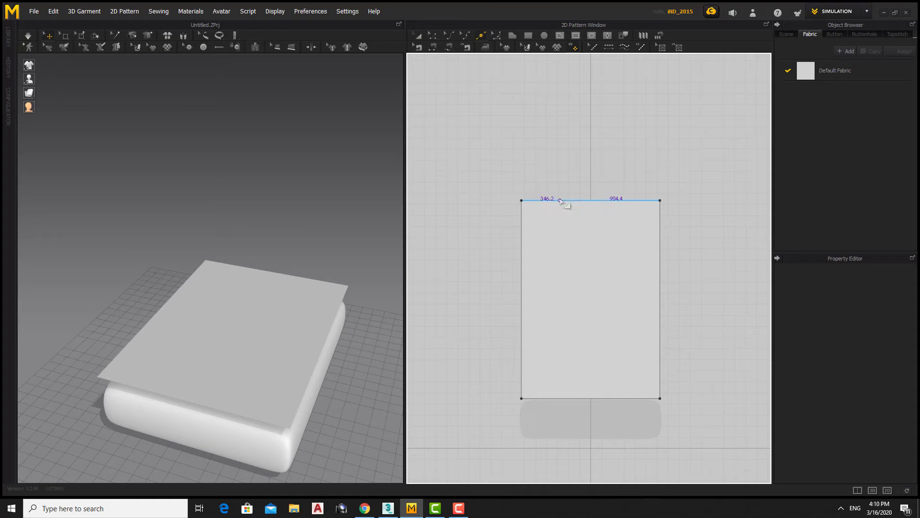
Add points on the top and right edges and square off the corner notches
{"action": "left_click", "coordinate": [542, 200]}
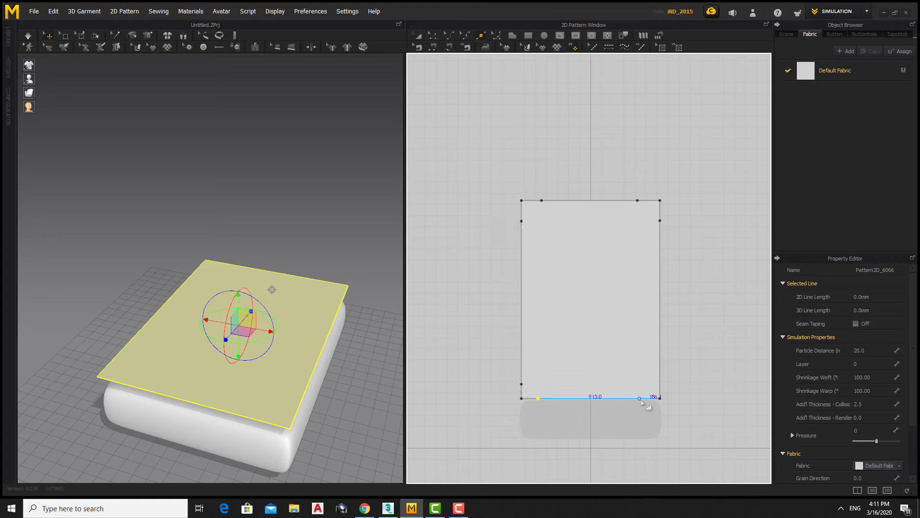
{"action": "left_click", "coordinate": [660, 382]}
{"action": "key", "text": "z"}
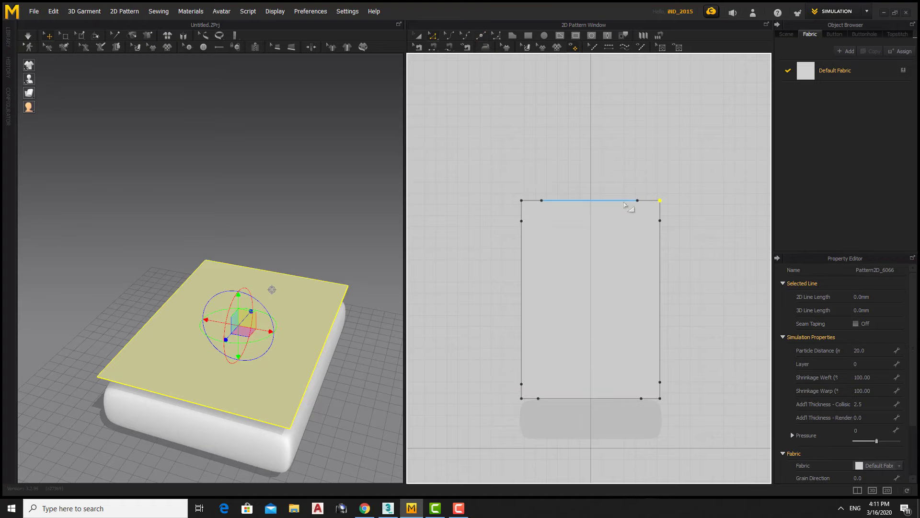
{"action": "left_click_drag", "start_coordinate": [618, 193], "coordinate": [618, 178]}
{"action": "left_click", "coordinate": [522, 200]}
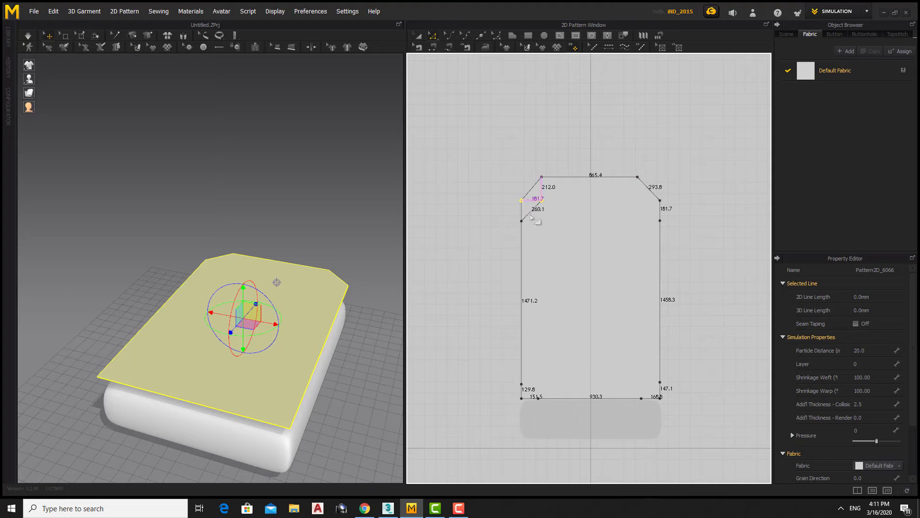
{"action": "left_click_drag", "start_coordinate": [634, 222], "coordinate": [637, 220]}
Push the pattern's bottom, left and right edges further outward
{"action": "middle_click_drag", "start_coordinate": [621, 225], "coordinate": [610, 185]}
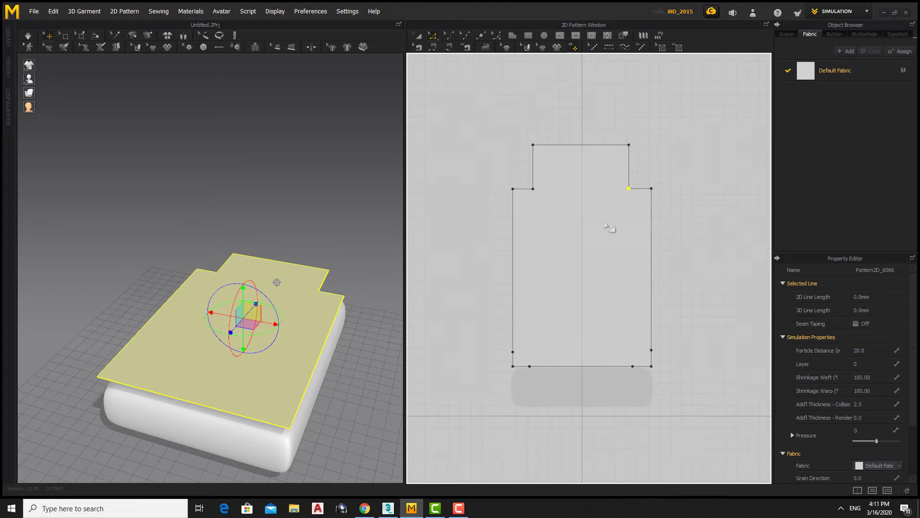
{"action": "left_click_drag", "start_coordinate": [650, 357], "coordinate": [640, 352]}
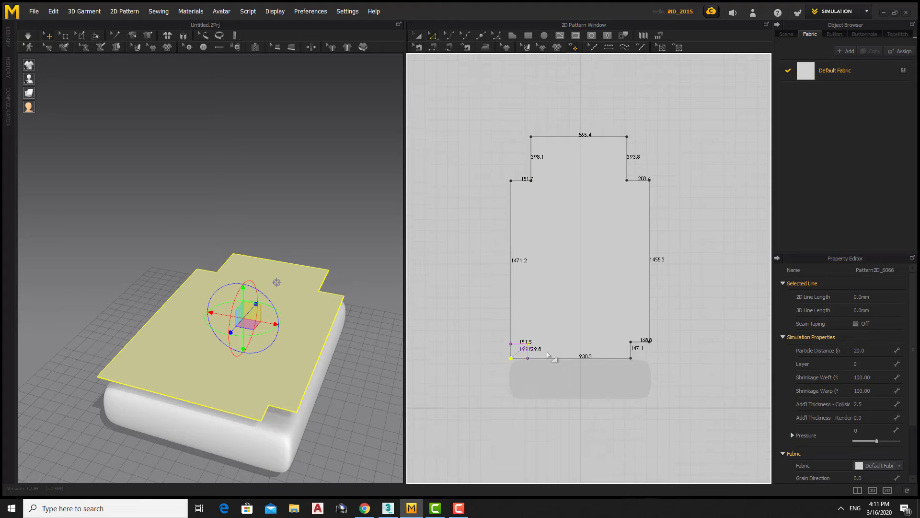
{"action": "left_click_drag", "start_coordinate": [569, 360], "coordinate": [567, 371]}
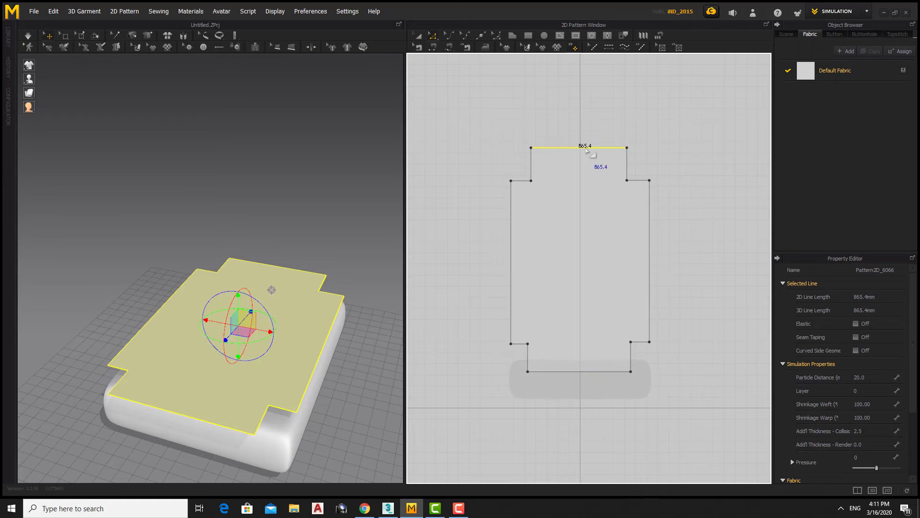
{"action": "left_click_drag", "start_coordinate": [505, 220], "coordinate": [495, 219]}
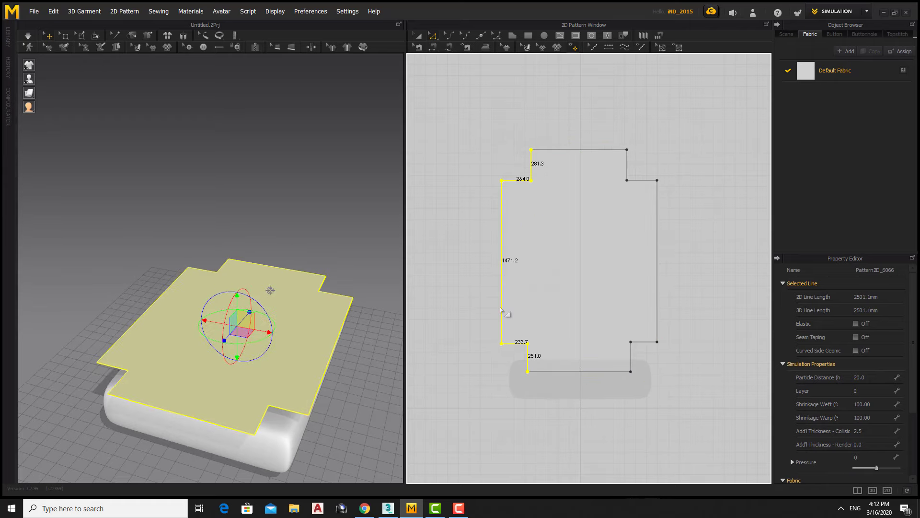
{"action": "left_click_drag", "start_coordinate": [661, 309], "coordinate": [665, 310]}
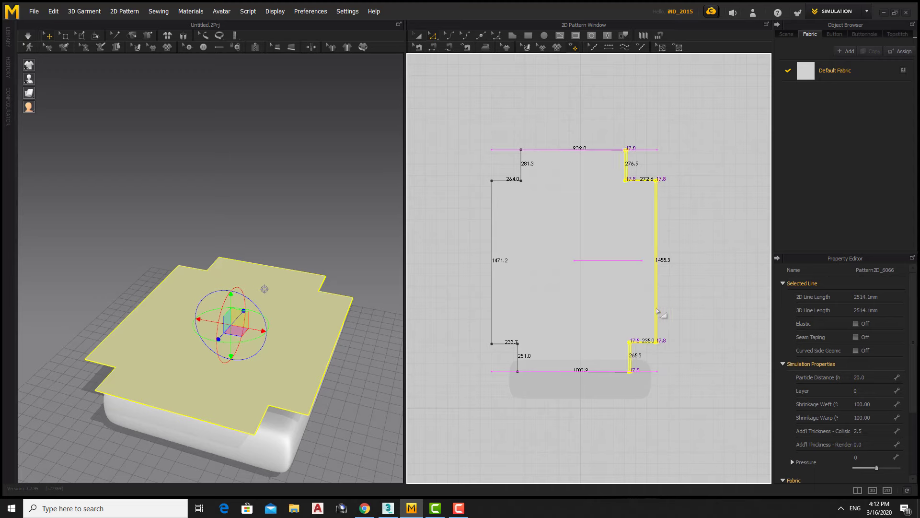
Select the bed-cover pattern from a top view and nudge it over the mattress
{"action": "key", "text": "5"}
{"action": "left_click", "coordinate": [273, 335]}
{"action": "scroll", "coordinate": [273, 335], "scroll_direction": "down", "scroll_amount": 2}
{"action": "scroll", "coordinate": [287, 250], "scroll_direction": "up", "scroll_amount": 1}
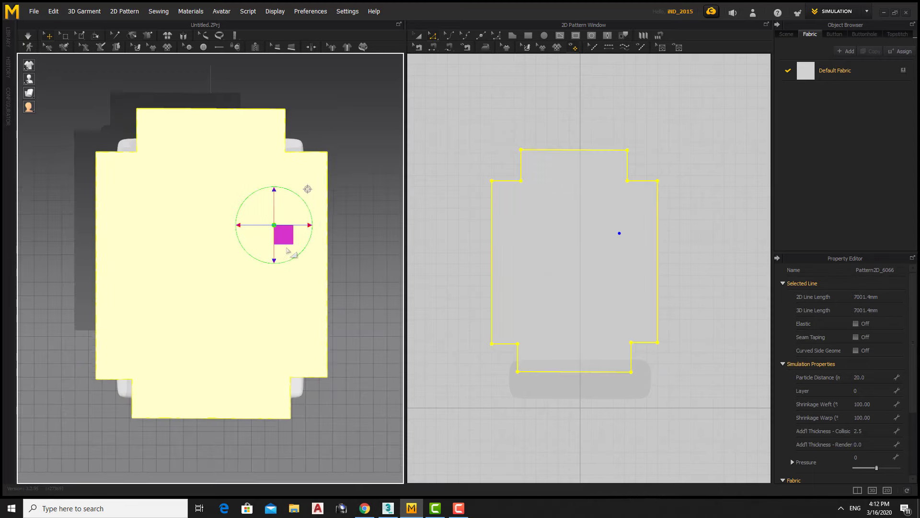
{"action": "left_click_drag", "start_coordinate": [287, 249], "coordinate": [285, 248]}
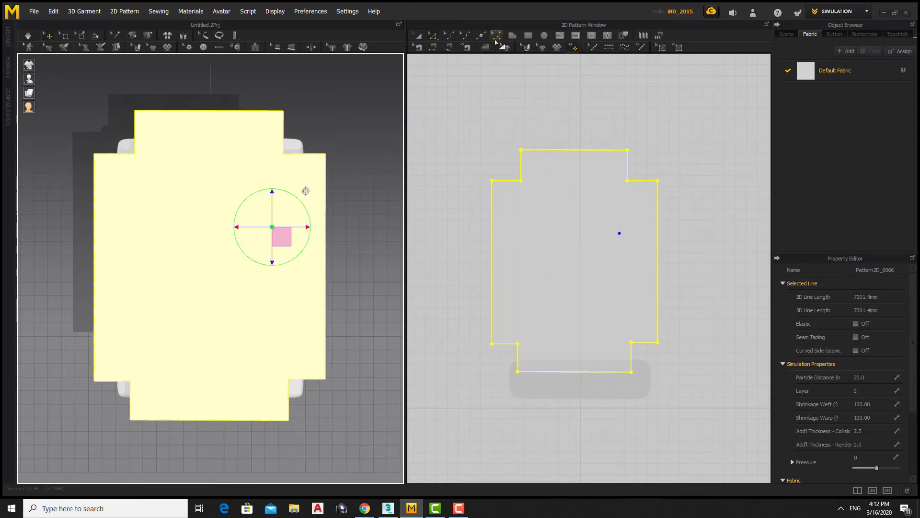
Scale the whole cover pattern up and stretch its left side outward
{"action": "key", "text": "a"}
{"action": "key", "text": "ctrl+a"}
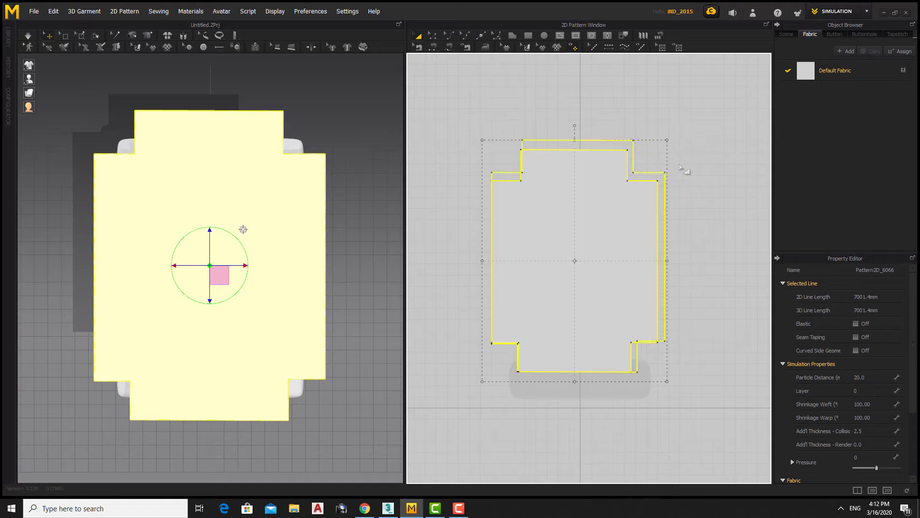
{"action": "left_click_drag", "start_coordinate": [686, 179], "coordinate": [695, 168]}
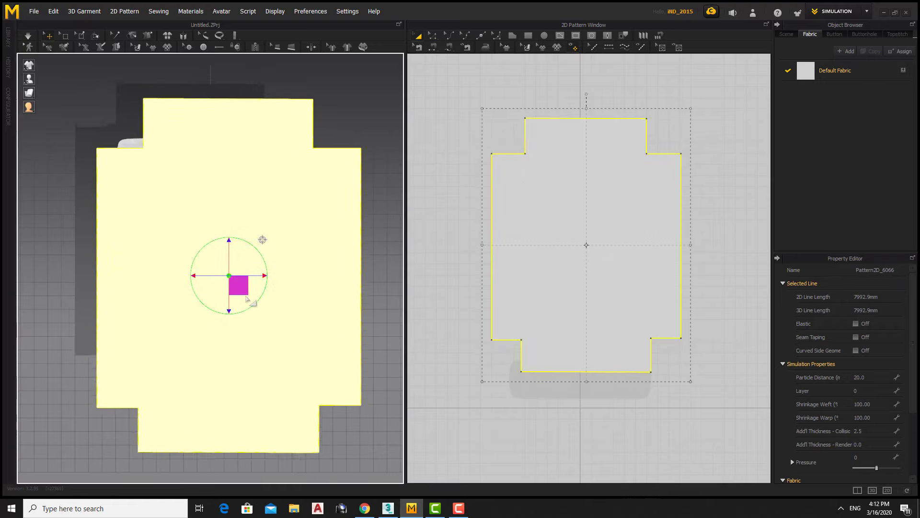
{"action": "left_click_drag", "start_coordinate": [243, 293], "coordinate": [231, 293]}
{"action": "left_click_drag", "start_coordinate": [483, 251], "coordinate": [477, 252]}
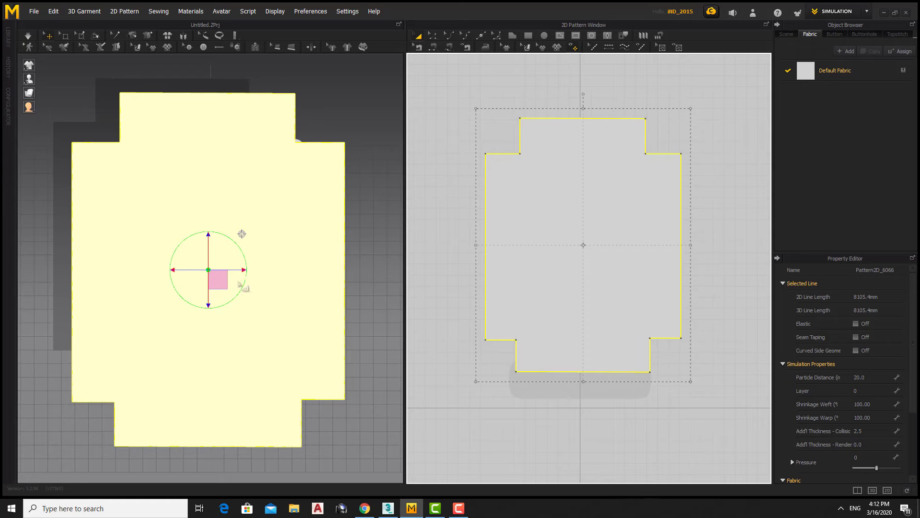
{"action": "mouse_move", "coordinate": [221, 278]}
{"action": "right_mouse_down"}
{"action": "mouse_move", "coordinate": [211, 238]}
{"action": "mouse_move", "coordinate": [243, 329]}
{"action": "right_mouse_up"}
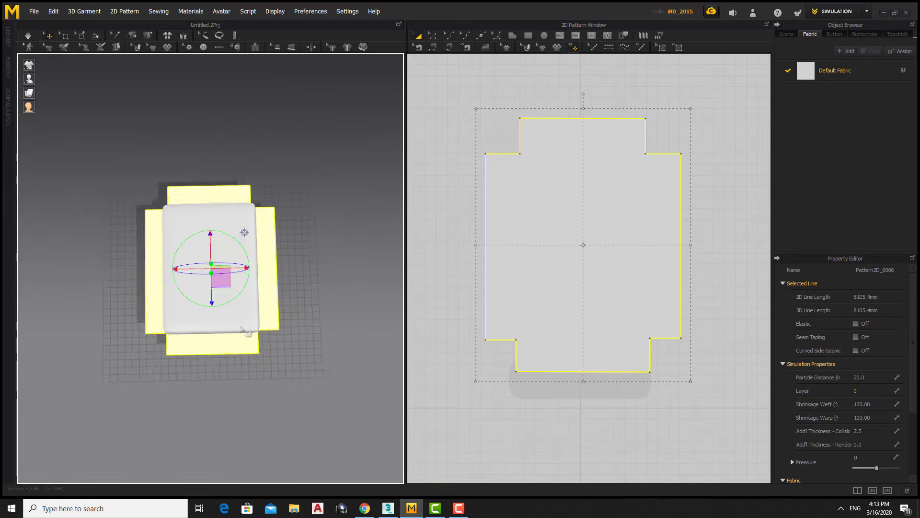
{"action": "left_click", "coordinate": [198, 173]}
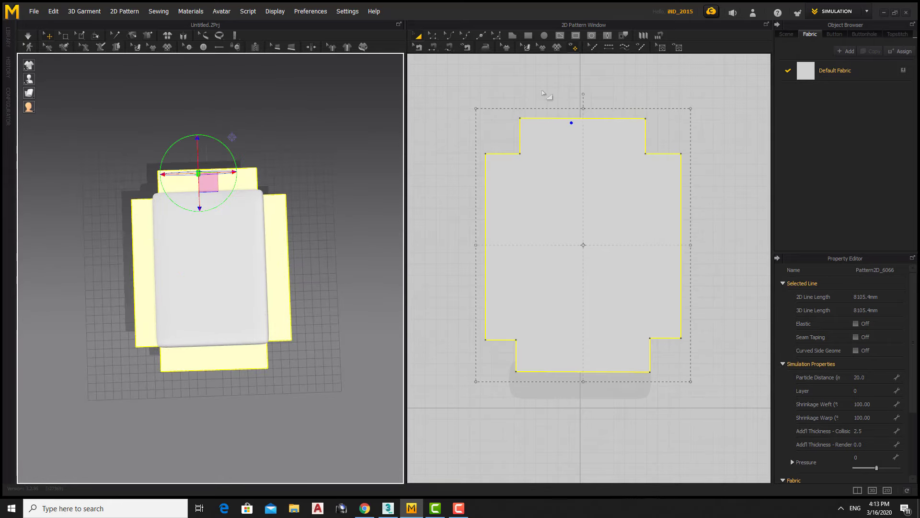
Move the top-left notch edge of the pattern outward
{"action": "key", "text": "z"}
{"action": "left_click", "coordinate": [571, 113]}
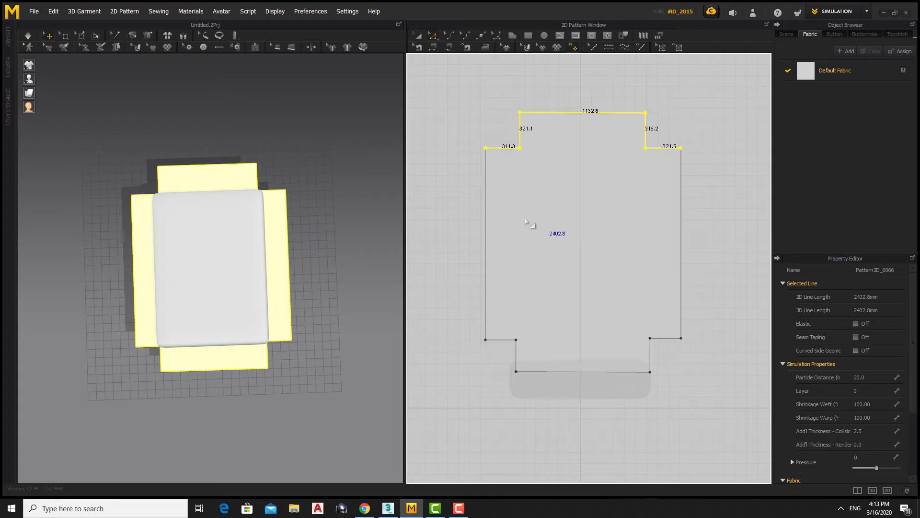
{"action": "left_click_drag", "start_coordinate": [527, 144], "coordinate": [523, 147]}
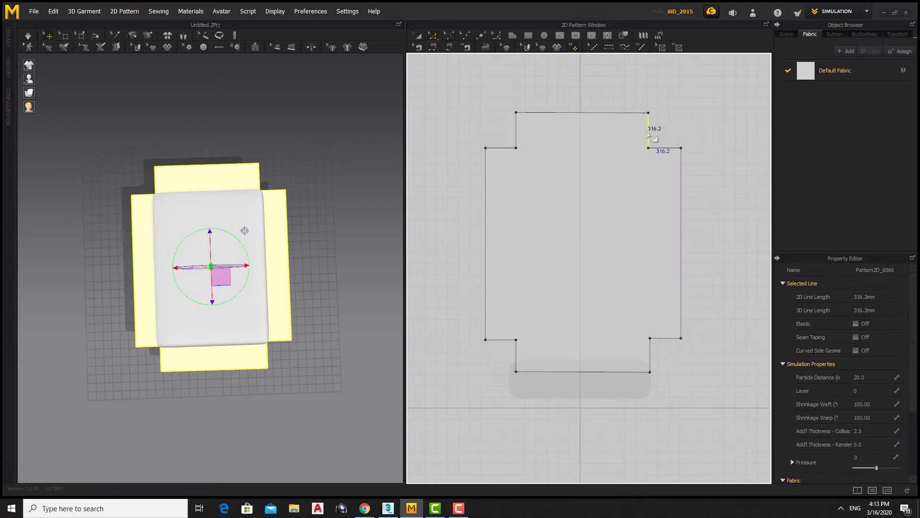
{"action": "right_click_drag", "start_coordinate": [211, 240], "coordinate": [249, 206]}
{"action": "left_click", "coordinate": [247, 300]}
{"action": "right_click_drag", "start_coordinate": [247, 300], "coordinate": [269, 225]}
{"action": "scroll", "coordinate": [235, 260], "scroll_direction": "up", "scroll_amount": 3}
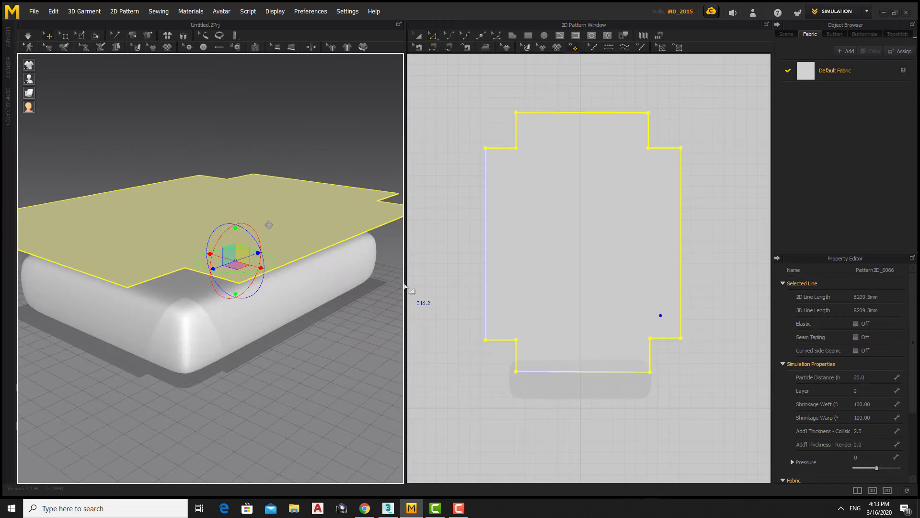
{"action": "left_click_drag", "start_coordinate": [404, 287], "coordinate": [449, 286]}
Simulate the cover draping over the mattress, then pick the top-left notch edges for a seam
{"action": "key", "text": "space"}
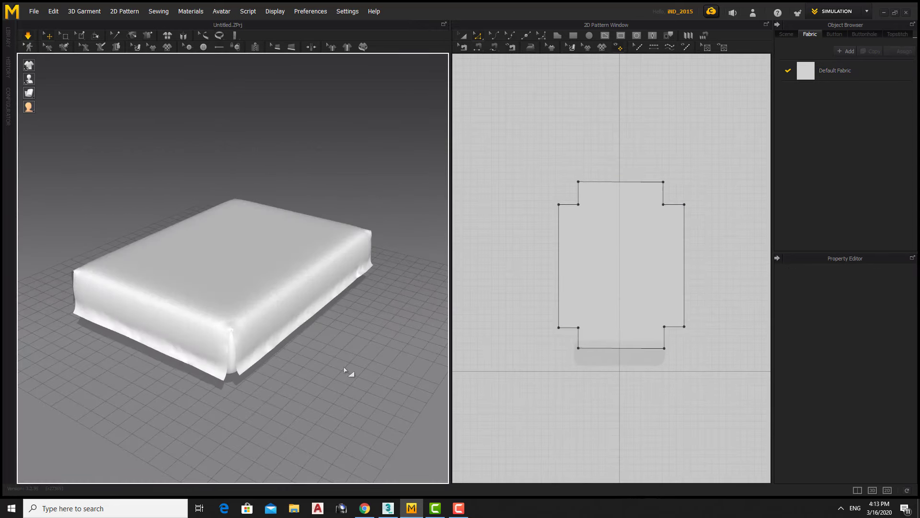
{"action": "mouse_move", "coordinate": [344, 369]}
{"action": "right_mouse_down"}
{"action": "mouse_move", "coordinate": [263, 350]}
{"action": "mouse_move", "coordinate": [181, 347]}
{"action": "mouse_move", "coordinate": [230, 335]}
{"action": "mouse_move", "coordinate": [353, 340]}
{"action": "right_mouse_up"}
{"action": "key", "text": "space"}
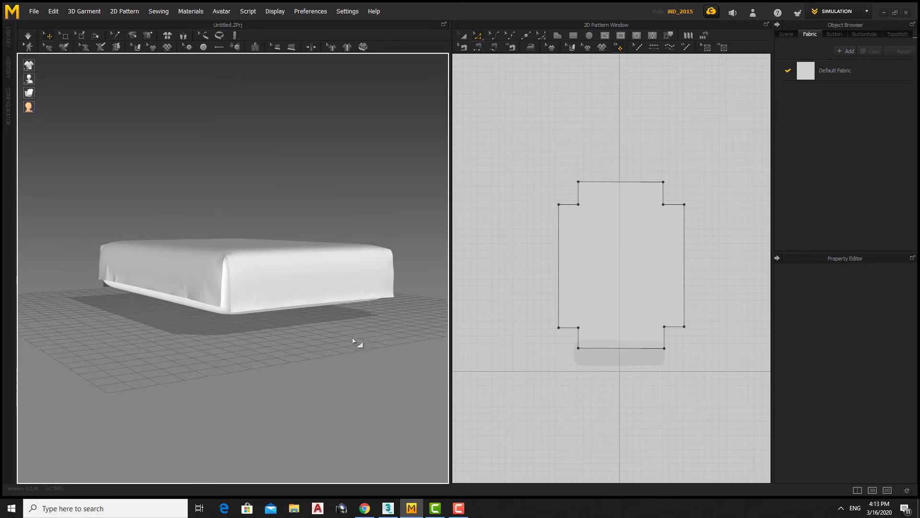
{"action": "left_click", "coordinate": [557, 271]}
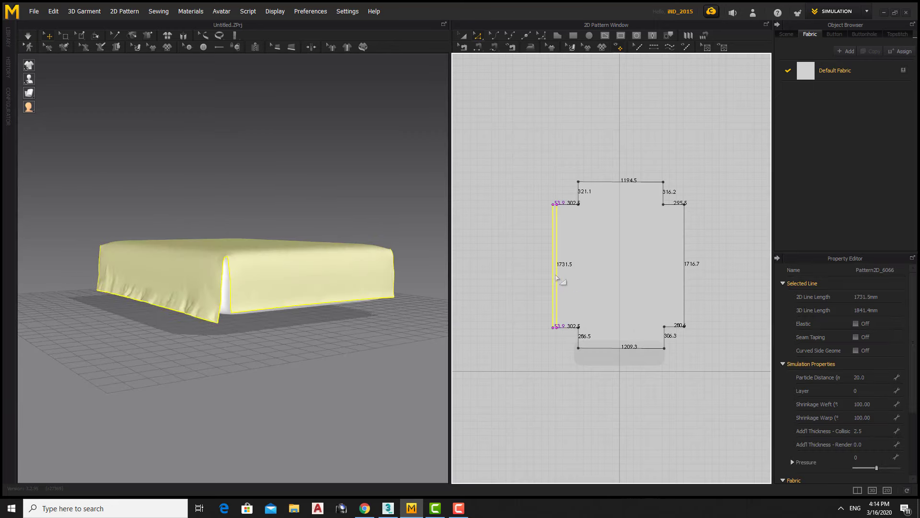
{"action": "left_click", "coordinate": [685, 265]}
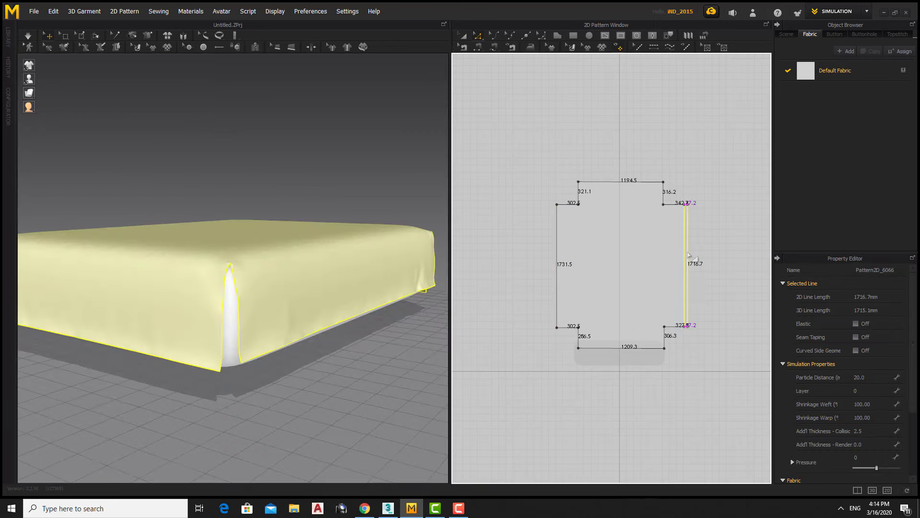
{"action": "key", "text": "b"}
{"action": "left_click", "coordinate": [578, 192]}
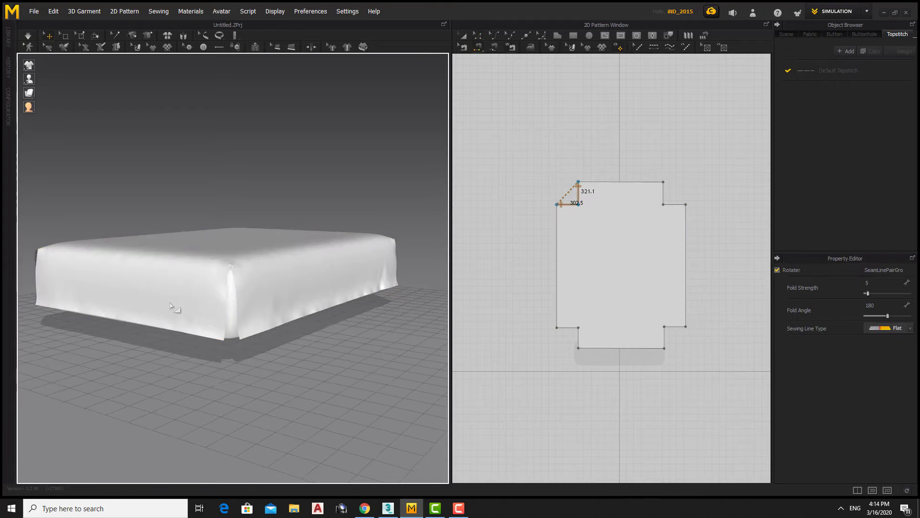
Sew the corner notch edges together with Segment Sewing
{"action": "mouse_move", "coordinate": [171, 306]}
{"action": "right_mouse_down"}
{"action": "mouse_move", "coordinate": [349, 306]}
{"action": "mouse_move", "coordinate": [207, 321]}
{"action": "mouse_move", "coordinate": [49, 301]}
{"action": "mouse_move", "coordinate": [275, 337]}
{"action": "right_mouse_up"}
{"action": "left_click", "coordinate": [274, 337]}
{"action": "left_click", "coordinate": [568, 328]}
{"action": "left_click", "coordinate": [658, 348]}
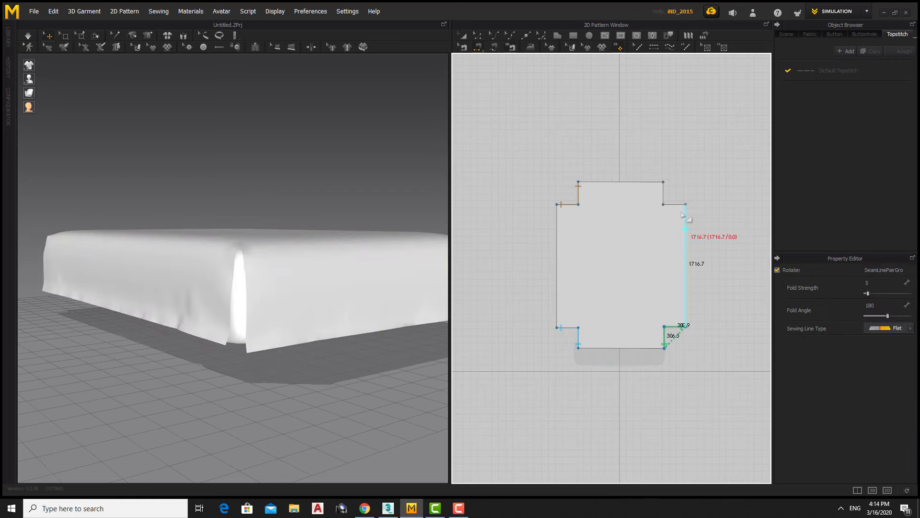
Simulate the sewn cover so it closes into a box shape over the mattress
{"action": "key", "text": "a"}
{"action": "left_click", "coordinate": [323, 320]}
{"action": "right_click_drag", "start_coordinate": [344, 314], "coordinate": [259, 316]}
{"action": "left_click", "coordinate": [259, 317]}
{"action": "key", "text": "space"}
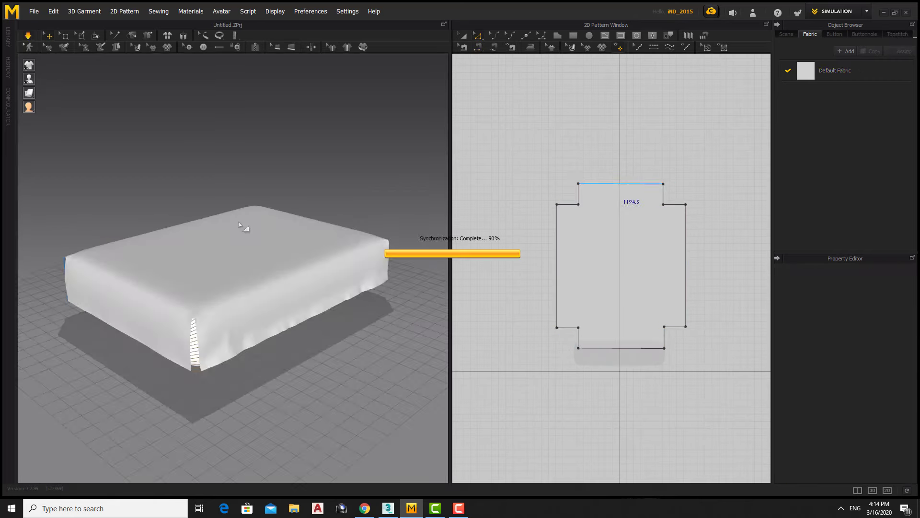
{"action": "mouse_move", "coordinate": [240, 225]}
{"action": "right_mouse_down"}
{"action": "mouse_move", "coordinate": [480, 169]}
{"action": "mouse_move", "coordinate": [391, 212]}
{"action": "mouse_move", "coordinate": [218, 204]}
{"action": "right_mouse_up"}
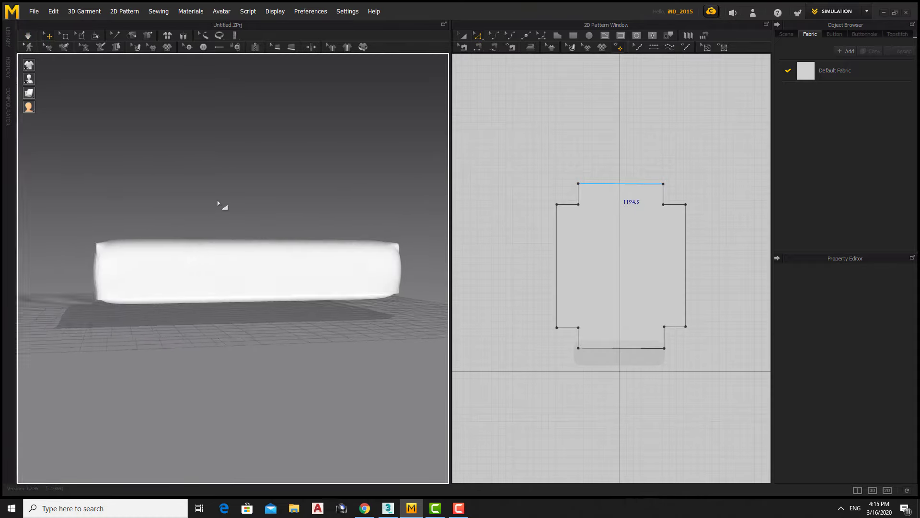
{"action": "scroll", "coordinate": [609, 187], "scroll_direction": "up", "scroll_amount": 3}
Review the cover's top, left and right edges, then select the whole cover pattern
{"action": "left_click", "coordinate": [612, 185]}
{"action": "right_click_drag", "start_coordinate": [567, 325], "coordinate": [591, 294]}
{"action": "left_click", "coordinate": [531, 298]}
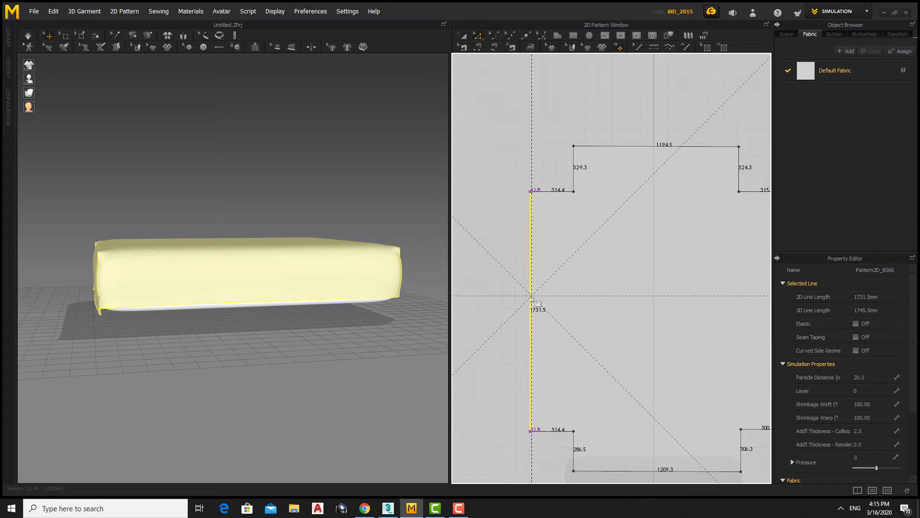
{"action": "right_click_drag", "start_coordinate": [532, 299], "coordinate": [410, 289]}
{"action": "left_click", "coordinate": [663, 268]}
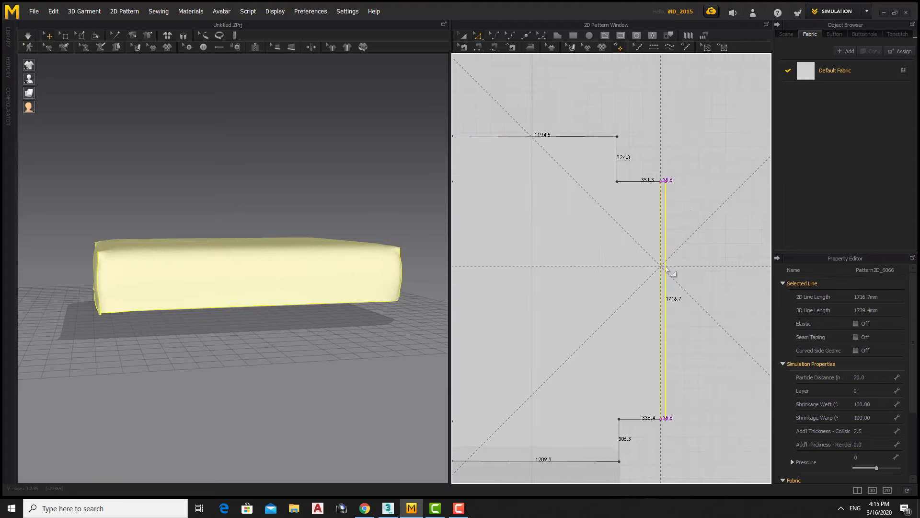
{"action": "right_click_drag", "start_coordinate": [521, 462], "coordinate": [600, 332]}
{"action": "left_click", "coordinate": [354, 209]}
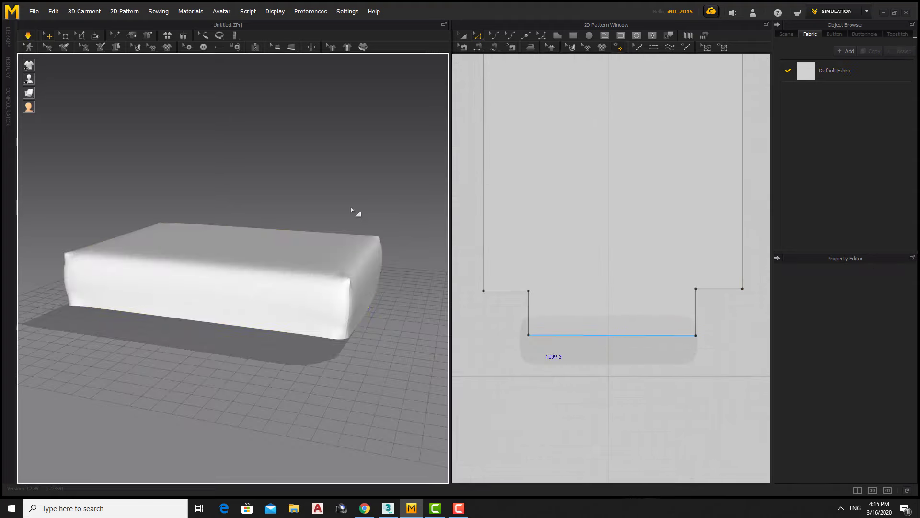
{"action": "right_click_drag", "start_coordinate": [353, 209], "coordinate": [263, 283]}
{"action": "scroll", "coordinate": [497, 63], "scroll_direction": "down", "scroll_amount": 4}
{"action": "scroll", "coordinate": [627, 287], "scroll_direction": "down", "scroll_amount": 1}
{"action": "left_click", "coordinate": [627, 247]}
{"action": "type", "text": "103"}
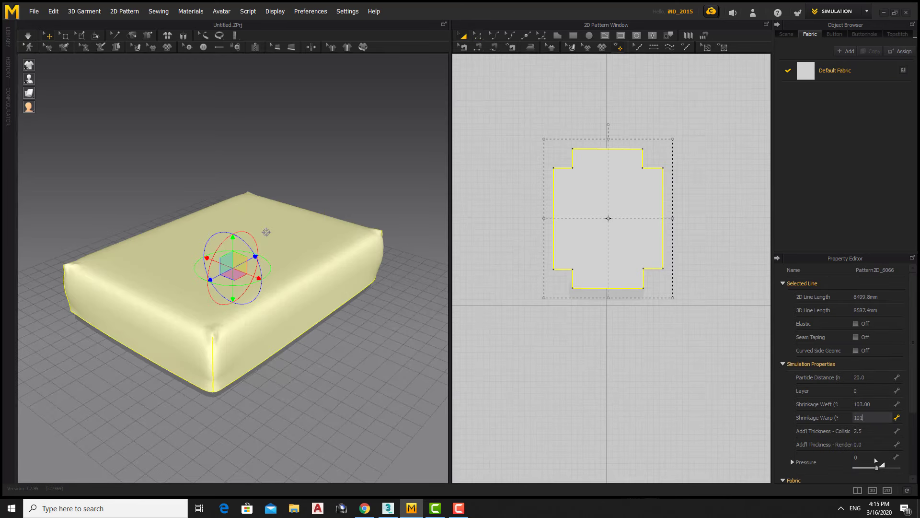
{"action": "type", "text": "101"}
Confirm Shrinkage Warp 101, Pressure 0 and the render thickness for the cover
{"action": "key", "text": "Return"}
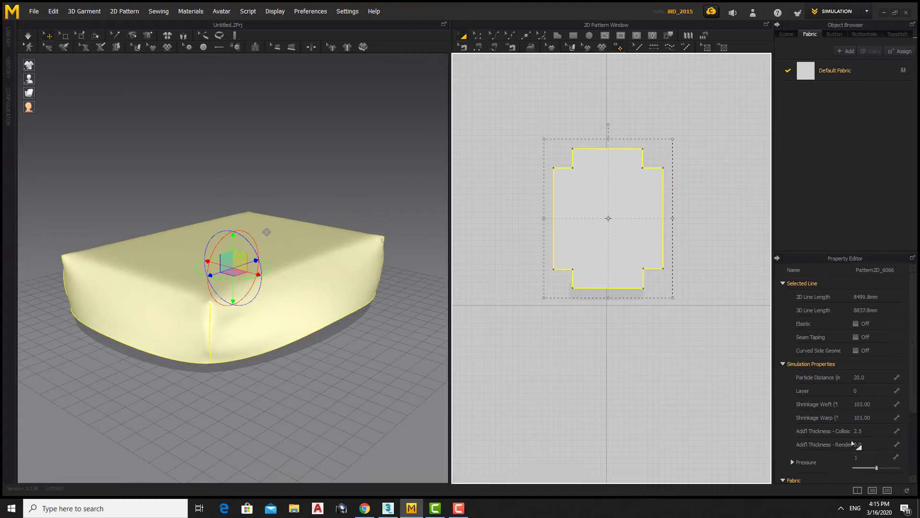
{"action": "key", "text": "Return"}
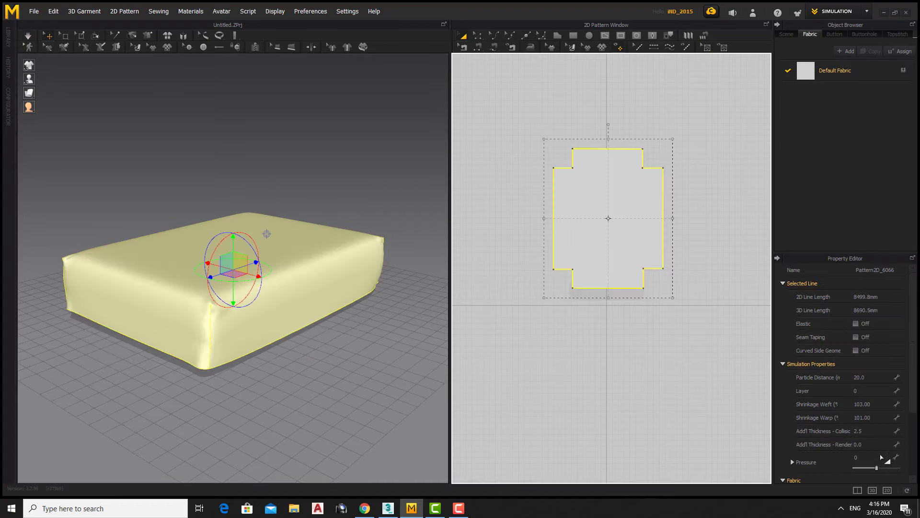
{"action": "key", "text": "Return"}
{"action": "mouse_move", "coordinate": [344, 181]}
{"action": "right_mouse_down"}
{"action": "mouse_move", "coordinate": [243, 208]}
{"action": "mouse_move", "coordinate": [366, 238]}
{"action": "mouse_move", "coordinate": [324, 243]}
{"action": "mouse_move", "coordinate": [372, 250]}
{"action": "mouse_move", "coordinate": [331, 254]}
{"action": "right_mouse_up"}
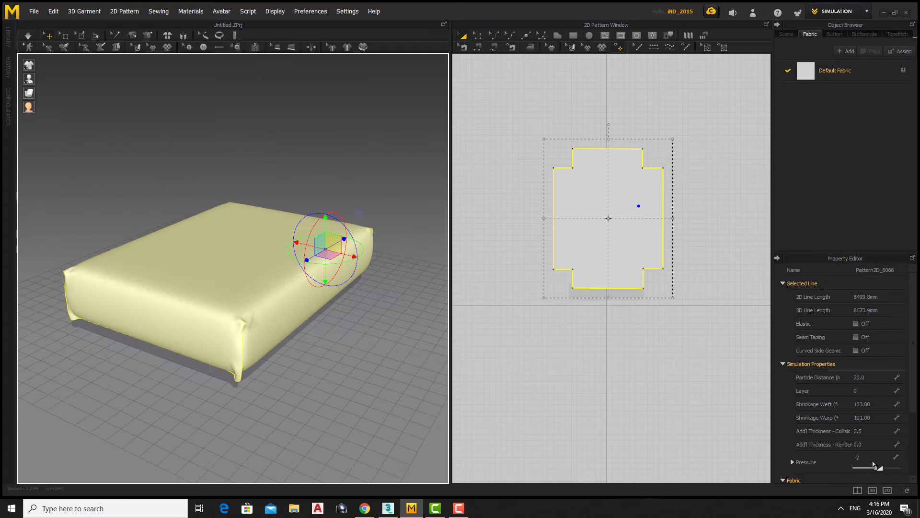
Set Shrinkage Weft to 104 and Warp to 102, then briefly re-simulate the cover
{"action": "left_click", "coordinate": [866, 404]}
{"action": "type", "text": "104"}
{"action": "type", "text": "102"}
{"action": "key", "text": "Return"}
{"action": "key", "text": "space"}
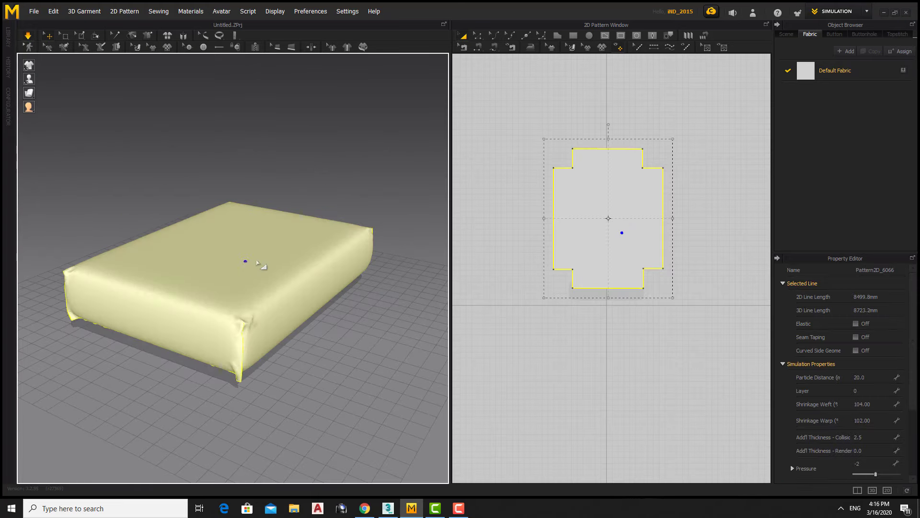
{"action": "key", "text": "space"}
Adjust the cover pattern's properties, re-run the simulation and inspect the settled box
{"action": "left_click", "coordinate": [233, 266]}
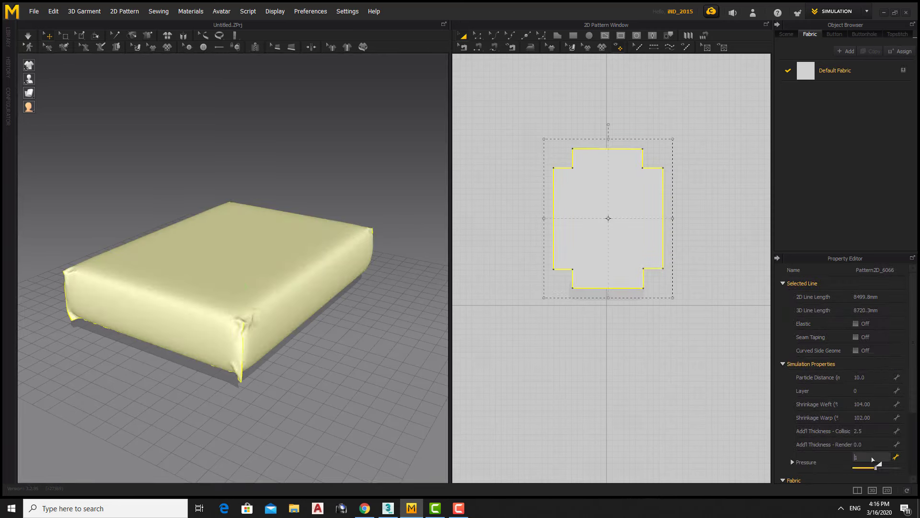
{"action": "left_click", "coordinate": [835, 70]}
{"action": "left_click", "coordinate": [855, 473]}
{"action": "left_click", "coordinate": [859, 405]}
{"action": "left_click", "coordinate": [355, 168]}
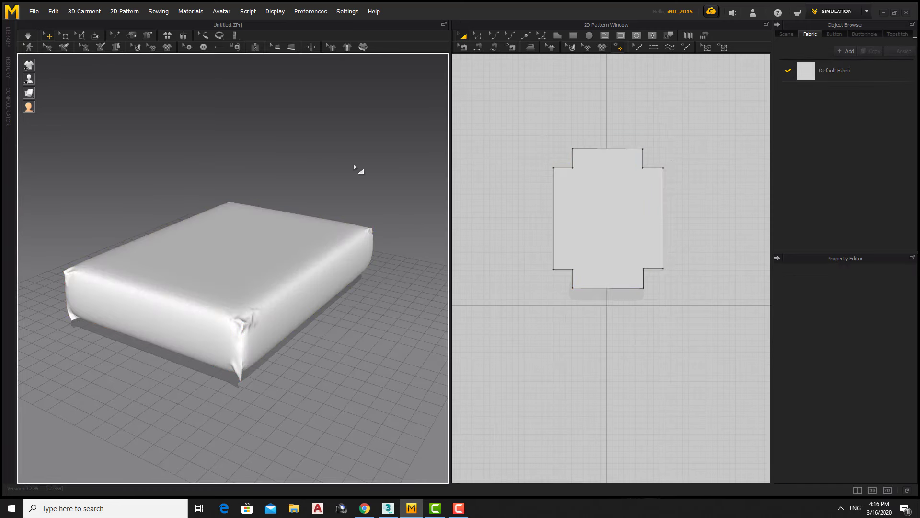
{"action": "key", "text": "space"}
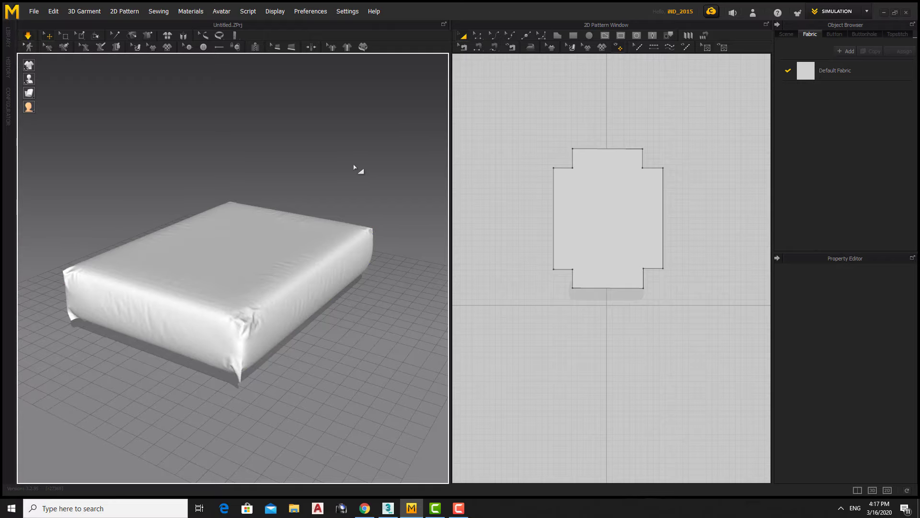
{"action": "mouse_move", "coordinate": [354, 167]}
{"action": "right_mouse_down"}
{"action": "mouse_move", "coordinate": [251, 226]}
{"action": "mouse_move", "coordinate": [441, 230]}
{"action": "mouse_move", "coordinate": [360, 304]}
{"action": "mouse_move", "coordinate": [411, 238]}
{"action": "mouse_move", "coordinate": [300, 308]}
{"action": "mouse_move", "coordinate": [364, 269]}
{"action": "right_mouse_up"}
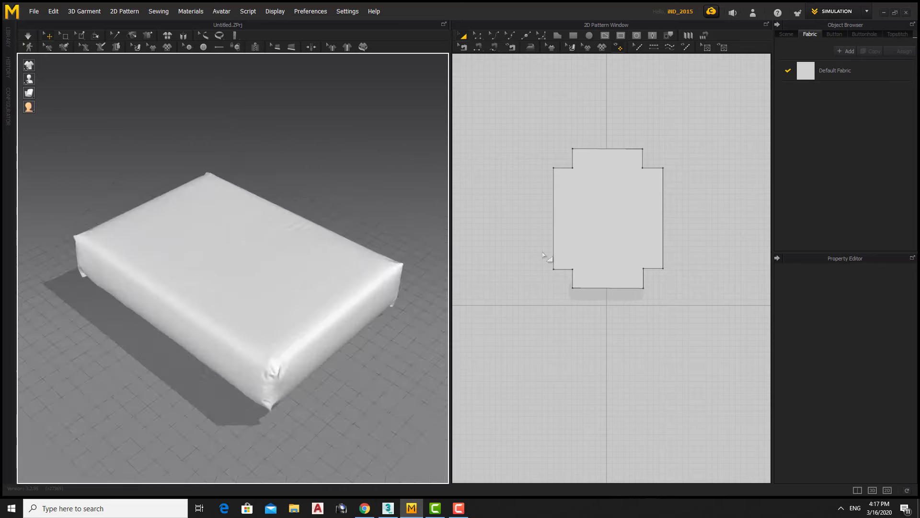
Refine the box pattern to a Particle Distance of 5
{"action": "left_click", "coordinate": [578, 286]}
{"action": "left_click", "coordinate": [349, 206]}
{"action": "mouse_move", "coordinate": [263, 219]}
{"action": "right_mouse_down"}
{"action": "mouse_move", "coordinate": [306, 229]}
{"action": "mouse_move", "coordinate": [616, 205]}
{"action": "right_mouse_up"}
{"action": "left_click", "coordinate": [616, 206]}
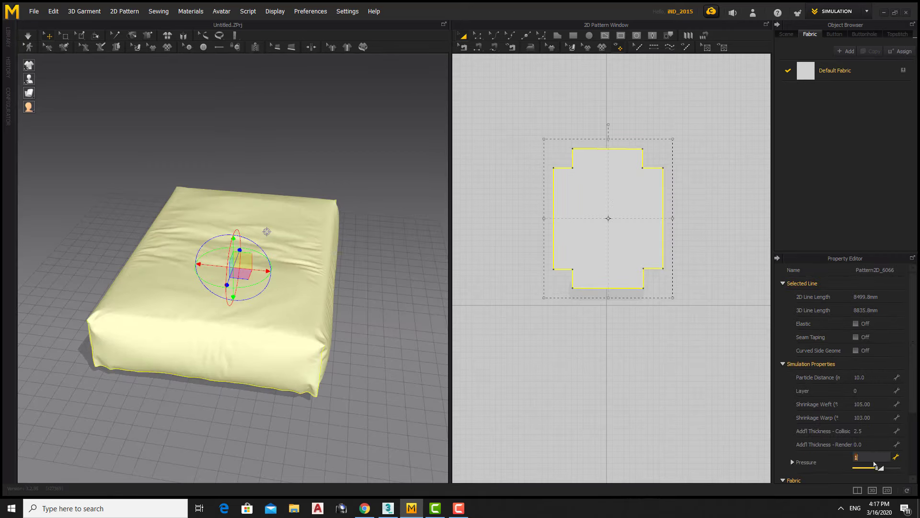
{"action": "left_click", "coordinate": [335, 153]}
{"action": "mouse_move", "coordinate": [335, 154]}
{"action": "right_mouse_down"}
{"action": "mouse_move", "coordinate": [429, 216]}
{"action": "mouse_move", "coordinate": [394, 244]}
{"action": "right_mouse_up"}
{"action": "left_click", "coordinate": [611, 201]}
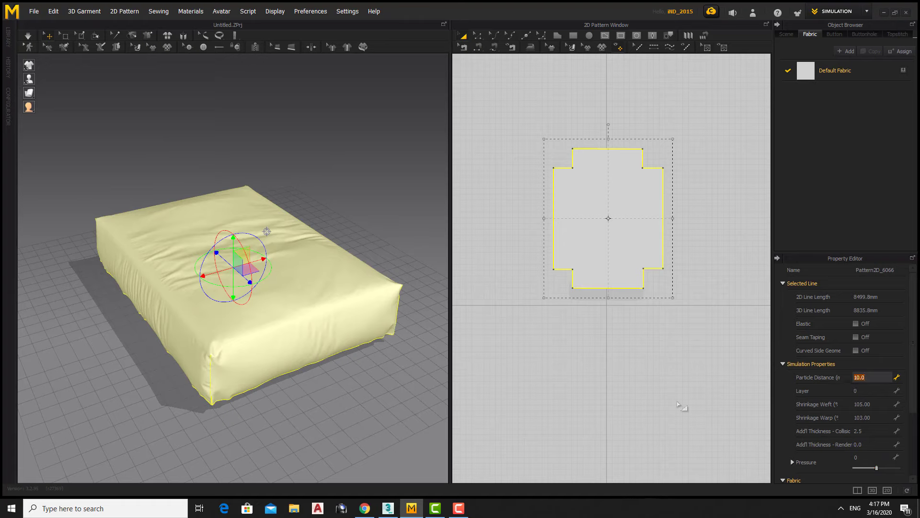
{"action": "left_click", "coordinate": [872, 376]}
{"action": "type", "text": "5"}
{"action": "left_click", "coordinate": [336, 199]}
Simulate the refined mattress cloth and check its wrinkles from several angles
{"action": "key", "text": "space"}
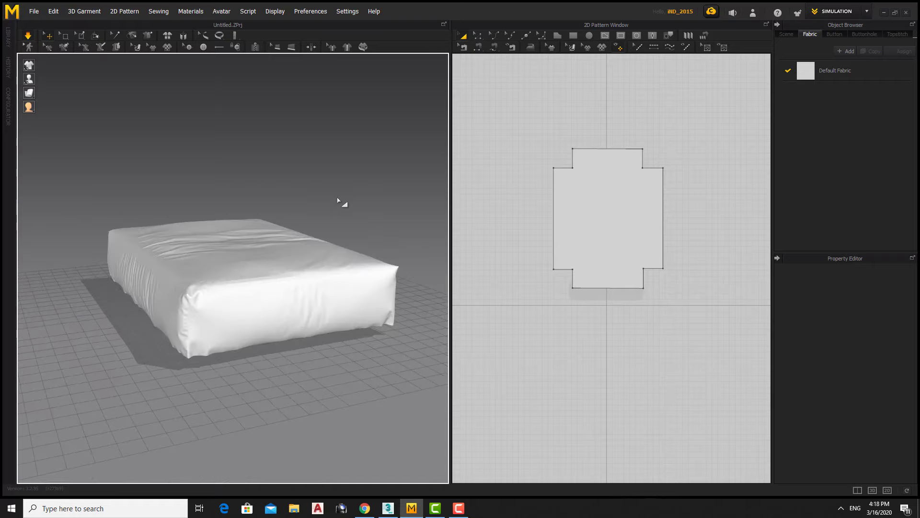
{"action": "mouse_move", "coordinate": [357, 277]}
{"action": "right_mouse_down"}
{"action": "mouse_move", "coordinate": [222, 264]}
{"action": "mouse_move", "coordinate": [390, 237]}
{"action": "mouse_move", "coordinate": [372, 223]}
{"action": "mouse_move", "coordinate": [319, 220]}
{"action": "mouse_move", "coordinate": [409, 244]}
{"action": "mouse_move", "coordinate": [361, 223]}
{"action": "right_mouse_up"}
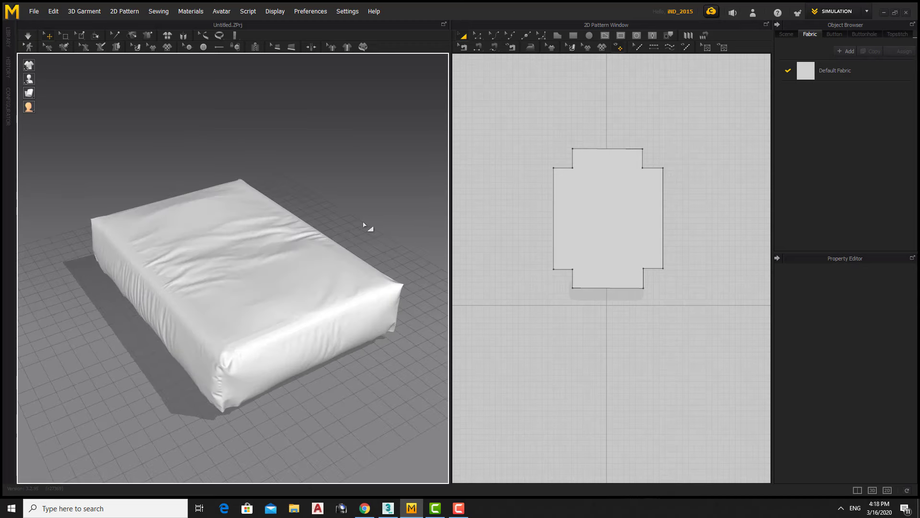
{"action": "right_click_drag", "start_coordinate": [222, 242], "coordinate": [177, 152]}
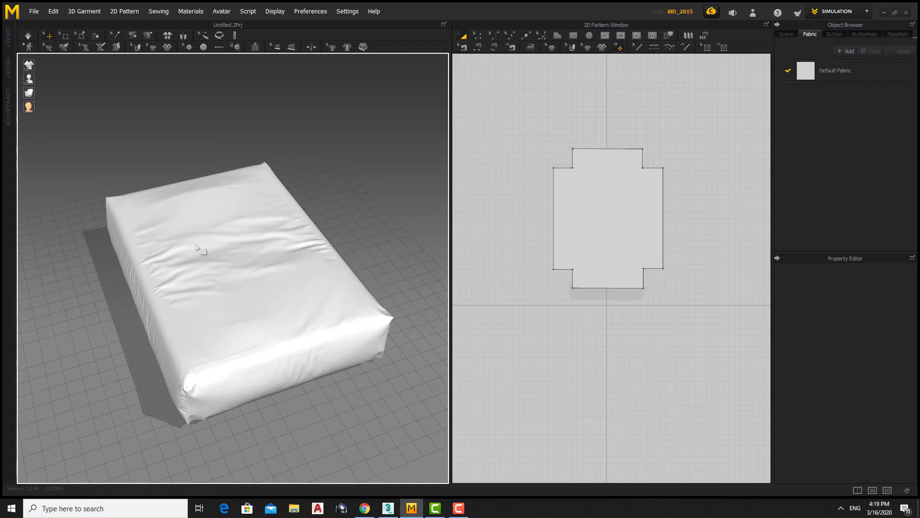
Export the garment as bed.obj to the desktop, replacing the existing file
{"action": "key", "text": "Escape"}
{"action": "left_click", "coordinate": [269, 230]}
{"action": "left_click", "coordinate": [34, 12]}
{"action": "left_click", "coordinate": [144, 154]}
{"action": "double_click", "coordinate": [264, 123]}
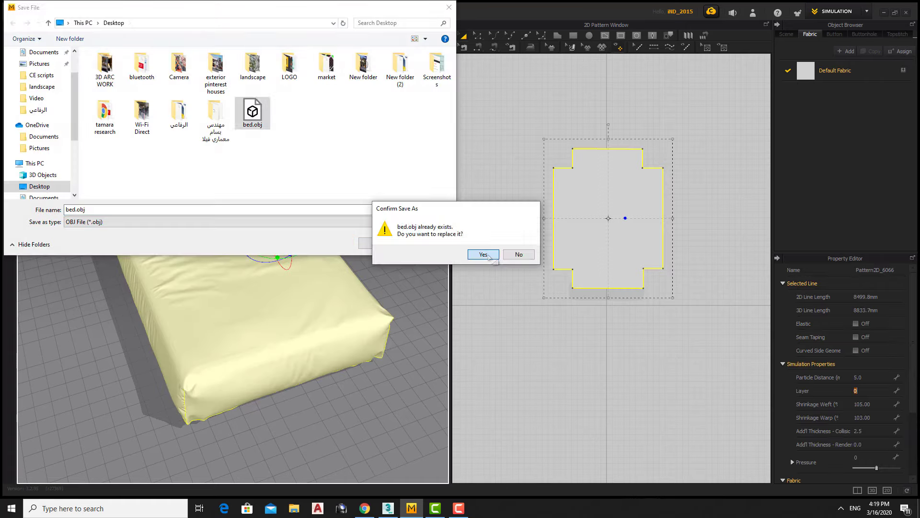
{"action": "left_click", "coordinate": [447, 237]}
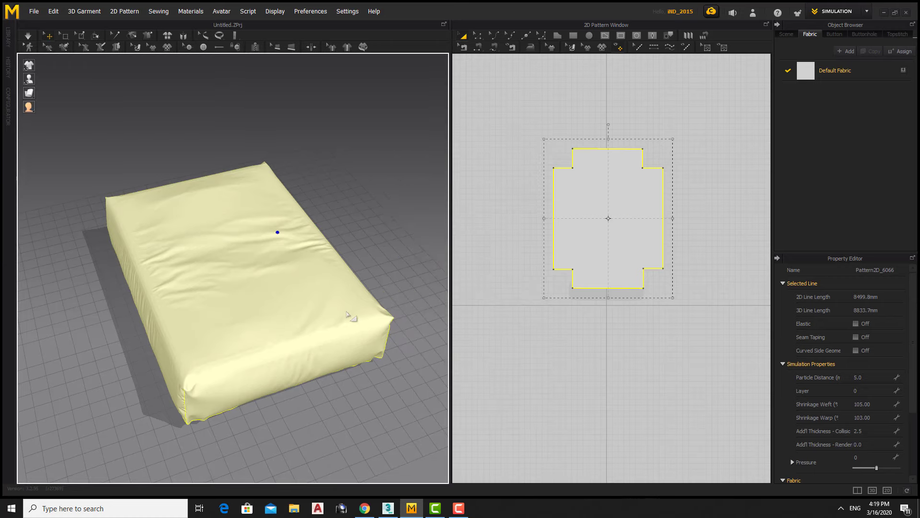
{"action": "left_click", "coordinate": [425, 433]}
Import bed.obj into 3ds Max with the OBJ import settings confirmed
{"action": "left_click", "coordinate": [388, 508]}
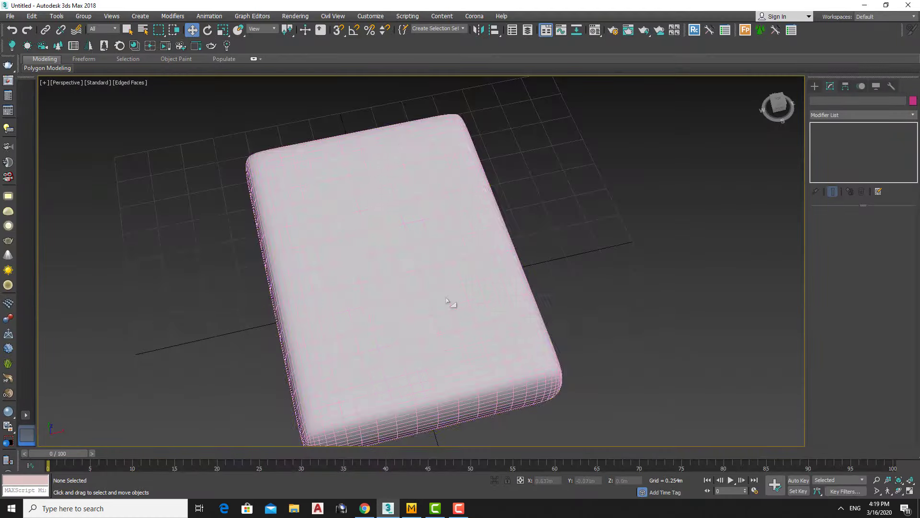
{"action": "scroll", "coordinate": [460, 298], "scroll_direction": "down", "scroll_amount": 3}
{"action": "left_click", "coordinate": [10, 16]}
{"action": "left_click", "coordinate": [139, 149]}
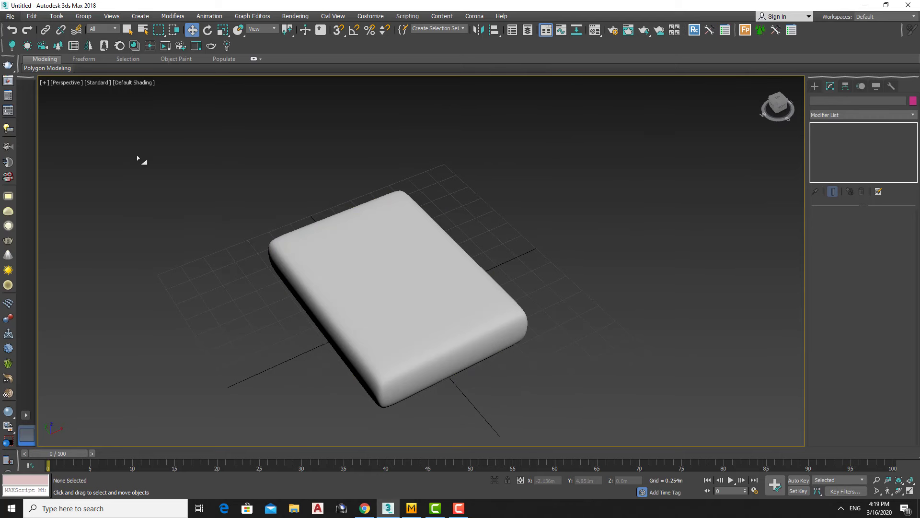
{"action": "double_click", "coordinate": [79, 355]}
{"action": "left_click", "coordinate": [398, 414]}
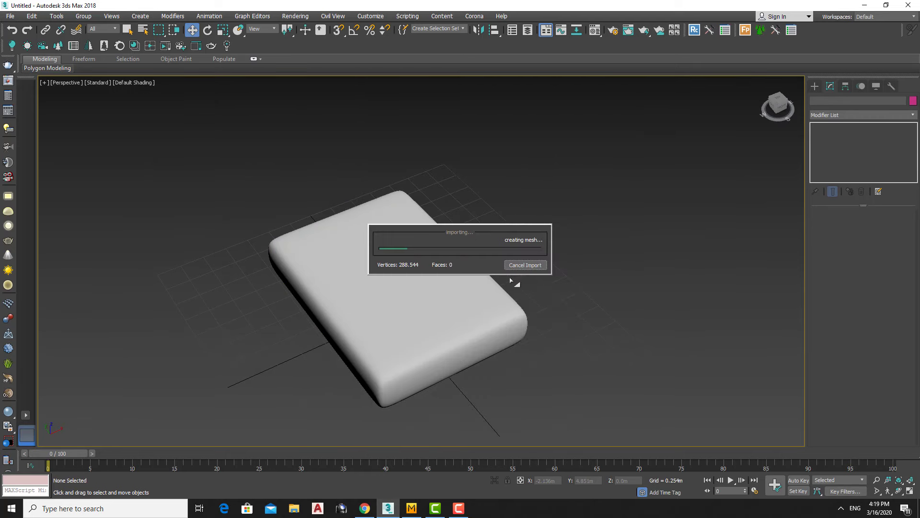
Shrink the imported cloth mesh with a percentage scale offset
{"action": "scroll", "coordinate": [473, 349], "scroll_direction": "up", "scroll_amount": 2}
{"action": "scroll", "coordinate": [473, 349], "scroll_direction": "down", "scroll_amount": 3}
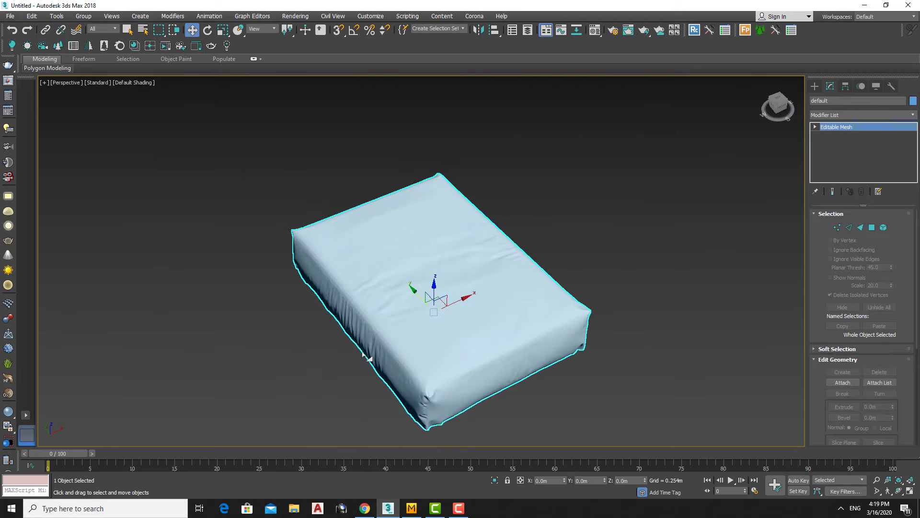
{"action": "key", "text": "F3"}
{"action": "scroll", "coordinate": [450, 337], "scroll_direction": "up", "scroll_amount": 3}
{"action": "right_click", "coordinate": [223, 30]}
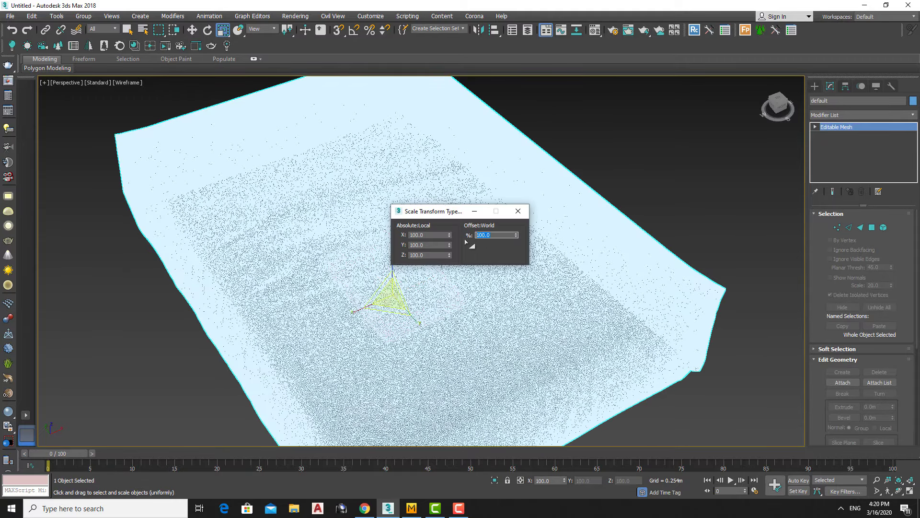
{"action": "type", "text": "10"}
{"action": "key", "text": "Return"}
{"action": "key", "text": "F3"}
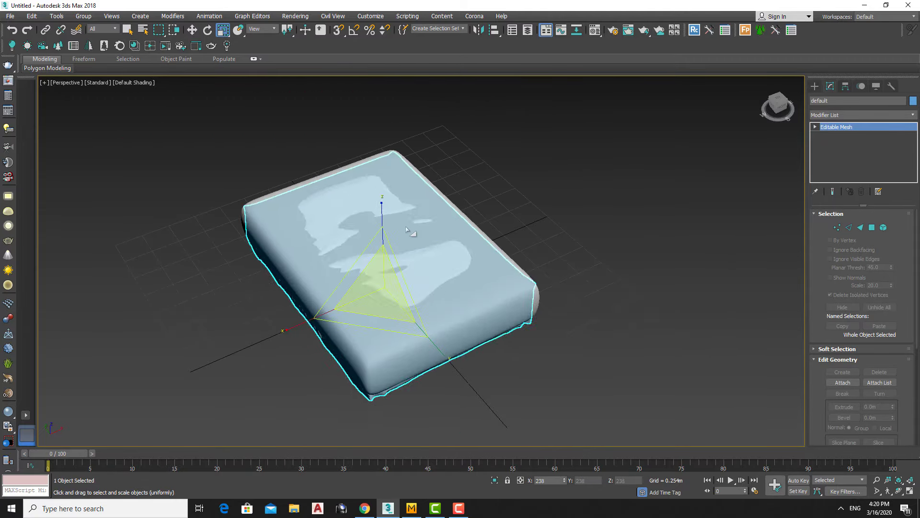
Orbit around the scaled cloth mattress to check its fit in the scene
{"action": "mouse_move", "coordinate": [407, 280]}
{"action": "middle_mouse_down", "text": "alt"}
{"action": "mouse_move", "coordinate": [477, 319]}
{"action": "mouse_move", "coordinate": [388, 257]}
{"action": "mouse_move", "coordinate": [364, 298]}
{"action": "mouse_move", "coordinate": [414, 223]}
{"action": "mouse_move", "coordinate": [411, 267]}
{"action": "mouse_move", "coordinate": [304, 323]}
{"action": "mouse_move", "coordinate": [380, 302]}
{"action": "middle_mouse_up", "text": "alt"}
{"action": "left_click", "coordinate": [380, 302]}
{"action": "left_click", "coordinate": [618, 207]}
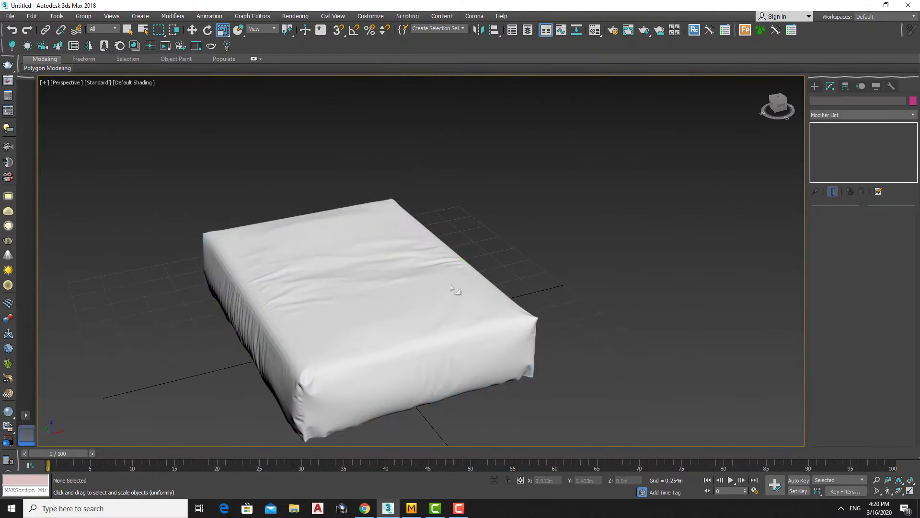
{"action": "mouse_move", "coordinate": [426, 329]}
{"action": "middle_mouse_down", "text": "alt"}
{"action": "mouse_move", "coordinate": [335, 247]}
{"action": "mouse_move", "coordinate": [384, 300]}
{"action": "middle_mouse_up", "text": "alt"}
Create a Box in Top view above the mattress
{"action": "key", "text": "t"}
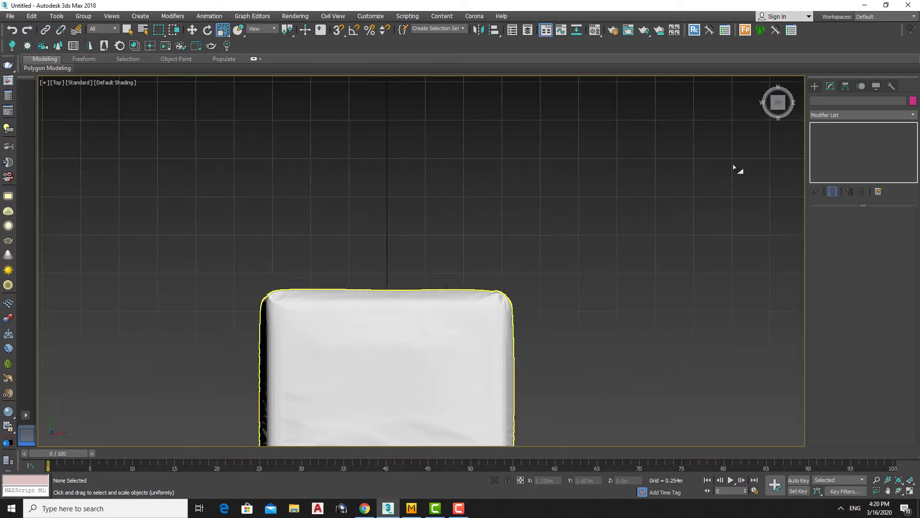
{"action": "left_click", "coordinate": [815, 85]}
{"action": "left_click", "coordinate": [843, 145]}
{"action": "scroll", "coordinate": [511, 269], "scroll_direction": "up", "scroll_amount": 2}
{"action": "left_click_drag", "start_coordinate": [540, 241], "coordinate": [484, 274]}
{"action": "scroll", "coordinate": [547, 300], "scroll_direction": "down", "scroll_amount": 2}
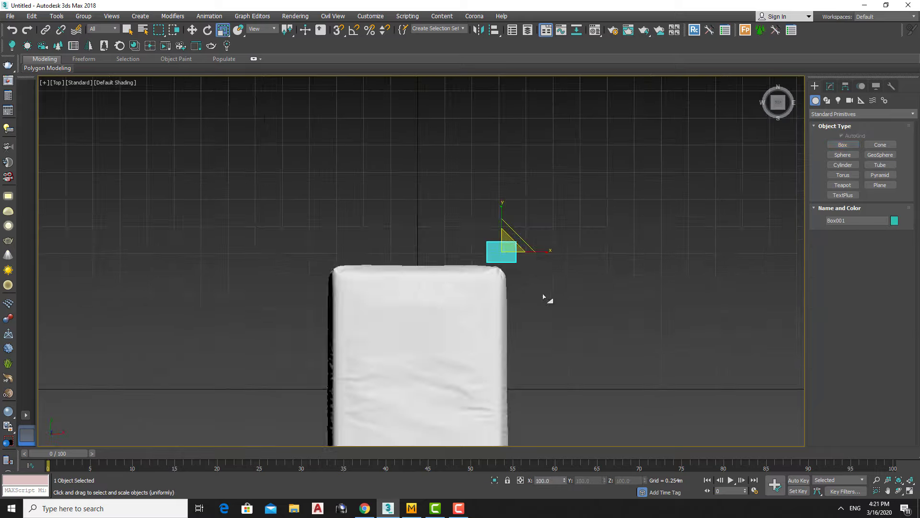
{"action": "left_click", "coordinate": [547, 300]}
Resize the box through its vertices into a tall, thin post
{"action": "key", "text": "p"}
{"action": "key", "text": "f"}
{"action": "key", "text": "r"}
{"action": "key", "text": "1"}
{"action": "scroll", "coordinate": [503, 335], "scroll_direction": "down", "scroll_amount": 5}
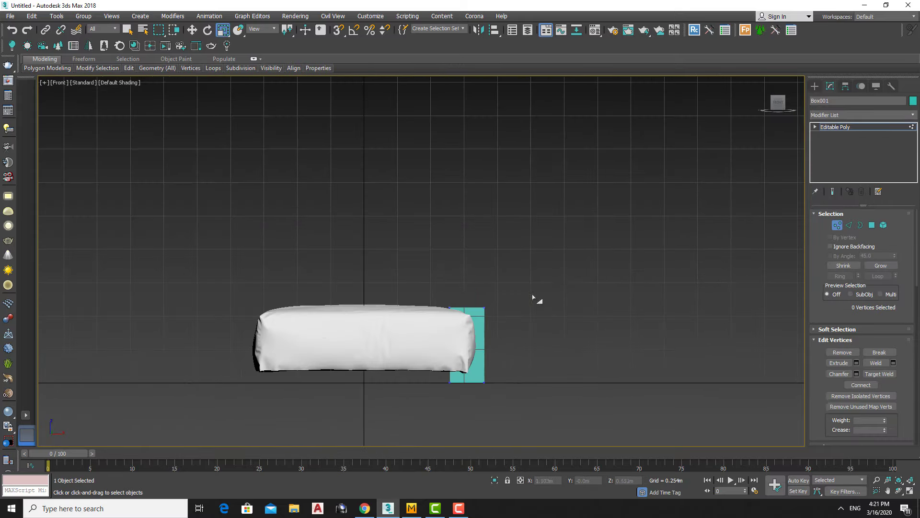
{"action": "key", "text": "p"}
{"action": "scroll", "coordinate": [477, 320], "scroll_direction": "up", "scroll_amount": 5}
{"action": "key", "text": "1"}
{"action": "scroll", "coordinate": [460, 230], "scroll_direction": "down", "scroll_amount": 4}
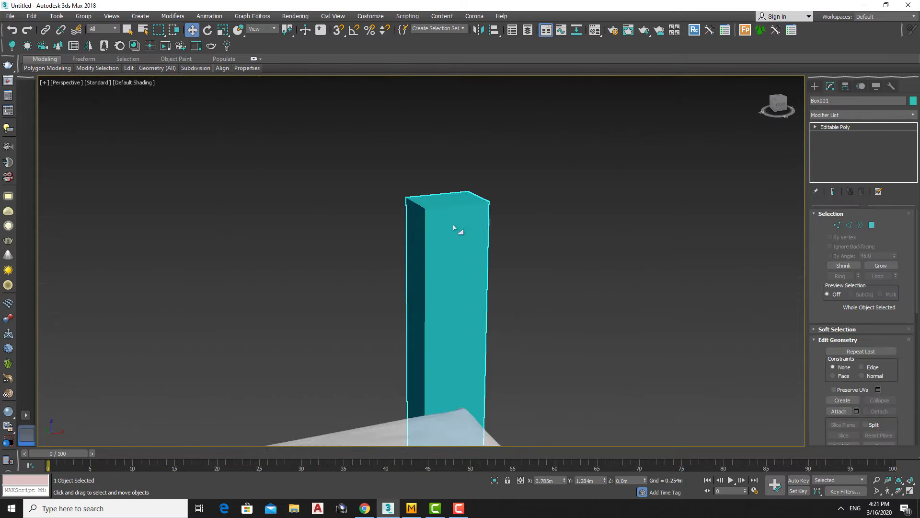
{"action": "key", "text": "r"}
Move the post to stand at a corner of the mattress
{"action": "mouse_move", "coordinate": [446, 366]}
{"action": "middle_mouse_down", "text": "alt"}
{"action": "mouse_move", "coordinate": [436, 318]}
{"action": "mouse_move", "coordinate": [522, 324]}
{"action": "mouse_move", "coordinate": [454, 395]}
{"action": "middle_mouse_up", "text": "alt"}
{"action": "key", "text": "w"}
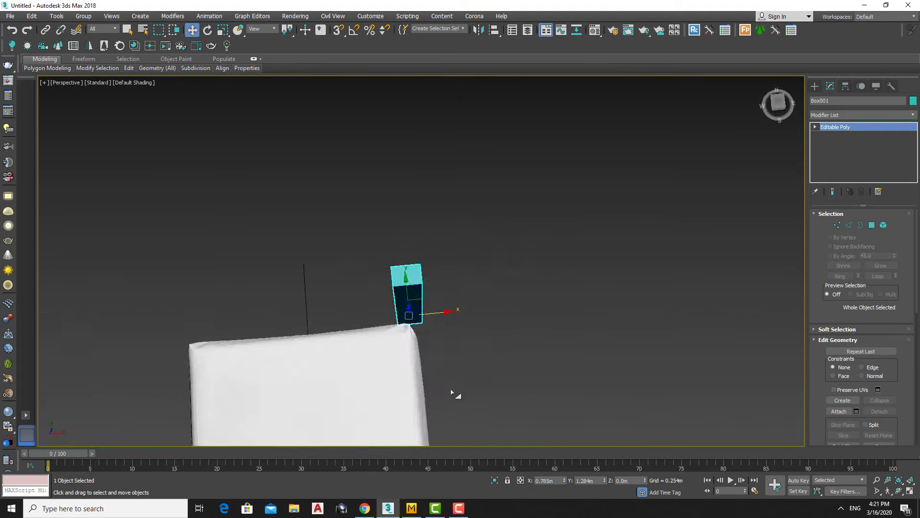
{"action": "scroll", "coordinate": [455, 395], "scroll_direction": "up", "scroll_amount": 5}
{"action": "scroll", "coordinate": [422, 261], "scroll_direction": "down", "scroll_amount": 6}
{"action": "mouse_move", "coordinate": [422, 261]}
{"action": "middle_mouse_down", "text": "alt"}
{"action": "mouse_move", "coordinate": [421, 250]}
{"action": "mouse_move", "coordinate": [425, 280]}
{"action": "middle_mouse_up", "text": "alt"}
{"action": "scroll", "coordinate": [421, 251], "scroll_direction": "up", "scroll_amount": 4}
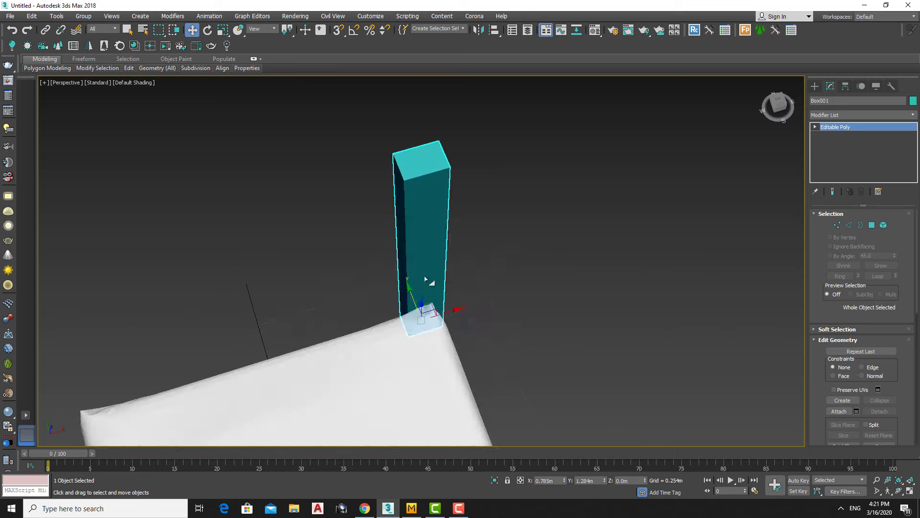
{"action": "middle_click_drag", "start_coordinate": [417, 350], "coordinate": [509, 171], "text": "alt"}
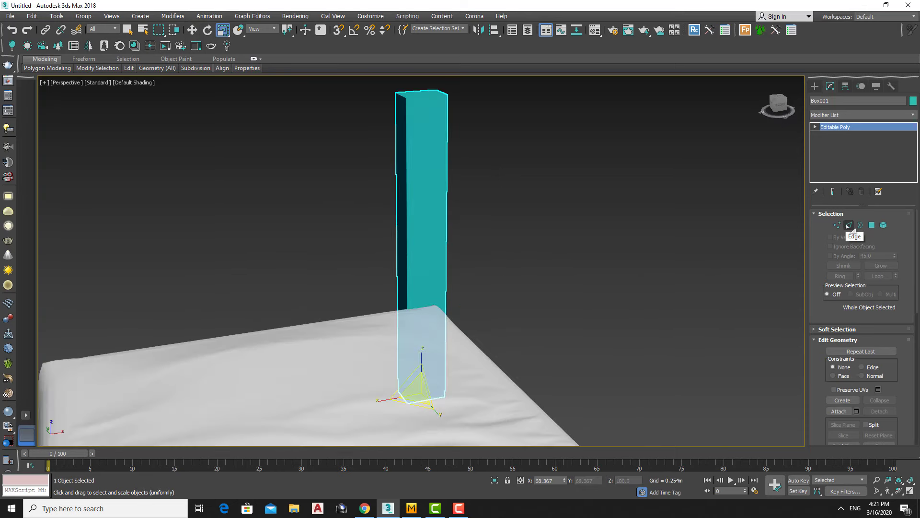
Connect the post's vertical ring edges with 2 pinched segments
{"action": "left_click", "coordinate": [849, 225]}
{"action": "middle_click_drag", "start_coordinate": [422, 261], "coordinate": [422, 216], "text": "alt"}
{"action": "left_click", "coordinate": [422, 168]}
{"action": "left_click", "coordinate": [840, 276]}
{"action": "key", "text": "ctrl+shift+e"}
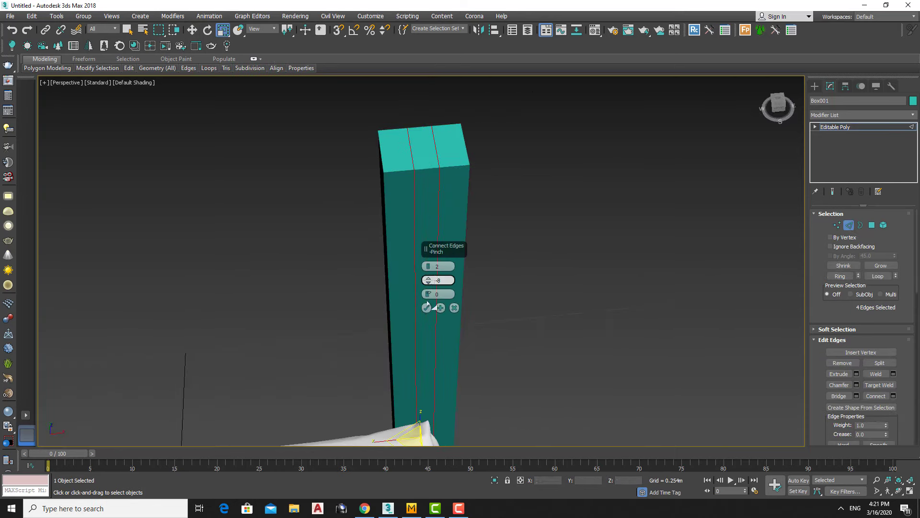
{"action": "middle_click_drag", "start_coordinate": [482, 175], "coordinate": [468, 293], "text": "alt"}
{"action": "right_click", "coordinate": [536, 253]}
{"action": "key", "text": "Escape"}
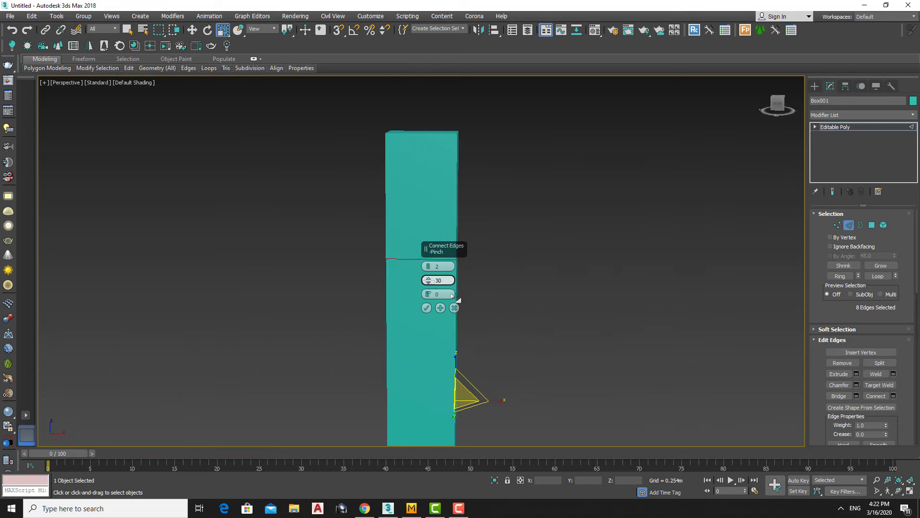
{"action": "key", "text": "F3"}
{"action": "key", "text": "F3"}
Add pinched connecting edge loops across the top of the post
{"action": "middle_click_drag", "start_coordinate": [429, 320], "coordinate": [460, 249], "text": "alt"}
{"action": "right_click", "coordinate": [616, 242]}
{"action": "key", "text": "Escape"}
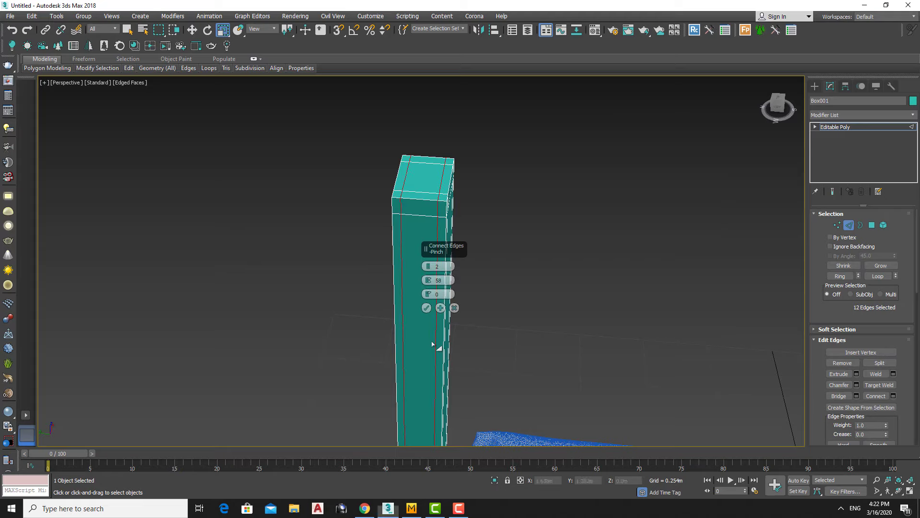
{"action": "left_click", "coordinate": [427, 307]}
{"action": "middle_click_drag", "start_coordinate": [427, 308], "coordinate": [473, 298], "text": "alt"}
Test a TurboSmooth on the post, remove it, and enter Vertex mode
{"action": "left_click", "coordinate": [861, 115]}
{"action": "left_click", "coordinate": [847, 259]}
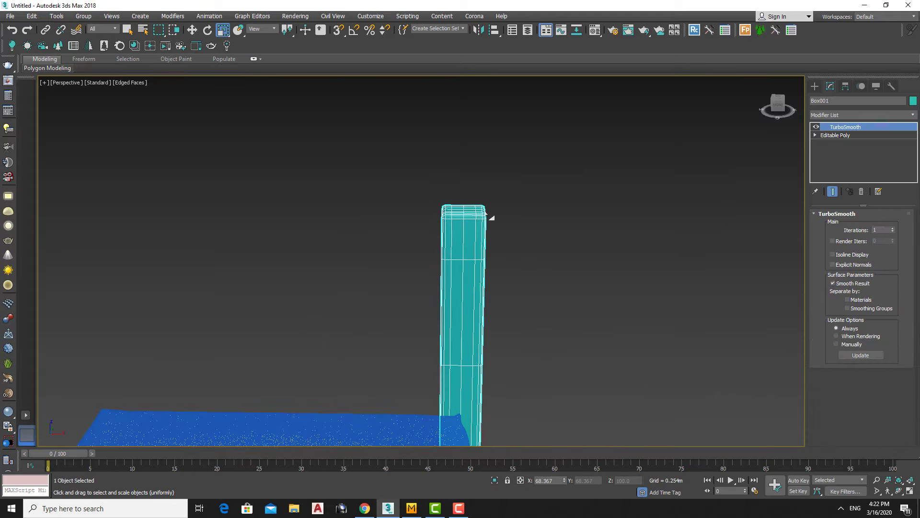
{"action": "mouse_move", "coordinate": [492, 218]}
{"action": "middle_mouse_down", "text": "alt"}
{"action": "mouse_move", "coordinate": [552, 279]}
{"action": "mouse_move", "coordinate": [478, 280]}
{"action": "mouse_move", "coordinate": [396, 312]}
{"action": "mouse_move", "coordinate": [382, 279]}
{"action": "middle_mouse_up", "text": "alt"}
{"action": "left_click", "coordinate": [861, 192]}
{"action": "right_click", "coordinate": [411, 144]}
{"action": "left_click", "coordinate": [462, 129]}
Select the post's lower row of vertices in Front and Top views
{"action": "key", "text": "f"}
{"action": "key", "text": "w"}
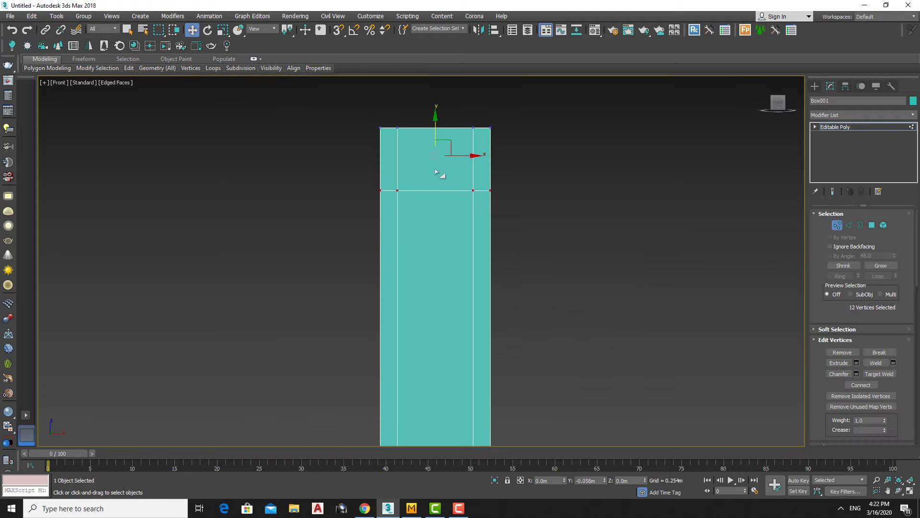
{"action": "scroll", "coordinate": [500, 374], "scroll_direction": "down", "scroll_amount": 5}
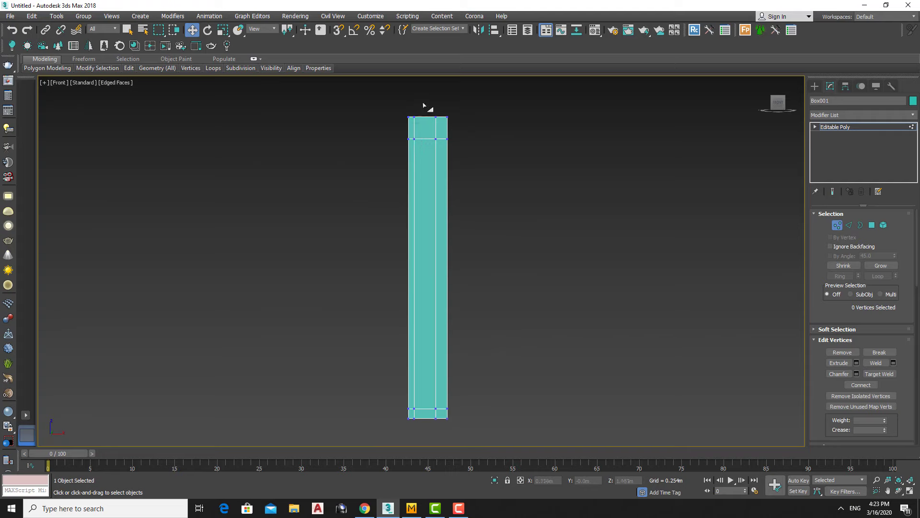
{"action": "key", "text": "t"}
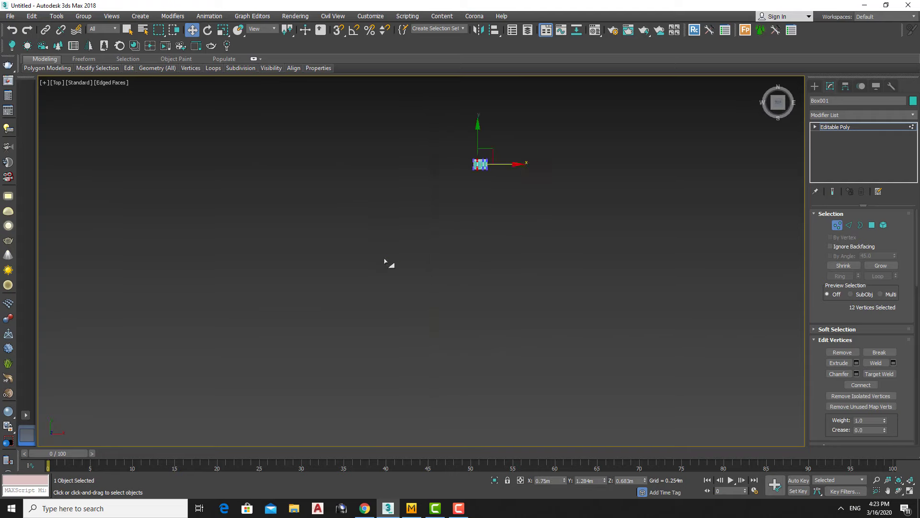
{"action": "left_click_drag", "start_coordinate": [678, 294], "coordinate": [360, 330]}
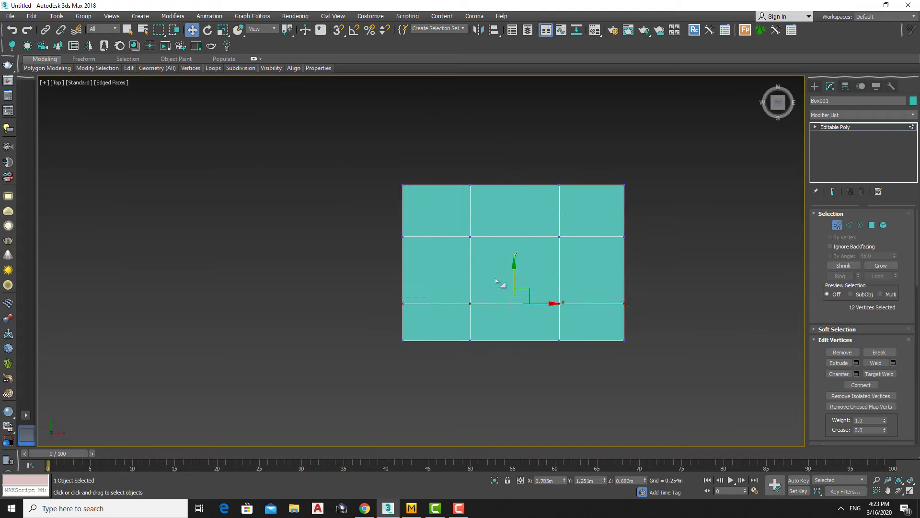
{"action": "key", "text": "6"}
Add TurboSmooth above the Editable Poly and check it in wireframe and shaded views
{"action": "middle_click_drag", "start_coordinate": [496, 280], "coordinate": [518, 155], "text": "alt"}
{"action": "scroll", "coordinate": [518, 155], "scroll_direction": "up", "scroll_amount": 5}
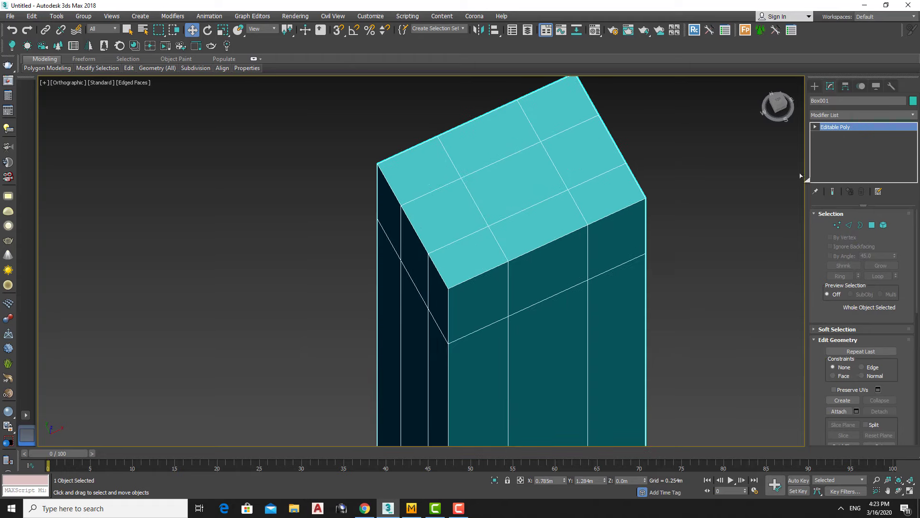
{"action": "left_click", "coordinate": [863, 115]}
{"action": "left_click", "coordinate": [844, 432]}
{"action": "key", "text": "p"}
{"action": "scroll", "coordinate": [573, 304], "scroll_direction": "down", "scroll_amount": 5}
{"action": "key", "text": "F3"}
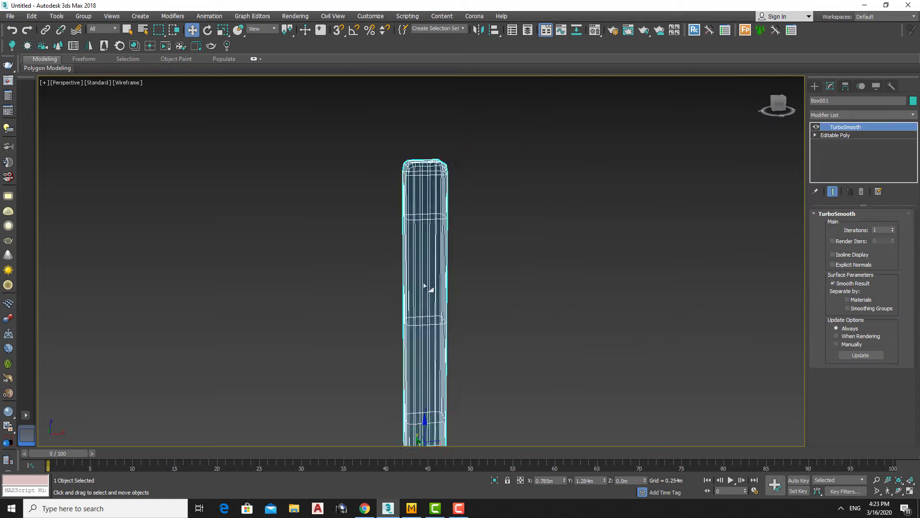
{"action": "key", "text": "F3"}
{"action": "scroll", "coordinate": [450, 222], "scroll_direction": "up", "scroll_amount": 4}
Move the column's top corner vertices in Front view to round its cap
{"action": "key", "text": "f"}
{"action": "key", "text": "1"}
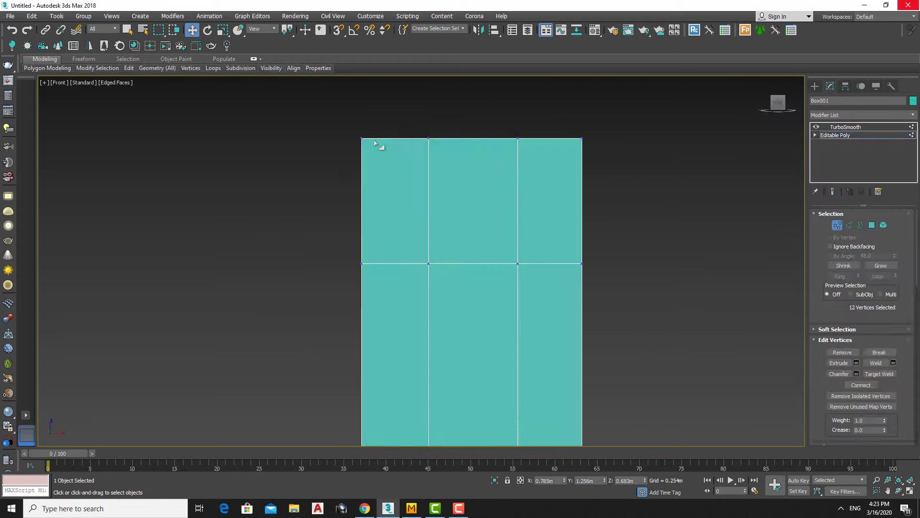
{"action": "left_click_drag", "start_coordinate": [577, 147], "coordinate": [601, 130]}
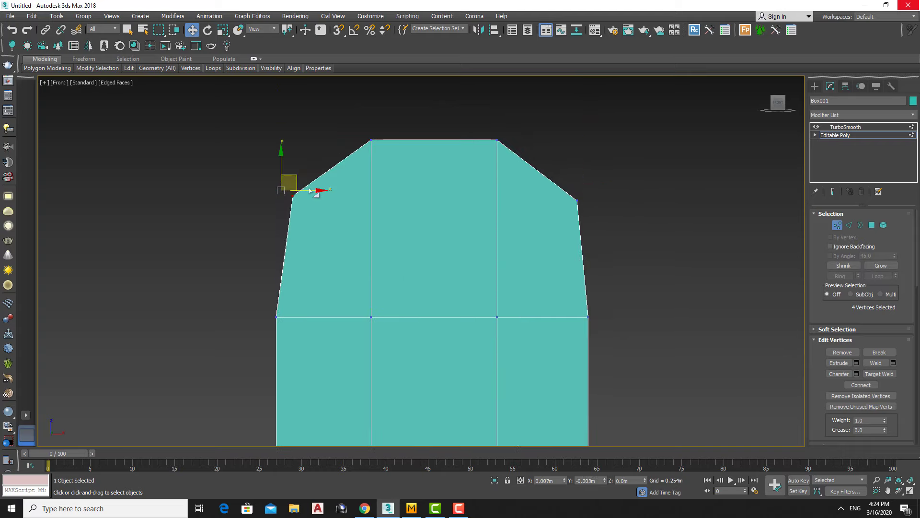
{"action": "mouse_move", "coordinate": [316, 192]}
{"action": "middle_mouse_down", "text": "alt"}
{"action": "mouse_move", "coordinate": [422, 257]}
{"action": "mouse_move", "coordinate": [384, 220]}
{"action": "middle_mouse_up", "text": "alt"}
{"action": "key", "text": "F4"}
{"action": "left_click", "coordinate": [425, 331]}
{"action": "scroll", "coordinate": [424, 331], "scroll_direction": "down", "scroll_amount": 3}
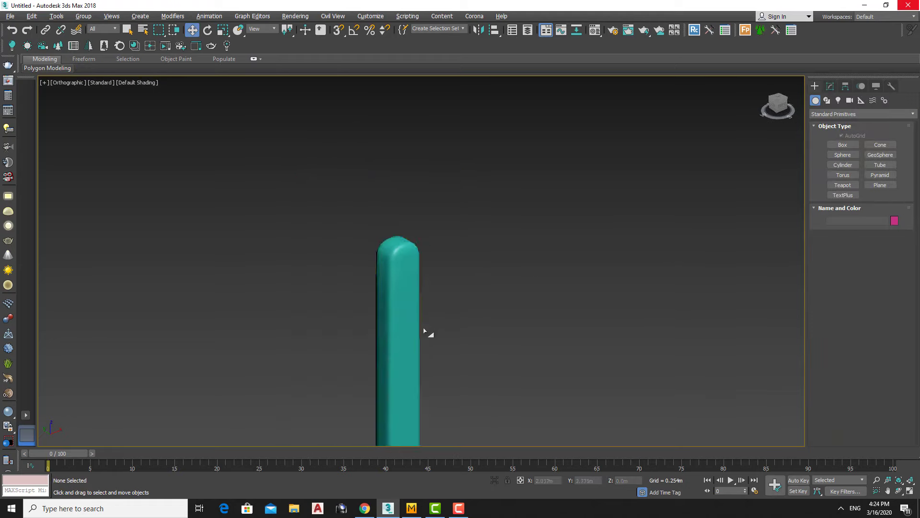
{"action": "middle_click_drag", "start_coordinate": [425, 331], "coordinate": [298, 178]}
{"action": "middle_click_drag", "start_coordinate": [396, 310], "coordinate": [411, 356]}
{"action": "scroll", "coordinate": [289, 150], "scroll_direction": "up", "scroll_amount": 3}
{"action": "left_click", "coordinate": [290, 150]}
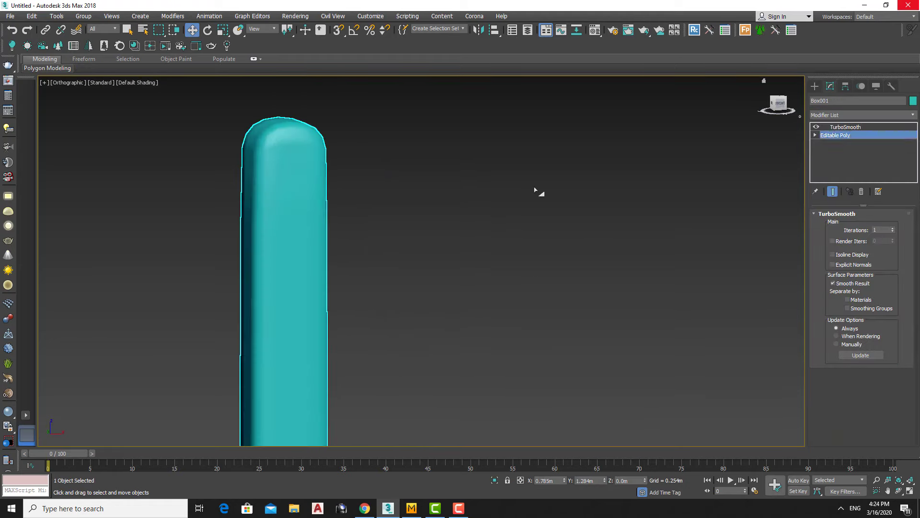
Refine the top vertices in Left view and review the smoothed, rounded column
{"action": "mouse_move", "coordinate": [306, 207]}
{"action": "middle_mouse_down", "text": "alt"}
{"action": "mouse_move", "coordinate": [325, 185]}
{"action": "mouse_move", "coordinate": [360, 176]}
{"action": "middle_mouse_up", "text": "alt"}
{"action": "key", "text": "l"}
{"action": "key", "text": "F3"}
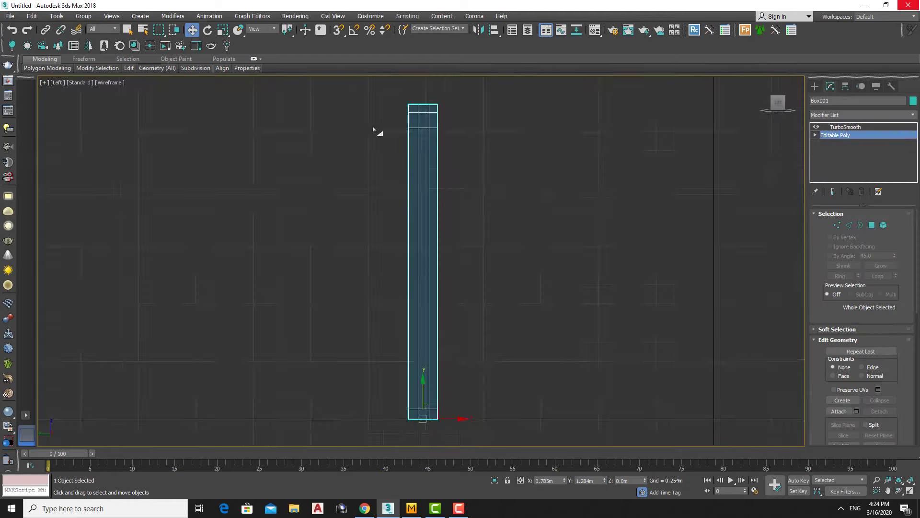
{"action": "key", "text": "1"}
{"action": "scroll", "coordinate": [422, 115], "scroll_direction": "up", "scroll_amount": 5}
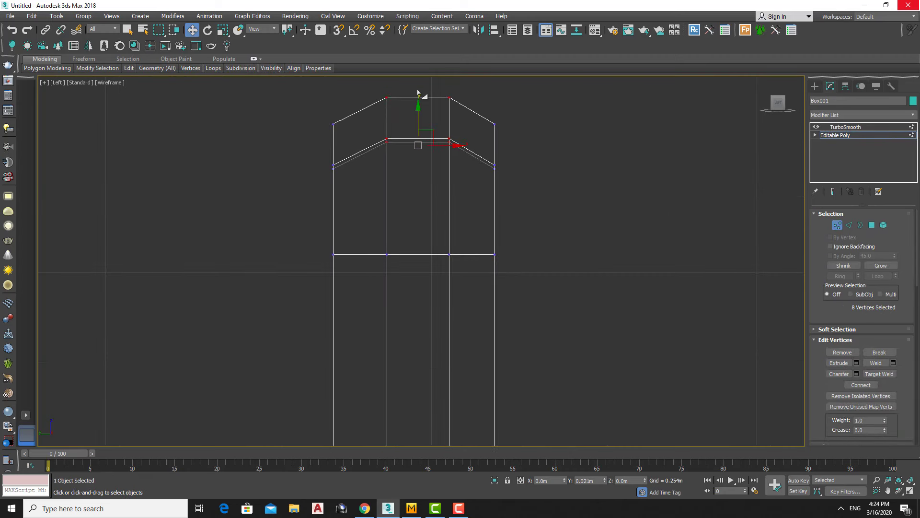
{"action": "key", "text": "shift+z"}
{"action": "key", "text": "shift+z"}
{"action": "key", "text": "F3"}
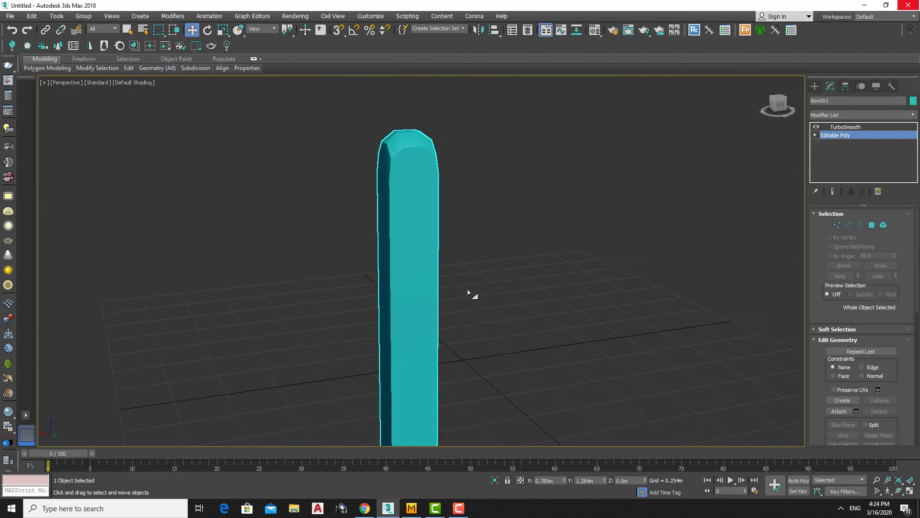
{"action": "left_click", "coordinate": [525, 256]}
{"action": "key", "text": "F4"}
{"action": "left_click", "coordinate": [416, 310]}
{"action": "mouse_move", "coordinate": [417, 309]}
{"action": "middle_mouse_down", "text": "alt"}
{"action": "mouse_move", "coordinate": [417, 263]}
{"action": "mouse_move", "coordinate": [390, 274]}
{"action": "mouse_move", "coordinate": [422, 366]}
{"action": "middle_mouse_up", "text": "alt"}
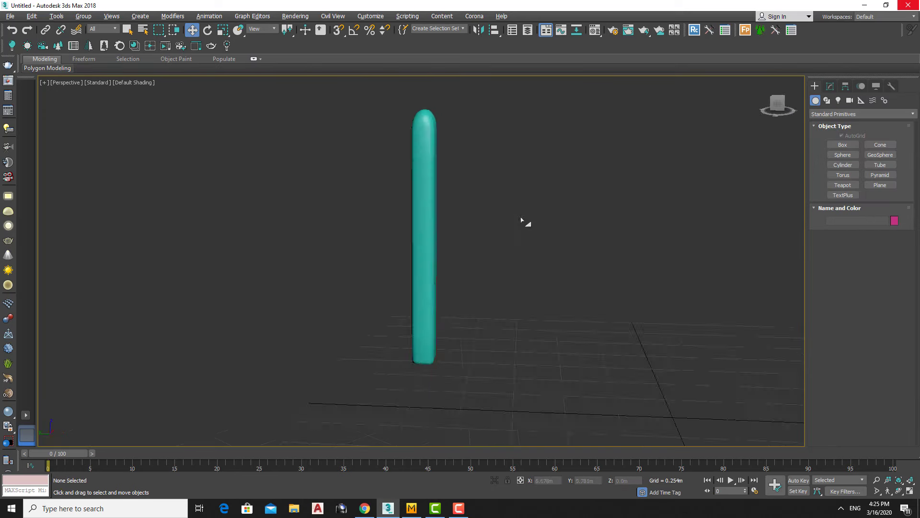
Select the column, unhide the bed, and frame it in a wireframe Top view
{"action": "left_click", "coordinate": [452, 217]}
{"action": "right_click", "coordinate": [461, 218]}
{"action": "key", "text": "t"}
{"action": "key", "text": "F3"}
{"action": "key", "text": "z"}
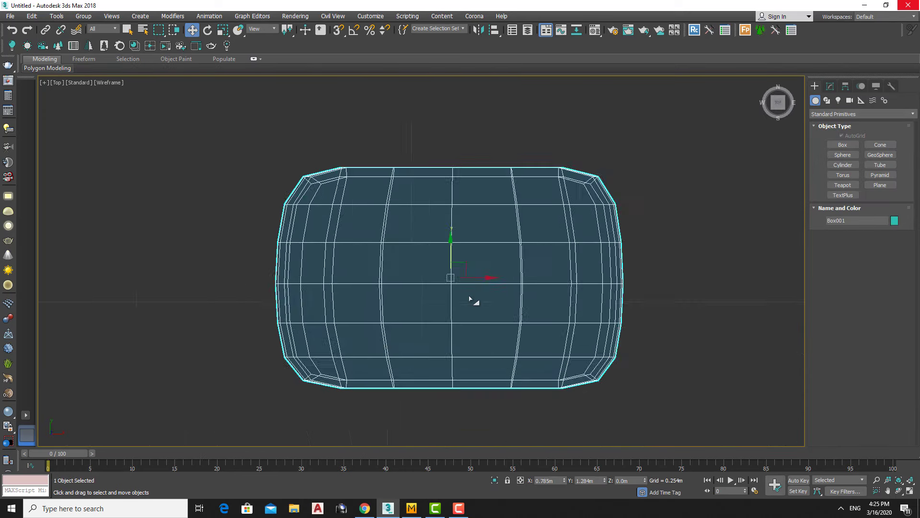
{"action": "scroll", "coordinate": [480, 267], "scroll_direction": "down", "scroll_amount": 5}
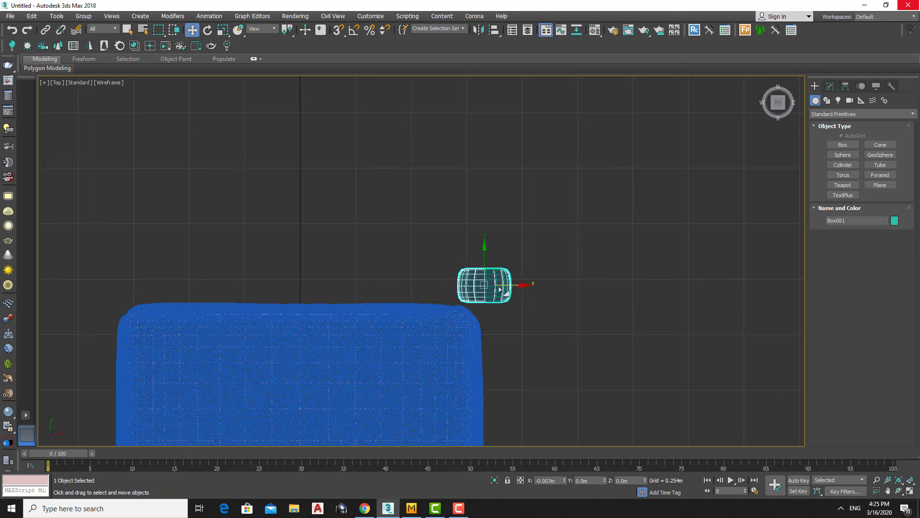
Clone the column into a row of eight copies and attach them into one headboard
{"action": "left_click_drag", "start_coordinate": [462, 296], "coordinate": [463, 296]}
{"action": "left_click", "coordinate": [465, 294]}
{"action": "scroll", "coordinate": [302, 319], "scroll_direction": "down", "scroll_amount": 3}
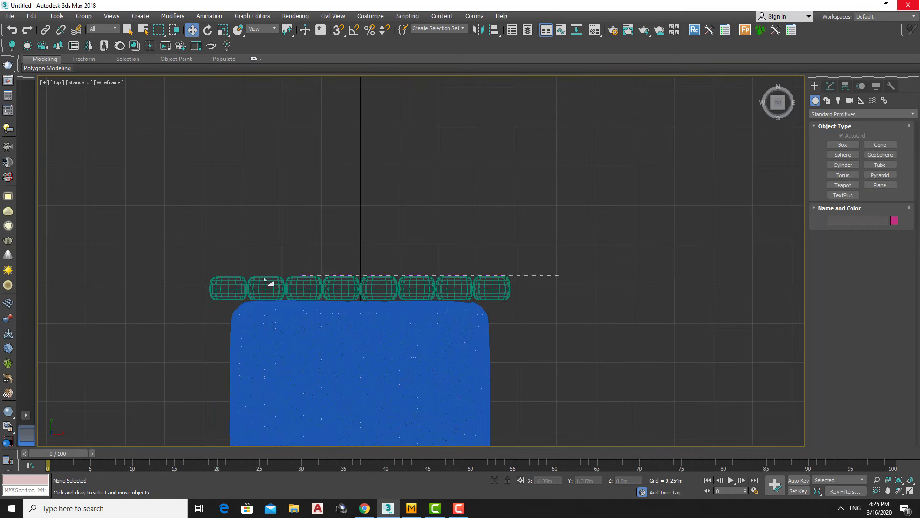
{"action": "mouse_move", "coordinate": [267, 284]}
{"action": "middle_mouse_down", "text": "alt"}
{"action": "mouse_move", "coordinate": [397, 305]}
{"action": "mouse_move", "coordinate": [408, 321]}
{"action": "mouse_move", "coordinate": [378, 259]}
{"action": "middle_mouse_up", "text": "alt"}
{"action": "key", "text": "p"}
{"action": "key", "text": "F3"}
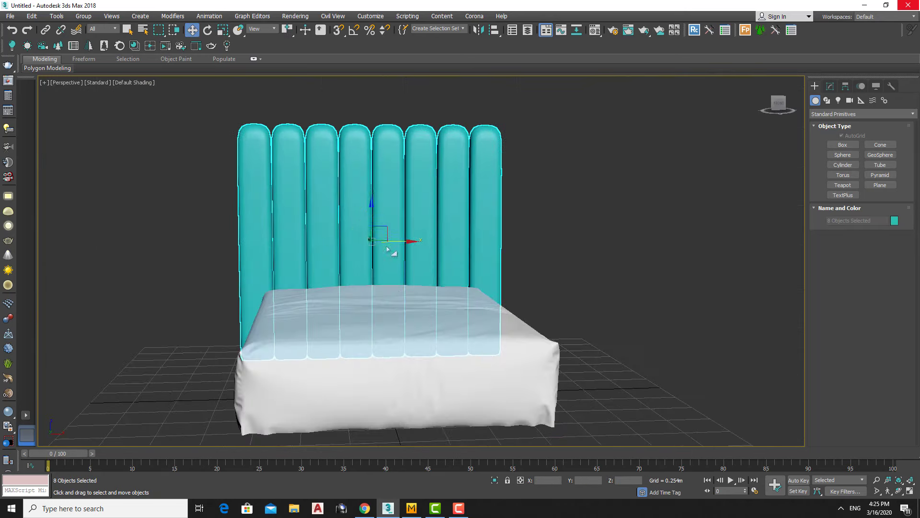
{"action": "key", "text": "r"}
{"action": "key", "text": "f"}
{"action": "key", "text": "F3"}
{"action": "left_click", "coordinate": [427, 251]}
Return to a shaded Perspective view and orbit in to inspect the headboard's vertices
{"action": "key", "text": "w"}
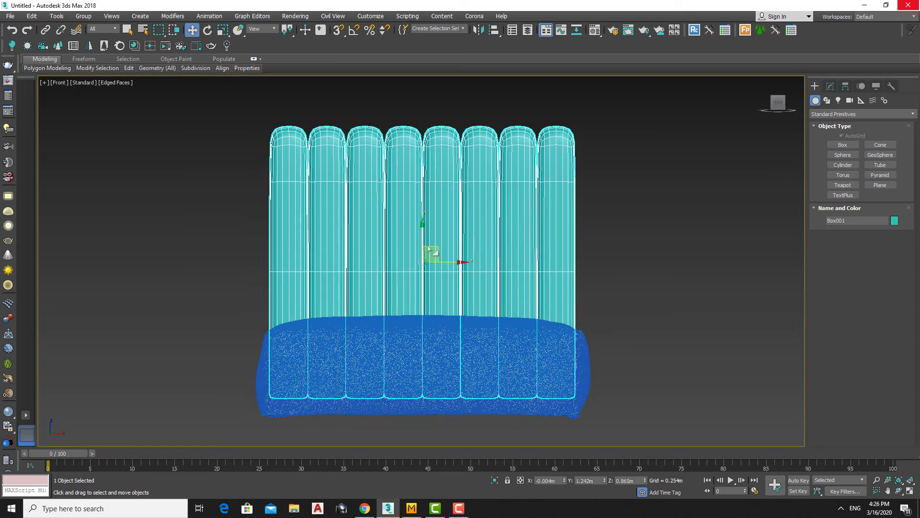
{"action": "scroll", "coordinate": [422, 263], "scroll_direction": "down", "scroll_amount": 2}
{"action": "key", "text": "F3"}
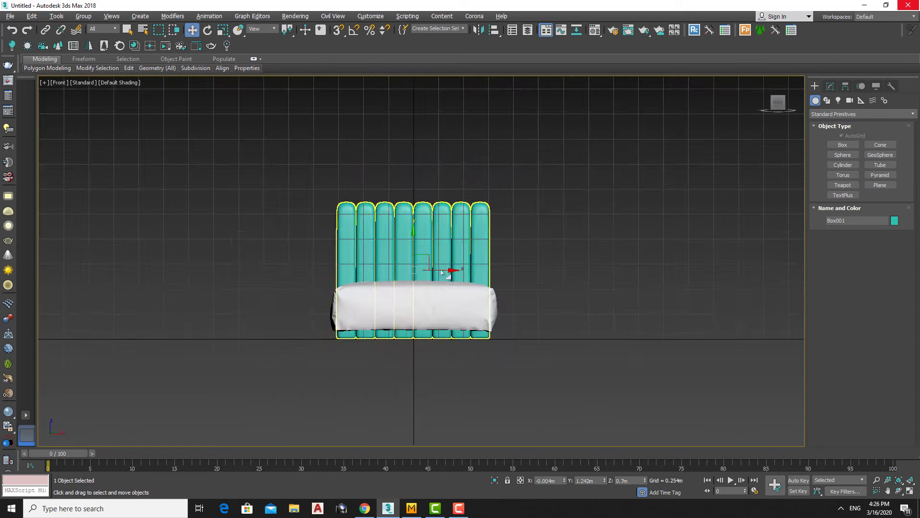
{"action": "key", "text": "p"}
{"action": "key", "text": "1"}
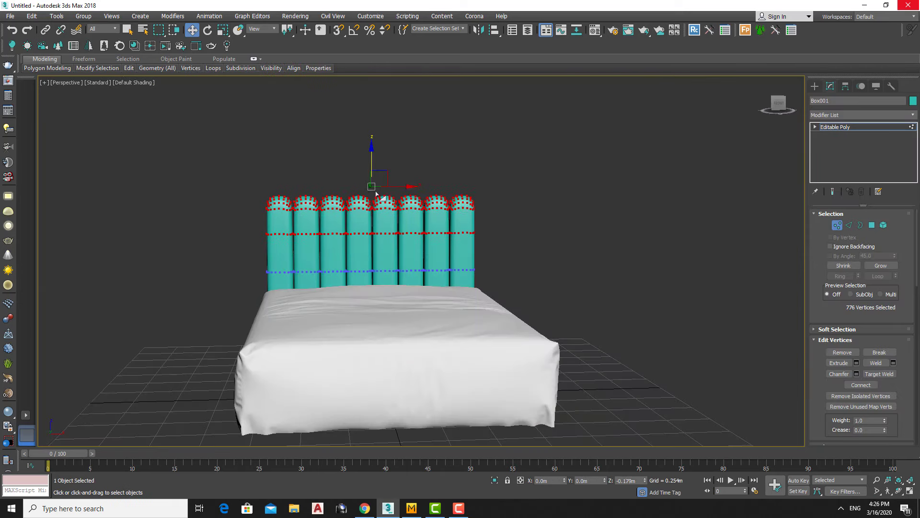
{"action": "mouse_move", "coordinate": [461, 220]}
{"action": "middle_mouse_down", "text": "alt"}
{"action": "mouse_move", "coordinate": [407, 288]}
{"action": "mouse_move", "coordinate": [353, 310]}
{"action": "middle_mouse_up", "text": "alt"}
{"action": "scroll", "coordinate": [376, 216], "scroll_direction": "up", "scroll_amount": 5}
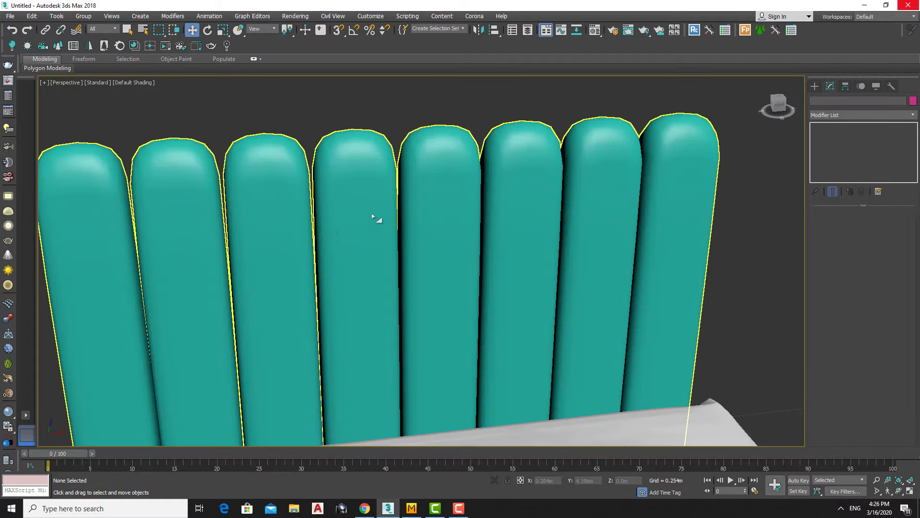
{"action": "scroll", "coordinate": [341, 217], "scroll_direction": "down", "scroll_amount": 3}
{"action": "scroll", "coordinate": [371, 277], "scroll_direction": "down", "scroll_amount": 4}
{"action": "middle_click_drag", "start_coordinate": [370, 277], "coordinate": [395, 251], "text": "alt"}
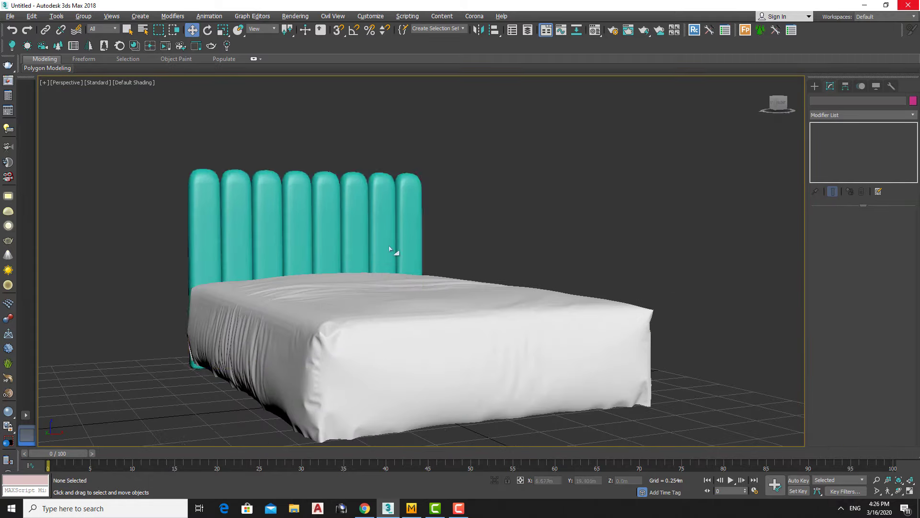
{"action": "scroll", "coordinate": [357, 296], "scroll_direction": "down", "scroll_amount": 1}
Select the headboard's upper vertices, then orbit around the bed to check them
{"action": "left_click", "coordinate": [402, 242]}
{"action": "scroll", "coordinate": [356, 245], "scroll_direction": "up", "scroll_amount": 4}
{"action": "key", "text": "1"}
{"action": "left_click_drag", "start_coordinate": [514, 129], "coordinate": [90, 298]}
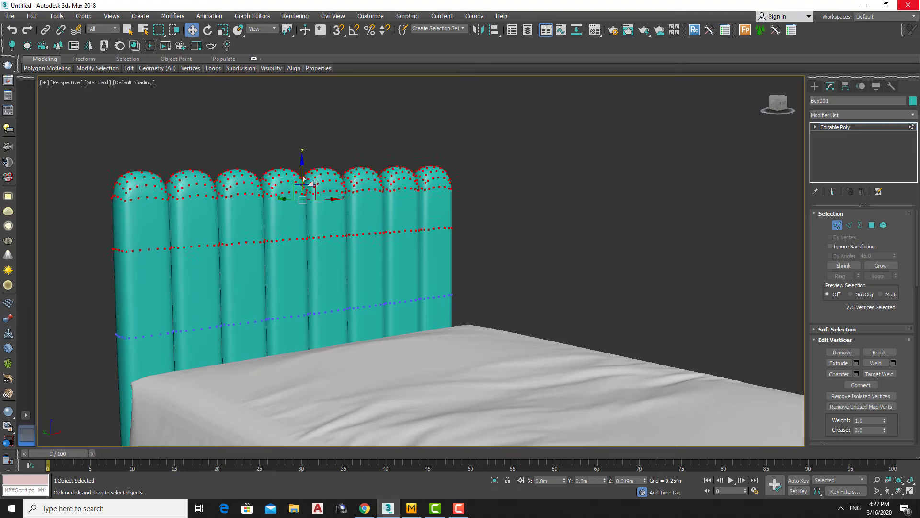
{"action": "scroll", "coordinate": [304, 179], "scroll_direction": "down", "scroll_amount": 6}
{"action": "middle_click_drag", "start_coordinate": [383, 240], "coordinate": [422, 225], "text": "alt"}
{"action": "key", "text": "f"}
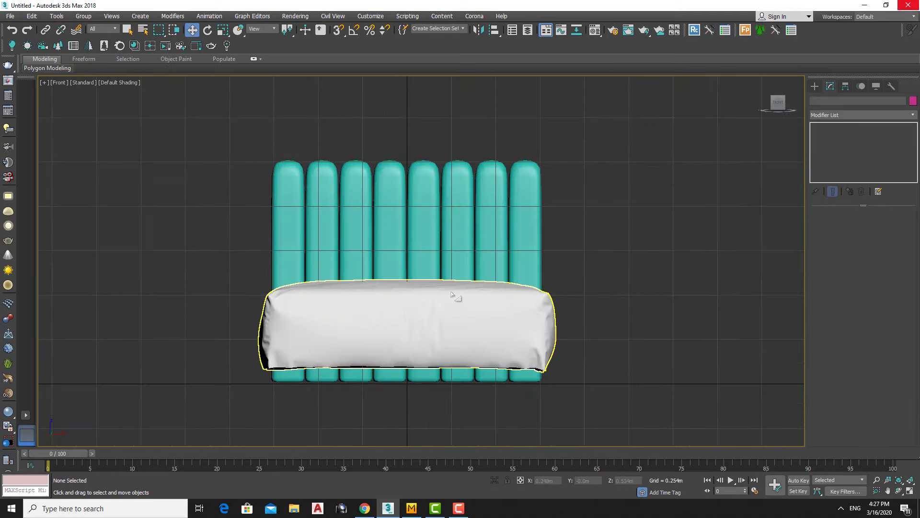
{"action": "key", "text": "p"}
{"action": "scroll", "coordinate": [452, 294], "scroll_direction": "down", "scroll_amount": 3}
{"action": "middle_click_drag", "start_coordinate": [545, 359], "coordinate": [480, 336], "text": "alt"}
Apply the white fabric material to the headboard and bed pieces
{"action": "left_click_drag", "start_coordinate": [205, 143], "coordinate": [538, 329]}
{"action": "key", "text": "m"}
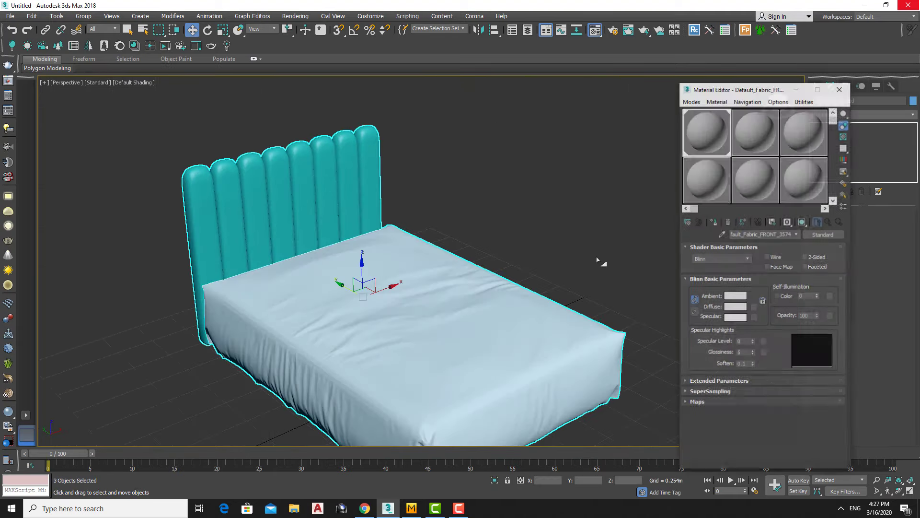
{"action": "left_click", "coordinate": [714, 222]}
{"action": "left_click", "coordinate": [839, 89]}
{"action": "left_click", "coordinate": [597, 191]}
{"action": "scroll", "coordinate": [598, 260], "scroll_direction": "down", "scroll_amount": 3}
{"action": "middle_click_drag", "start_coordinate": [598, 260], "coordinate": [551, 268], "text": "alt"}
{"action": "scroll", "coordinate": [573, 298], "scroll_direction": "up", "scroll_amount": 3}
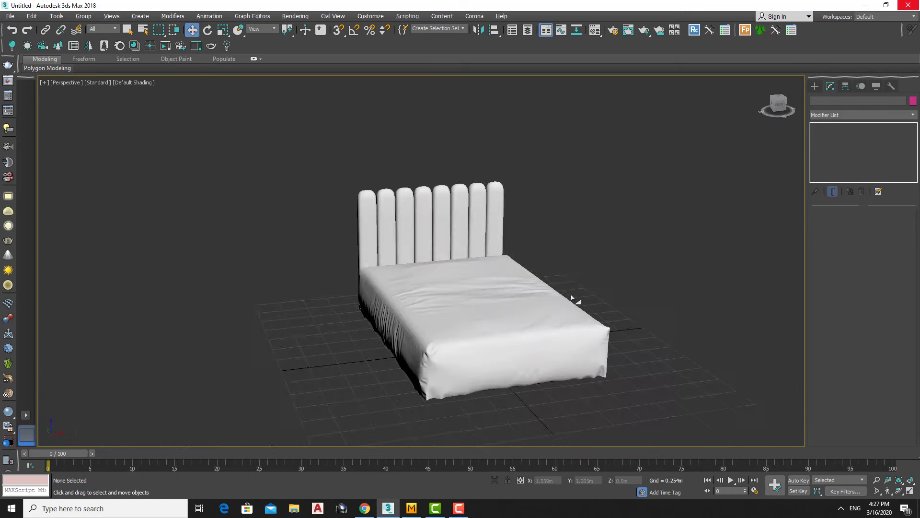
{"action": "scroll", "coordinate": [573, 252], "scroll_direction": "up", "scroll_amount": 3}
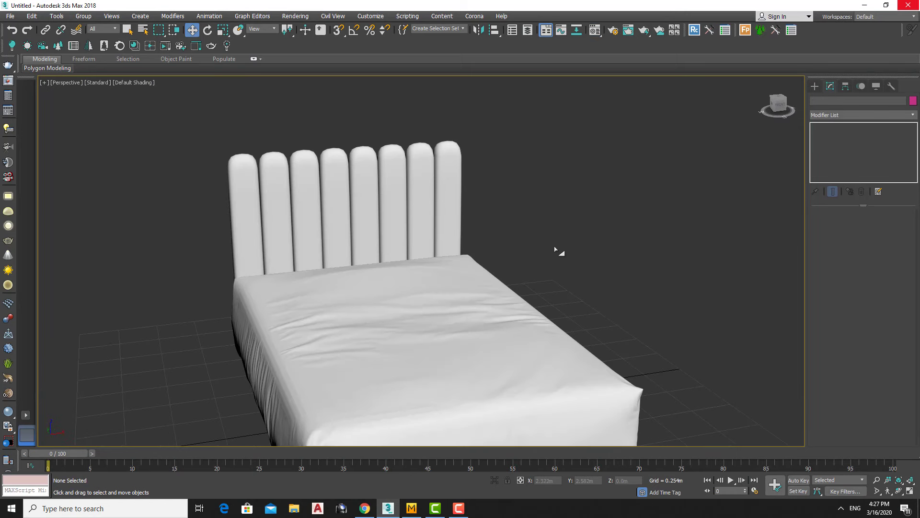
In a wireframe Top view, select all the headboard panels in Element mode
{"action": "left_click", "coordinate": [445, 201]}
{"action": "key", "text": "t"}
{"action": "key", "text": "F3"}
{"action": "key", "text": "r"}
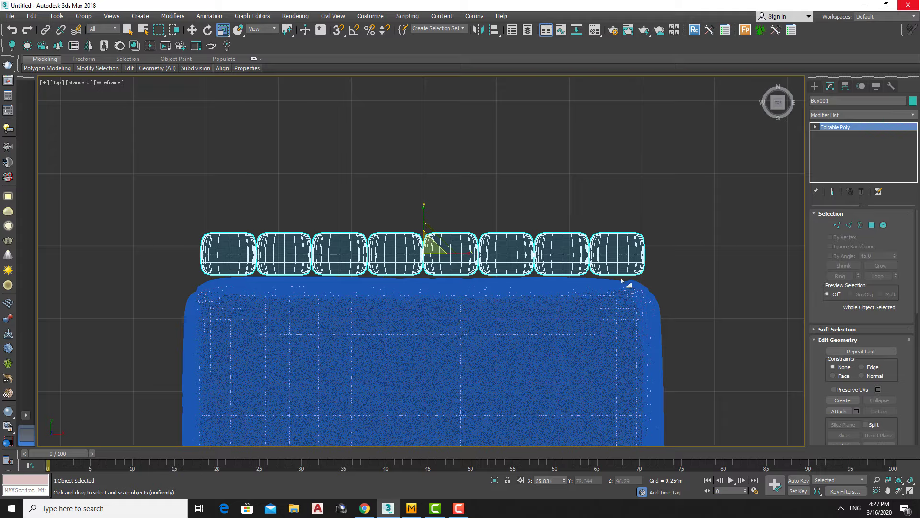
{"action": "scroll", "coordinate": [623, 282], "scroll_direction": "up", "scroll_amount": 3}
{"action": "key", "text": "5"}
{"action": "left_click", "coordinate": [637, 210]}
{"action": "key", "text": "ctrl+a"}
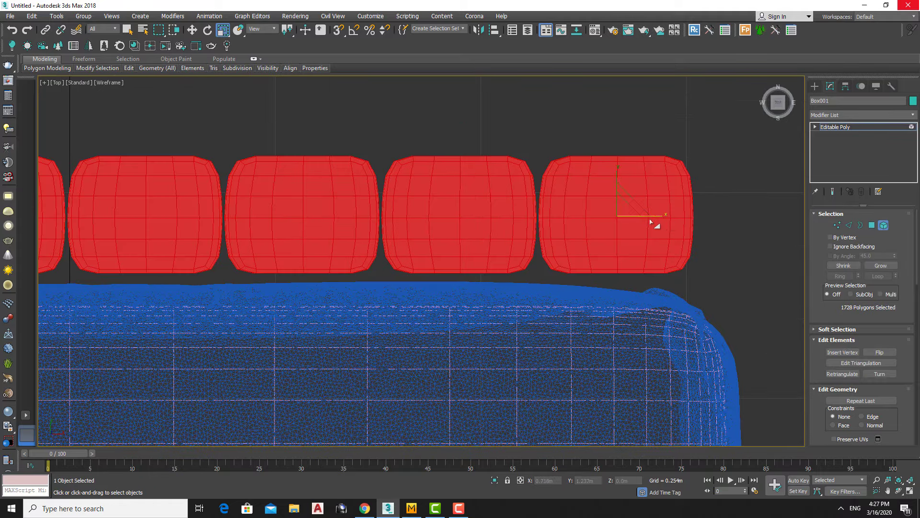
{"action": "scroll", "coordinate": [623, 206], "scroll_direction": "down", "scroll_amount": 3}
{"action": "key", "text": "1"}
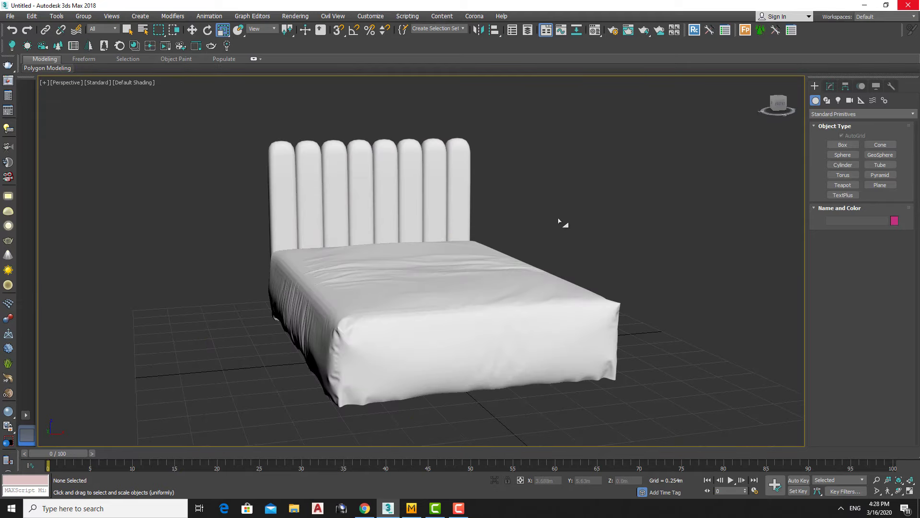
Try scaling the headboard in the Front view, then undo to restore its height
{"action": "key", "text": "f"}
{"action": "left_click", "coordinate": [417, 252]}
{"action": "left_click_drag", "start_coordinate": [417, 253], "coordinate": [478, 287]}
{"action": "key", "text": "w"}
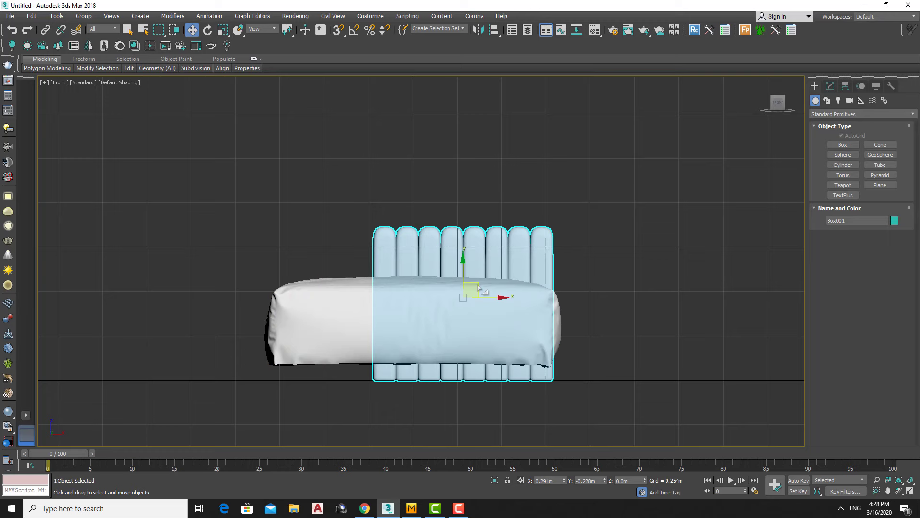
{"action": "key", "text": "1"}
{"action": "key", "text": "1"}
{"action": "key", "text": "r"}
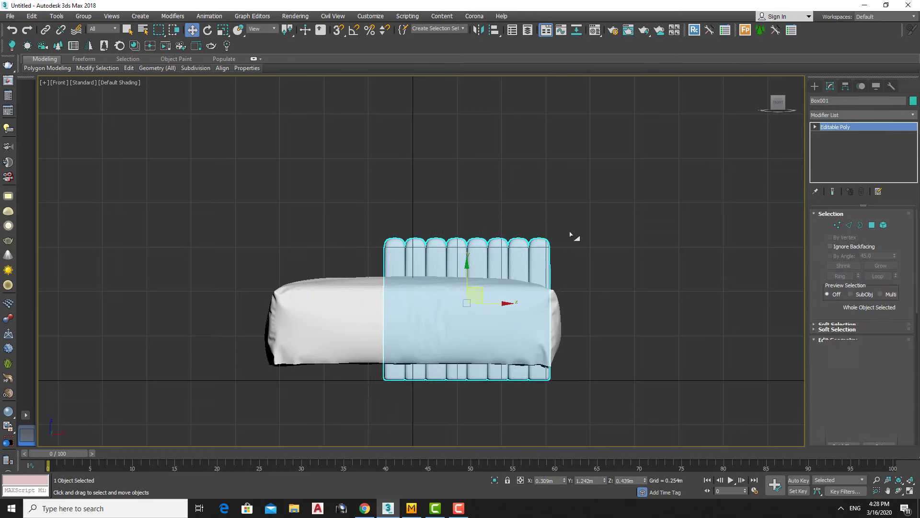
{"action": "key", "text": "1"}
{"action": "key", "text": "ctrl+z"}
Clone the selected panels with Clone To Element to widen the headboard
{"action": "key", "text": "5"}
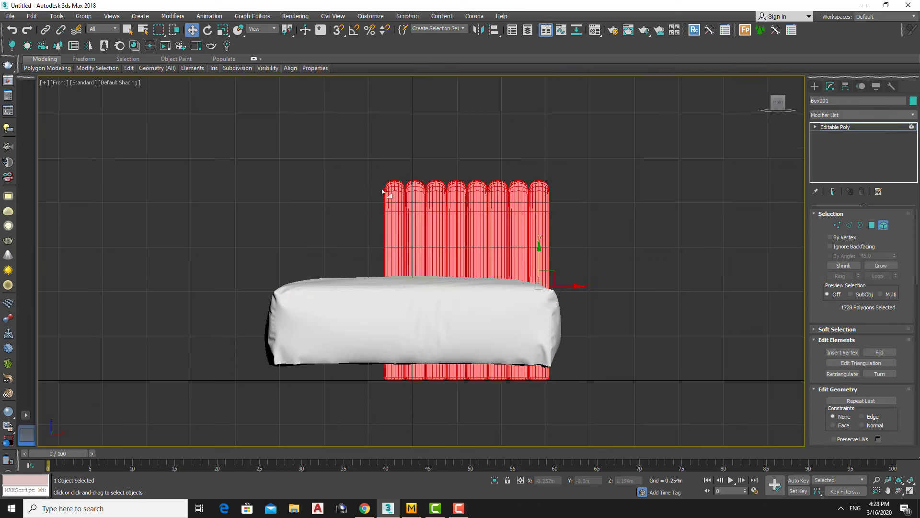
{"action": "scroll", "coordinate": [394, 331], "scroll_direction": "up", "scroll_amount": 2}
{"action": "key", "text": "ctrl+z"}
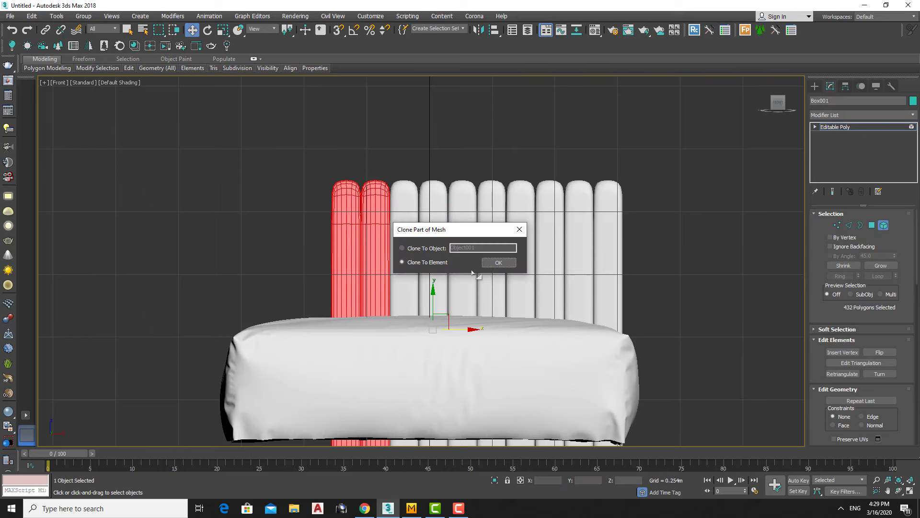
{"action": "key", "text": "ctrl+z"}
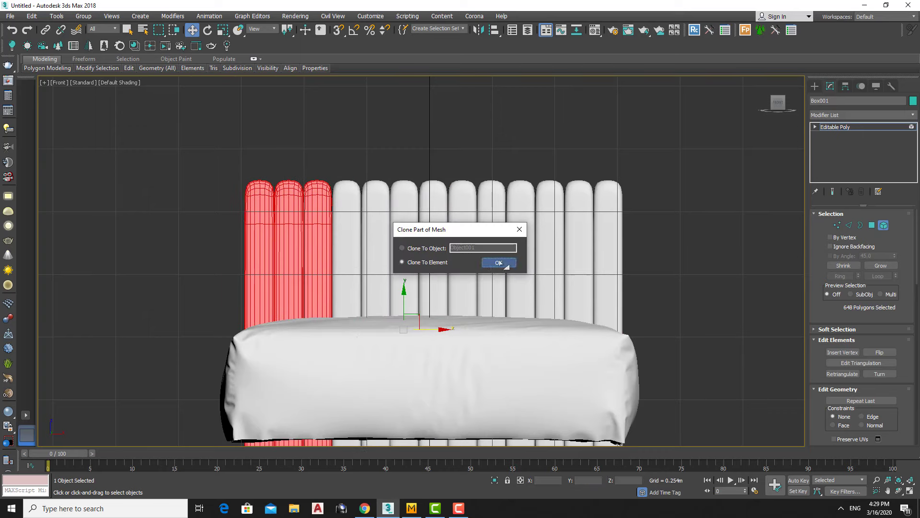
{"action": "left_click", "coordinate": [498, 263]}
{"action": "key", "text": "p"}
Orbit around the widened headboard to inspect it from a higher angle
{"action": "mouse_move", "coordinate": [431, 259]}
{"action": "middle_mouse_down", "text": "alt"}
{"action": "mouse_move", "coordinate": [404, 403]}
{"action": "mouse_move", "coordinate": [422, 270]}
{"action": "mouse_move", "coordinate": [548, 259]}
{"action": "mouse_move", "coordinate": [598, 275]}
{"action": "mouse_move", "coordinate": [463, 258]}
{"action": "middle_mouse_up", "text": "alt"}
{"action": "scroll", "coordinate": [463, 257], "scroll_direction": "up", "scroll_amount": 5}
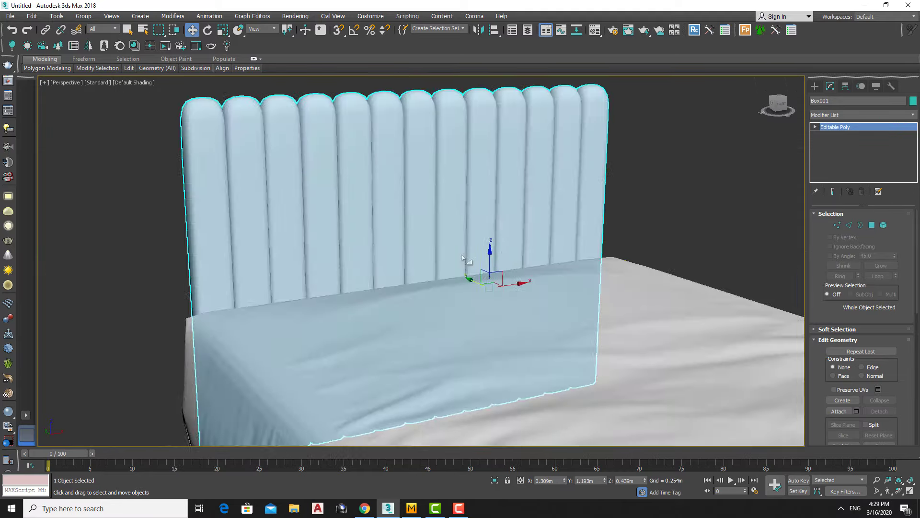
{"action": "scroll", "coordinate": [463, 257], "scroll_direction": "down", "scroll_amount": 5}
{"action": "middle_click_drag", "start_coordinate": [391, 206], "coordinate": [413, 278], "text": "alt"}
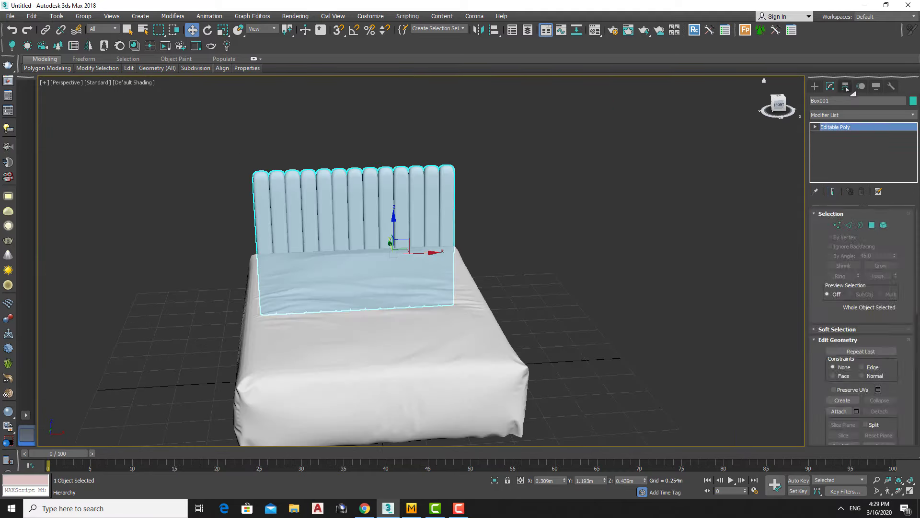
{"action": "left_click", "coordinate": [845, 86]}
{"action": "left_click", "coordinate": [815, 86]}
Select the headboard and orbit between side and front views of the bed
{"action": "key", "text": "r"}
{"action": "middle_click_drag", "start_coordinate": [359, 267], "coordinate": [512, 270], "text": "alt"}
{"action": "left_click", "coordinate": [512, 270]}
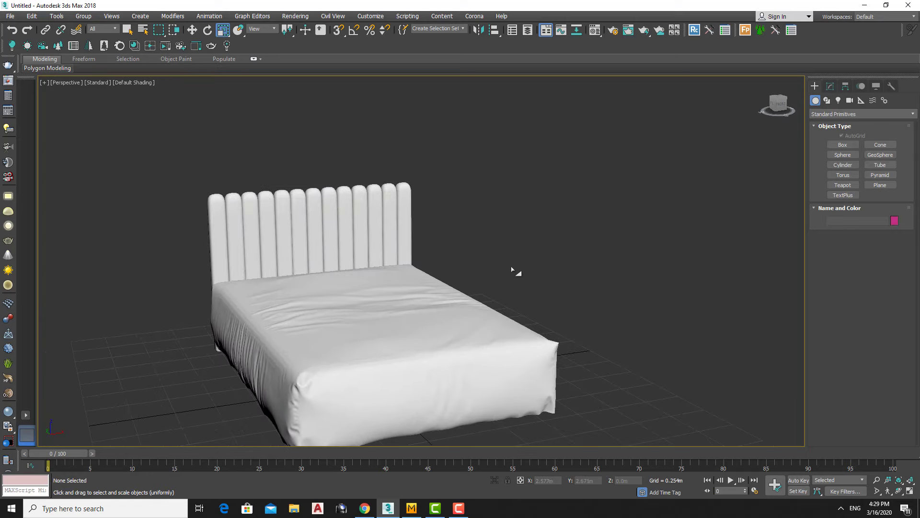
{"action": "left_click", "coordinate": [367, 246]}
{"action": "middle_click_drag", "start_coordinate": [367, 246], "coordinate": [318, 277], "text": "alt"}
{"action": "left_click", "coordinate": [467, 195]}
{"action": "middle_click_drag", "start_coordinate": [466, 195], "coordinate": [277, 264], "text": "alt"}
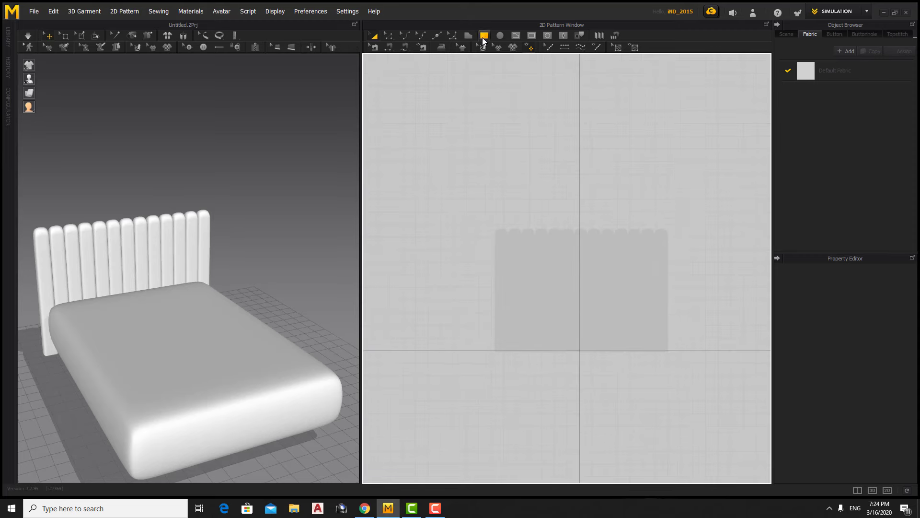
Draw a rectangular pillow panel and switch to Transform Pattern
{"action": "scroll", "coordinate": [569, 260], "scroll_direction": "up", "scroll_amount": 2}
{"action": "left_click_drag", "start_coordinate": [579, 287], "coordinate": [540, 296]}
{"action": "left_click_drag", "start_coordinate": [509, 331], "coordinate": [510, 331]}
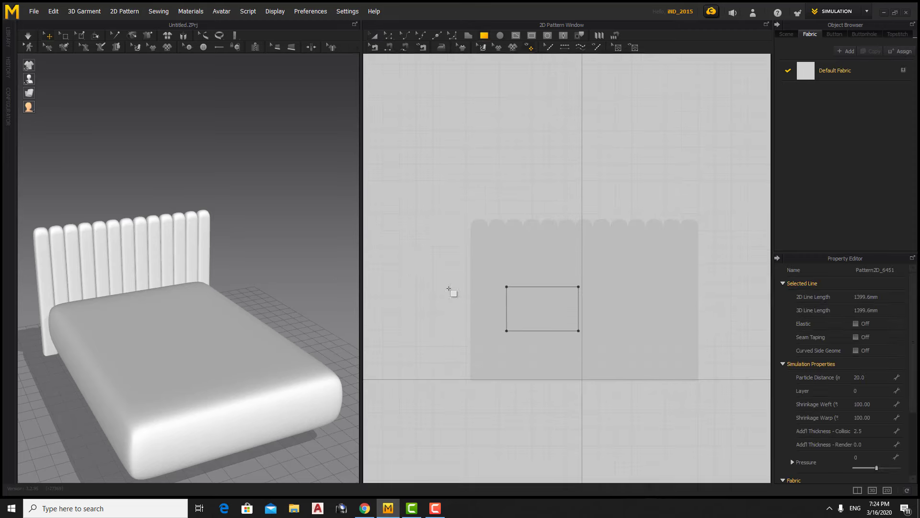
{"action": "key", "text": "a"}
{"action": "mouse_move", "coordinate": [202, 297]}
{"action": "right_mouse_down"}
{"action": "mouse_move", "coordinate": [139, 302]}
{"action": "mouse_move", "coordinate": [199, 337]}
{"action": "right_mouse_up"}
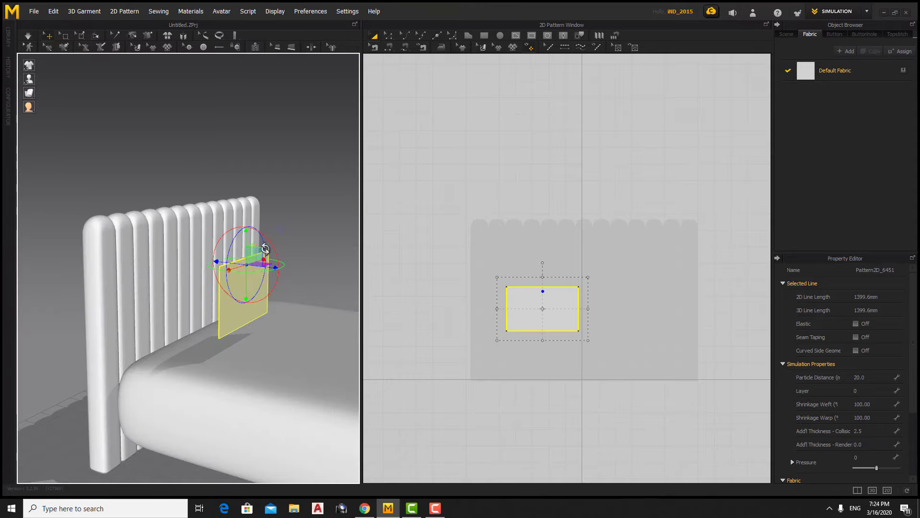
{"action": "scroll", "coordinate": [200, 337], "scroll_direction": "up", "scroll_amount": 3}
{"action": "scroll", "coordinate": [551, 277], "scroll_direction": "up", "scroll_amount": 2}
Enlarge the rectangular pillow panel in several drags to its final size
{"action": "left_click_drag", "start_coordinate": [551, 277], "coordinate": [577, 261]}
{"action": "right_click_drag", "start_coordinate": [288, 249], "coordinate": [309, 251]}
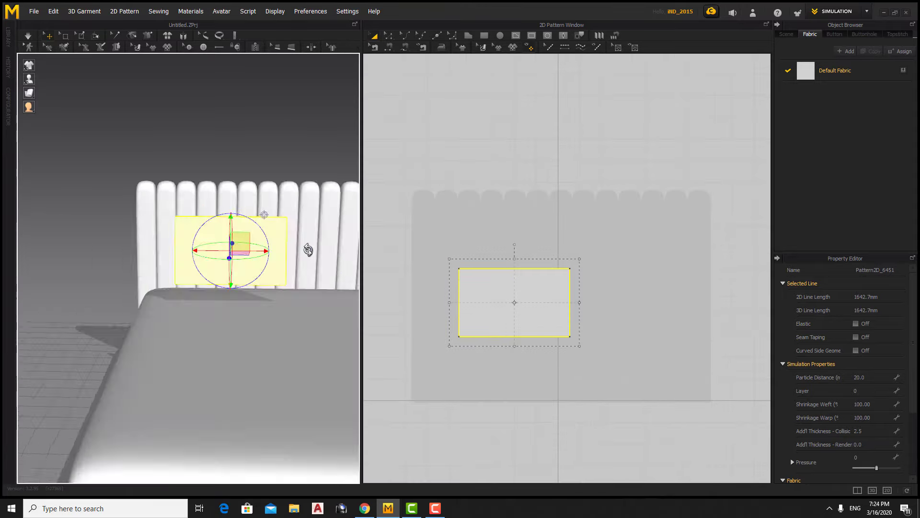
{"action": "scroll", "coordinate": [555, 280], "scroll_direction": "up", "scroll_amount": 2}
{"action": "left_click_drag", "start_coordinate": [392, 245], "coordinate": [380, 238]}
{"action": "right_click_drag", "start_coordinate": [267, 284], "coordinate": [297, 278]}
{"action": "right_click_drag", "start_coordinate": [432, 265], "coordinate": [461, 266]}
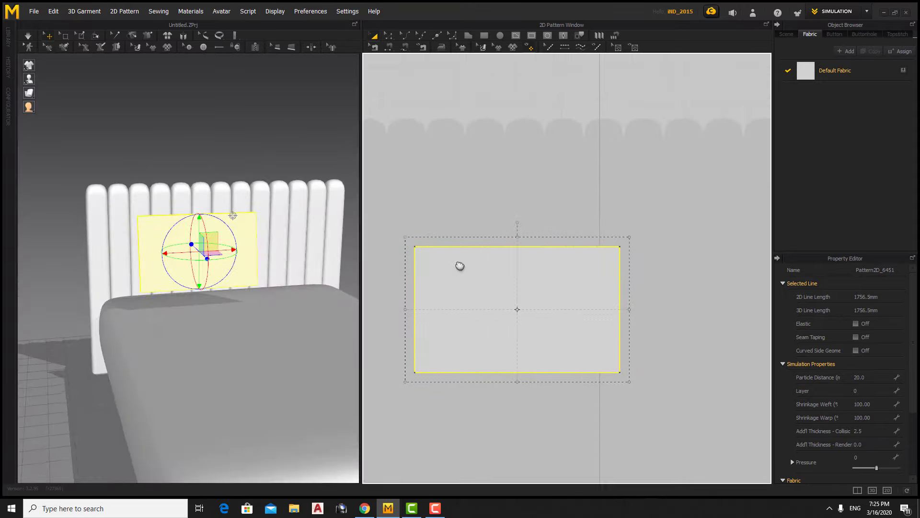
{"action": "left_click_drag", "start_coordinate": [409, 233], "coordinate": [393, 234]}
{"action": "right_click_drag", "start_coordinate": [269, 287], "coordinate": [297, 283]}
{"action": "scroll", "coordinate": [508, 297], "scroll_direction": "down", "scroll_amount": 2}
{"action": "scroll", "coordinate": [511, 284], "scroll_direction": "down", "scroll_amount": 1}
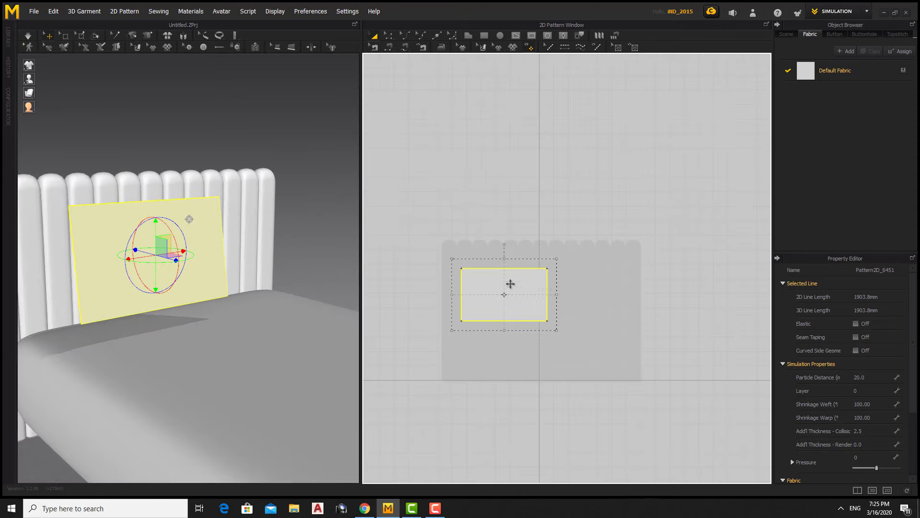
{"action": "scroll", "coordinate": [519, 232], "scroll_direction": "up", "scroll_amount": 2}
{"action": "scroll", "coordinate": [479, 230], "scroll_direction": "up", "scroll_amount": 1}
Offset the panel outline as an internal line at 30 mm
{"action": "right_click", "coordinate": [480, 230]}
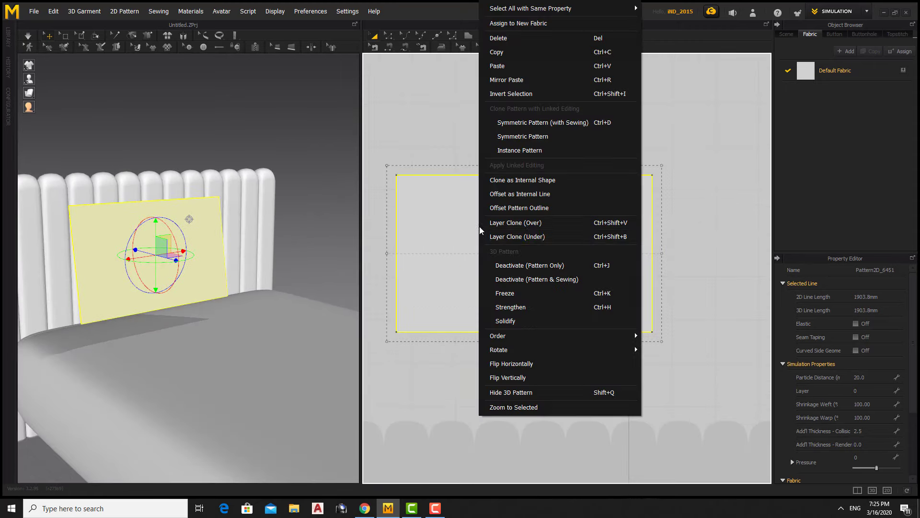
{"action": "left_click", "coordinate": [563, 193]}
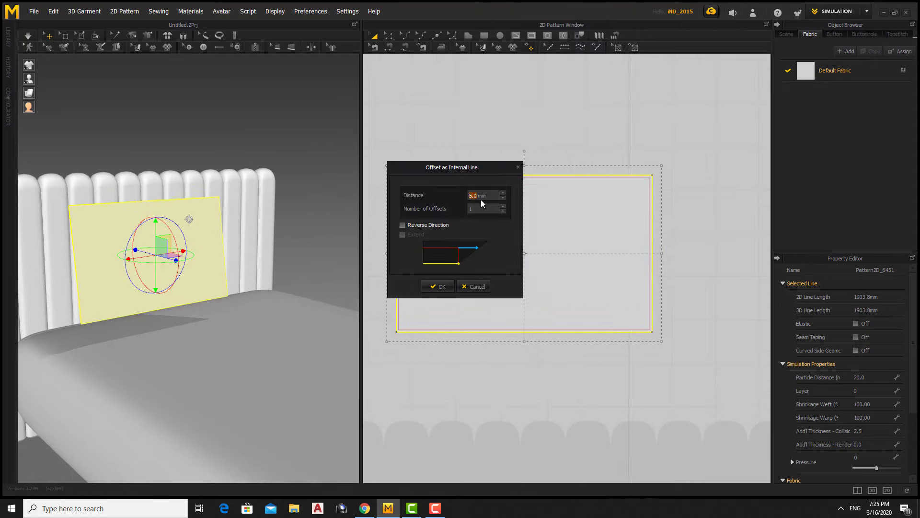
{"action": "left_click", "coordinate": [438, 287]}
Clone the panel and place the copy below the original
{"action": "right_click", "coordinate": [480, 277]}
{"action": "left_click", "coordinate": [517, 166]}
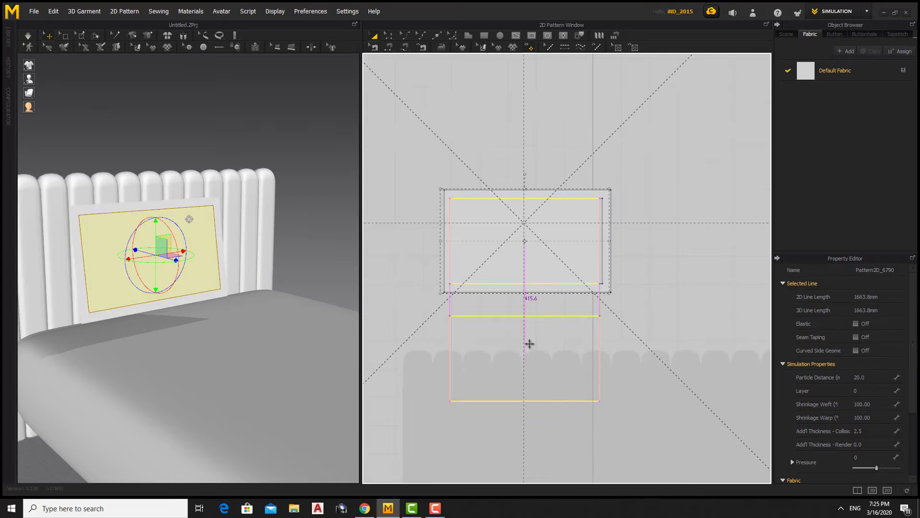
{"action": "left_click", "coordinate": [529, 374]}
{"action": "scroll", "coordinate": [610, 238], "scroll_direction": "up", "scroll_amount": 2}
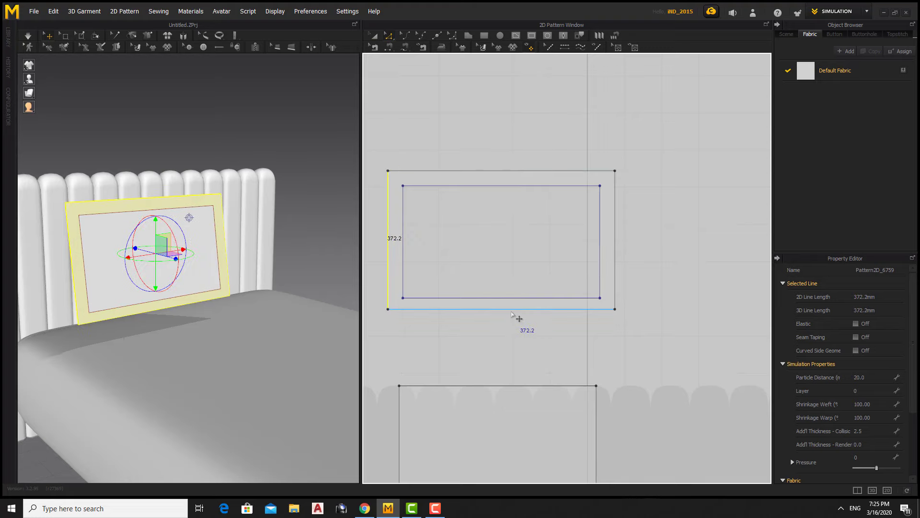
{"action": "scroll", "coordinate": [581, 345], "scroll_direction": "down", "scroll_amount": 2}
{"action": "scroll", "coordinate": [576, 345], "scroll_direction": "down", "scroll_amount": 2}
Copy and paste the pillow panels to the right, then arrange the pillows in 3D
{"action": "key", "text": "ctrl+a"}
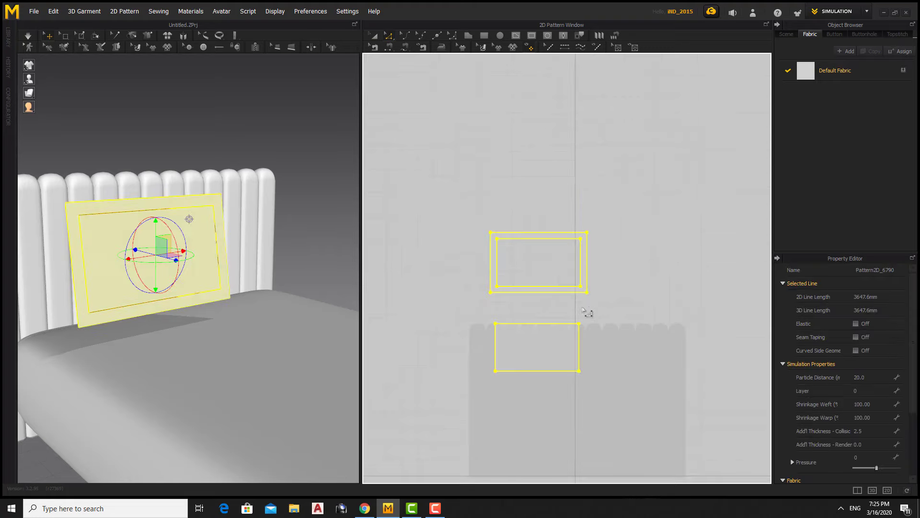
{"action": "key", "text": "Escape"}
{"action": "key", "text": "ctrl+a"}
{"action": "key", "text": "a"}
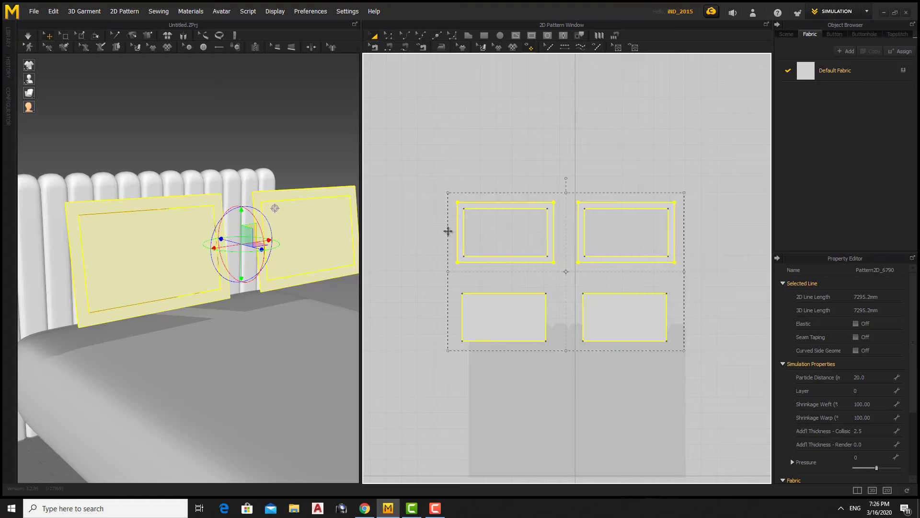
{"action": "mouse_move", "coordinate": [259, 293]}
{"action": "right_mouse_down"}
{"action": "mouse_move", "coordinate": [302, 296]}
{"action": "mouse_move", "coordinate": [335, 283]}
{"action": "right_mouse_up"}
{"action": "left_click", "coordinate": [684, 182]}
{"action": "left_click", "coordinate": [205, 272]}
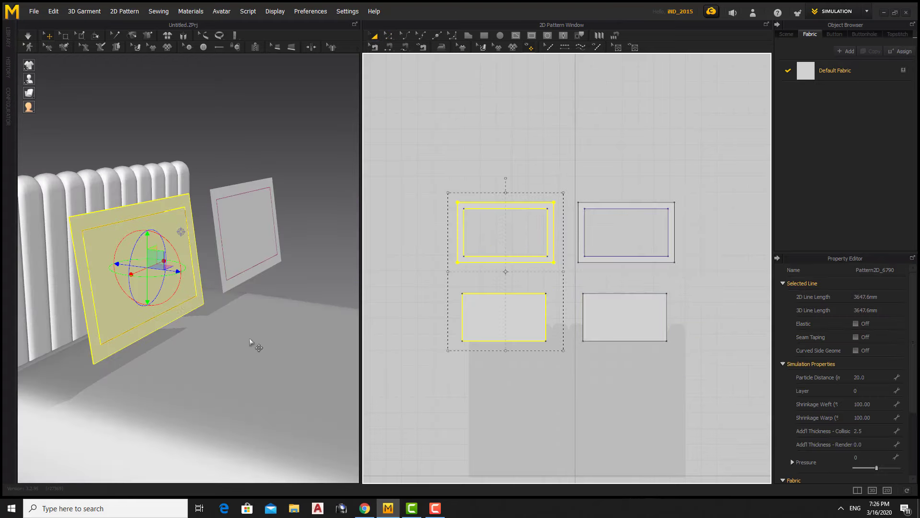
{"action": "left_click_drag", "start_coordinate": [187, 249], "coordinate": [174, 235]}
{"action": "left_click_drag", "start_coordinate": [687, 169], "coordinate": [596, 421]}
{"action": "mouse_move", "coordinate": [287, 288]}
{"action": "right_mouse_down"}
{"action": "mouse_move", "coordinate": [193, 222]}
{"action": "mouse_move", "coordinate": [230, 315]}
{"action": "mouse_move", "coordinate": [225, 257]}
{"action": "mouse_move", "coordinate": [251, 262]}
{"action": "mouse_move", "coordinate": [287, 292]}
{"action": "mouse_move", "coordinate": [268, 240]}
{"action": "right_mouse_up"}
{"action": "left_click", "coordinate": [494, 271]}
Sew the pillow panels' edges together with Segment Sewing
{"action": "scroll", "coordinate": [537, 333], "scroll_direction": "up", "scroll_amount": 2}
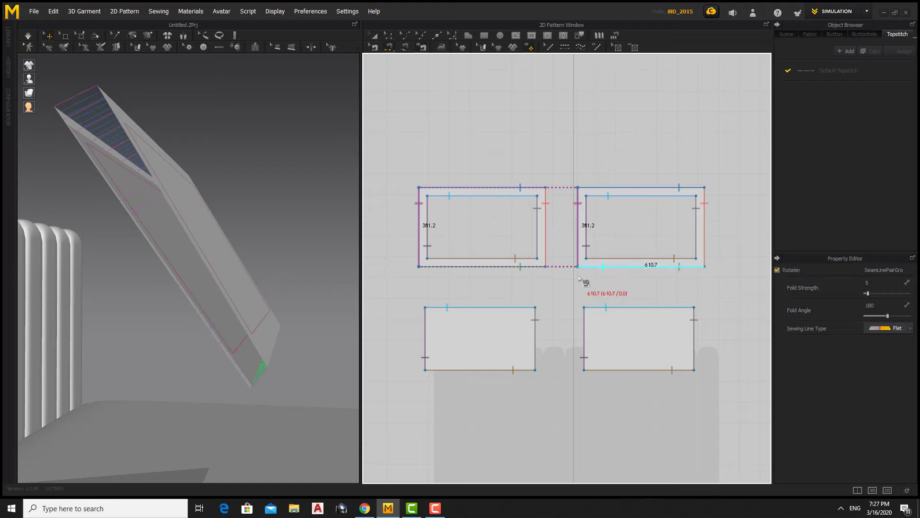
{"action": "left_click", "coordinate": [586, 320]}
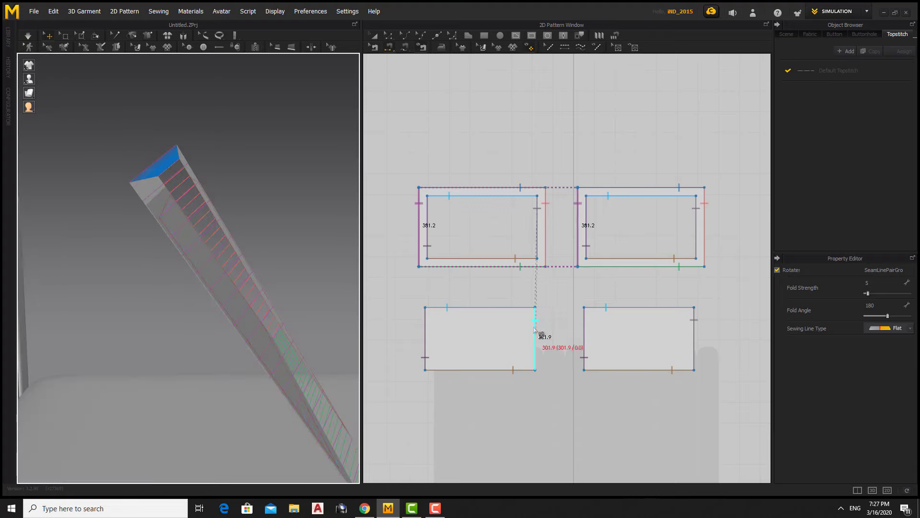
{"action": "left_click", "coordinate": [537, 333]}
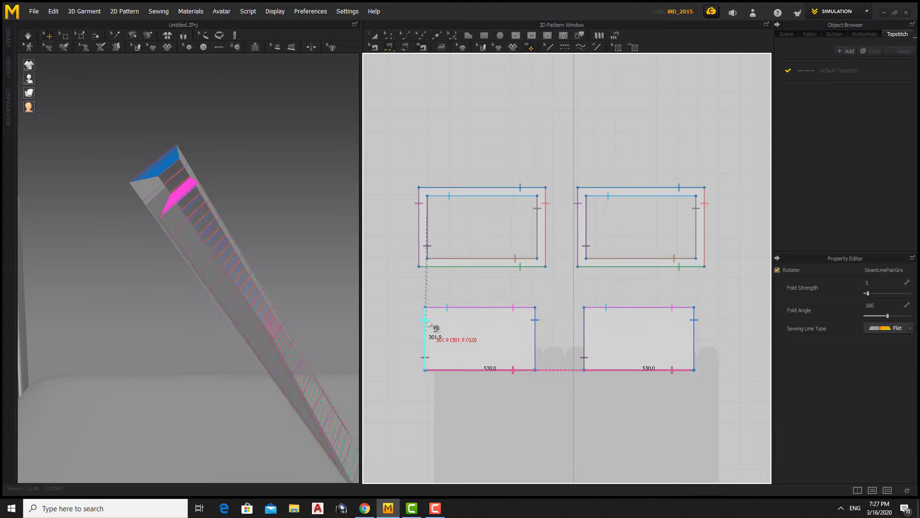
{"action": "left_click", "coordinate": [376, 37]}
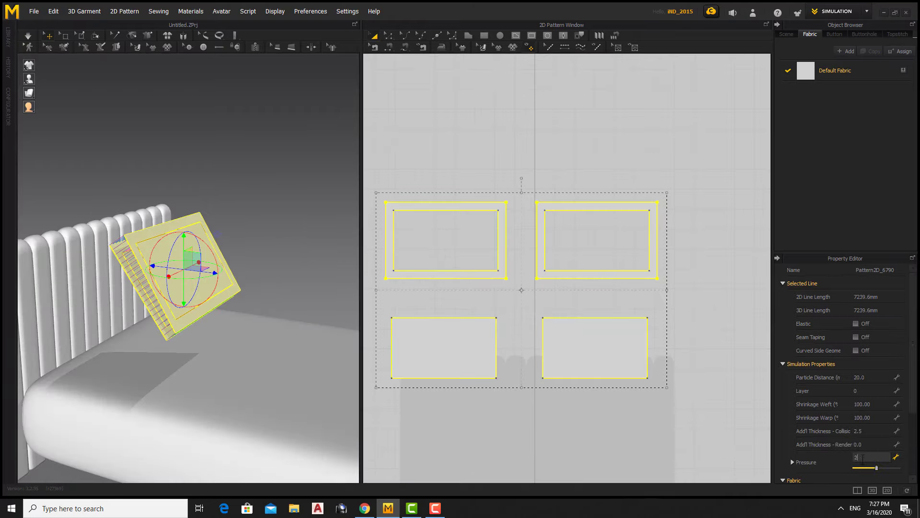
Drape the right-hand pillow panels onto the bed, then select all four pillow panels
{"action": "left_click_drag", "start_coordinate": [719, 169], "coordinate": [538, 431]}
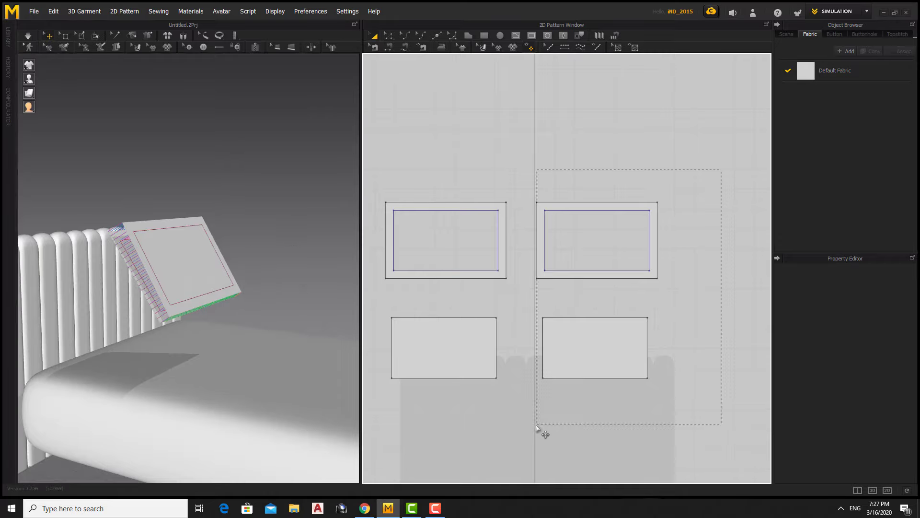
{"action": "right_click", "coordinate": [119, 262]}
{"action": "left_click", "coordinate": [211, 108]}
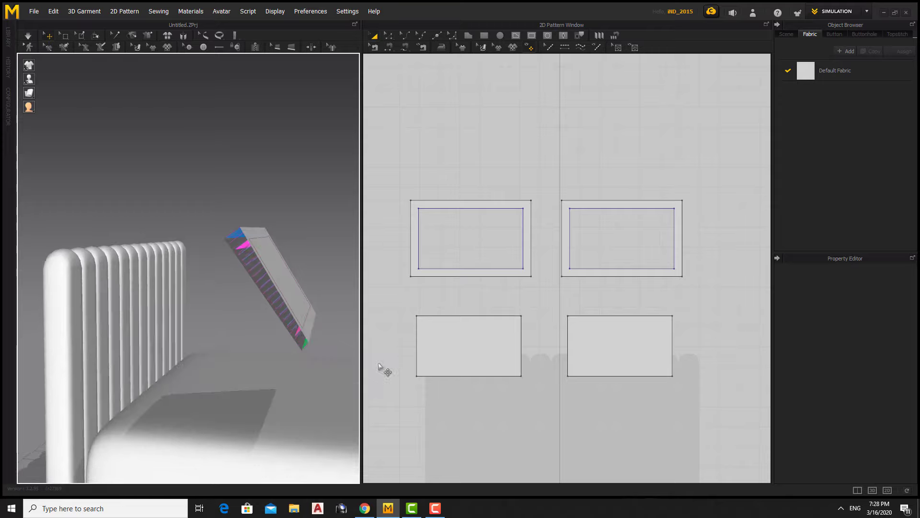
{"action": "key", "text": "ctrl+a"}
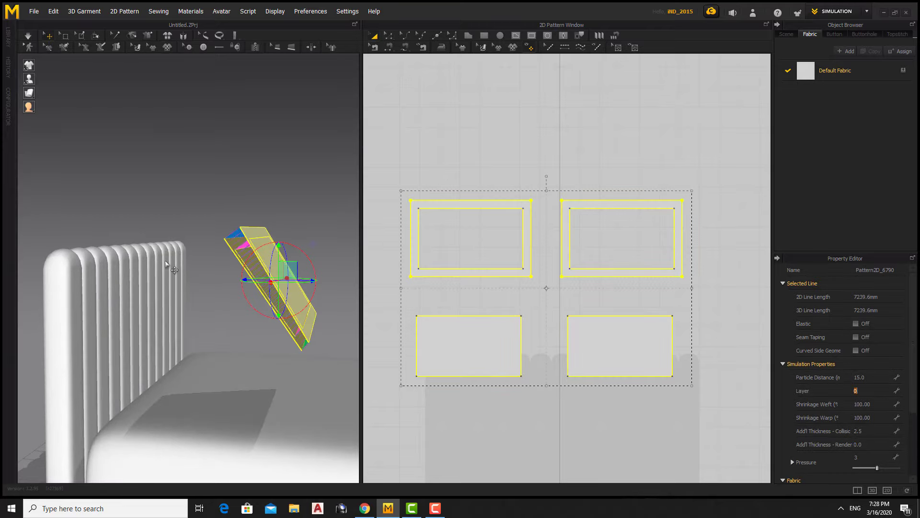
{"action": "left_click_drag", "start_coordinate": [361, 269], "coordinate": [460, 290]}
{"action": "right_click_drag", "start_coordinate": [335, 287], "coordinate": [305, 329]}
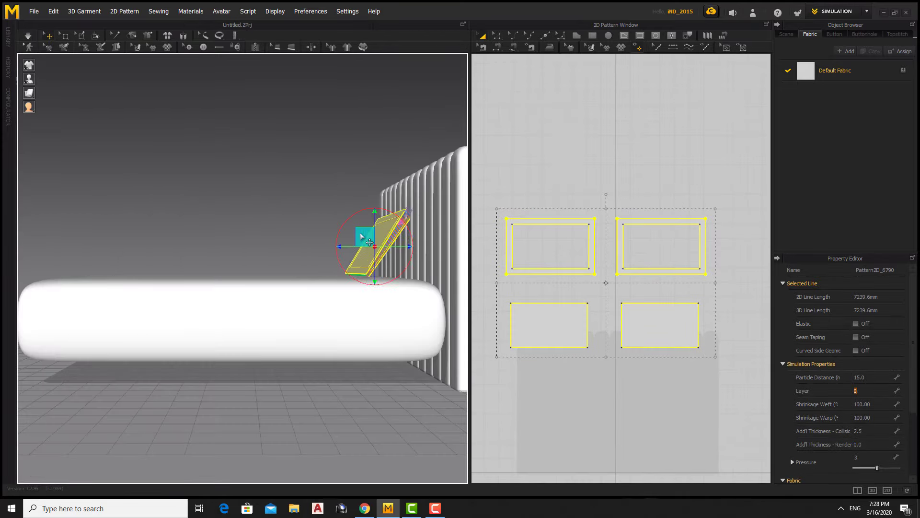
{"action": "right_click_drag", "start_coordinate": [360, 235], "coordinate": [262, 274]}
Test-simulate the pillow so it puffs up, then revert it to flat
{"action": "scroll", "coordinate": [257, 323], "scroll_direction": "up", "scroll_amount": 5}
{"action": "mouse_move", "coordinate": [257, 322]}
{"action": "right_mouse_down"}
{"action": "mouse_move", "coordinate": [286, 314]}
{"action": "mouse_move", "coordinate": [282, 361]}
{"action": "mouse_move", "coordinate": [219, 419]}
{"action": "mouse_move", "coordinate": [286, 373]}
{"action": "right_mouse_up"}
{"action": "key", "text": "space"}
{"action": "key", "text": "ctrl+z"}
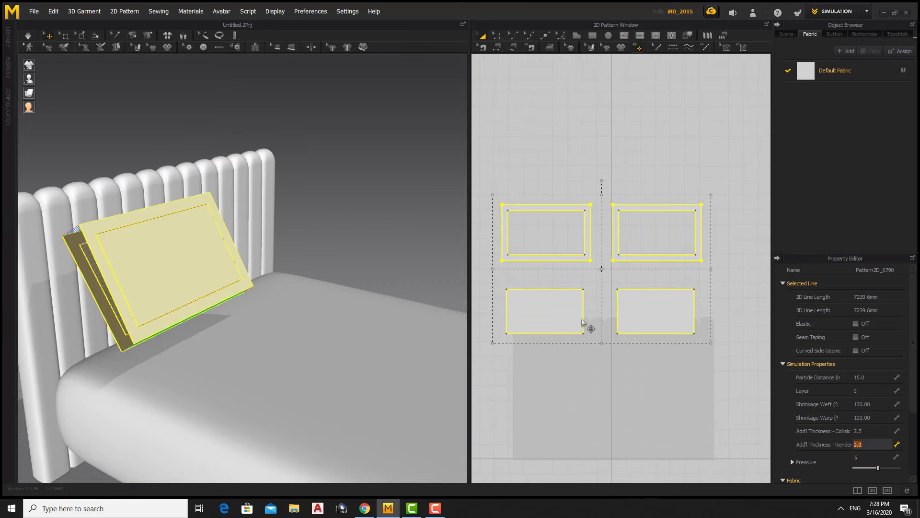
Select the back and flanged front panels to set Shrinkage Weft to 103
{"action": "left_click", "coordinate": [700, 285]}
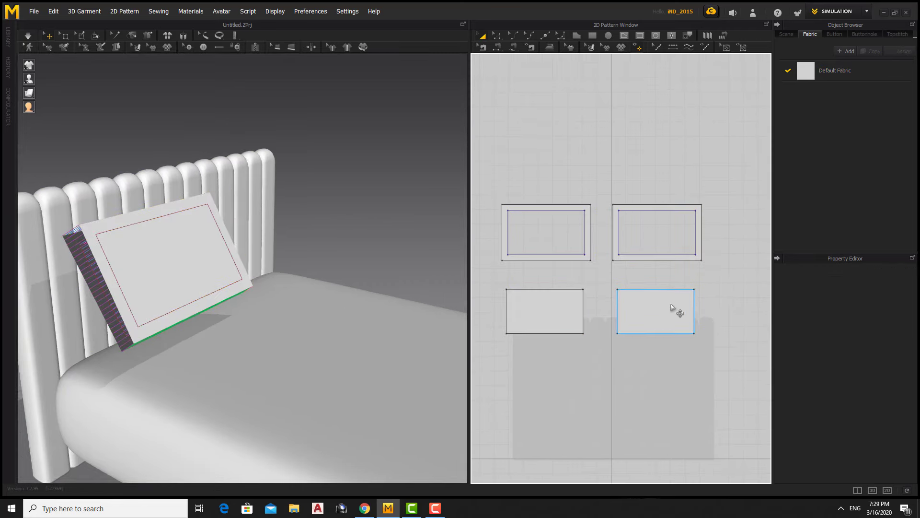
{"action": "left_click", "coordinate": [226, 270]}
{"action": "left_click", "coordinate": [877, 405]}
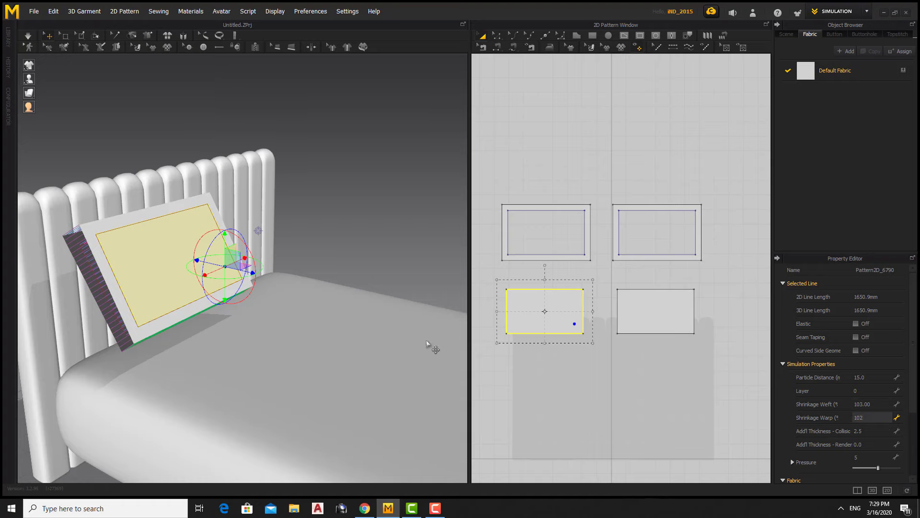
{"action": "left_click", "coordinate": [187, 210]}
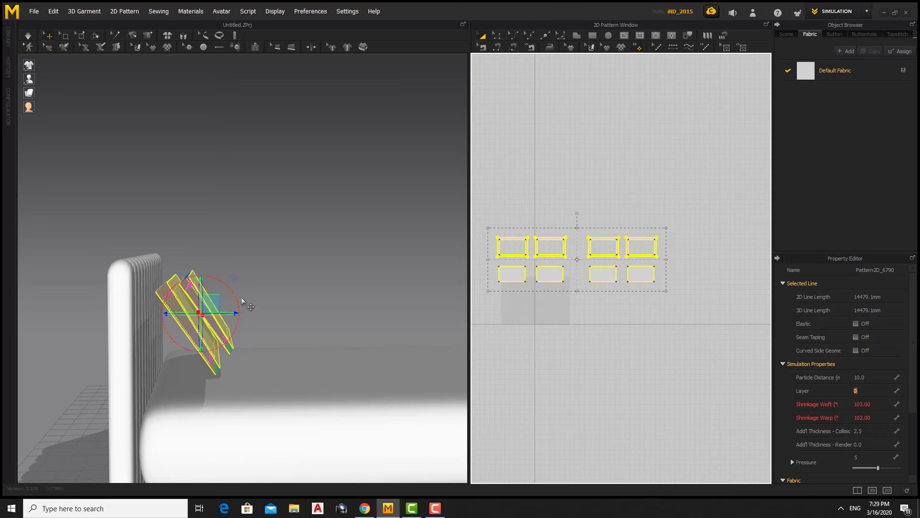
Simulate the pillows while pulling the left one into place, then reset them flat
{"action": "key", "text": "space"}
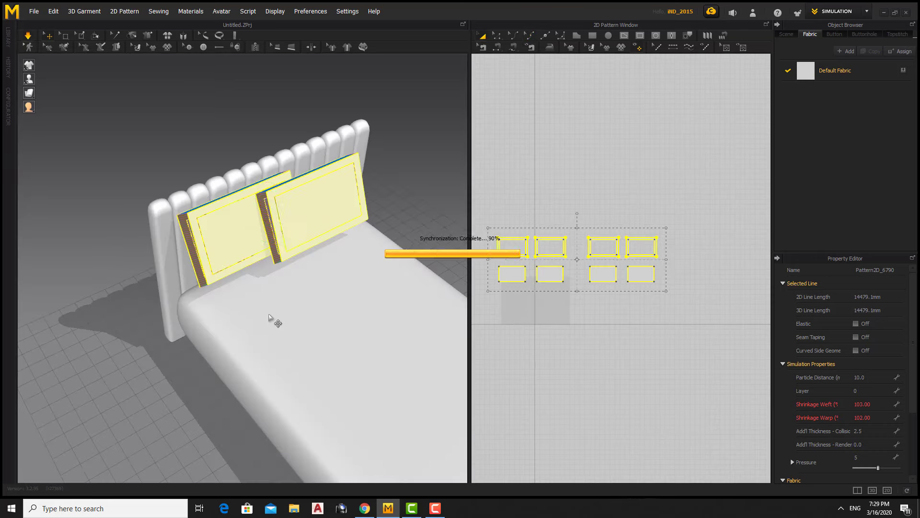
{"action": "left_click_drag", "start_coordinate": [249, 228], "coordinate": [245, 218]}
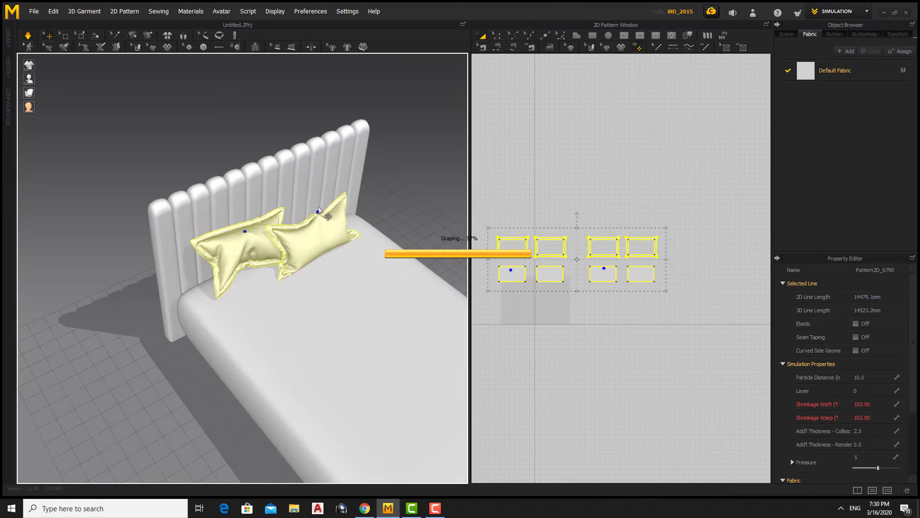
{"action": "mouse_move", "coordinate": [353, 256]}
{"action": "right_mouse_down"}
{"action": "mouse_move", "coordinate": [353, 335]}
{"action": "mouse_move", "coordinate": [355, 321]}
{"action": "mouse_move", "coordinate": [311, 362]}
{"action": "right_mouse_up"}
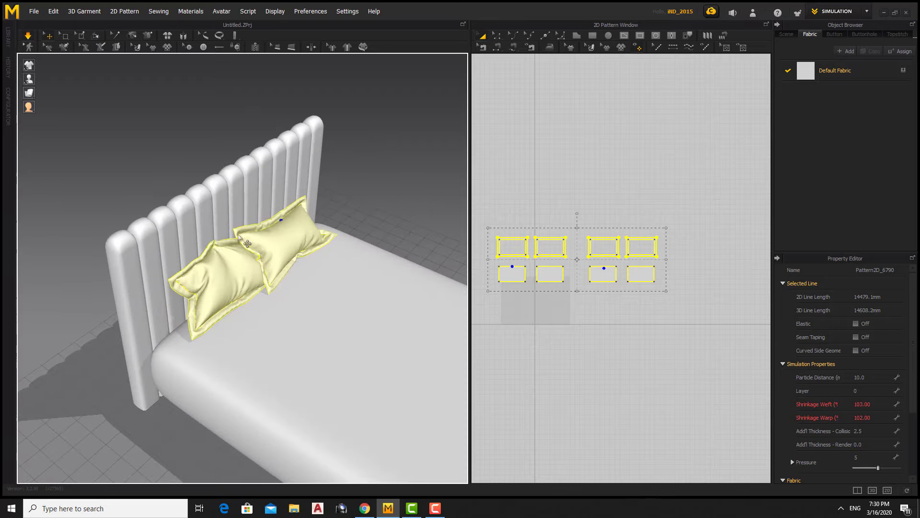
{"action": "mouse_move", "coordinate": [240, 237]}
{"action": "right_mouse_down"}
{"action": "mouse_move", "coordinate": [307, 278]}
{"action": "mouse_move", "coordinate": [388, 263]}
{"action": "right_mouse_up"}
{"action": "key", "text": "ctrl+z"}
Re-simulate so both back pillows inflate against the headboard, then stop the simulation
{"action": "key", "text": "space"}
{"action": "mouse_move", "coordinate": [327, 306]}
{"action": "right_mouse_down"}
{"action": "mouse_move", "coordinate": [272, 325]}
{"action": "mouse_move", "coordinate": [375, 292]}
{"action": "mouse_move", "coordinate": [238, 311]}
{"action": "right_mouse_up"}
{"action": "scroll", "coordinate": [335, 277], "scroll_direction": "up", "scroll_amount": 3}
{"action": "scroll", "coordinate": [166, 306], "scroll_direction": "down", "scroll_amount": 3}
{"action": "mouse_move", "coordinate": [166, 306]}
{"action": "right_mouse_down"}
{"action": "mouse_move", "coordinate": [175, 321]}
{"action": "mouse_move", "coordinate": [280, 338]}
{"action": "mouse_move", "coordinate": [655, 277]}
{"action": "right_mouse_up"}
{"action": "right_click_drag", "start_coordinate": [369, 207], "coordinate": [376, 189]}
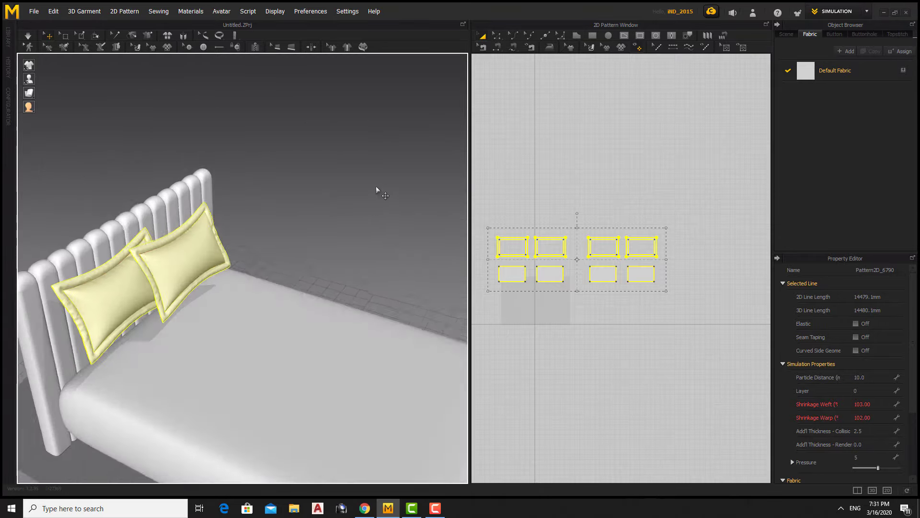
{"action": "key", "text": "ctrl+z"}
{"action": "left_click", "coordinate": [191, 287]}
{"action": "mouse_move", "coordinate": [187, 312]}
{"action": "right_mouse_down"}
{"action": "mouse_move", "coordinate": [331, 224]}
{"action": "mouse_move", "coordinate": [395, 258]}
{"action": "right_mouse_up"}
Select all pillow patterns and set Pressure to 2
{"action": "right_click_drag", "start_coordinate": [296, 335], "coordinate": [335, 311]}
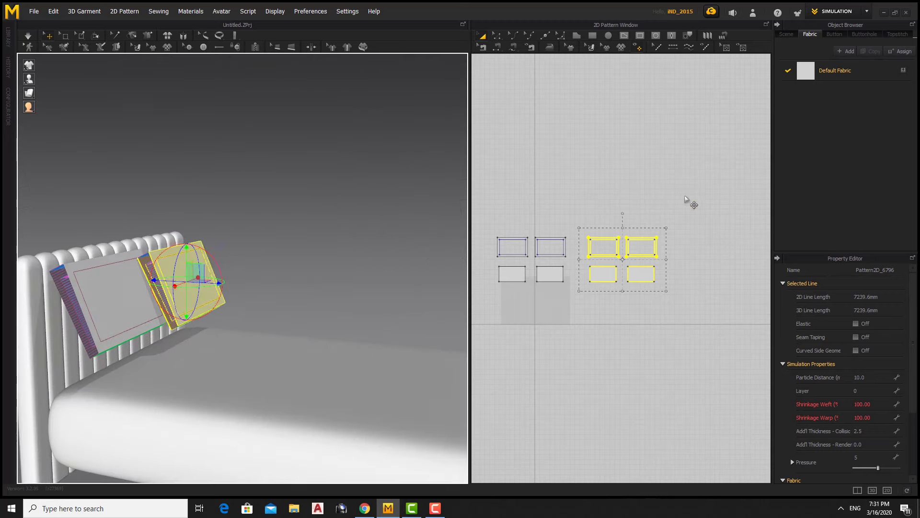
{"action": "key", "text": "ctrl+a"}
{"action": "mouse_move", "coordinate": [252, 341]}
{"action": "right_mouse_down"}
{"action": "mouse_move", "coordinate": [355, 310]}
{"action": "mouse_move", "coordinate": [345, 286]}
{"action": "mouse_move", "coordinate": [240, 307]}
{"action": "mouse_move", "coordinate": [405, 323]}
{"action": "mouse_move", "coordinate": [254, 312]}
{"action": "mouse_move", "coordinate": [386, 266]}
{"action": "mouse_move", "coordinate": [277, 251]}
{"action": "right_mouse_up"}
{"action": "left_click", "coordinate": [873, 455]}
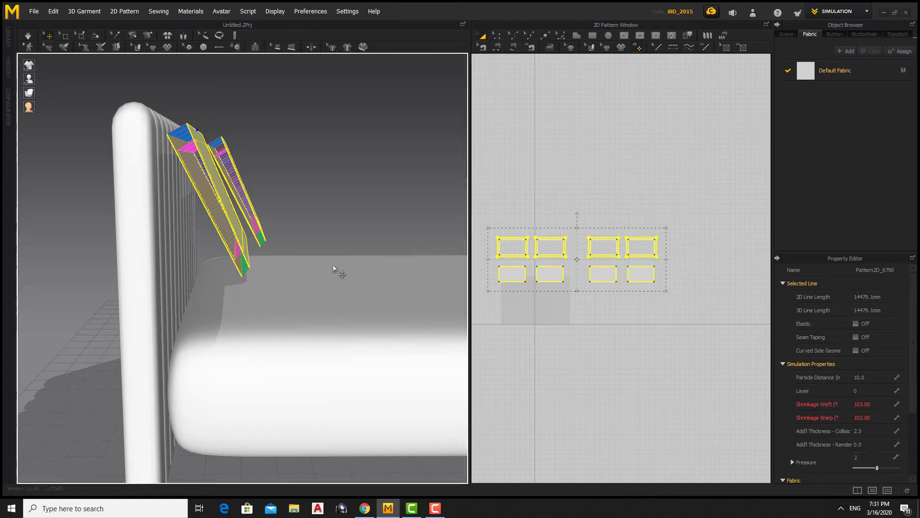
{"action": "mouse_move", "coordinate": [315, 255]}
{"action": "right_mouse_down"}
{"action": "mouse_move", "coordinate": [344, 262]}
{"action": "mouse_move", "coordinate": [154, 309]}
{"action": "mouse_move", "coordinate": [288, 302]}
{"action": "mouse_move", "coordinate": [164, 296]}
{"action": "mouse_move", "coordinate": [338, 288]}
{"action": "mouse_move", "coordinate": [290, 250]}
{"action": "right_mouse_up"}
{"action": "mouse_move", "coordinate": [341, 313]}
{"action": "right_mouse_down"}
{"action": "mouse_move", "coordinate": [257, 366]}
{"action": "mouse_move", "coordinate": [322, 384]}
{"action": "mouse_move", "coordinate": [190, 329]}
{"action": "mouse_move", "coordinate": [204, 329]}
{"action": "mouse_move", "coordinate": [107, 347]}
{"action": "mouse_move", "coordinate": [335, 261]}
{"action": "mouse_move", "coordinate": [200, 301]}
{"action": "mouse_move", "coordinate": [203, 310]}
{"action": "mouse_move", "coordinate": [288, 288]}
{"action": "mouse_move", "coordinate": [483, 354]}
{"action": "mouse_move", "coordinate": [339, 284]}
{"action": "mouse_move", "coordinate": [277, 283]}
{"action": "right_mouse_up"}
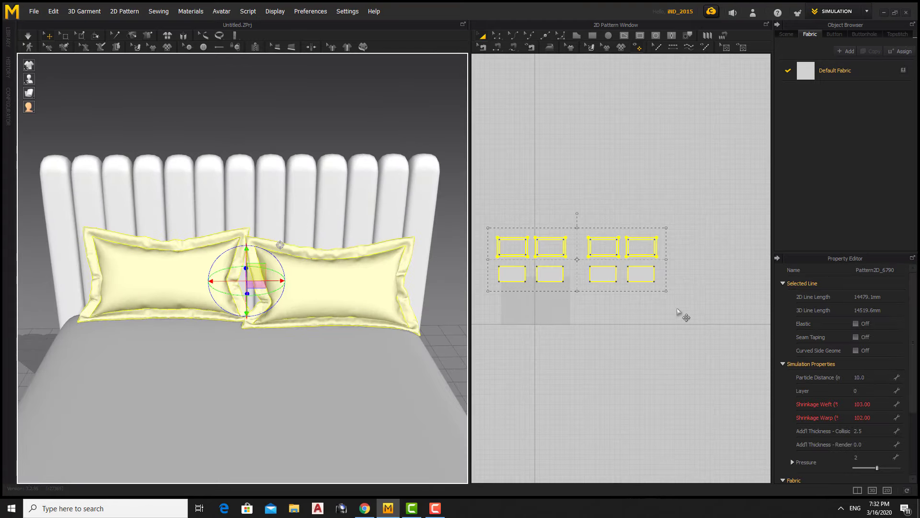
Isolate the left pillow's pattern pair from the other pieces
{"action": "left_click", "coordinate": [632, 311]}
{"action": "left_click", "coordinate": [527, 245]}
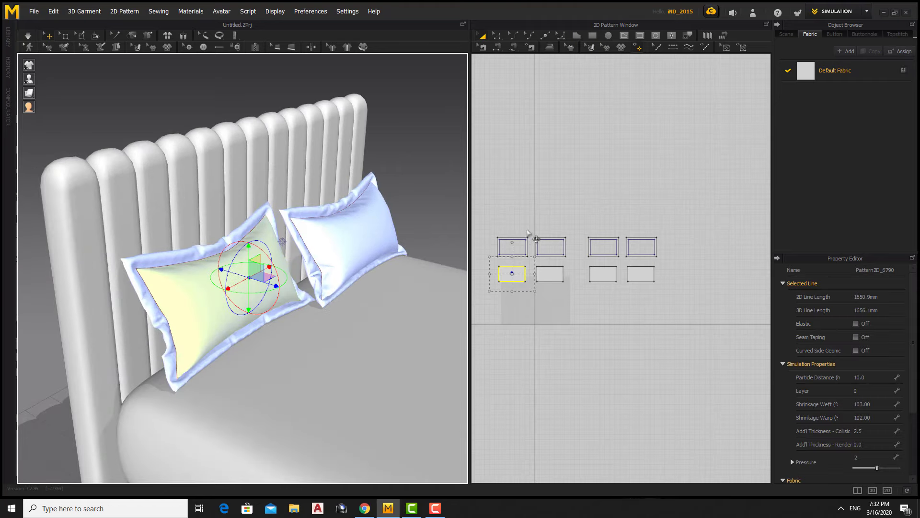
{"action": "left_click", "coordinate": [518, 318]}
{"action": "left_click", "coordinate": [258, 289]}
{"action": "right_click_drag", "start_coordinate": [258, 289], "coordinate": [226, 276]}
{"action": "scroll", "coordinate": [530, 277], "scroll_direction": "up", "scroll_amount": 1}
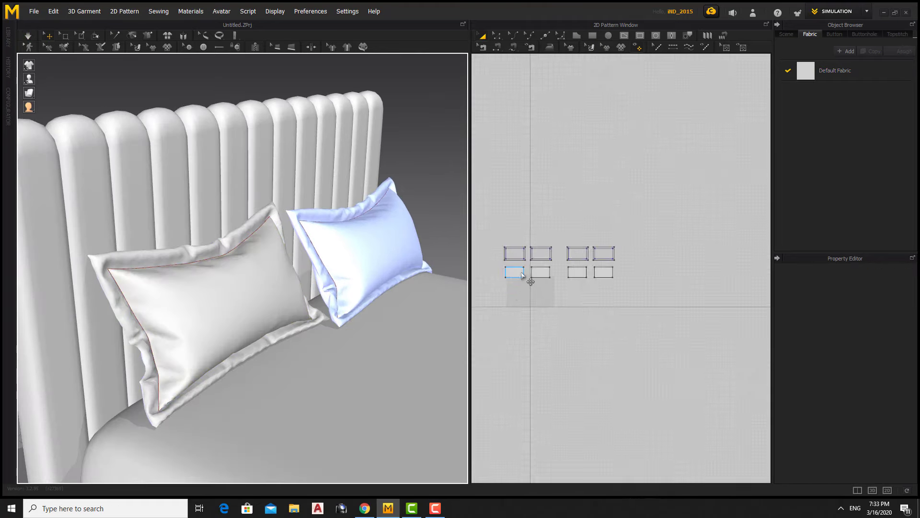
{"action": "left_click", "coordinate": [511, 239]}
{"action": "right_click_drag", "start_coordinate": [266, 305], "coordinate": [278, 308]}
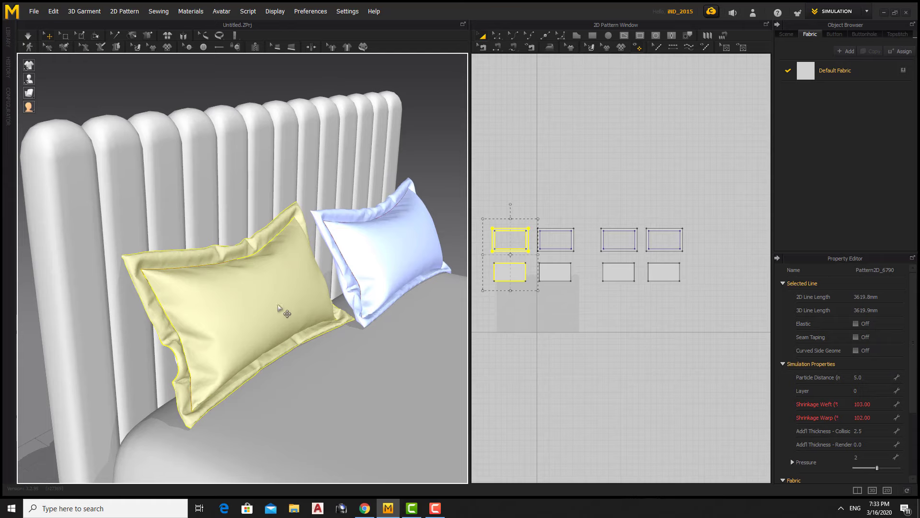
{"action": "left_click", "coordinate": [510, 290]}
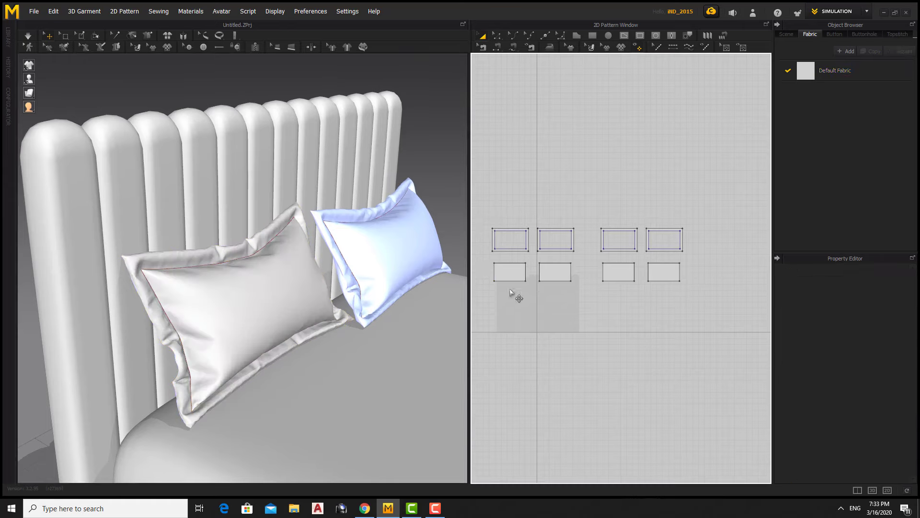
Select all four left pillow pieces and review the default fabric presets without changing them
{"action": "left_click", "coordinate": [504, 246]}
{"action": "scroll", "coordinate": [510, 250], "scroll_direction": "up", "scroll_amount": 2}
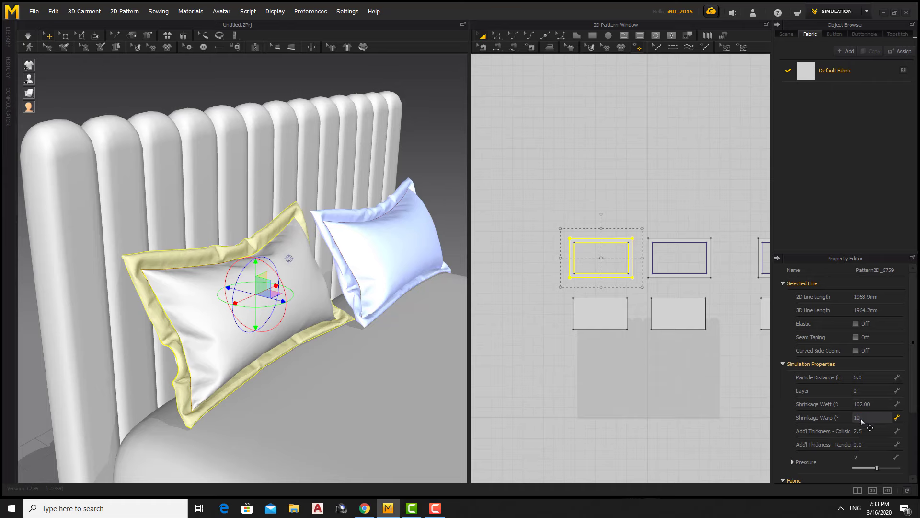
{"action": "left_click", "coordinate": [410, 248]}
{"action": "left_click", "coordinate": [128, 256]}
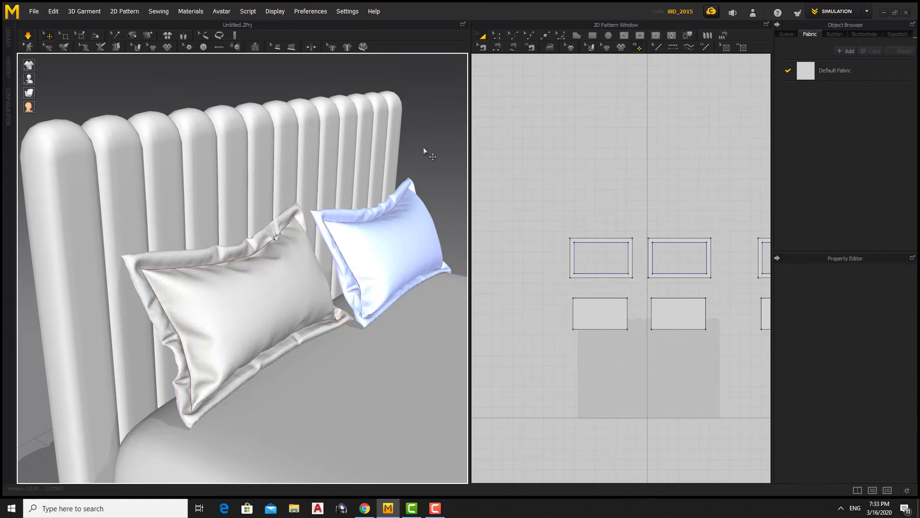
{"action": "scroll", "coordinate": [610, 286], "scroll_direction": "down", "scroll_amount": 2}
{"action": "left_click", "coordinate": [594, 283]}
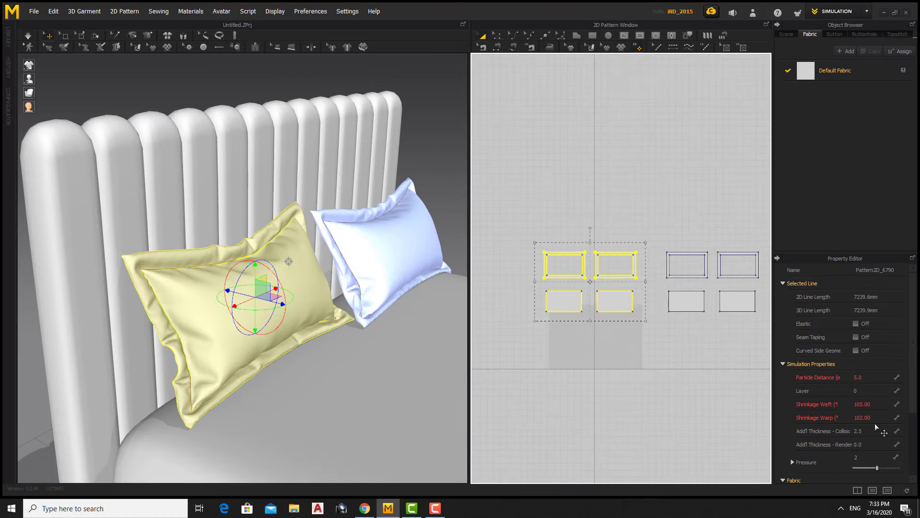
{"action": "left_click", "coordinate": [835, 70]}
{"action": "left_click", "coordinate": [862, 466]}
{"action": "left_click", "coordinate": [445, 160]}
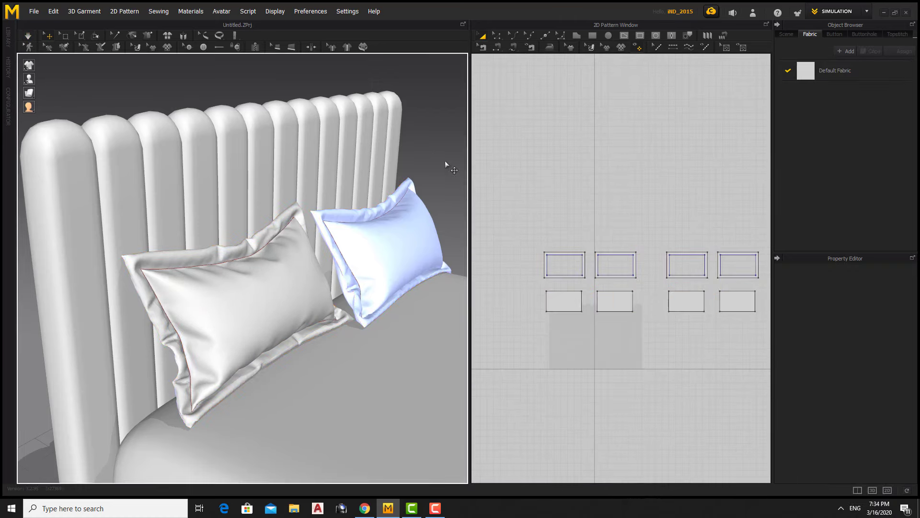
Adjust the left pillow's drape and select the right pillow's pattern pieces
{"action": "left_click", "coordinate": [269, 307]}
{"action": "left_click_drag", "start_coordinate": [233, 253], "coordinate": [249, 277]}
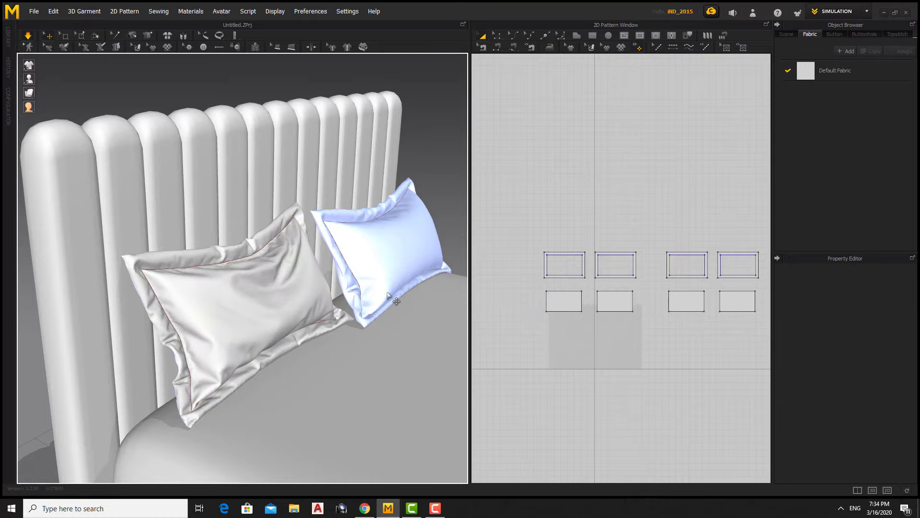
{"action": "mouse_move", "coordinate": [249, 278]}
{"action": "right_mouse_down"}
{"action": "mouse_move", "coordinate": [265, 303]}
{"action": "mouse_move", "coordinate": [205, 268]}
{"action": "mouse_move", "coordinate": [314, 288]}
{"action": "mouse_move", "coordinate": [369, 237]}
{"action": "mouse_move", "coordinate": [394, 232]}
{"action": "mouse_move", "coordinate": [335, 283]}
{"action": "mouse_move", "coordinate": [268, 249]}
{"action": "right_mouse_up"}
{"action": "left_click_drag", "start_coordinate": [643, 252], "coordinate": [559, 358]}
{"action": "mouse_move", "coordinate": [364, 307]}
{"action": "right_mouse_down"}
{"action": "mouse_move", "coordinate": [305, 328]}
{"action": "mouse_move", "coordinate": [129, 353]}
{"action": "mouse_move", "coordinate": [249, 335]}
{"action": "right_mouse_up"}
{"action": "left_click", "coordinate": [687, 302]}
{"action": "right_click_drag", "start_coordinate": [716, 269], "coordinate": [645, 285]}
{"action": "left_click_drag", "start_coordinate": [641, 262], "coordinate": [589, 367]}
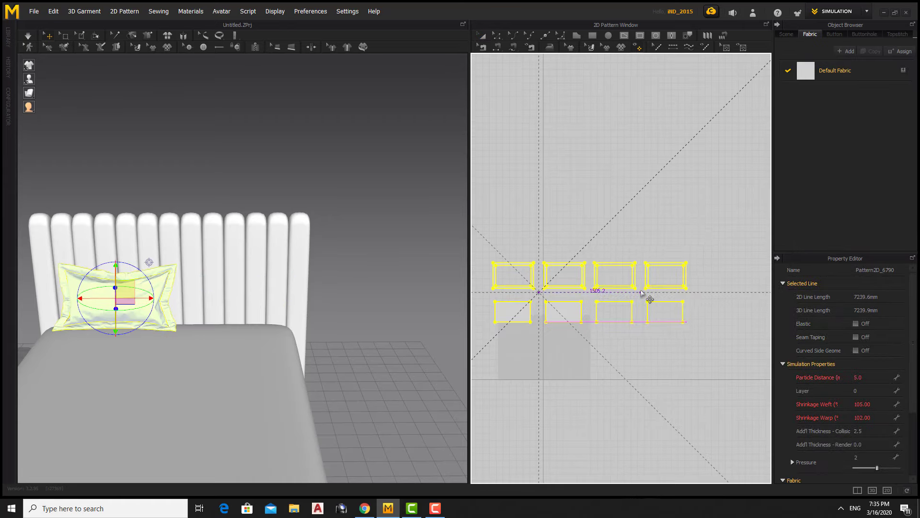
Reposition the right pillow's patterns and pull the pillow up against the headboard
{"action": "mouse_move", "coordinate": [162, 255]}
{"action": "right_mouse_down"}
{"action": "mouse_move", "coordinate": [302, 262]}
{"action": "mouse_move", "coordinate": [399, 288]}
{"action": "mouse_move", "coordinate": [197, 315]}
{"action": "mouse_move", "coordinate": [372, 287]}
{"action": "mouse_move", "coordinate": [158, 267]}
{"action": "right_mouse_up"}
{"action": "left_click", "coordinate": [372, 286]}
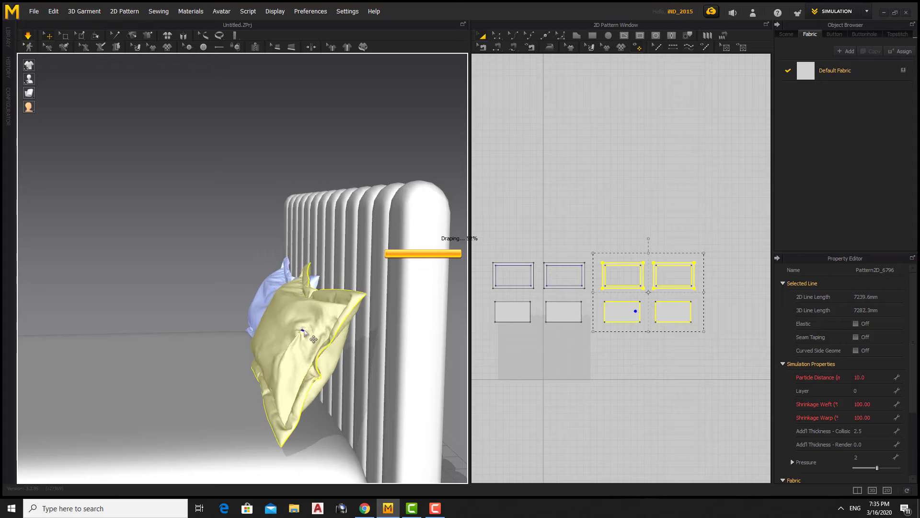
{"action": "left_click", "coordinate": [189, 300]}
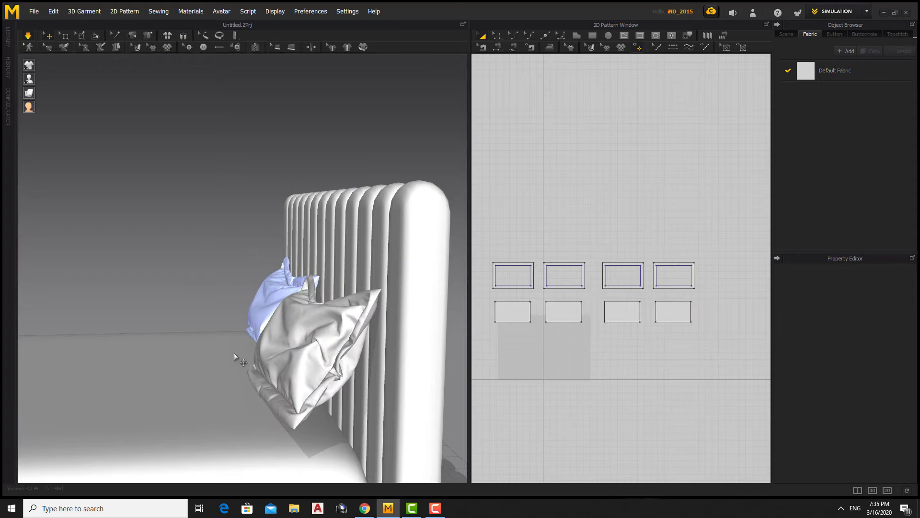
{"action": "left_click_drag", "start_coordinate": [298, 331], "coordinate": [332, 300]}
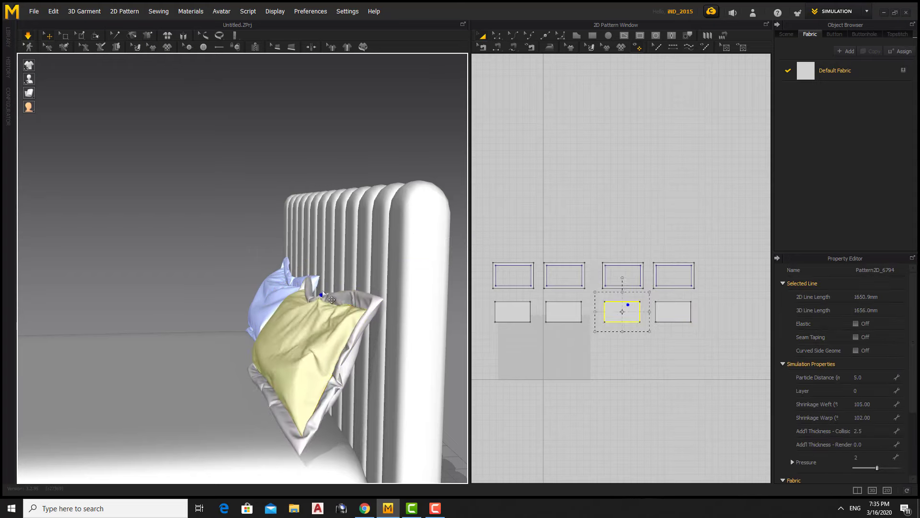
{"action": "left_click", "coordinate": [258, 364]}
{"action": "mouse_move", "coordinate": [263, 371]}
{"action": "right_mouse_down"}
{"action": "mouse_move", "coordinate": [289, 325]}
{"action": "mouse_move", "coordinate": [346, 332]}
{"action": "right_mouse_up"}
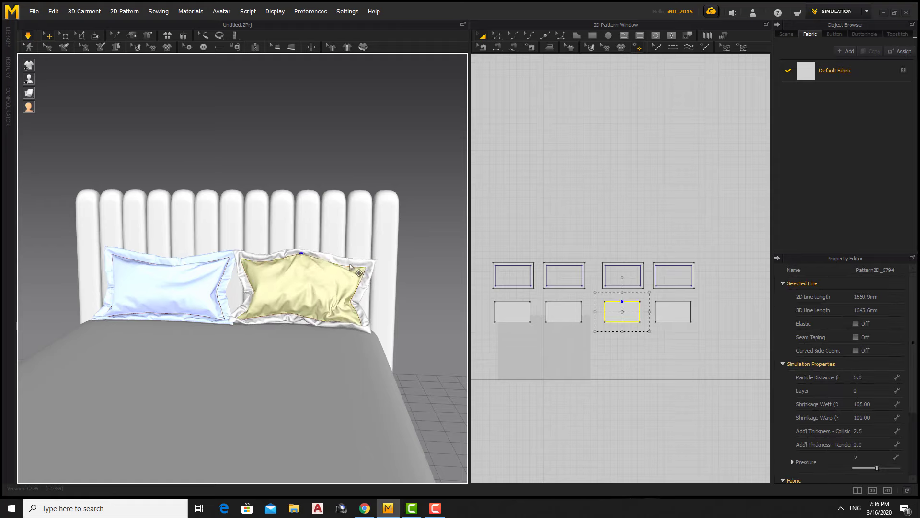
Give the right pillow's four pattern pieces a Pressure of 3
{"action": "mouse_move", "coordinate": [341, 328]}
{"action": "right_mouse_down"}
{"action": "mouse_move", "coordinate": [157, 320]}
{"action": "mouse_move", "coordinate": [185, 322]}
{"action": "right_mouse_up"}
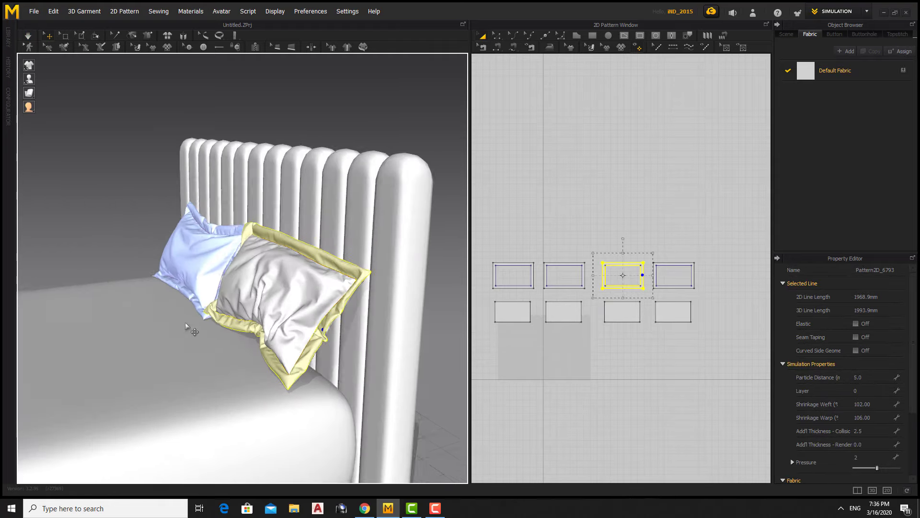
{"action": "left_click_drag", "start_coordinate": [713, 232], "coordinate": [600, 366]}
{"action": "type", "text": "3"}
{"action": "key", "text": "Return"}
{"action": "right_click_drag", "start_coordinate": [278, 352], "coordinate": [316, 352]}
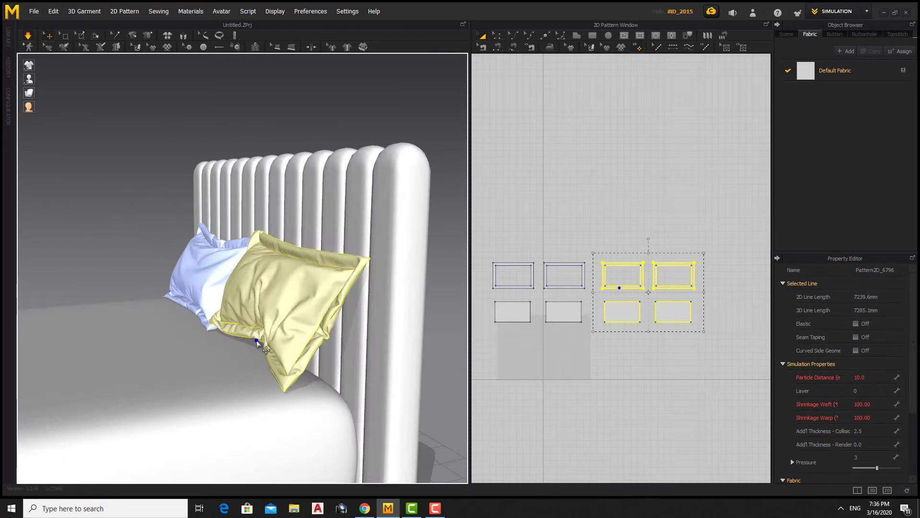
{"action": "left_click_drag", "start_coordinate": [298, 271], "coordinate": [291, 289]}
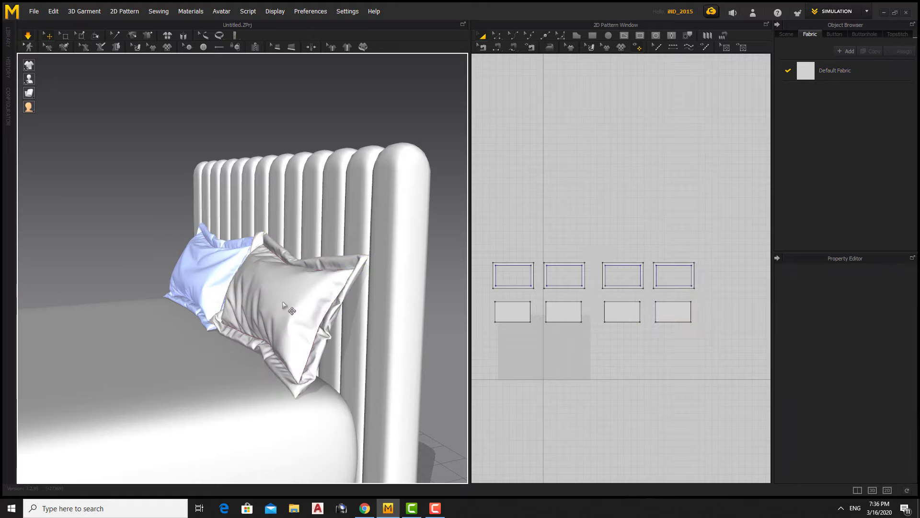
Inspect the right pillow from the front view and reselect its four pattern pieces
{"action": "key", "text": "2"}
{"action": "mouse_move", "coordinate": [292, 310]}
{"action": "right_mouse_down"}
{"action": "mouse_move", "coordinate": [113, 260]}
{"action": "mouse_move", "coordinate": [127, 235]}
{"action": "right_mouse_up"}
{"action": "scroll", "coordinate": [127, 235], "scroll_direction": "up", "scroll_amount": 5}
{"action": "key", "text": "2"}
{"action": "left_click_drag", "start_coordinate": [710, 242], "coordinate": [658, 339]}
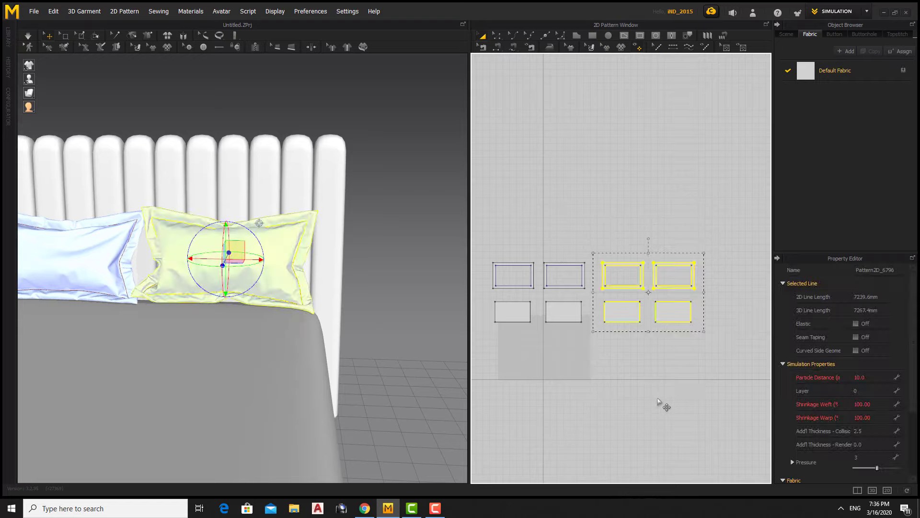
{"action": "left_click", "coordinate": [399, 214]}
{"action": "right_click_drag", "start_coordinate": [399, 213], "coordinate": [335, 230]}
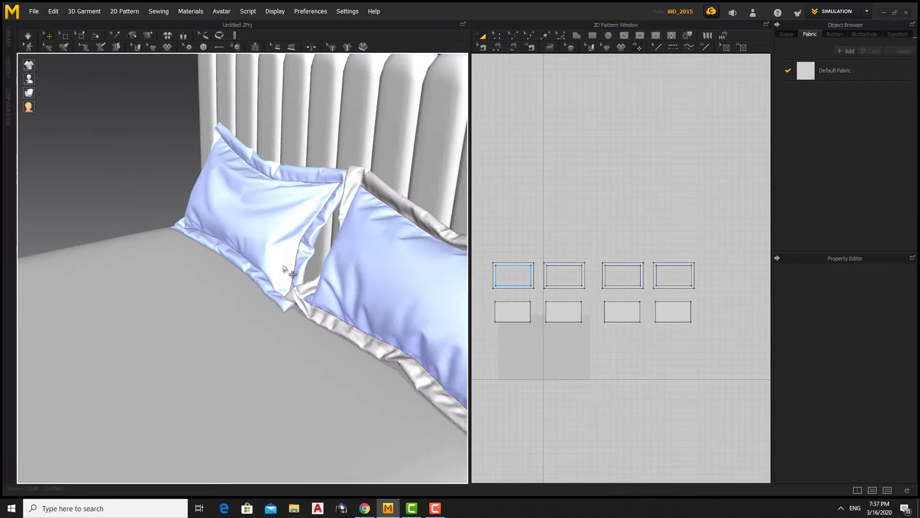
{"action": "scroll", "coordinate": [307, 247], "scroll_direction": "up", "scroll_amount": 3}
Set the right pillow's border pieces to Shrinkage Weft 102 and Warp 106
{"action": "left_click_drag", "start_coordinate": [605, 295], "coordinate": [605, 293]}
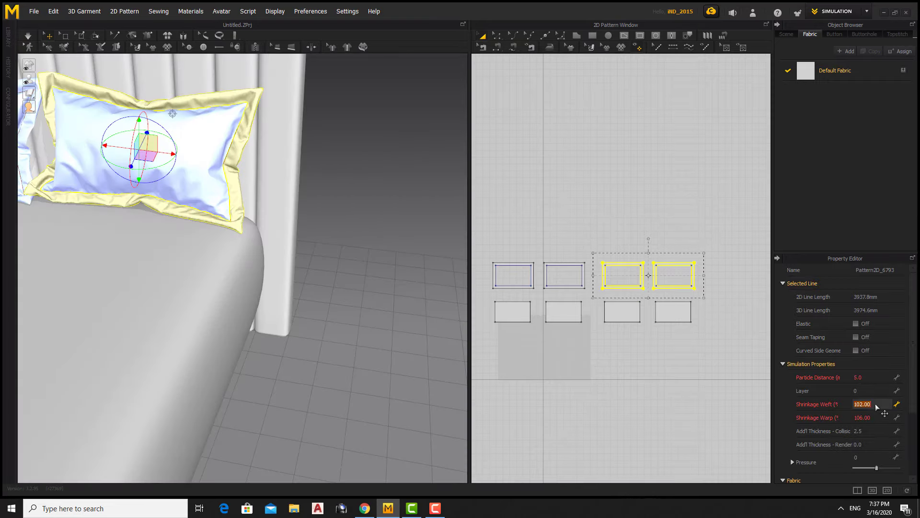
{"action": "left_click", "coordinate": [384, 288]}
{"action": "right_click_drag", "start_coordinate": [383, 288], "coordinate": [307, 216]}
{"action": "scroll", "coordinate": [310, 169], "scroll_direction": "up", "scroll_amount": 3}
{"action": "left_click", "coordinate": [323, 190]}
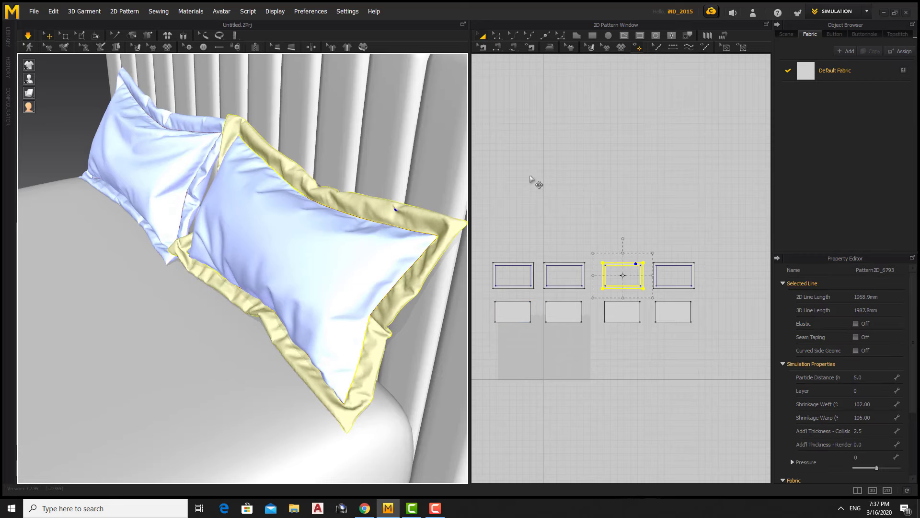
{"action": "left_click", "coordinate": [532, 181]}
{"action": "key", "text": "ctrl+a"}
{"action": "left_click", "coordinate": [526, 346]}
{"action": "scroll", "coordinate": [525, 347], "scroll_direction": "down", "scroll_amount": 2}
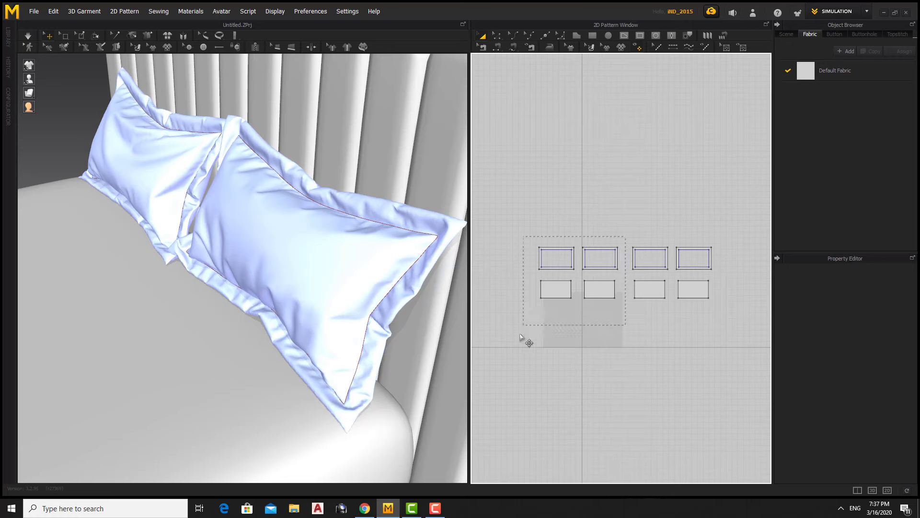
{"action": "left_click_drag", "start_coordinate": [731, 224], "coordinate": [648, 310]}
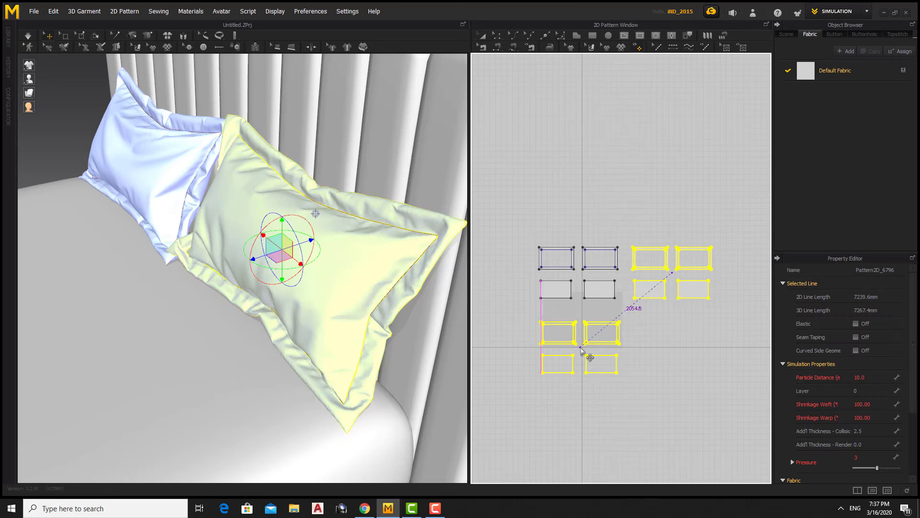
Place the copied pillow pieces and move the new yellow pillow onto the bed
{"action": "left_click", "coordinate": [589, 324]}
{"action": "scroll", "coordinate": [308, 264], "scroll_direction": "down", "scroll_amount": 5}
{"action": "right_click_drag", "start_coordinate": [308, 263], "coordinate": [135, 338]}
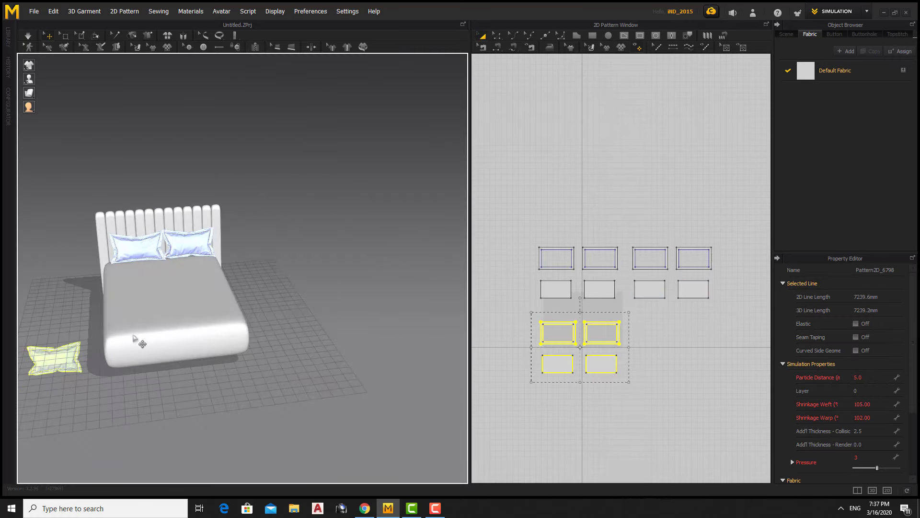
{"action": "key", "text": "5"}
{"action": "key", "text": "4"}
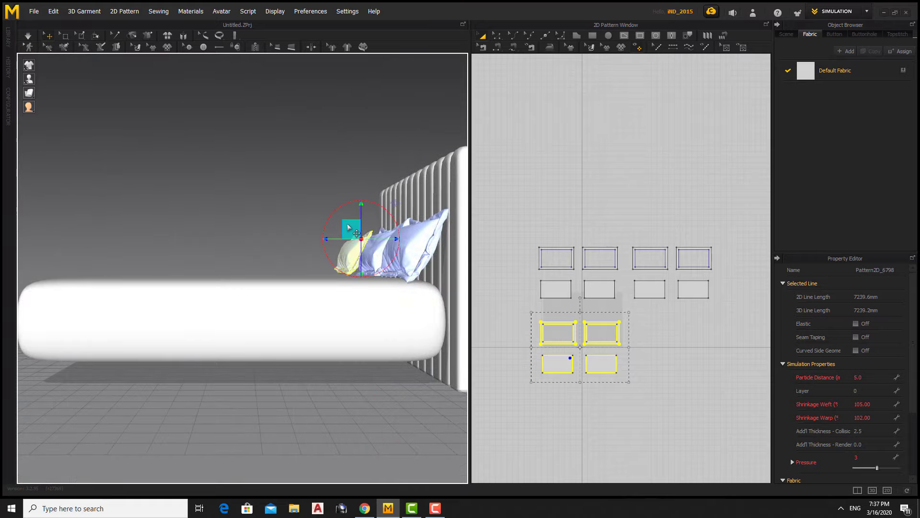
{"action": "right_click_drag", "start_coordinate": [357, 234], "coordinate": [144, 202]}
{"action": "left_click_drag", "start_coordinate": [62, 146], "coordinate": [269, 172]}
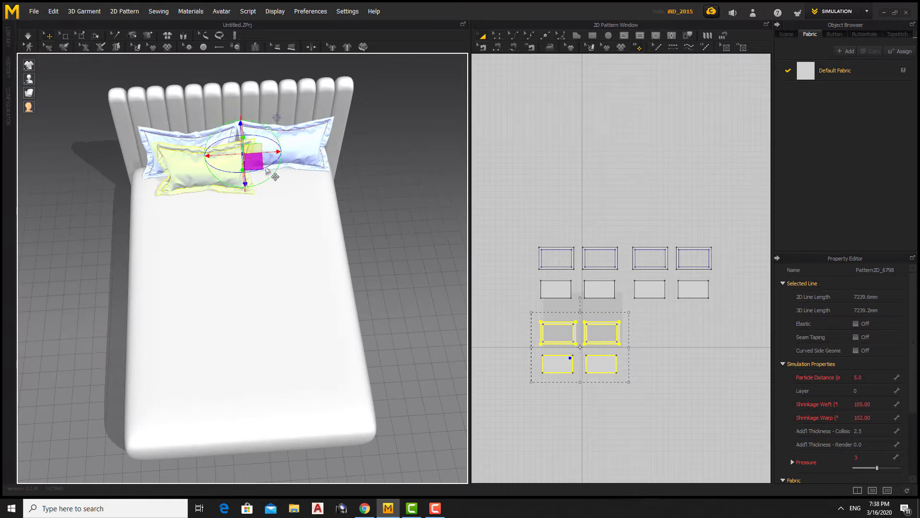
{"action": "key", "text": "4"}
{"action": "scroll", "coordinate": [641, 339], "scroll_direction": "up", "scroll_amount": 3}
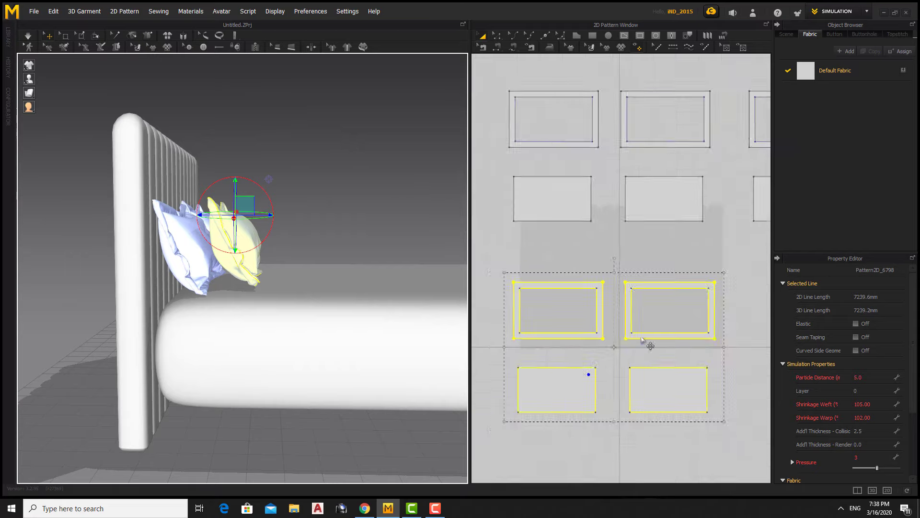
Scale down the new pillow patterns and raise the flattened panels
{"action": "left_click_drag", "start_coordinate": [724, 272], "coordinate": [713, 308]}
{"action": "scroll", "coordinate": [245, 300], "scroll_direction": "up", "scroll_amount": 3}
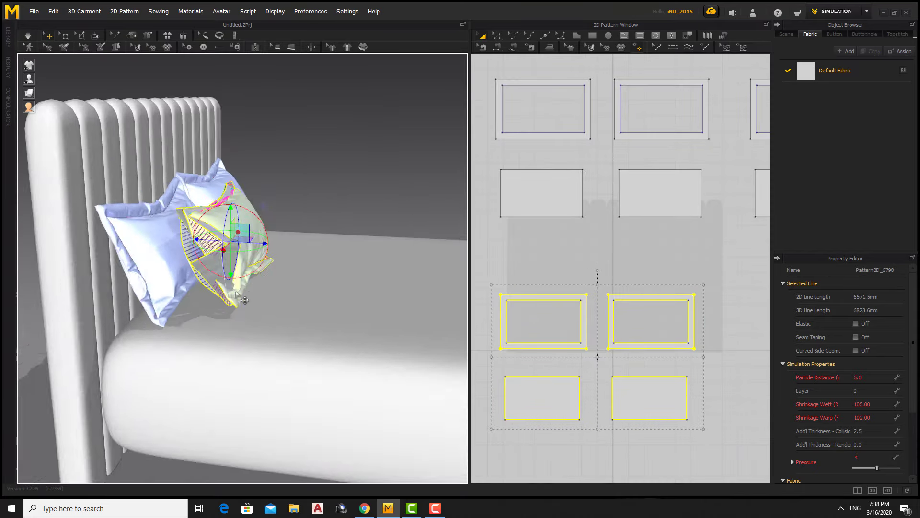
{"action": "mouse_move", "coordinate": [235, 293]}
{"action": "right_mouse_down"}
{"action": "mouse_move", "coordinate": [216, 308]}
{"action": "mouse_move", "coordinate": [214, 296]}
{"action": "right_mouse_up"}
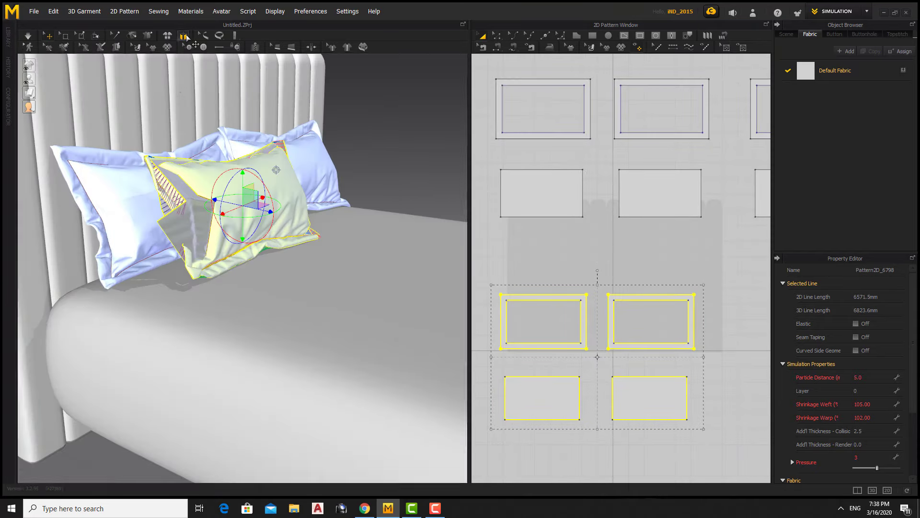
{"action": "scroll", "coordinate": [262, 179], "scroll_direction": "down", "scroll_amount": 3}
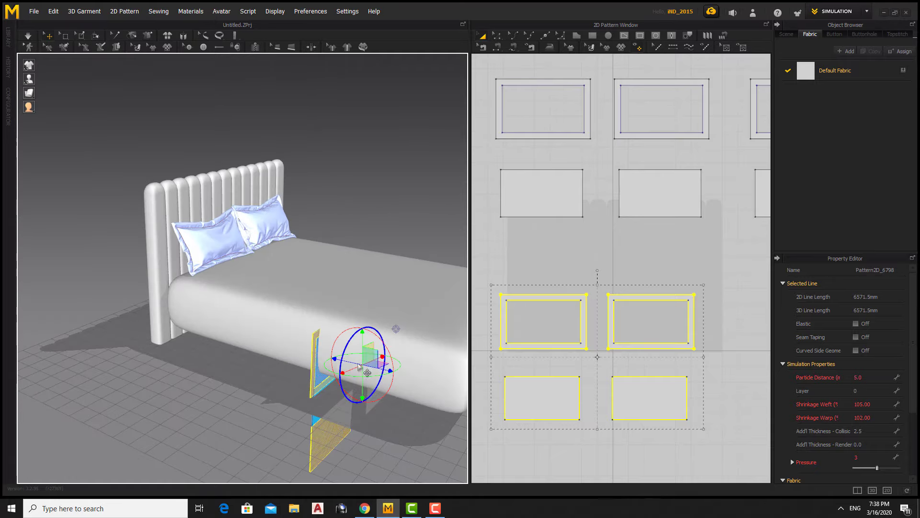
{"action": "left_click_drag", "start_coordinate": [385, 362], "coordinate": [331, 184]}
{"action": "mouse_move", "coordinate": [331, 185]}
{"action": "right_mouse_down"}
{"action": "mouse_move", "coordinate": [298, 201]}
{"action": "mouse_move", "coordinate": [283, 230]}
{"action": "right_mouse_up"}
Reposition the two flat pillow panels into alignment
{"action": "left_click", "coordinate": [281, 236]}
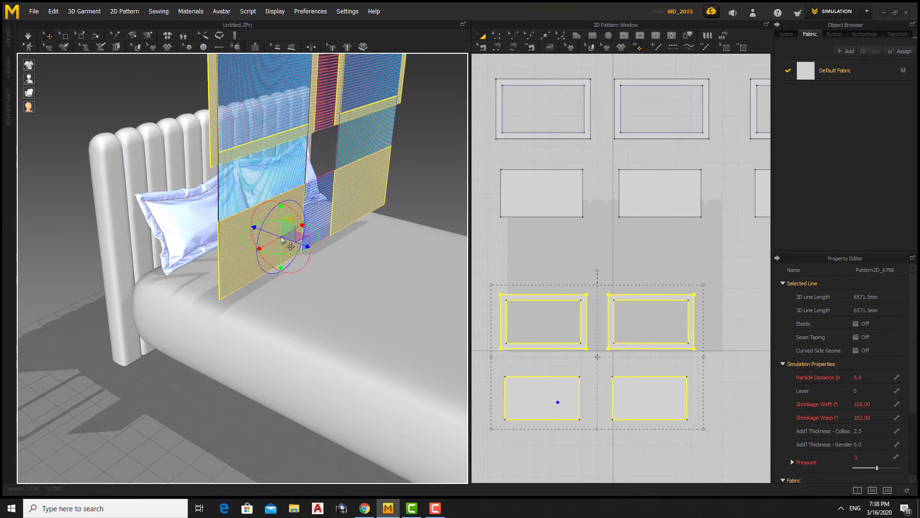
{"action": "scroll", "coordinate": [303, 247], "scroll_direction": "up", "scroll_amount": 2}
{"action": "right_click_drag", "start_coordinate": [308, 168], "coordinate": [293, 276]}
{"action": "left_click", "coordinate": [292, 276]}
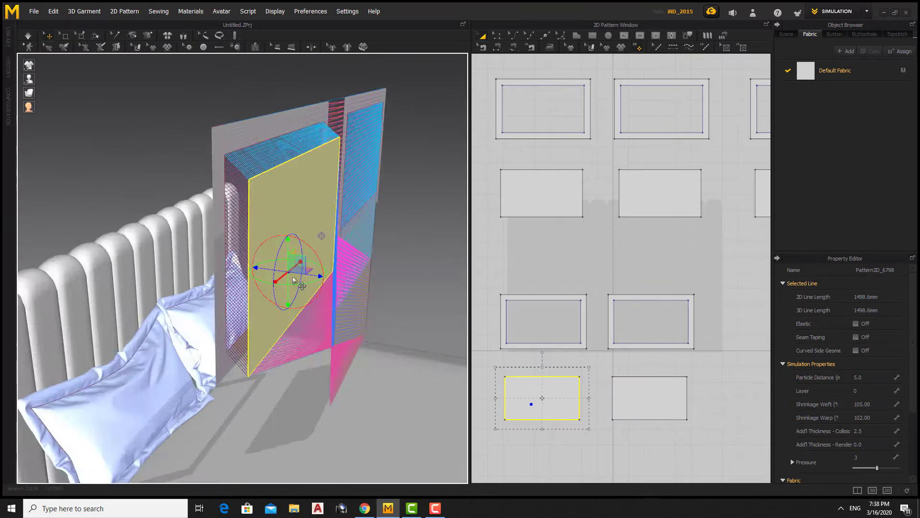
{"action": "scroll", "coordinate": [280, 248], "scroll_direction": "up", "scroll_amount": 1}
{"action": "left_click_drag", "start_coordinate": [280, 249], "coordinate": [292, 248]}
{"action": "left_click", "coordinate": [370, 168]}
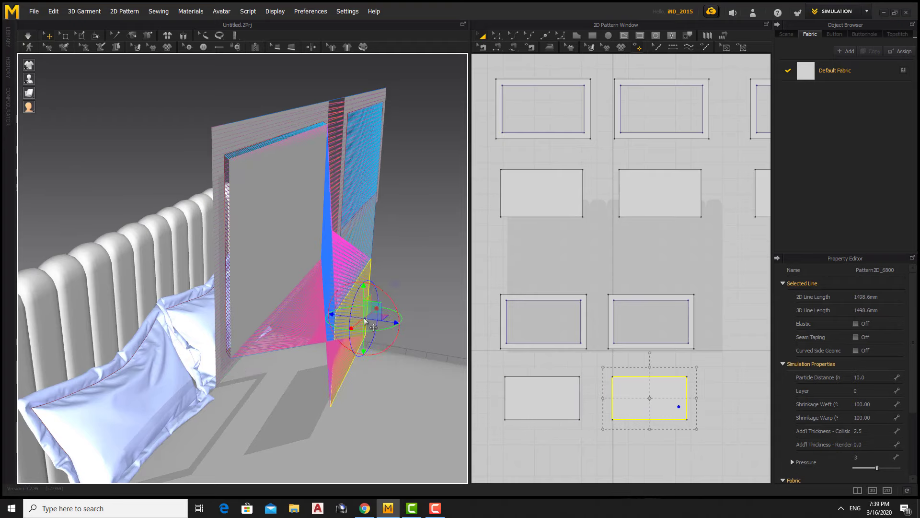
{"action": "right_click_drag", "start_coordinate": [365, 129], "coordinate": [309, 197]}
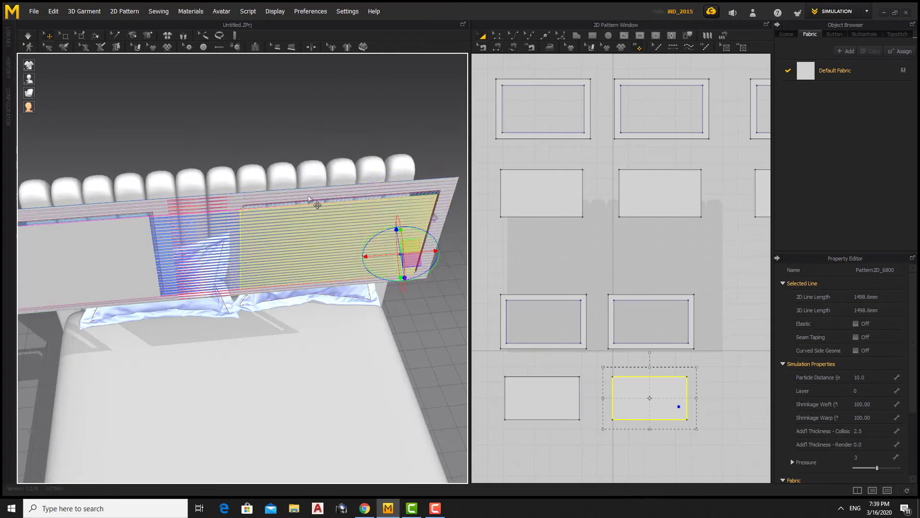
{"action": "right_click_drag", "start_coordinate": [289, 266], "coordinate": [297, 192]}
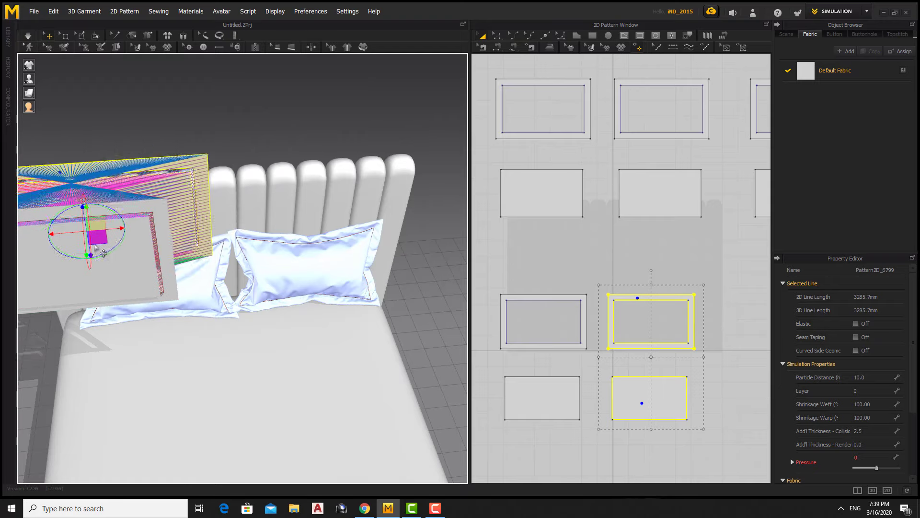
Flip the panels horizontally and start simulating to drape the third pillow
{"action": "right_click", "coordinate": [350, 221]}
{"action": "left_click", "coordinate": [479, 106]}
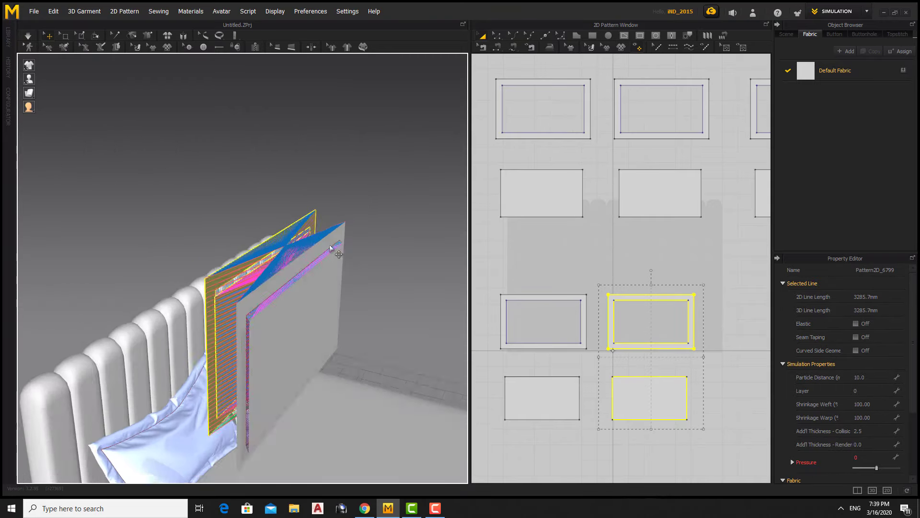
{"action": "mouse_move", "coordinate": [330, 244]}
{"action": "right_mouse_down"}
{"action": "mouse_move", "coordinate": [353, 313]}
{"action": "mouse_move", "coordinate": [196, 267]}
{"action": "right_mouse_up"}
{"action": "right_click", "coordinate": [196, 266]}
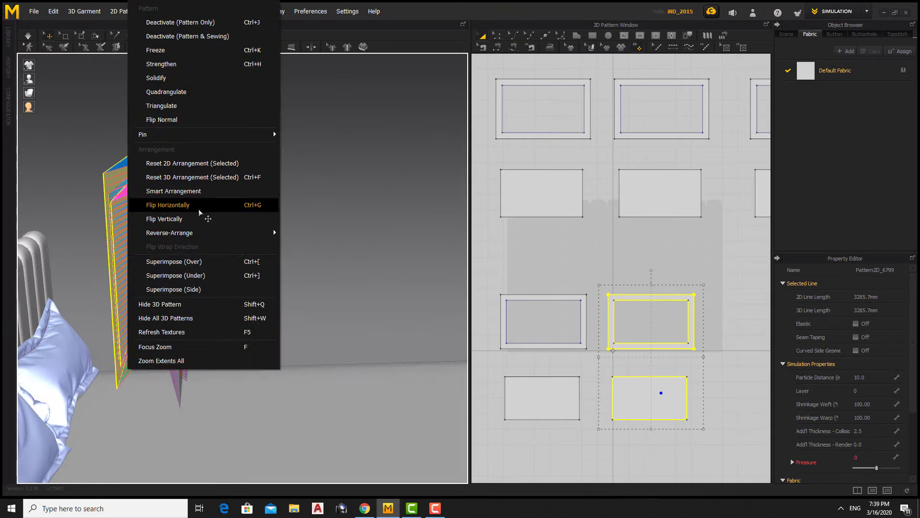
{"action": "left_click", "coordinate": [201, 203]}
{"action": "right_click_drag", "start_coordinate": [193, 309], "coordinate": [186, 293]}
{"action": "left_click", "coordinate": [186, 294], "text": "shift"}
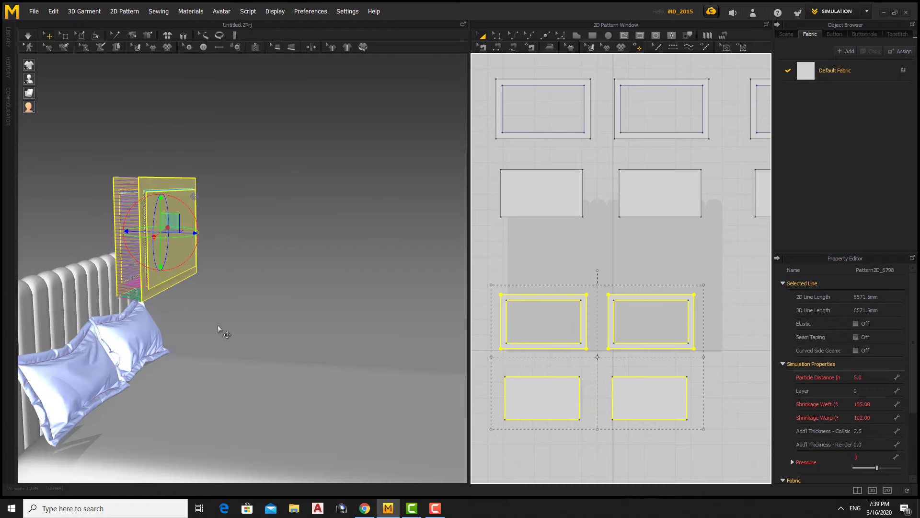
{"action": "mouse_move", "coordinate": [218, 325]}
{"action": "right_mouse_down"}
{"action": "mouse_move", "coordinate": [152, 320]}
{"action": "mouse_move", "coordinate": [275, 183]}
{"action": "mouse_move", "coordinate": [168, 346]}
{"action": "right_mouse_up"}
{"action": "key", "text": "space"}
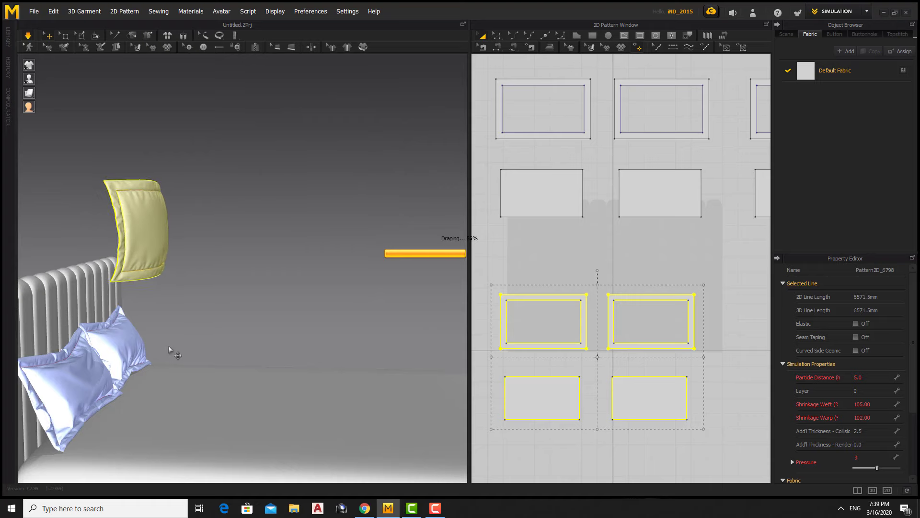
Flip the right-hand pillow panel pair horizontally
{"action": "right_click_drag", "start_coordinate": [168, 346], "coordinate": [244, 337]}
{"action": "scroll", "coordinate": [245, 337], "scroll_direction": "up", "scroll_amount": 5}
{"action": "left_click", "coordinate": [630, 408]}
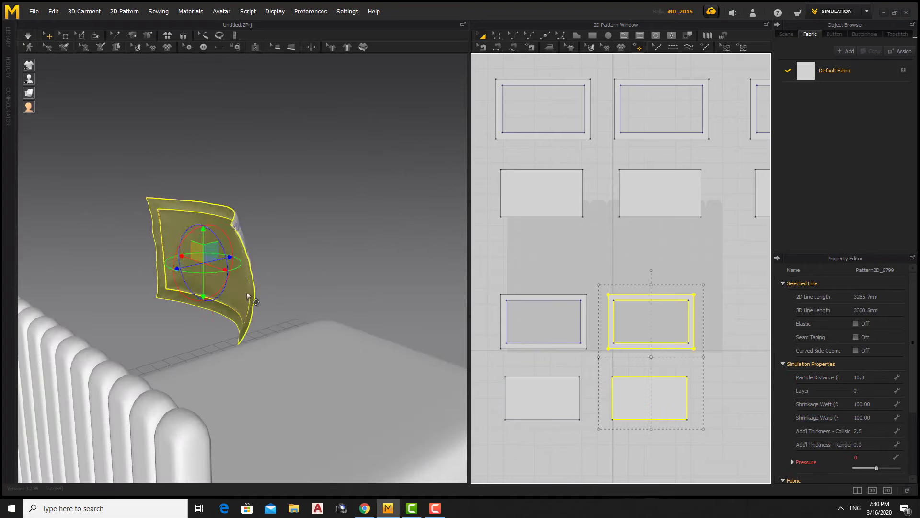
{"action": "right_click", "coordinate": [247, 292]}
{"action": "left_click", "coordinate": [267, 206]}
{"action": "scroll", "coordinate": [201, 286], "scroll_direction": "down", "scroll_amount": 5}
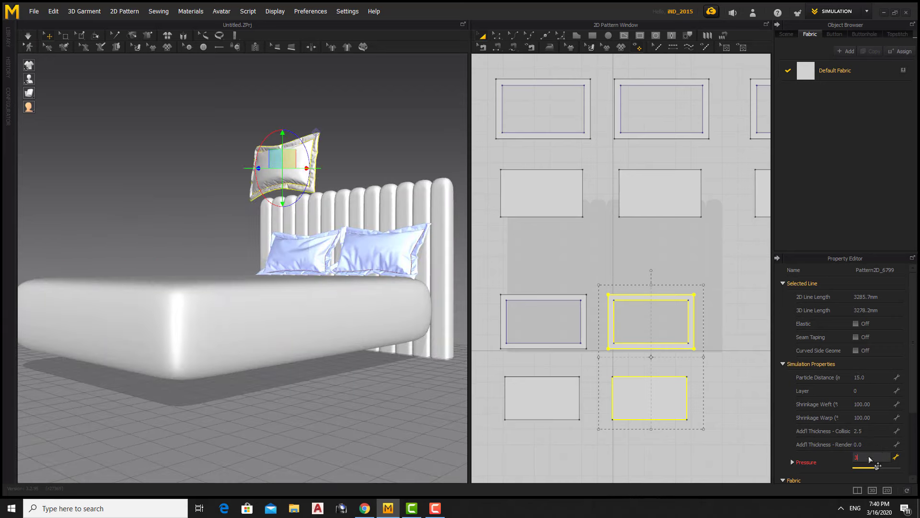
Copy the bottom four pillow patterns and paste them as a new yellow pillow
{"action": "right_click_drag", "start_coordinate": [139, 211], "coordinate": [292, 188]}
{"action": "left_click_drag", "start_coordinate": [594, 379], "coordinate": [595, 381]}
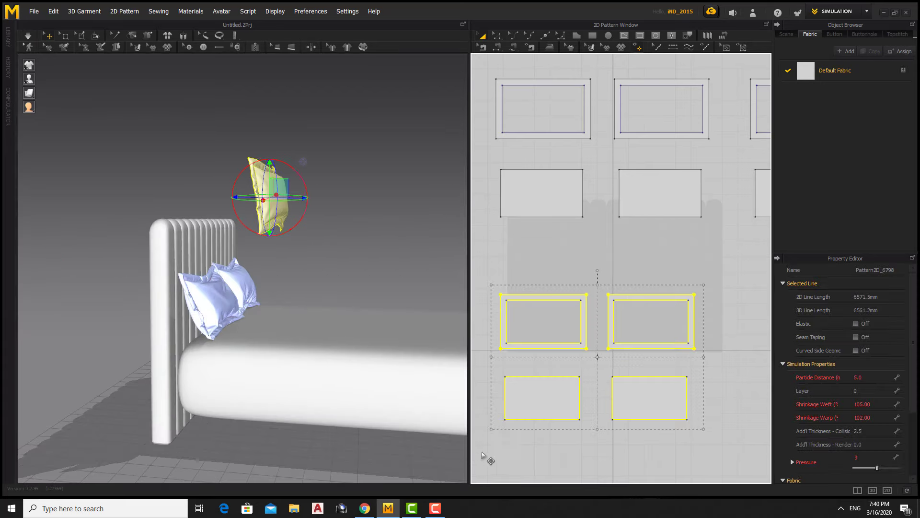
{"action": "scroll", "coordinate": [308, 338], "scroll_direction": "up", "scroll_amount": 2}
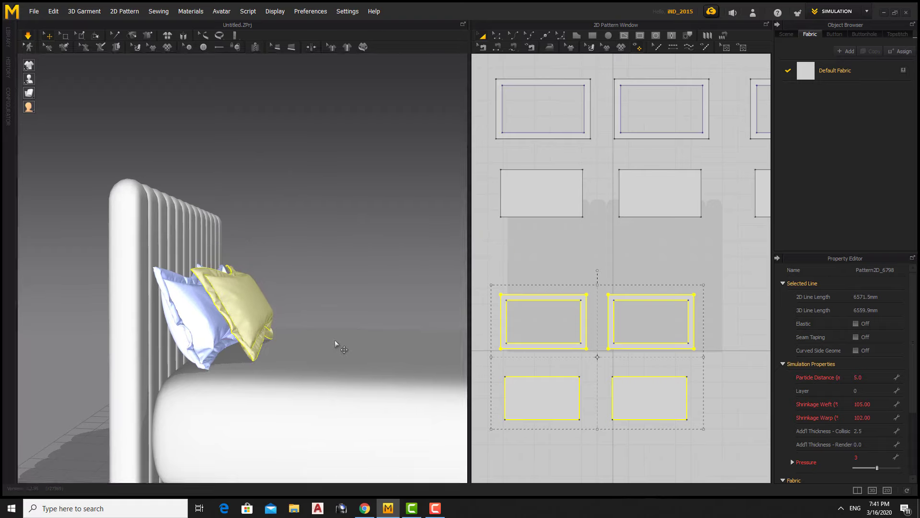
{"action": "right_click_drag", "start_coordinate": [335, 340], "coordinate": [304, 264]}
{"action": "scroll", "coordinate": [305, 265], "scroll_direction": "up", "scroll_amount": 3}
{"action": "scroll", "coordinate": [336, 293], "scroll_direction": "down", "scroll_amount": 3}
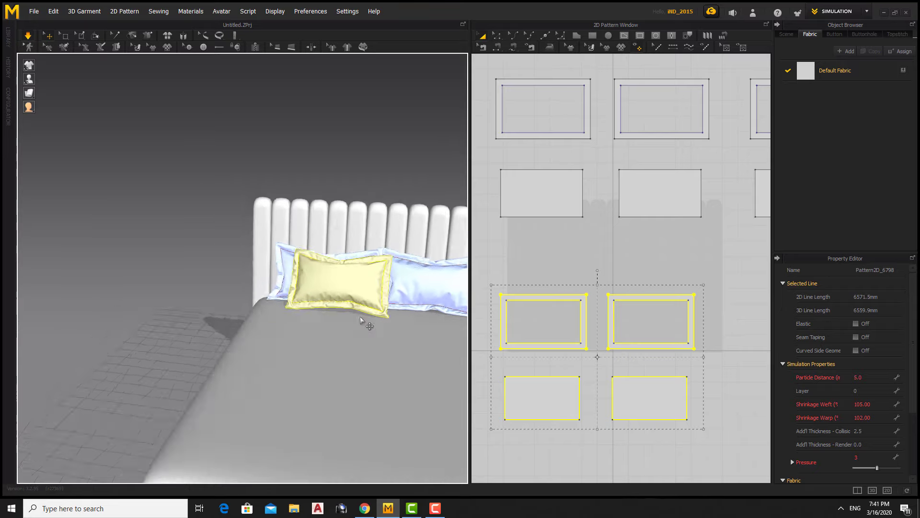
{"action": "mouse_move", "coordinate": [361, 316]}
{"action": "right_mouse_down"}
{"action": "mouse_move", "coordinate": [153, 240]}
{"action": "mouse_move", "coordinate": [229, 272]}
{"action": "right_mouse_up"}
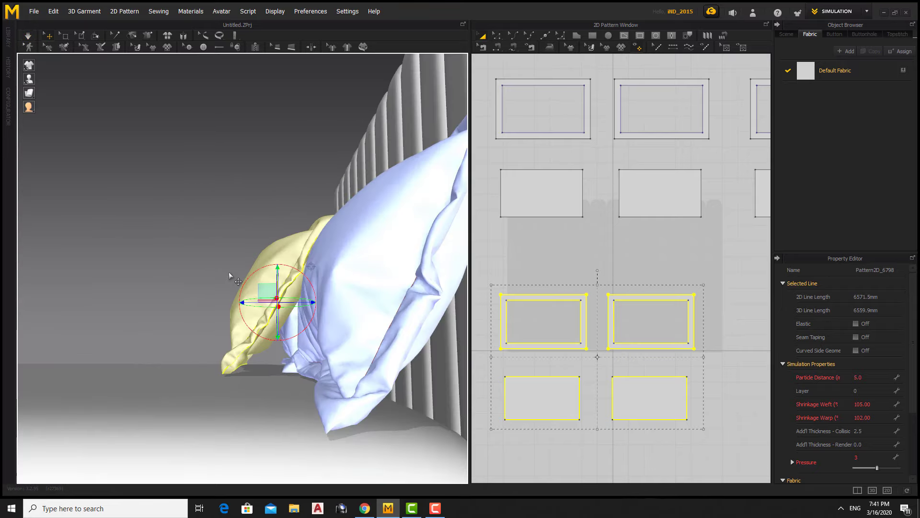
{"action": "scroll", "coordinate": [668, 329], "scroll_direction": "down", "scroll_amount": 3}
{"action": "key", "text": "ctrl+v"}
{"action": "left_click", "coordinate": [665, 348]}
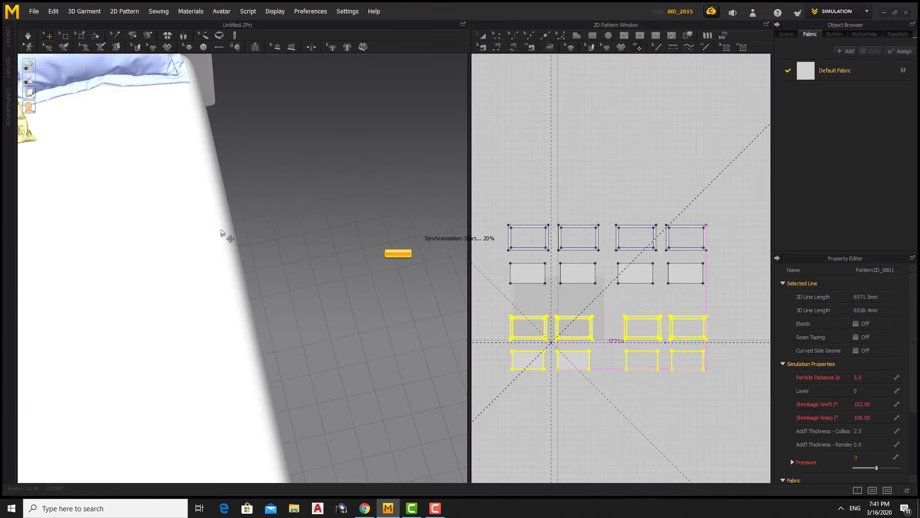
Move the new yellow pillow down onto the bed in front of the back pillows
{"action": "scroll", "coordinate": [274, 247], "scroll_direction": "down", "scroll_amount": 5}
{"action": "left_click", "coordinate": [355, 151]}
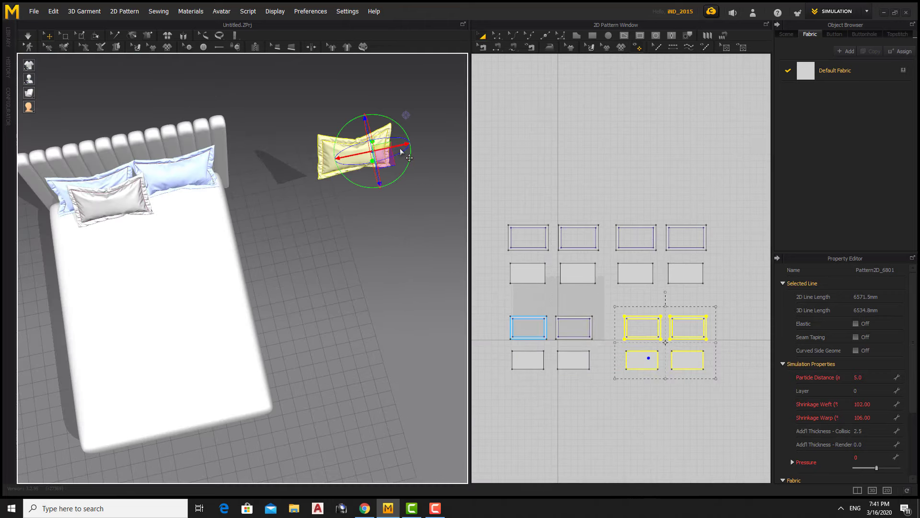
{"action": "left_click_drag", "start_coordinate": [355, 151], "coordinate": [163, 196]}
{"action": "scroll", "coordinate": [274, 269], "scroll_direction": "up", "scroll_amount": 3}
{"action": "scroll", "coordinate": [275, 269], "scroll_direction": "down", "scroll_amount": 2}
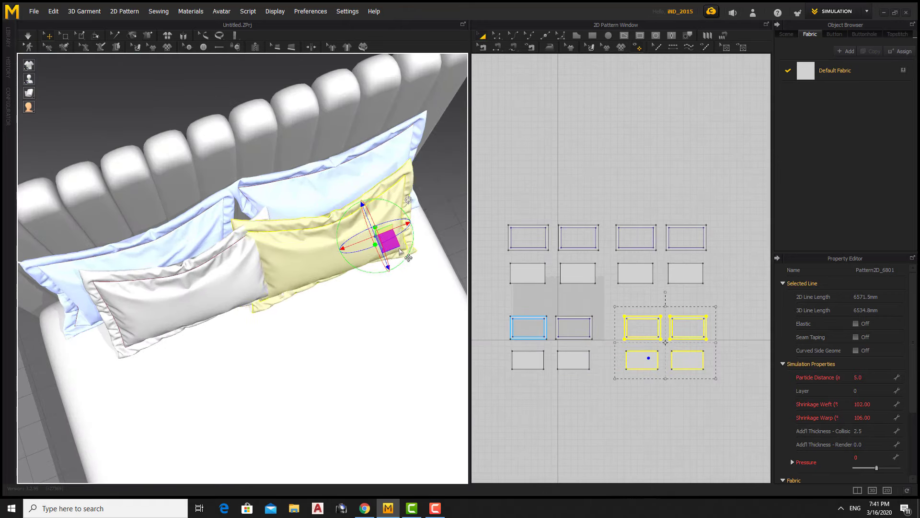
{"action": "left_click_drag", "start_coordinate": [275, 270], "coordinate": [381, 211]}
Simulate the lower-right pillow patterns, dragging the middle and right pillows into position
{"action": "left_click_drag", "start_coordinate": [599, 307], "coordinate": [527, 368]}
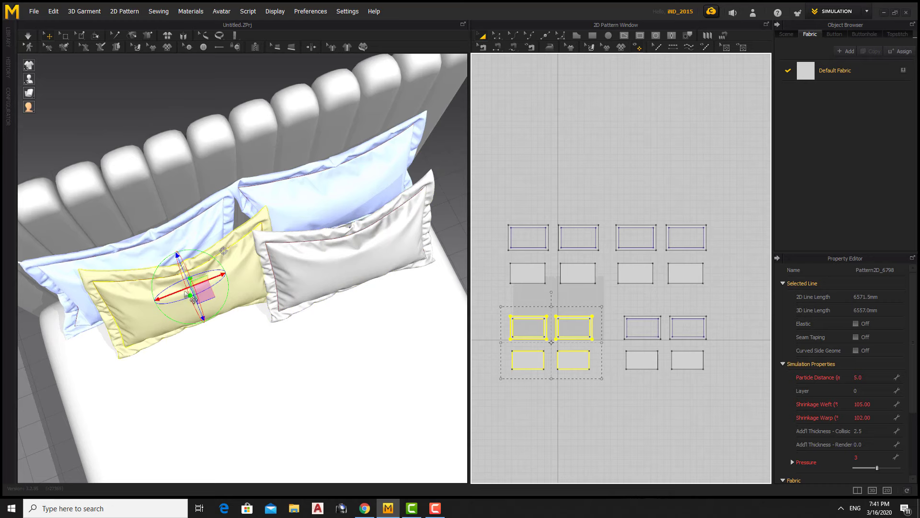
{"action": "left_click_drag", "start_coordinate": [619, 305], "coordinate": [709, 364]}
{"action": "mouse_move", "coordinate": [268, 269]}
{"action": "right_mouse_down"}
{"action": "mouse_move", "coordinate": [344, 207]}
{"action": "mouse_move", "coordinate": [379, 194]}
{"action": "right_mouse_up"}
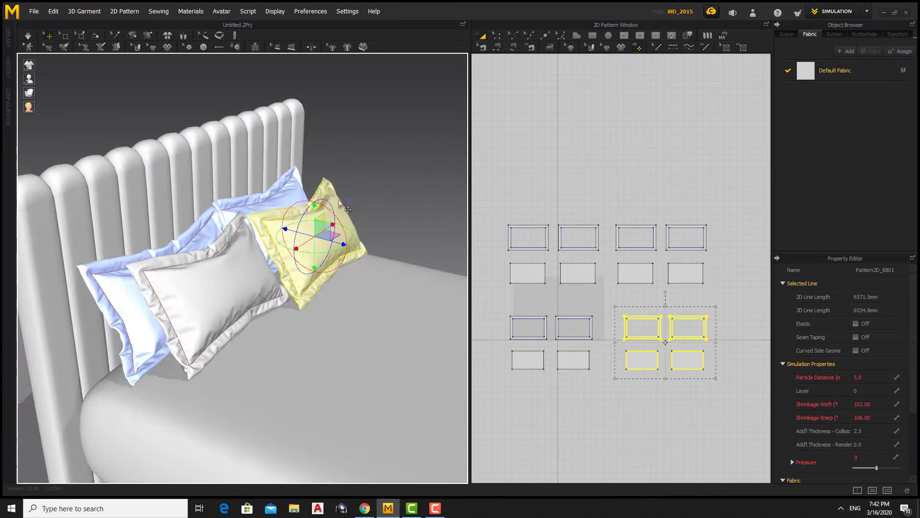
{"action": "key", "text": "space"}
{"action": "left_click_drag", "start_coordinate": [186, 307], "coordinate": [190, 342]}
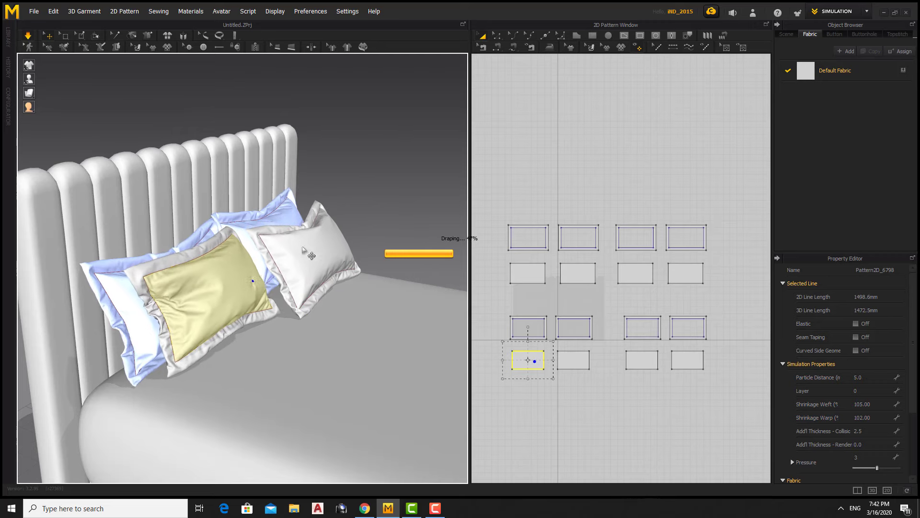
{"action": "left_click_drag", "start_coordinate": [163, 296], "coordinate": [238, 312]}
{"action": "left_click_drag", "start_coordinate": [272, 261], "coordinate": [381, 224]}
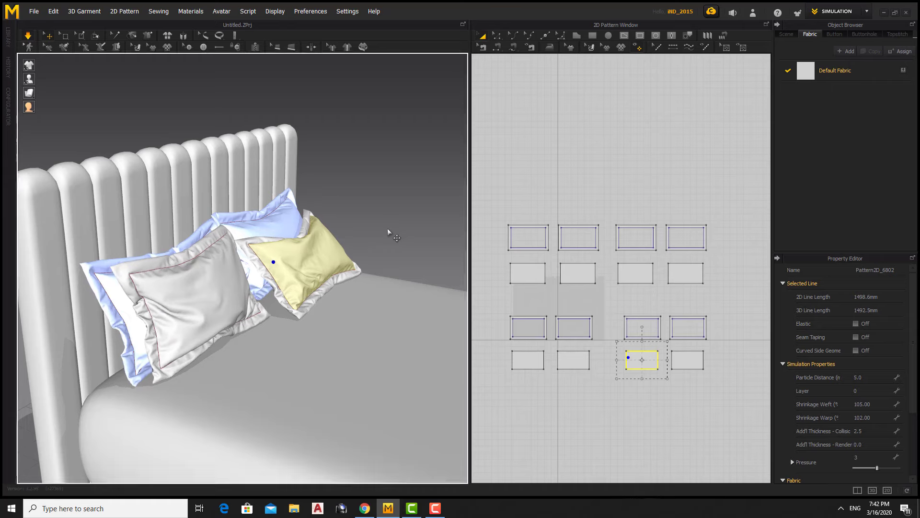
Select the bottom-left and bottom-right pillow pieces, try a setting, then undo it
{"action": "right_click_drag", "start_coordinate": [387, 231], "coordinate": [267, 312]}
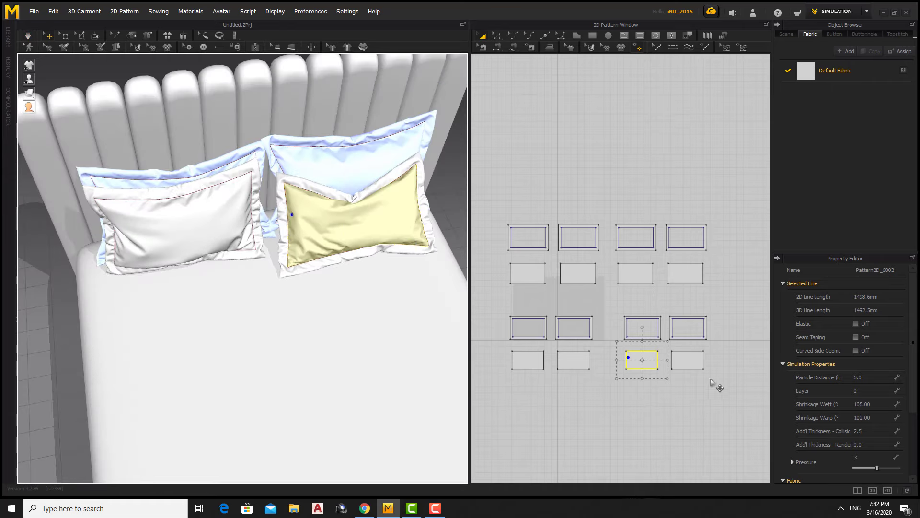
{"action": "left_click_drag", "start_coordinate": [715, 382], "coordinate": [621, 304]}
{"action": "left_click_drag", "start_coordinate": [551, 380], "coordinate": [503, 307]}
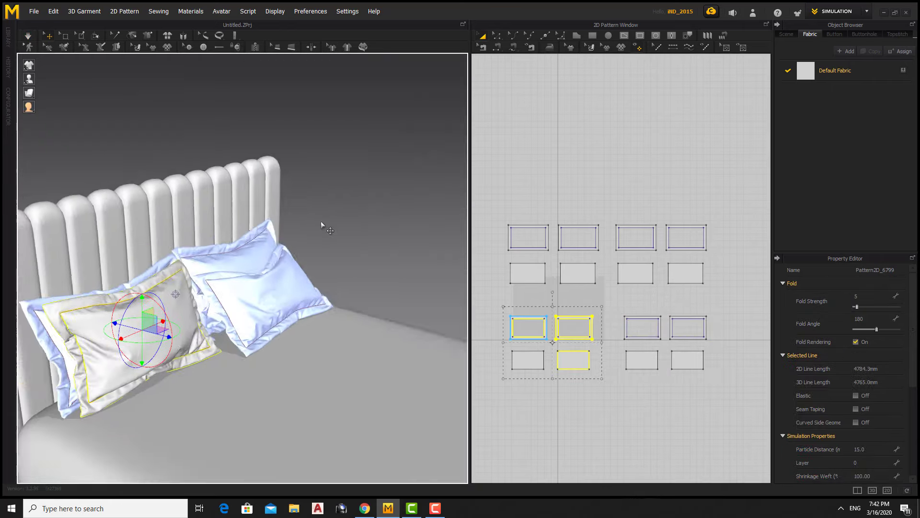
{"action": "right_click_drag", "start_coordinate": [318, 222], "coordinate": [307, 293]}
{"action": "key", "text": "ctrl+z"}
{"action": "key", "text": "Return"}
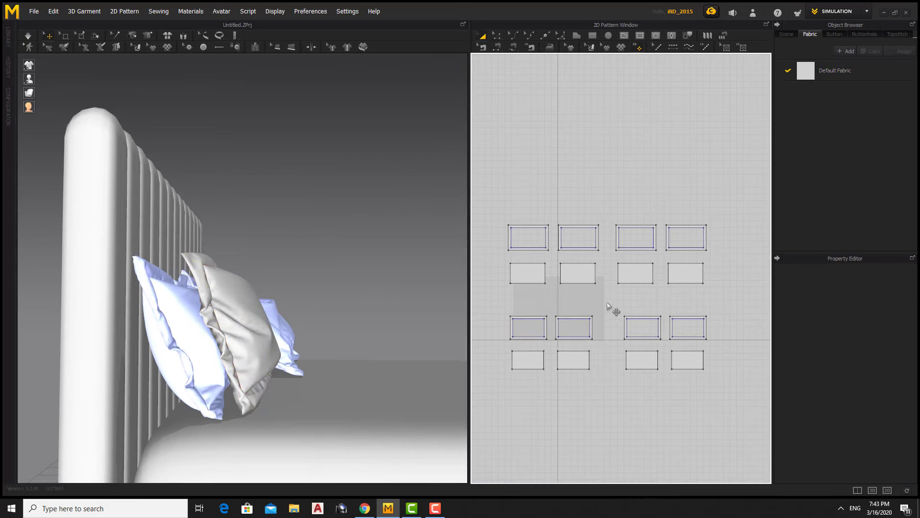
{"action": "key", "text": "ctrl+z"}
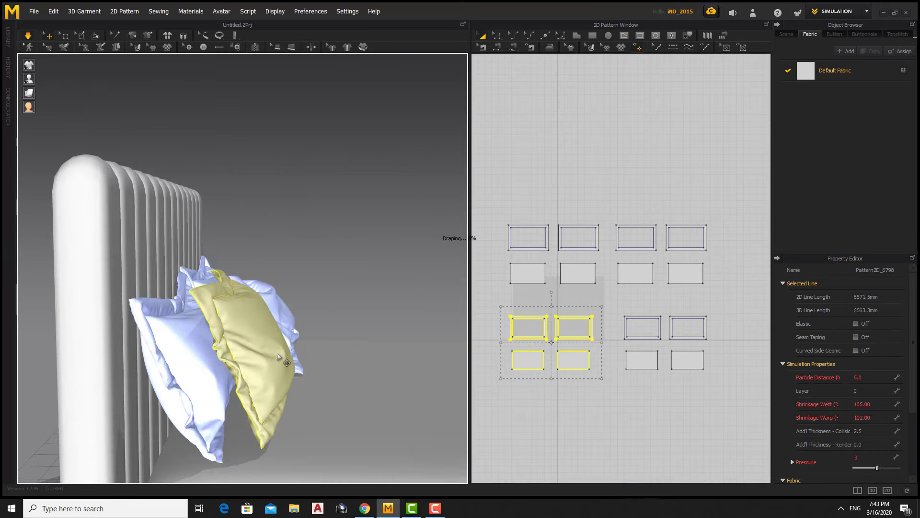
Orbit around to inspect the yellow pillow from the front and the bed's left side
{"action": "mouse_move", "coordinate": [281, 305]}
{"action": "right_mouse_down"}
{"action": "mouse_move", "coordinate": [233, 345]}
{"action": "mouse_move", "coordinate": [266, 372]}
{"action": "right_mouse_up"}
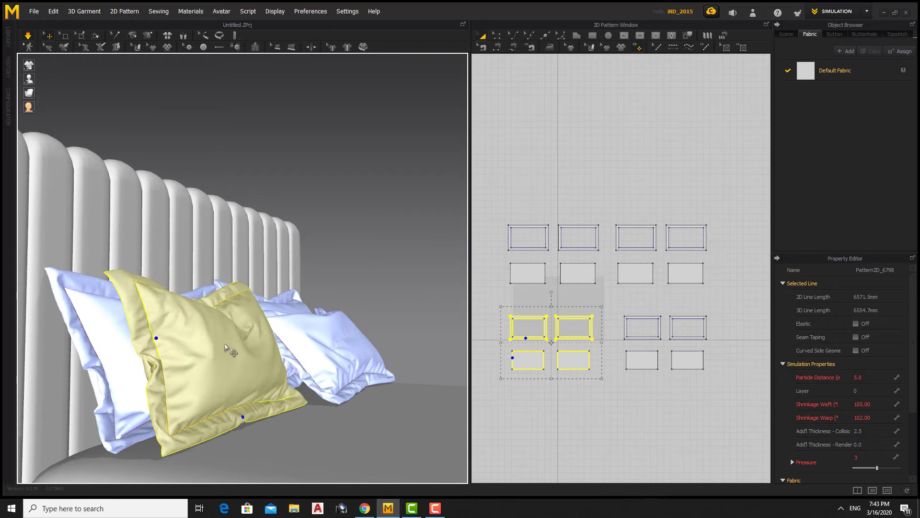
{"action": "mouse_move", "coordinate": [225, 346]}
{"action": "right_mouse_down"}
{"action": "mouse_move", "coordinate": [182, 396]}
{"action": "mouse_move", "coordinate": [290, 241]}
{"action": "mouse_move", "coordinate": [266, 352]}
{"action": "mouse_move", "coordinate": [243, 294]}
{"action": "right_mouse_up"}
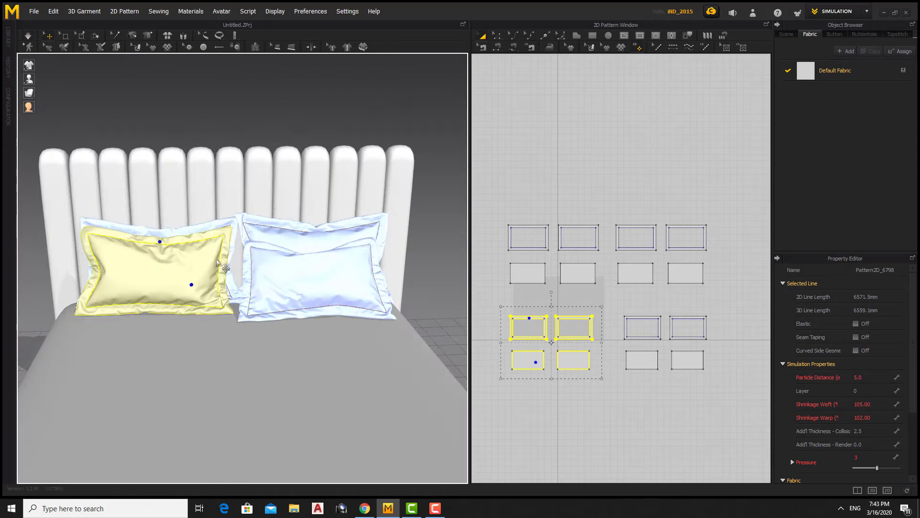
{"action": "mouse_move", "coordinate": [218, 260]}
{"action": "right_mouse_down"}
{"action": "mouse_move", "coordinate": [206, 340]}
{"action": "mouse_move", "coordinate": [430, 339]}
{"action": "right_mouse_up"}
{"action": "scroll", "coordinate": [528, 346], "scroll_direction": "up", "scroll_amount": 2}
Select the four front-pillow pieces and pull the front-left pillow down onto the bed
{"action": "left_click_drag", "start_coordinate": [626, 408], "coordinate": [508, 305]}
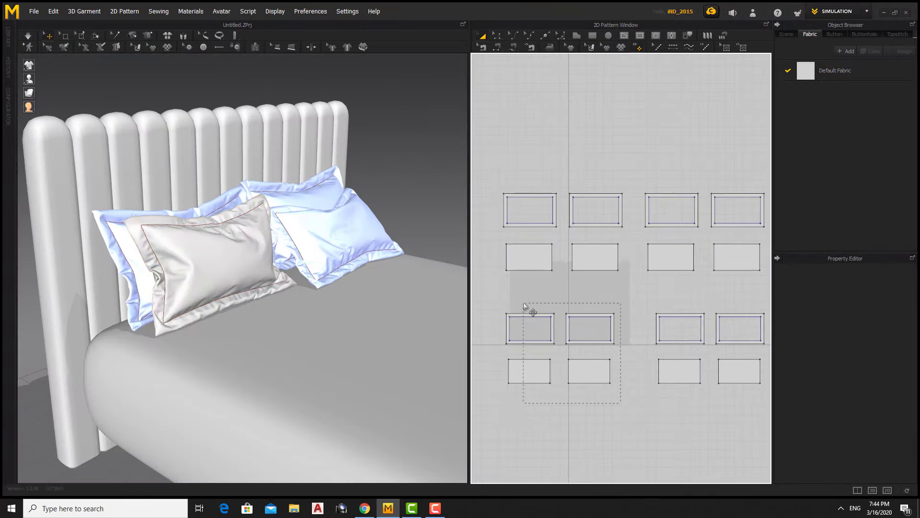
{"action": "left_click", "coordinate": [866, 379]}
{"action": "right_click_drag", "start_coordinate": [324, 317], "coordinate": [234, 218]}
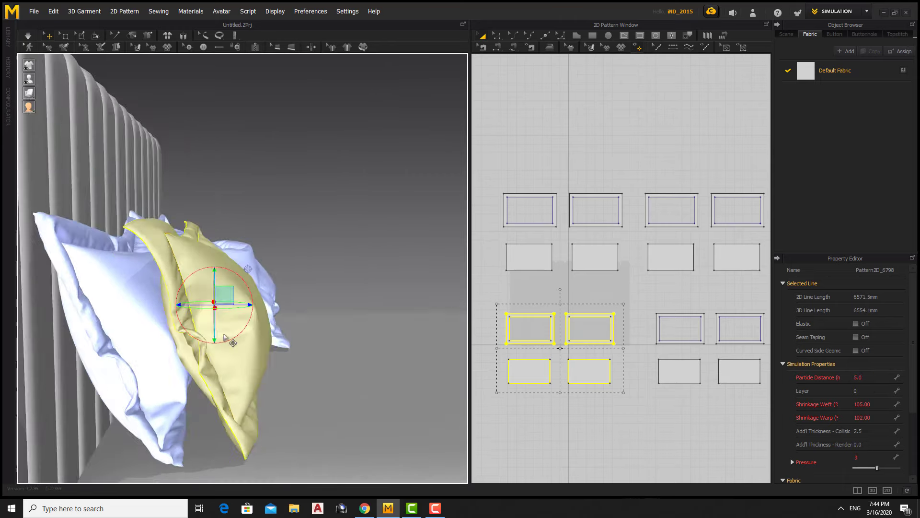
{"action": "mouse_move", "coordinate": [248, 270]}
{"action": "right_mouse_down"}
{"action": "mouse_move", "coordinate": [299, 202]}
{"action": "mouse_move", "coordinate": [272, 248]}
{"action": "right_mouse_up"}
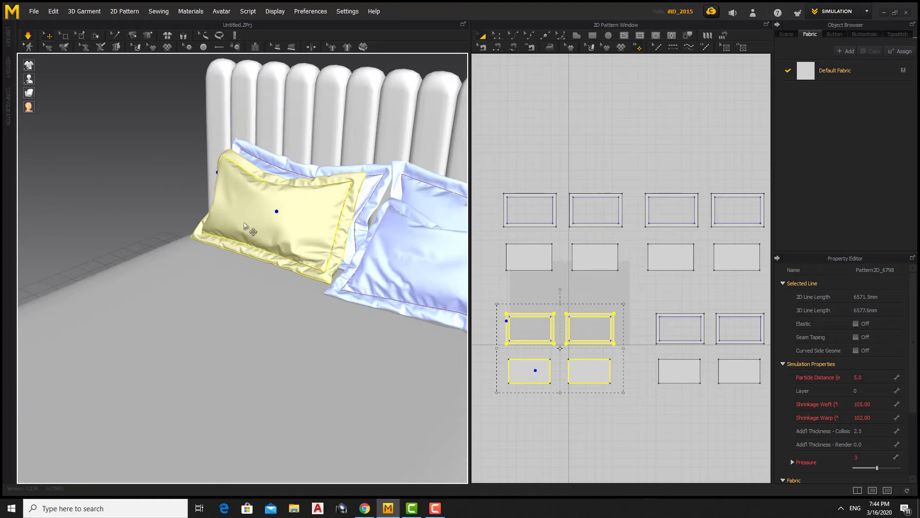
{"action": "mouse_move", "coordinate": [244, 225]}
{"action": "left_mouse_down"}
{"action": "mouse_move", "coordinate": [244, 256]}
{"action": "mouse_move", "coordinate": [266, 257]}
{"action": "left_mouse_up"}
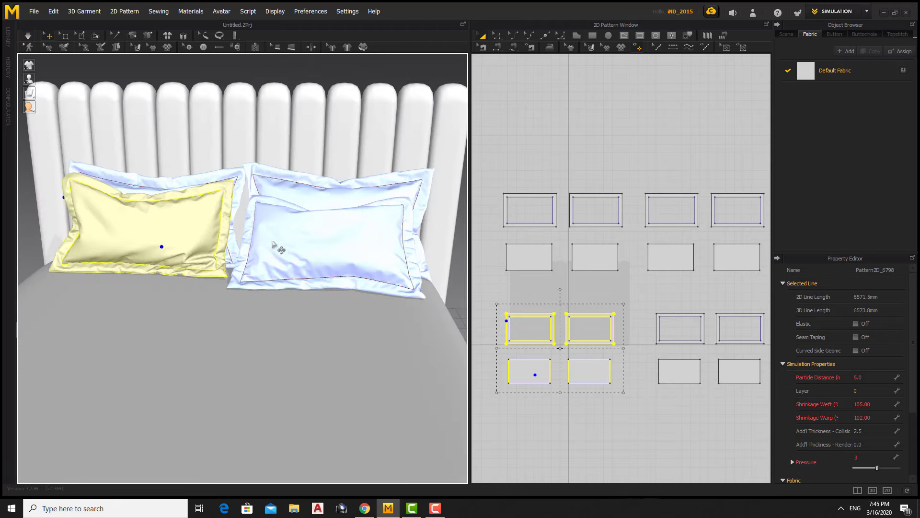
{"action": "mouse_move", "coordinate": [242, 250]}
{"action": "right_mouse_down"}
{"action": "mouse_move", "coordinate": [247, 261]}
{"action": "mouse_move", "coordinate": [404, 279]}
{"action": "mouse_move", "coordinate": [336, 269]}
{"action": "right_mouse_up"}
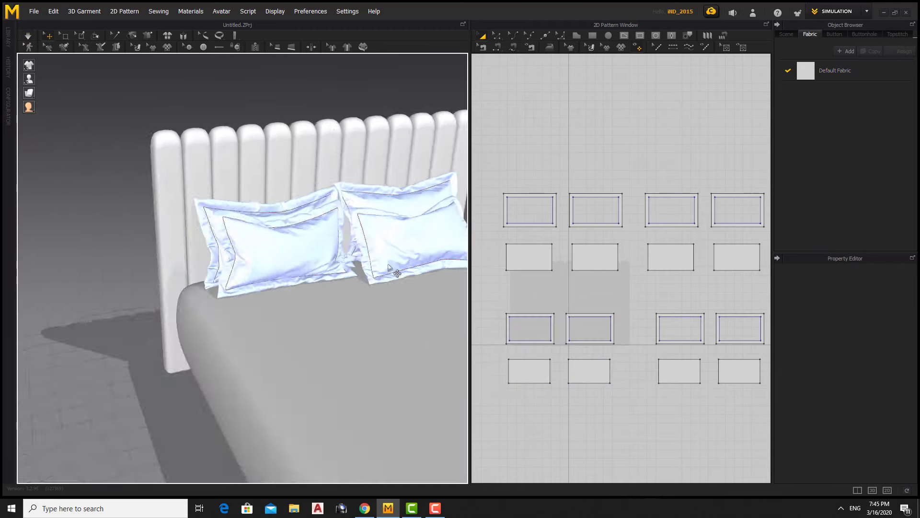
Drag the front-right pillow into position, stretch its cloth, and pin its lower-left corner
{"action": "left_click", "coordinate": [620, 314]}
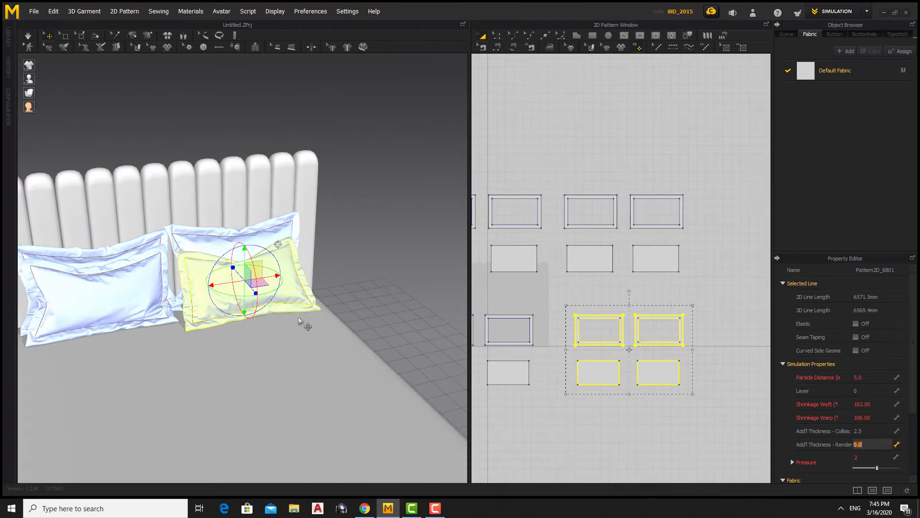
{"action": "mouse_move", "coordinate": [299, 317]}
{"action": "right_mouse_down"}
{"action": "mouse_move", "coordinate": [186, 320]}
{"action": "mouse_move", "coordinate": [266, 337]}
{"action": "right_mouse_up"}
{"action": "scroll", "coordinate": [288, 288], "scroll_direction": "up", "scroll_amount": 5}
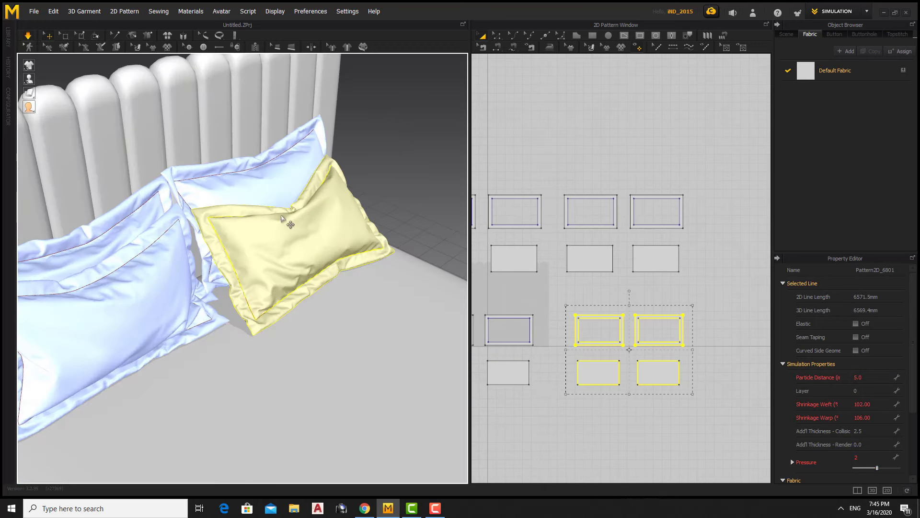
{"action": "left_click_drag", "start_coordinate": [282, 219], "coordinate": [293, 214]}
{"action": "left_click_drag", "start_coordinate": [326, 272], "coordinate": [308, 263]}
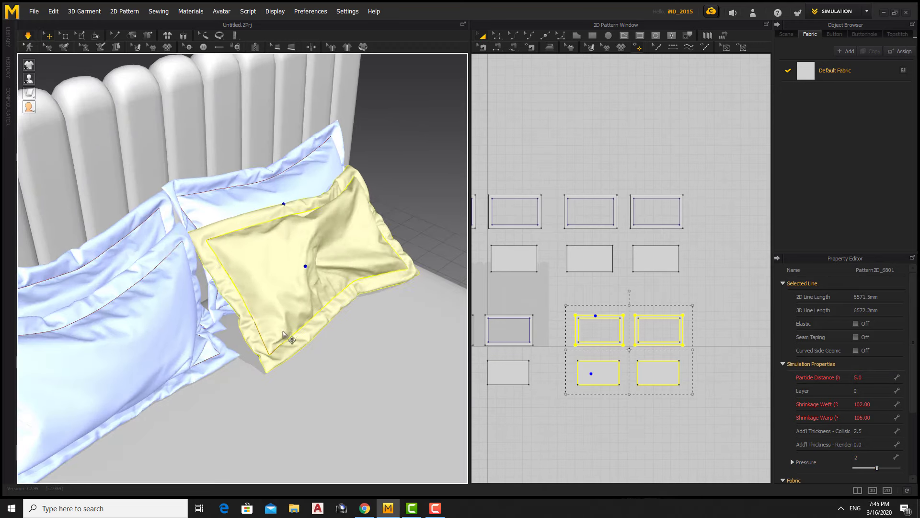
{"action": "left_click_drag", "start_coordinate": [366, 294], "coordinate": [390, 282]}
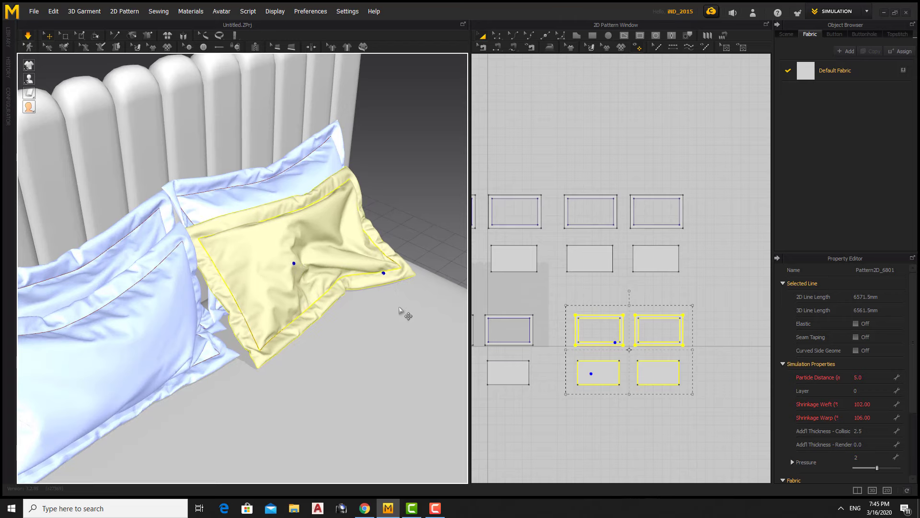
{"action": "left_click", "coordinate": [265, 341]}
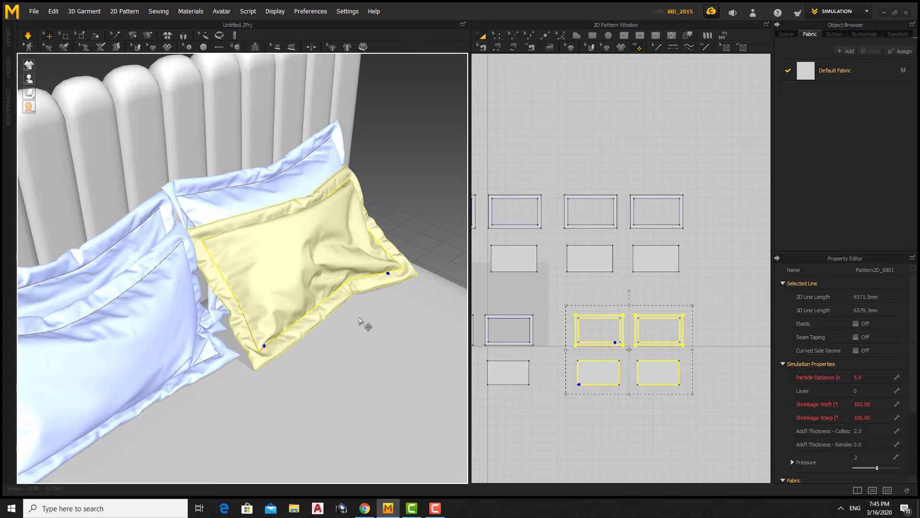
{"action": "left_click", "coordinate": [241, 244]}
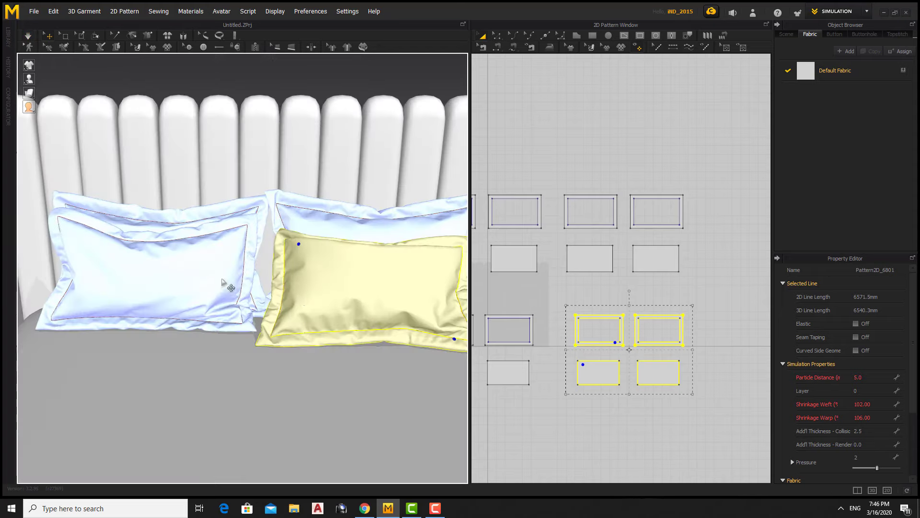
Reshape the front-right pillow's corners and set its Add'l Thickness - Render to 0
{"action": "right_click_drag", "start_coordinate": [326, 314], "coordinate": [324, 213]}
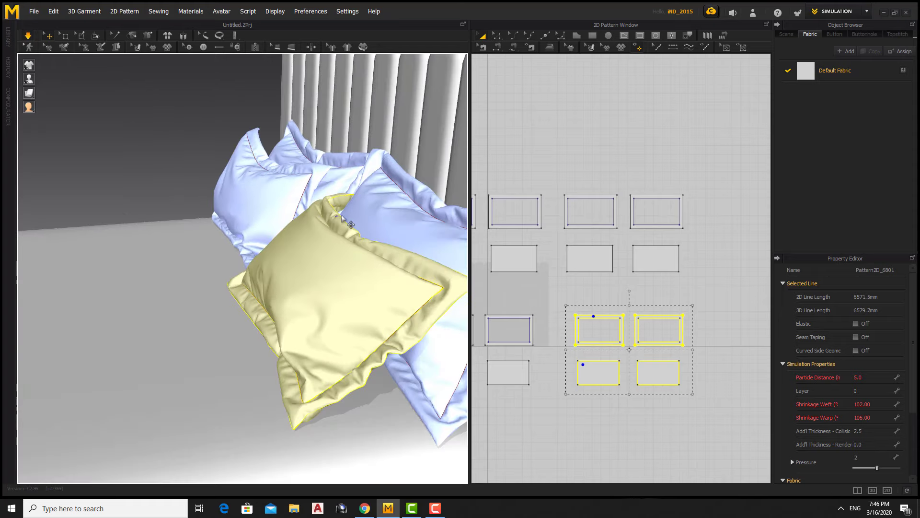
{"action": "left_click_drag", "start_coordinate": [346, 222], "coordinate": [377, 243]}
{"action": "left_click_drag", "start_coordinate": [292, 259], "coordinate": [344, 317]}
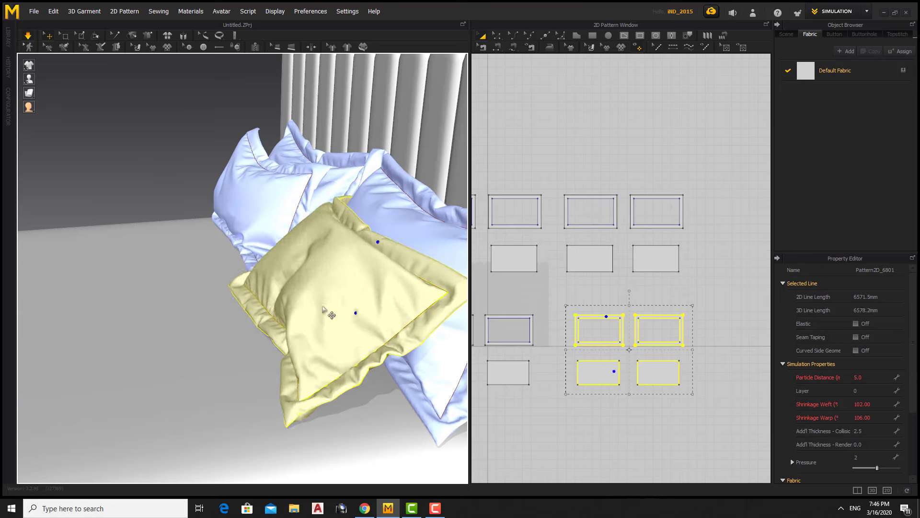
{"action": "left_click", "coordinate": [867, 446]}
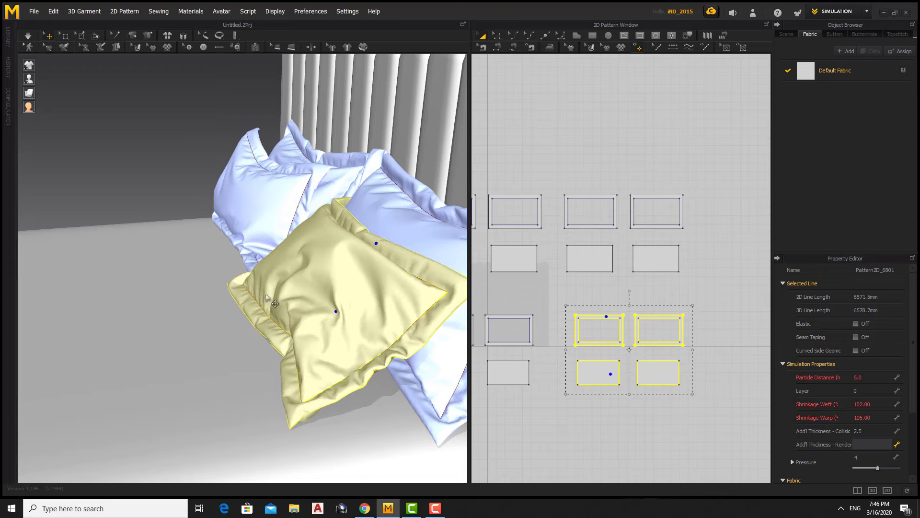
{"action": "mouse_move", "coordinate": [166, 199]}
{"action": "right_mouse_down"}
{"action": "mouse_move", "coordinate": [287, 247]}
{"action": "mouse_move", "coordinate": [239, 269]}
{"action": "mouse_move", "coordinate": [381, 318]}
{"action": "right_mouse_up"}
{"action": "left_click", "coordinate": [402, 245]}
{"action": "mouse_move", "coordinate": [422, 249]}
{"action": "right_mouse_down"}
{"action": "mouse_move", "coordinate": [392, 133]}
{"action": "mouse_move", "coordinate": [226, 131]}
{"action": "right_mouse_up"}
Deselect the bed and select only the front-left pillow's pattern pieces
{"action": "left_click", "coordinate": [392, 135]}
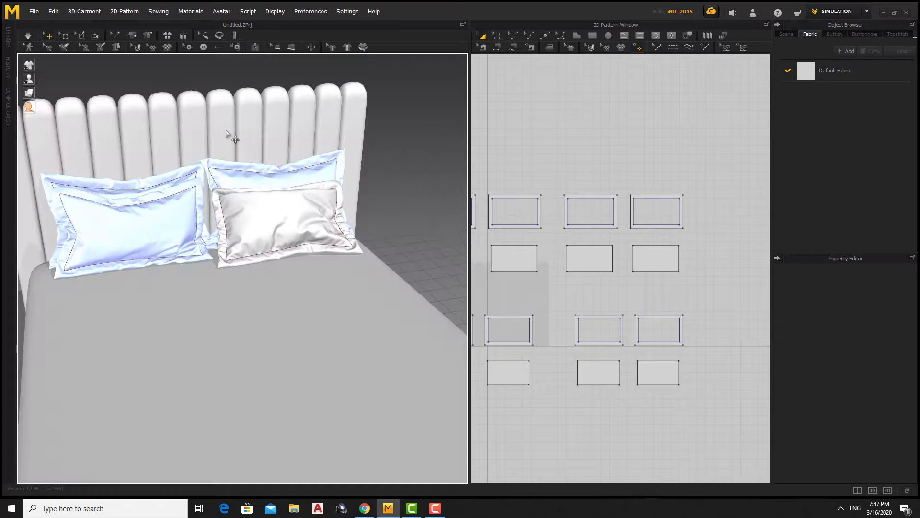
{"action": "right_click_drag", "start_coordinate": [104, 213], "coordinate": [218, 278]}
{"action": "left_click", "coordinate": [589, 440]}
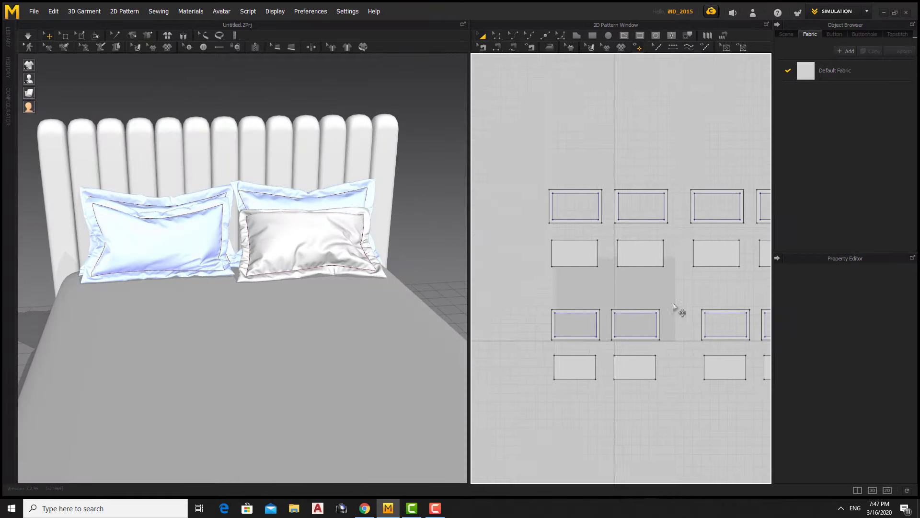
{"action": "key", "text": "ctrl+a"}
{"action": "left_click", "coordinate": [588, 440]}
{"action": "left_click", "coordinate": [542, 314]}
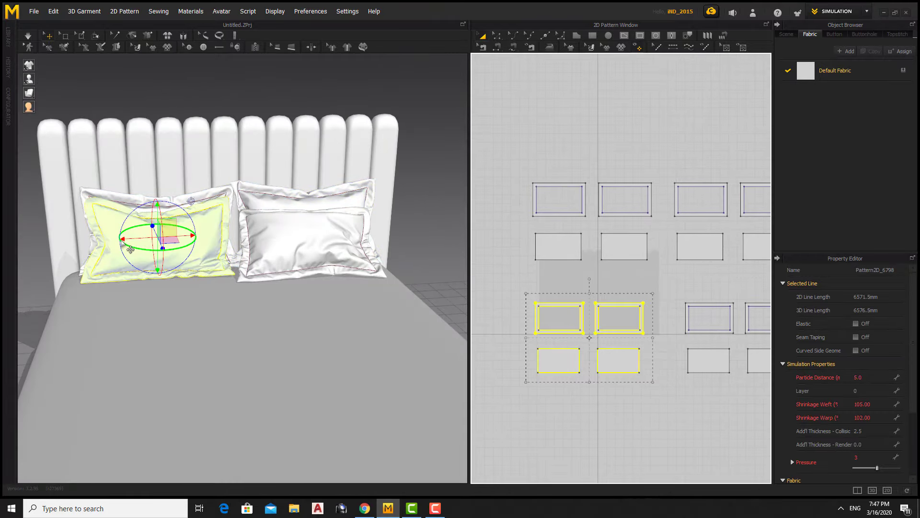
Simulate the front-left pillow, pulling it down and outward against the back row
{"action": "scroll", "coordinate": [139, 259], "scroll_direction": "down", "scroll_amount": 2}
{"action": "mouse_move", "coordinate": [397, 267]}
{"action": "right_mouse_down"}
{"action": "mouse_move", "coordinate": [274, 256]}
{"action": "mouse_move", "coordinate": [315, 294]}
{"action": "right_mouse_up"}
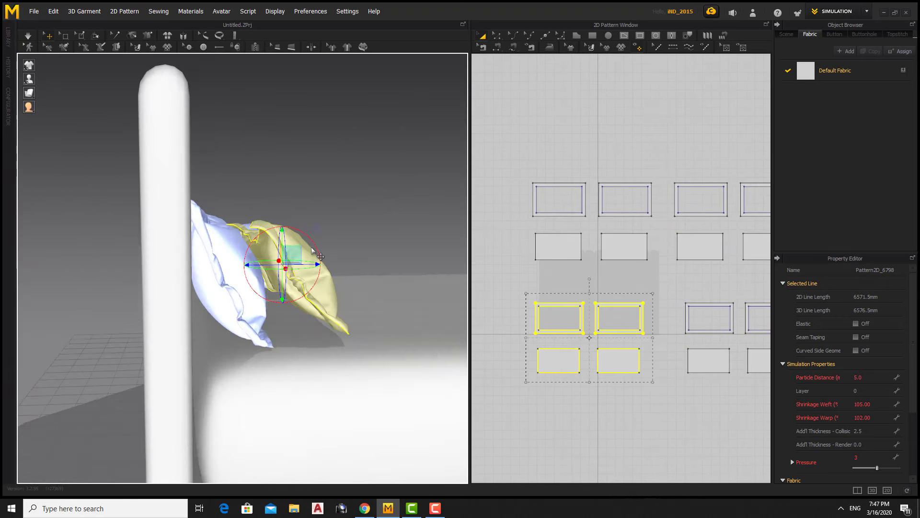
{"action": "key", "text": "space"}
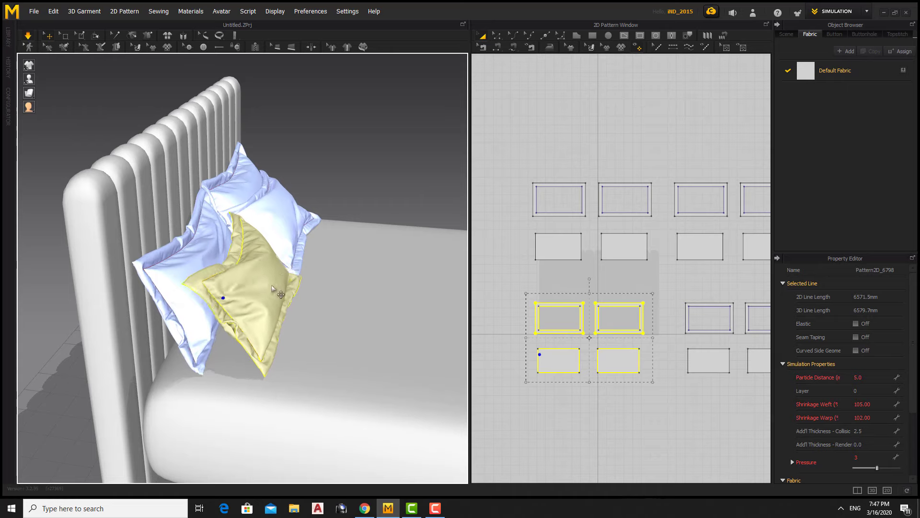
{"action": "left_click_drag", "start_coordinate": [272, 287], "coordinate": [286, 303]}
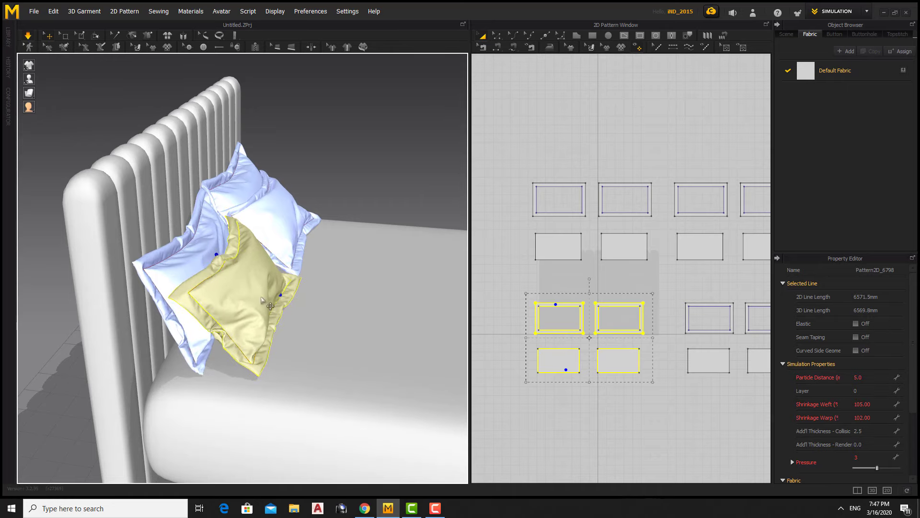
{"action": "right_click_drag", "start_coordinate": [297, 315], "coordinate": [320, 269]}
{"action": "right_click_drag", "start_coordinate": [174, 379], "coordinate": [267, 297]}
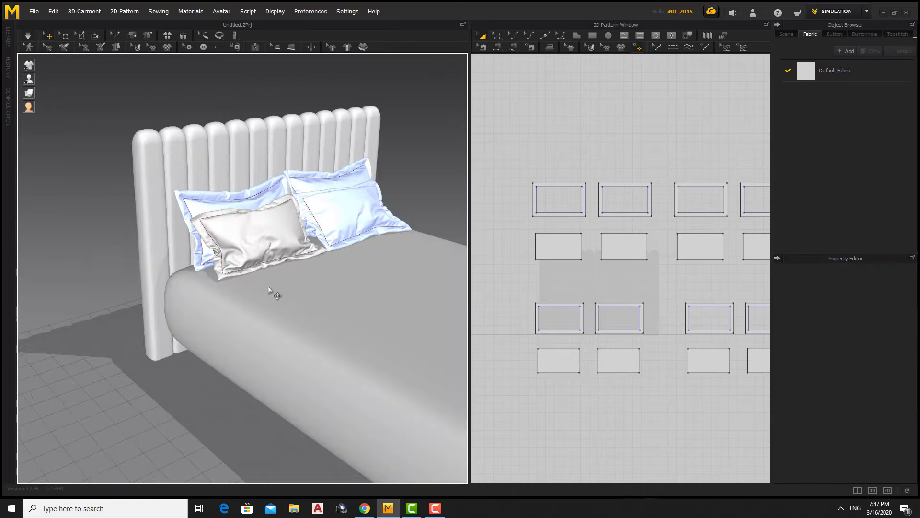
Adjust the back-left pillow's Shrinkage Warp, re-simulate, and pull its top to settle
{"action": "left_click", "coordinate": [640, 383]}
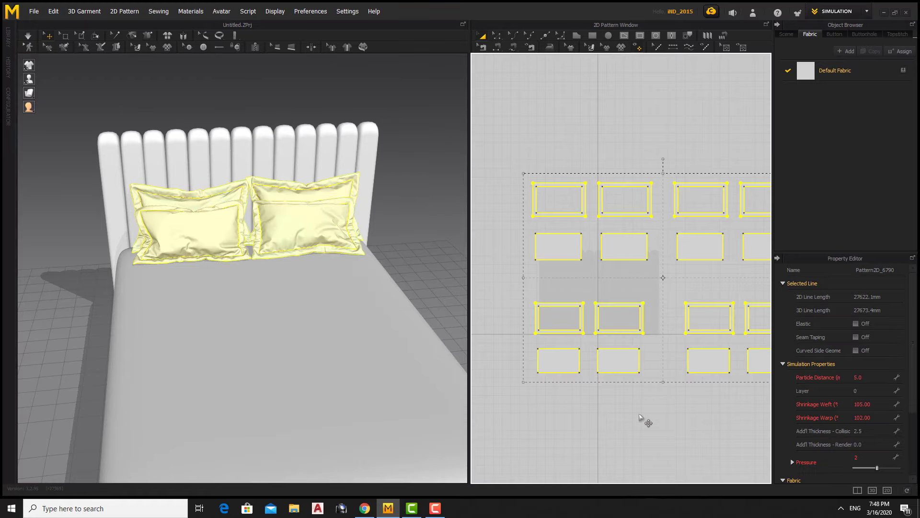
{"action": "left_click_drag", "start_coordinate": [666, 167], "coordinate": [524, 294]}
{"action": "mouse_move", "coordinate": [240, 288]}
{"action": "right_mouse_down"}
{"action": "mouse_move", "coordinate": [296, 255]}
{"action": "mouse_move", "coordinate": [269, 268]}
{"action": "right_mouse_up"}
{"action": "left_click", "coordinate": [670, 172]}
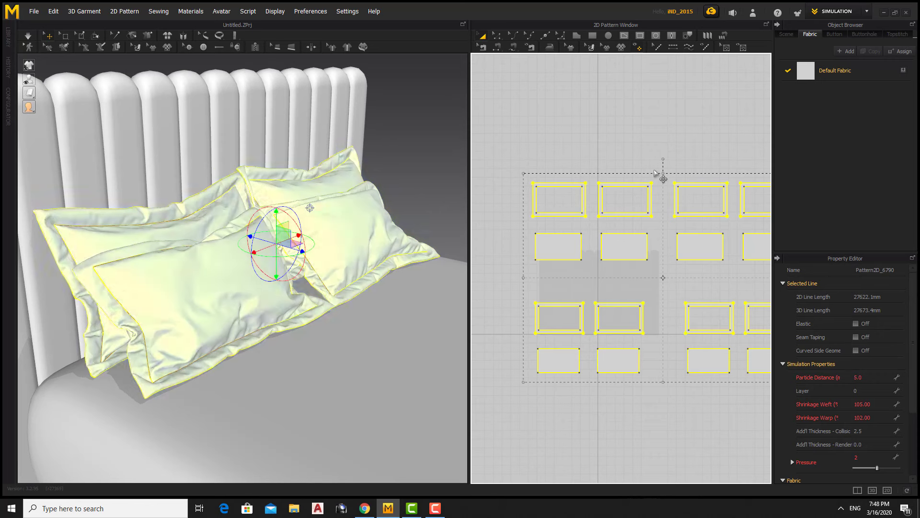
{"action": "left_click_drag", "start_coordinate": [669, 171], "coordinate": [514, 273]}
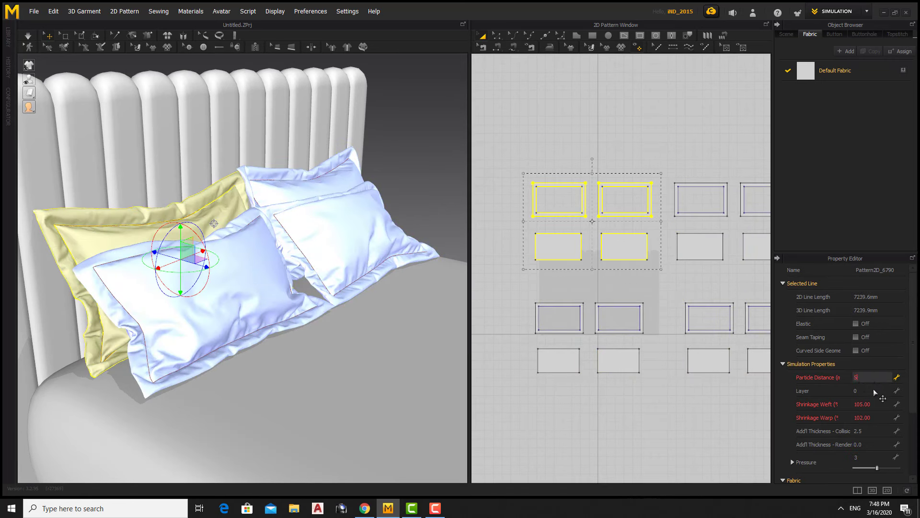
{"action": "left_click", "coordinate": [226, 248]}
{"action": "key", "text": "space"}
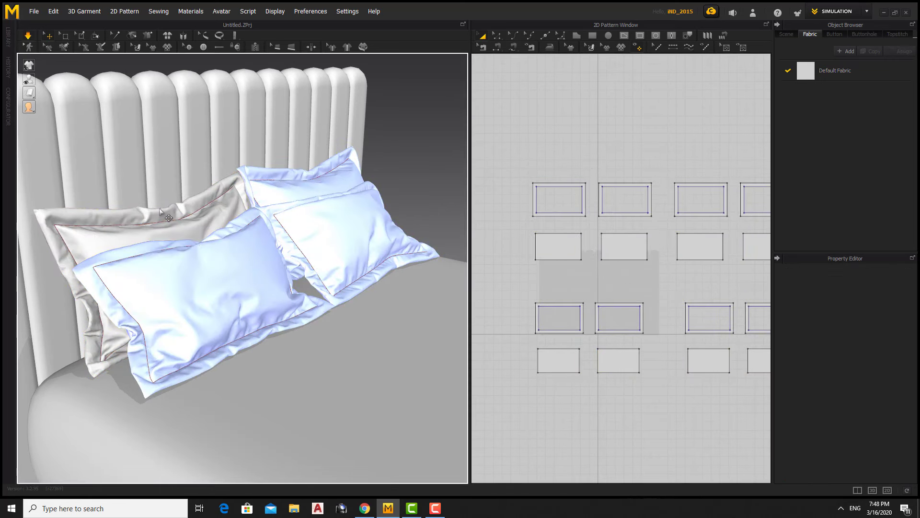
{"action": "left_click_drag", "start_coordinate": [159, 213], "coordinate": [154, 242]}
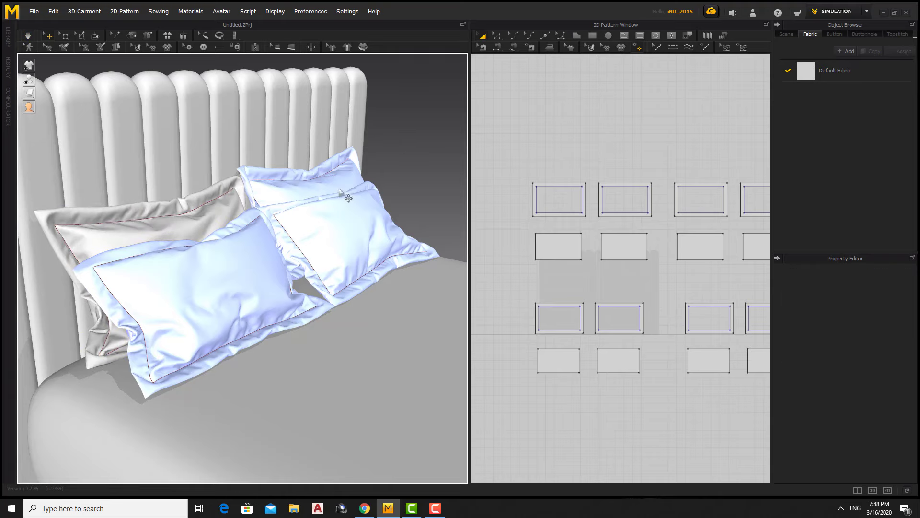
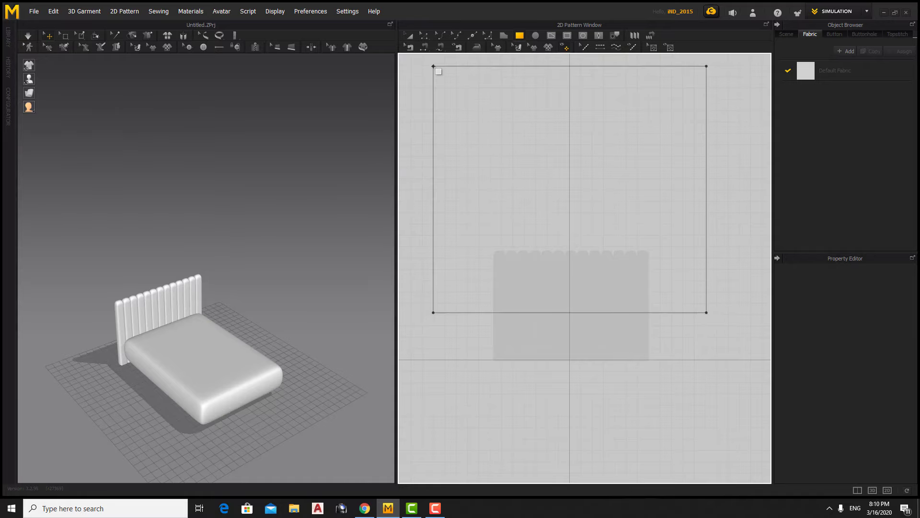
Draw a large square blanket pattern and test-drape it over the bed
{"action": "left_click_drag", "start_coordinate": [438, 72], "coordinate": [434, 67]}
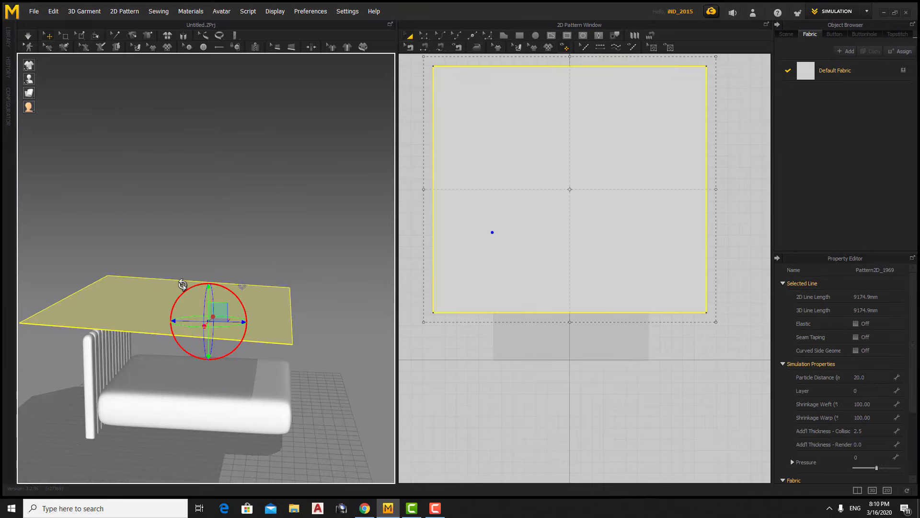
{"action": "right_click_drag", "start_coordinate": [182, 284], "coordinate": [287, 394]}
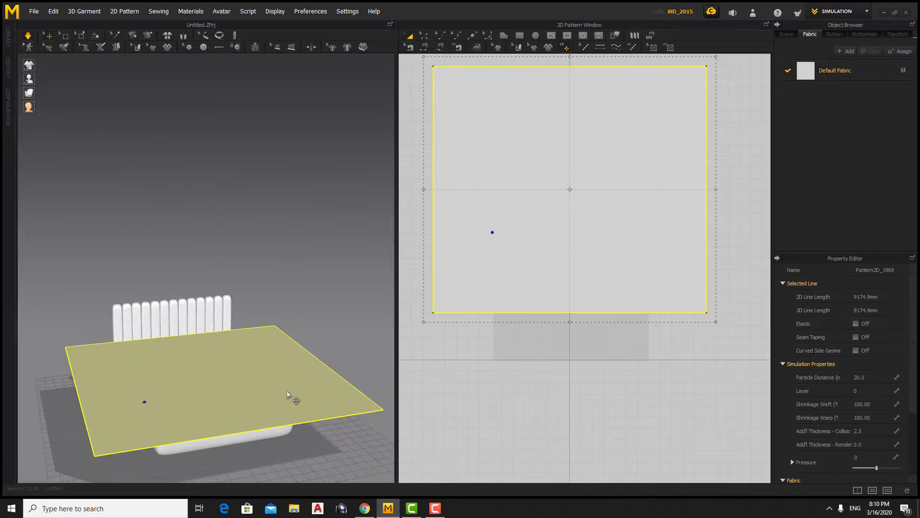
{"action": "key", "text": "space"}
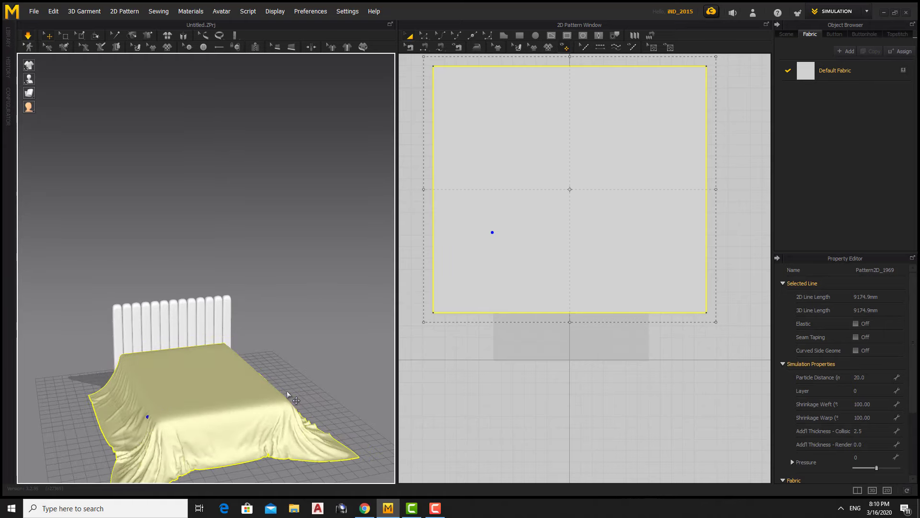
Undo the drape so the blanket lies flat above the bed, then deselect it
{"action": "key", "text": "ctrl+z"}
{"action": "right_click_drag", "start_coordinate": [288, 364], "coordinate": [352, 346]}
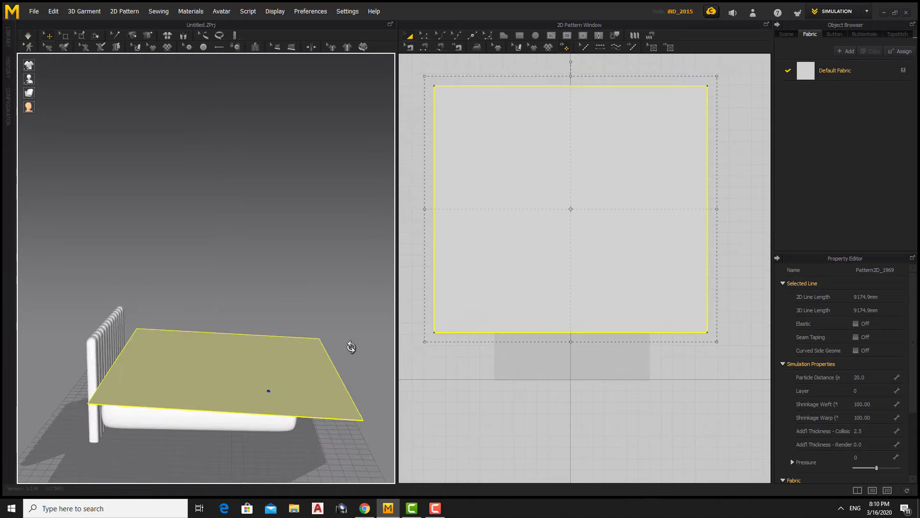
{"action": "right_click_drag", "start_coordinate": [569, 85], "coordinate": [570, 141]}
{"action": "left_click", "coordinate": [536, 109]}
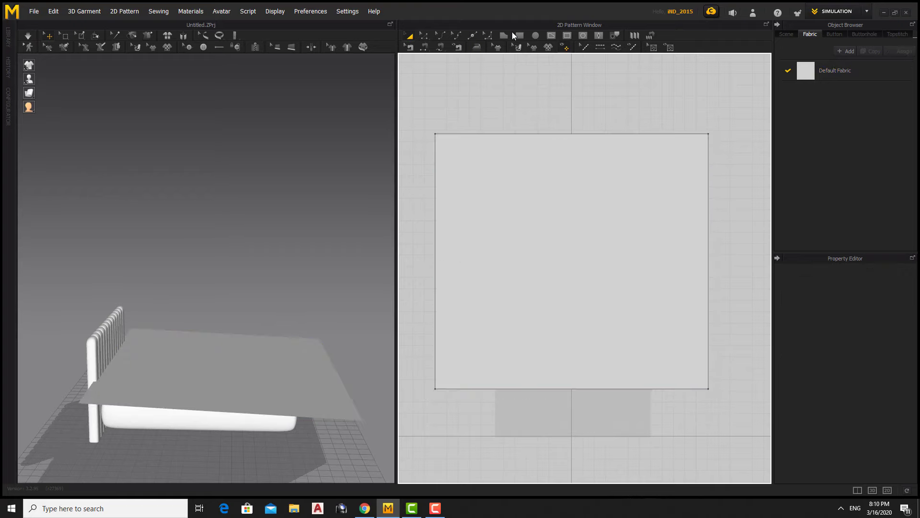
Add a horizontal internal line 2412.2 mm into the blanket panel
{"action": "left_click", "coordinate": [209, 368]}
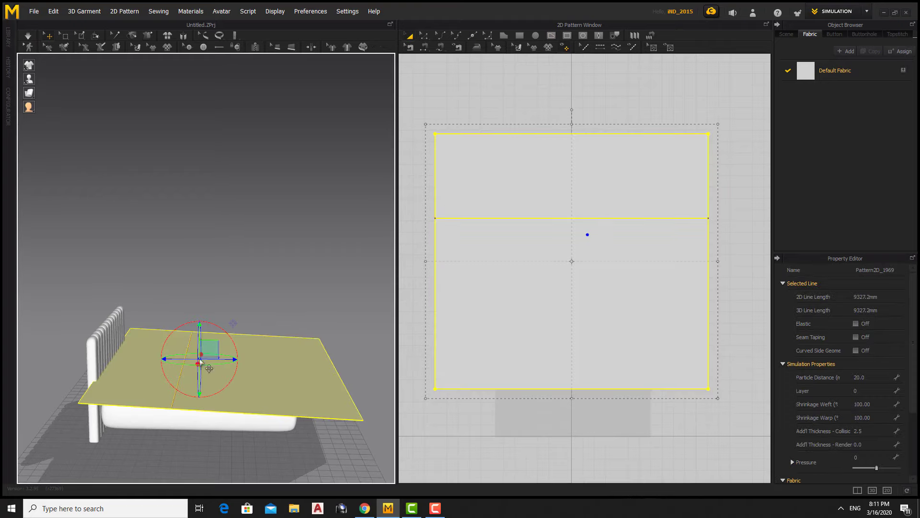
{"action": "left_click", "coordinate": [424, 36]}
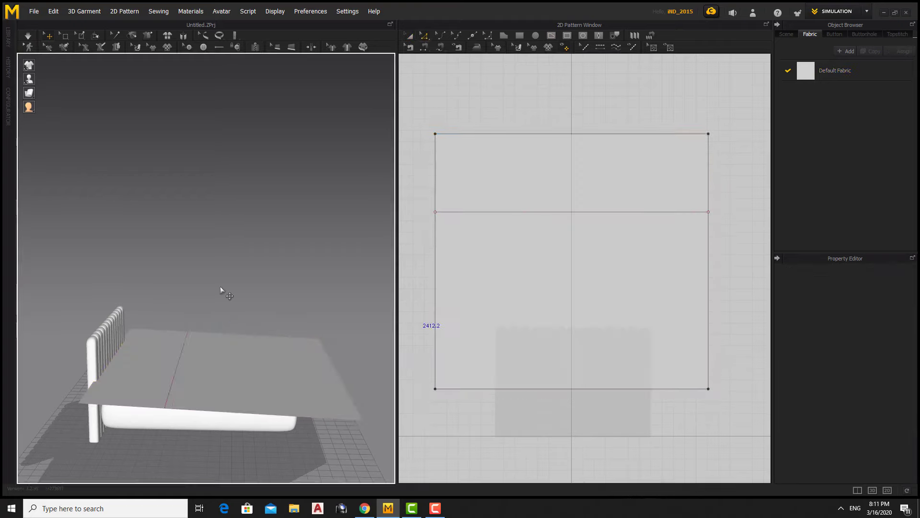
{"action": "left_click", "coordinate": [222, 370]}
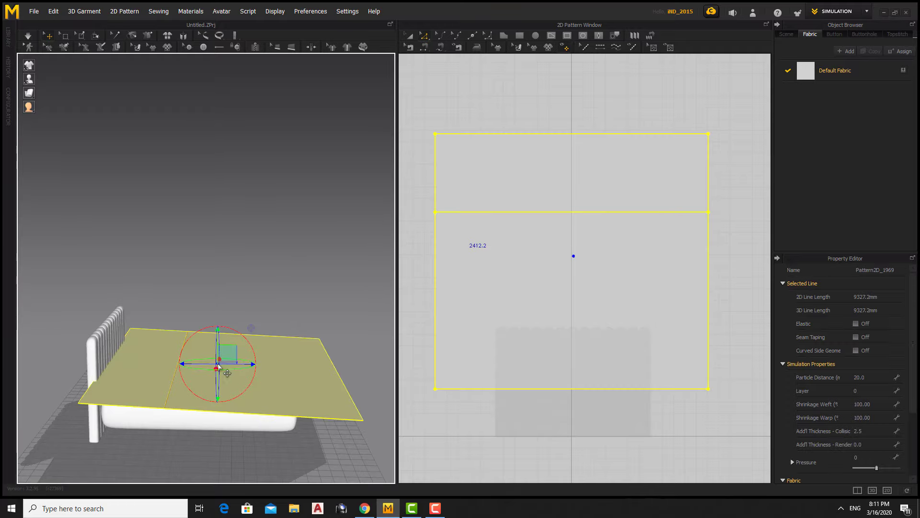
Place a duplicate of the blanket panel beside the original
{"action": "mouse_move", "coordinate": [222, 370]}
{"action": "right_mouse_down"}
{"action": "mouse_move", "coordinate": [217, 349]}
{"action": "mouse_move", "coordinate": [489, 285]}
{"action": "right_mouse_up"}
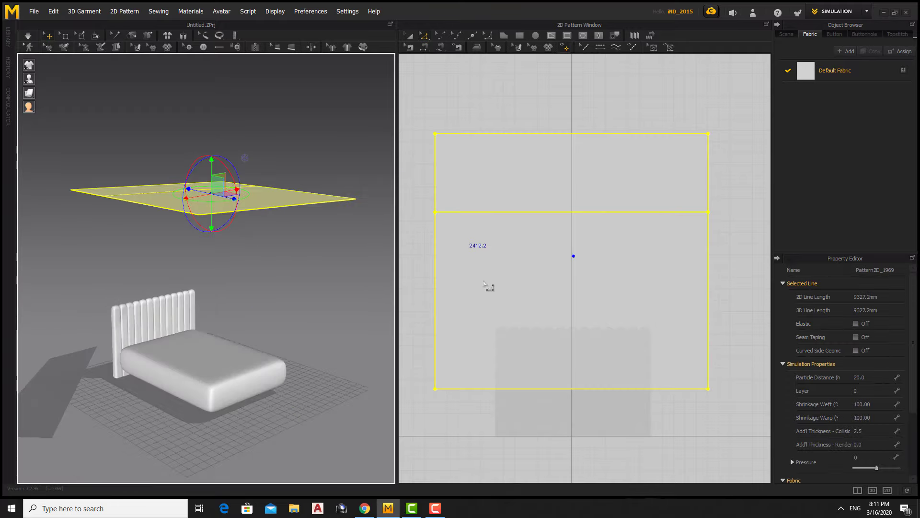
{"action": "scroll", "coordinate": [571, 263], "scroll_direction": "down", "scroll_amount": 3}
{"action": "left_click_drag", "start_coordinate": [581, 277], "coordinate": [635, 355]}
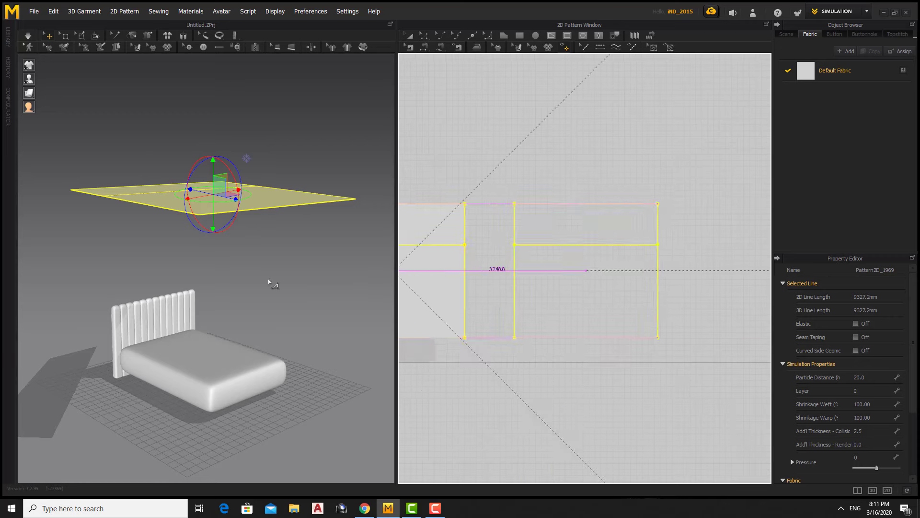
{"action": "mouse_move", "coordinate": [288, 288]}
{"action": "right_mouse_down"}
{"action": "mouse_move", "coordinate": [214, 225]}
{"action": "mouse_move", "coordinate": [182, 229]}
{"action": "right_mouse_up"}
{"action": "scroll", "coordinate": [180, 230], "scroll_direction": "up", "scroll_amount": 3}
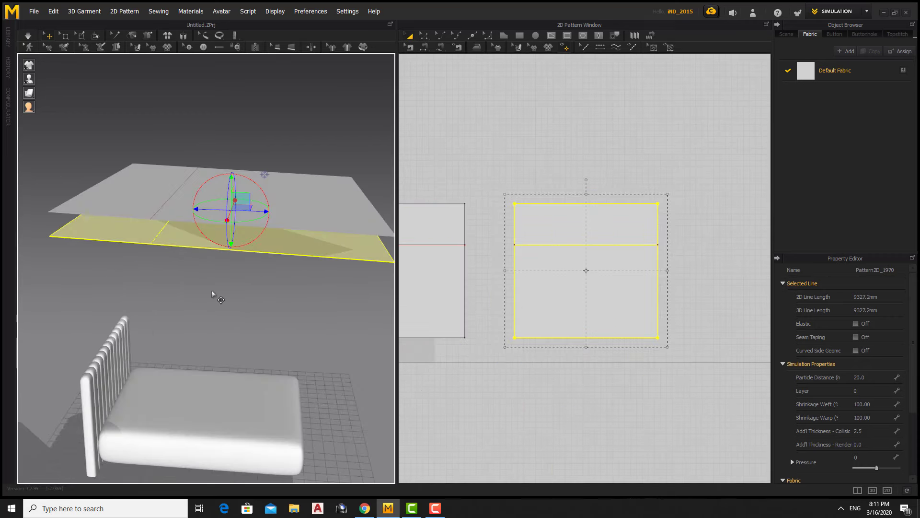
Sew the facing edges of the two blanket panels together
{"action": "left_click", "coordinate": [176, 134]}
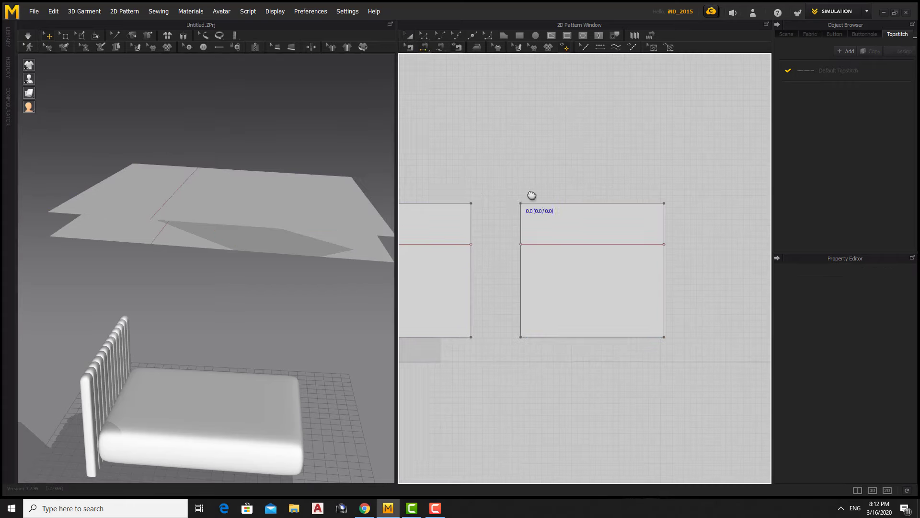
{"action": "scroll", "coordinate": [657, 204], "scroll_direction": "down", "scroll_amount": 1}
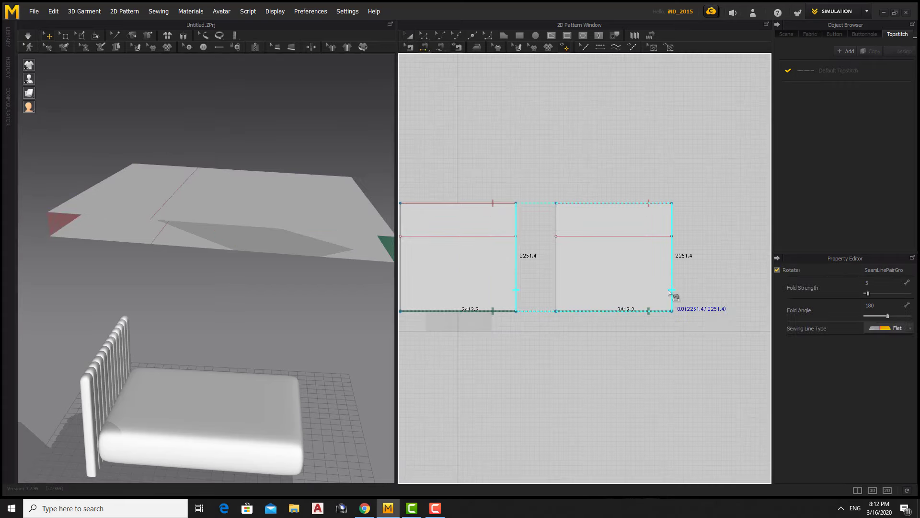
{"action": "right_click_drag", "start_coordinate": [560, 286], "coordinate": [638, 263]}
{"action": "mouse_move", "coordinate": [269, 288]}
{"action": "right_mouse_down"}
{"action": "mouse_move", "coordinate": [179, 251]}
{"action": "mouse_move", "coordinate": [216, 230]}
{"action": "right_mouse_up"}
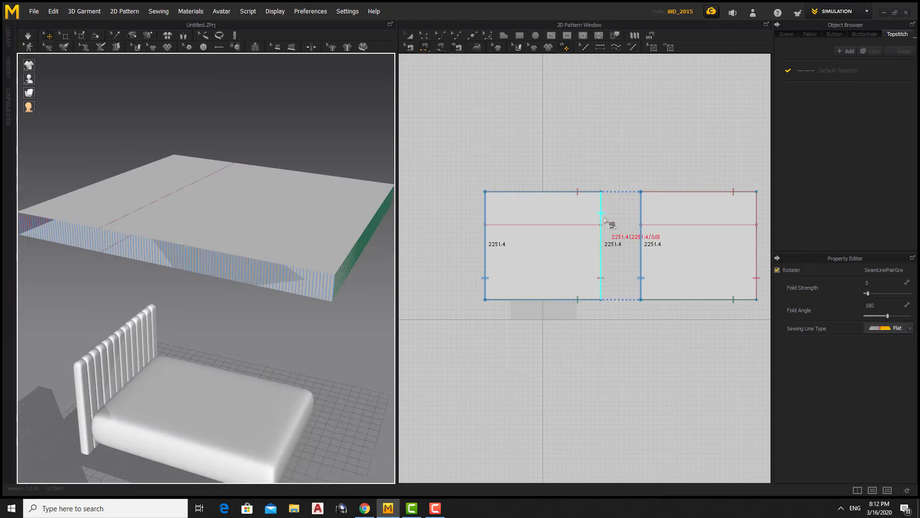
{"action": "left_click", "coordinate": [599, 224]}
{"action": "mouse_move", "coordinate": [297, 225]}
{"action": "right_mouse_down"}
{"action": "mouse_move", "coordinate": [251, 217]}
{"action": "mouse_move", "coordinate": [257, 158]}
{"action": "mouse_move", "coordinate": [243, 208]}
{"action": "mouse_move", "coordinate": [247, 246]}
{"action": "right_mouse_up"}
Start draping the sewn blanket panels over the bed
{"action": "left_click", "coordinate": [257, 158]}
{"action": "left_click", "coordinate": [269, 144]}
{"action": "key", "text": "space"}
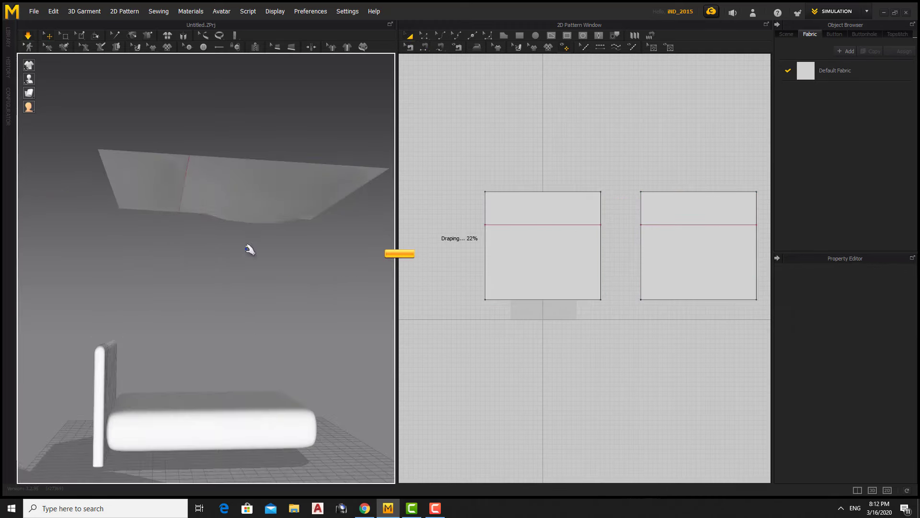
Re-run the drape and select the blanket panel from underneath in the 3D view
{"action": "left_click", "coordinate": [256, 201]}
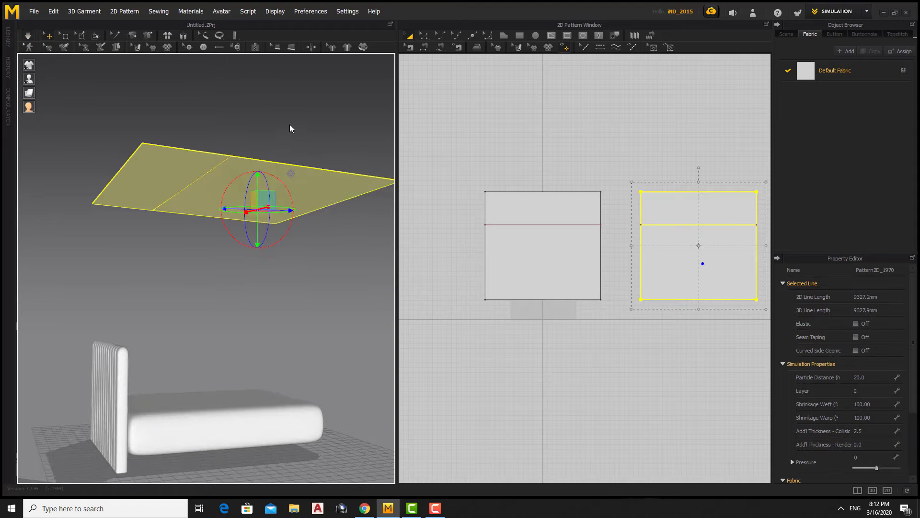
{"action": "left_click", "coordinate": [320, 136]}
{"action": "key", "text": "space"}
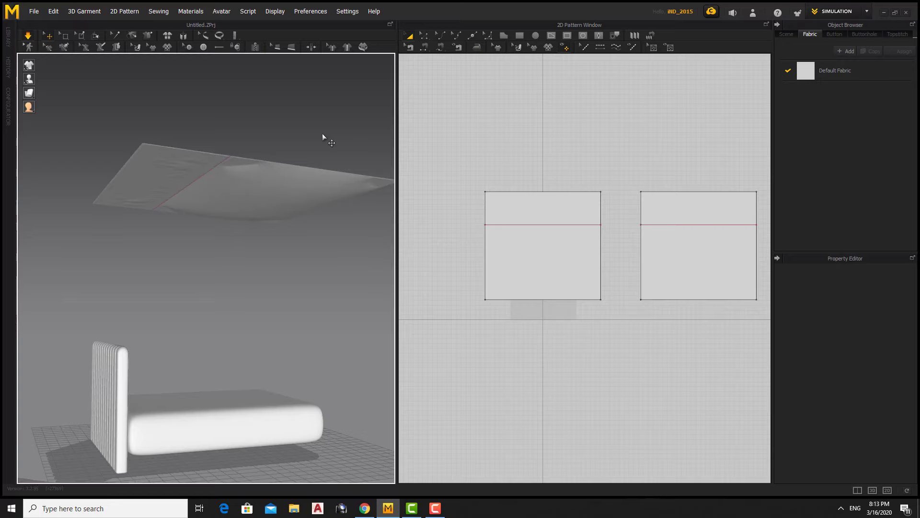
{"action": "mouse_move", "coordinate": [322, 137]}
{"action": "right_mouse_down"}
{"action": "mouse_move", "coordinate": [226, 221]}
{"action": "mouse_move", "coordinate": [293, 175]}
{"action": "right_mouse_up"}
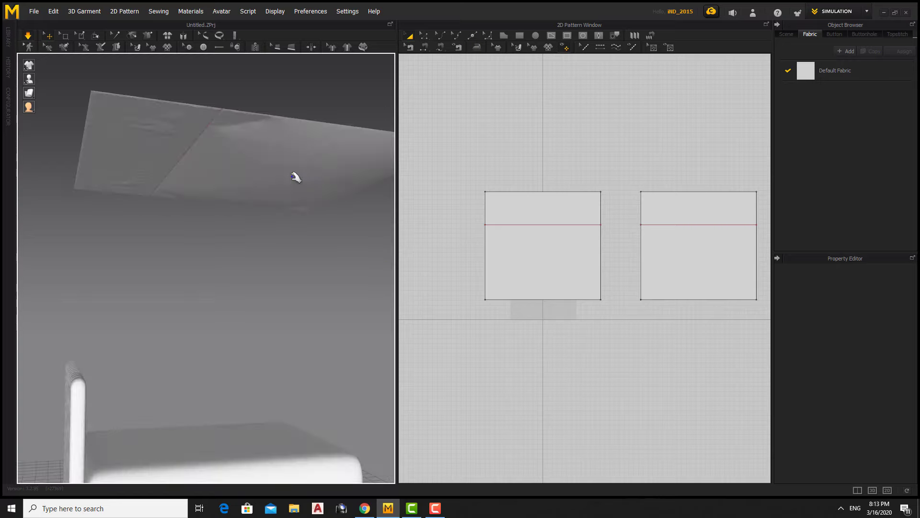
{"action": "left_click", "coordinate": [293, 174]}
{"action": "mouse_move", "coordinate": [218, 245]}
{"action": "right_mouse_down"}
{"action": "mouse_move", "coordinate": [235, 259]}
{"action": "mouse_move", "coordinate": [267, 192]}
{"action": "mouse_move", "coordinate": [228, 267]}
{"action": "mouse_move", "coordinate": [144, 153]}
{"action": "right_mouse_up"}
{"action": "left_click", "coordinate": [267, 192]}
{"action": "left_click", "coordinate": [228, 240]}
{"action": "left_click", "coordinate": [144, 154]}
{"action": "left_click", "coordinate": [116, 76]}
{"action": "right_click_drag", "start_coordinate": [116, 76], "coordinate": [112, 61]}
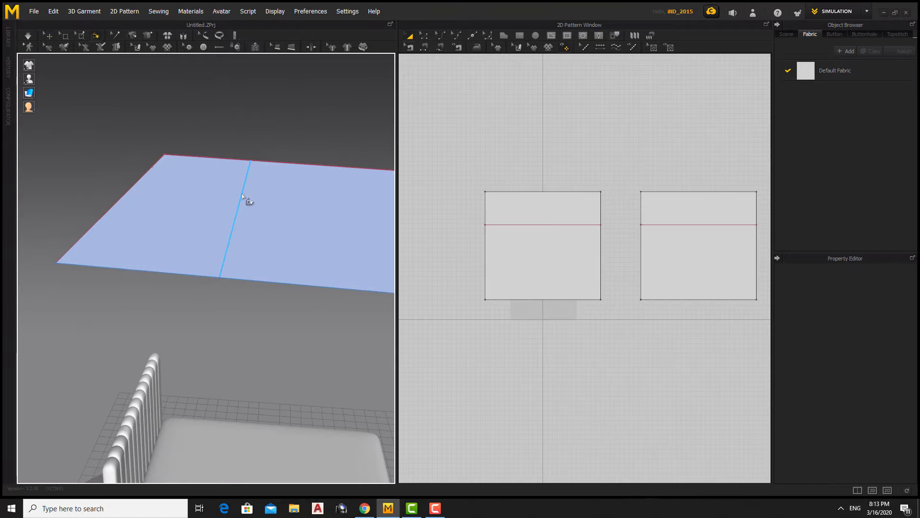
Fold the panel up along its internal line and simulate it settling
{"action": "mouse_move", "coordinate": [223, 183]}
{"action": "left_mouse_down"}
{"action": "mouse_move", "coordinate": [222, 175]}
{"action": "mouse_move", "coordinate": [288, 217]}
{"action": "left_mouse_up"}
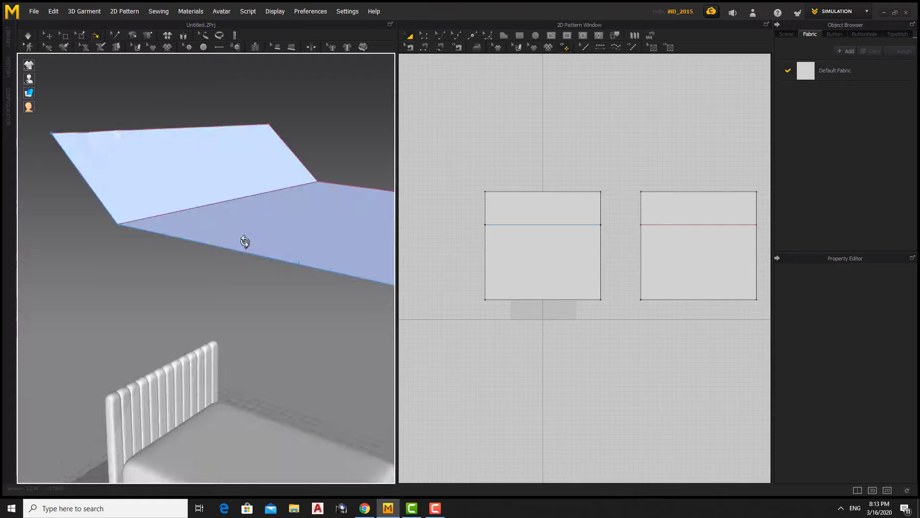
{"action": "right_click_drag", "start_coordinate": [243, 240], "coordinate": [233, 230]}
{"action": "left_click", "coordinate": [222, 206]}
{"action": "key", "text": "space"}
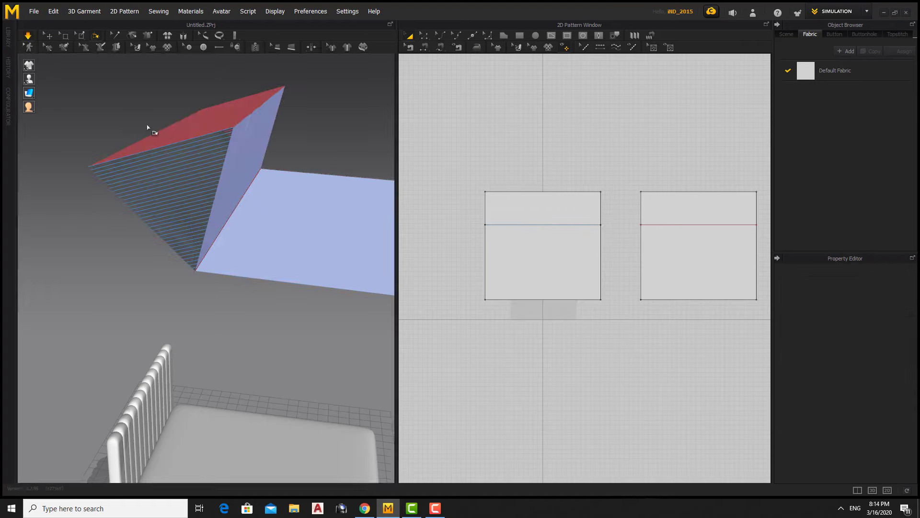
{"action": "mouse_move", "coordinate": [147, 127]}
{"action": "right_mouse_down"}
{"action": "mouse_move", "coordinate": [273, 154]}
{"action": "mouse_move", "coordinate": [231, 279]}
{"action": "mouse_move", "coordinate": [288, 271]}
{"action": "mouse_move", "coordinate": [239, 202]}
{"action": "mouse_move", "coordinate": [329, 201]}
{"action": "mouse_move", "coordinate": [243, 218]}
{"action": "mouse_move", "coordinate": [255, 226]}
{"action": "right_mouse_up"}
{"action": "key", "text": "space"}
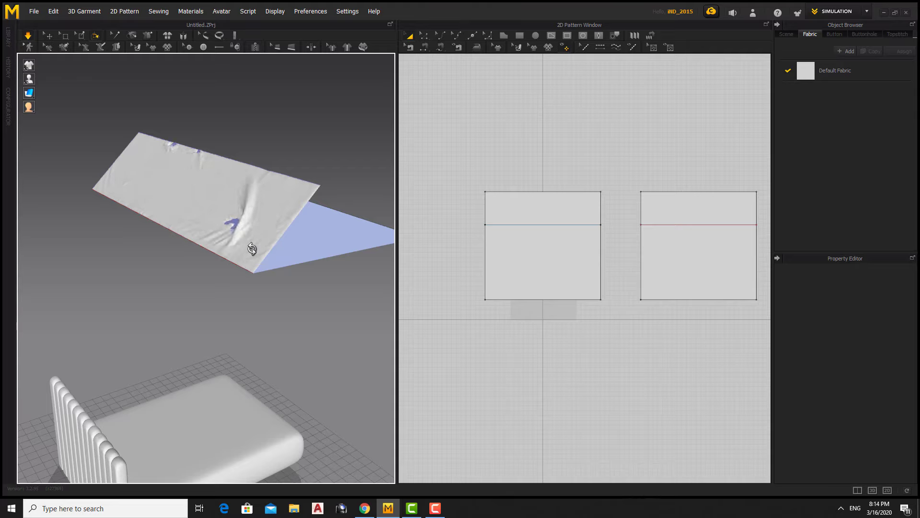
Check the fold line at angle 338, strength 5, and inspect the wrinkled cloth
{"action": "mouse_move", "coordinate": [231, 134]}
{"action": "right_mouse_down"}
{"action": "mouse_move", "coordinate": [212, 199]}
{"action": "mouse_move", "coordinate": [148, 206]}
{"action": "right_mouse_up"}
{"action": "scroll", "coordinate": [148, 205], "scroll_direction": "up", "scroll_amount": 5}
{"action": "left_click", "coordinate": [123, 156]}
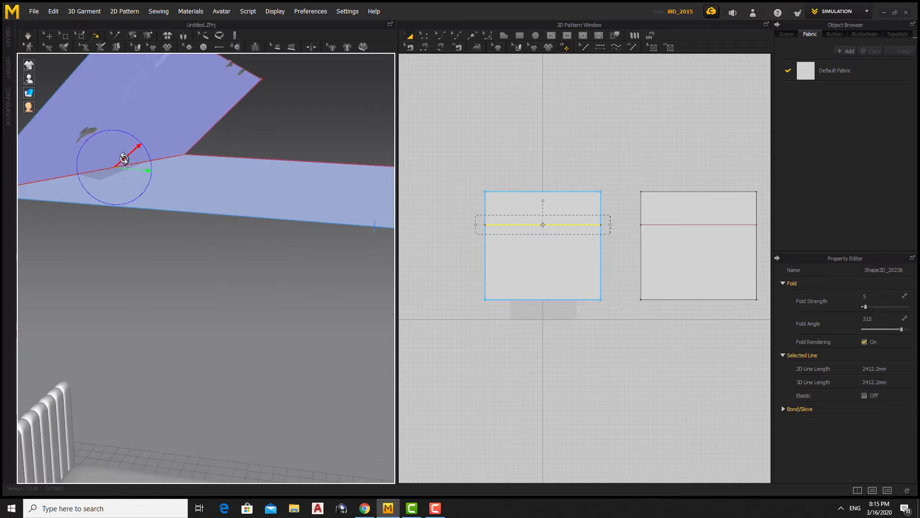
{"action": "scroll", "coordinate": [127, 162], "scroll_direction": "up", "scroll_amount": 3}
{"action": "scroll", "coordinate": [299, 143], "scroll_direction": "down", "scroll_amount": 4}
{"action": "left_click", "coordinate": [298, 143]}
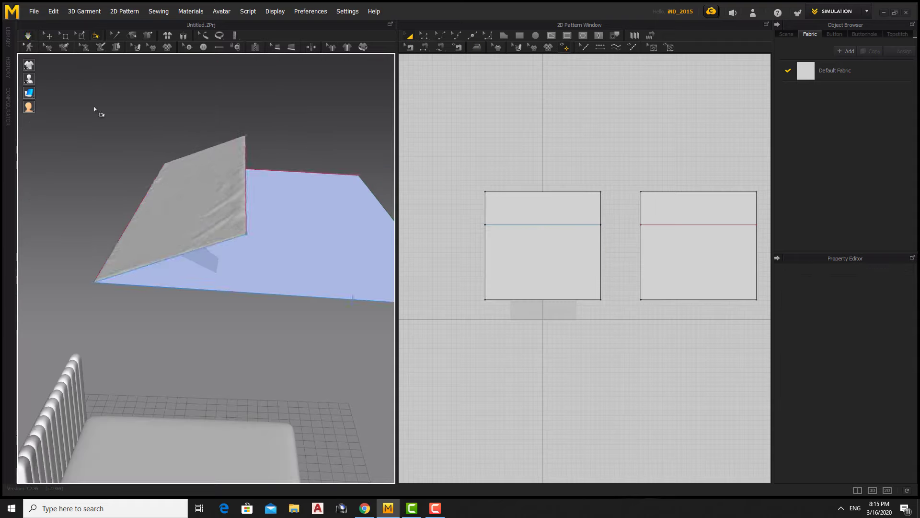
{"action": "left_click", "coordinate": [299, 235]}
{"action": "scroll", "coordinate": [257, 199], "scroll_direction": "down", "scroll_amount": 3}
Select both blanket panels and start draping them onto the bed
{"action": "left_click", "coordinate": [568, 225]}
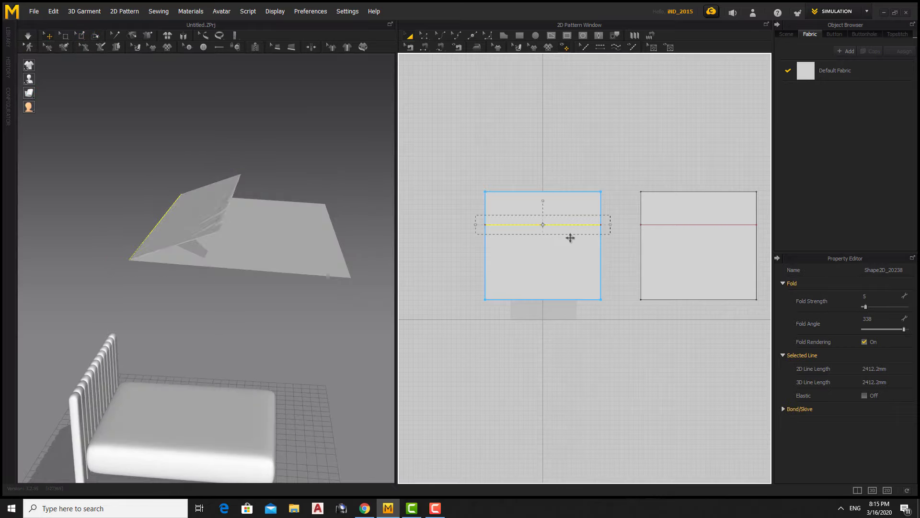
{"action": "left_click", "coordinate": [671, 225]}
{"action": "right_click_drag", "start_coordinate": [298, 230], "coordinate": [194, 226]}
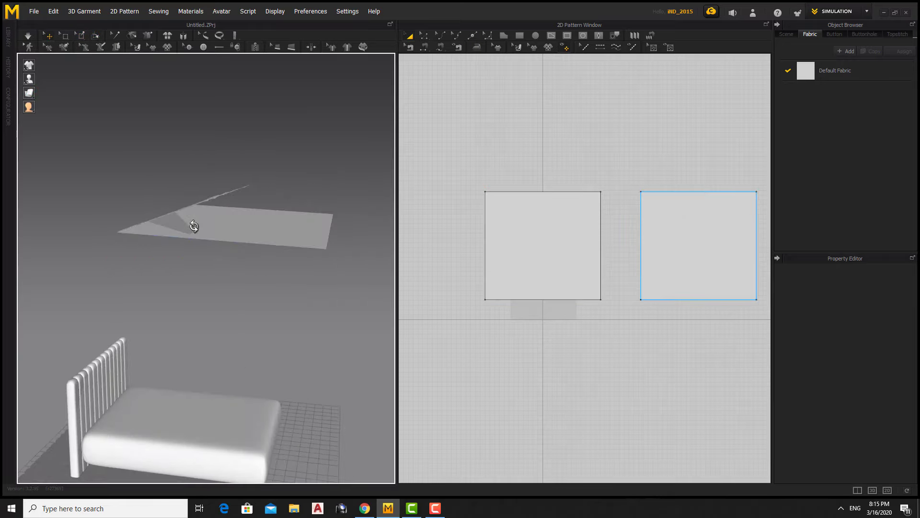
{"action": "left_click_drag", "start_coordinate": [733, 171], "coordinate": [509, 339]}
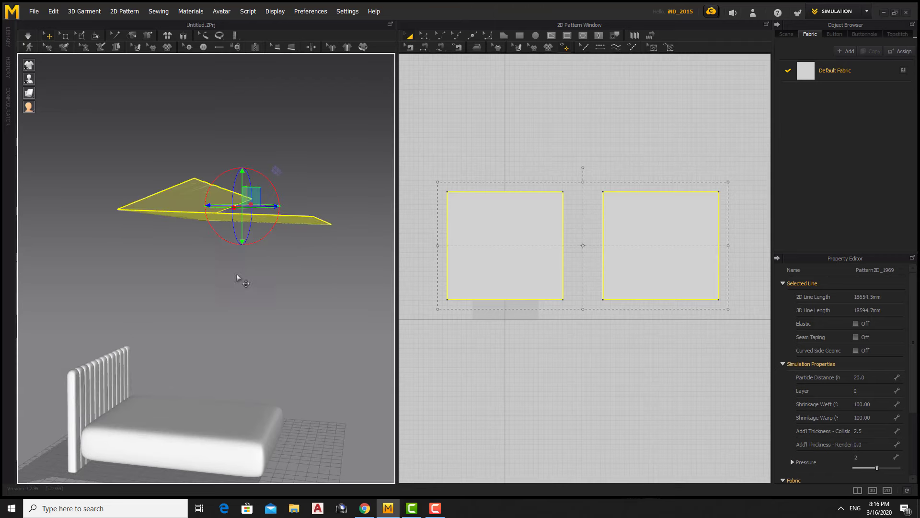
{"action": "right_click_drag", "start_coordinate": [237, 277], "coordinate": [239, 317]}
{"action": "scroll", "coordinate": [238, 317], "scroll_direction": "up", "scroll_amount": 5}
{"action": "key", "text": "space"}
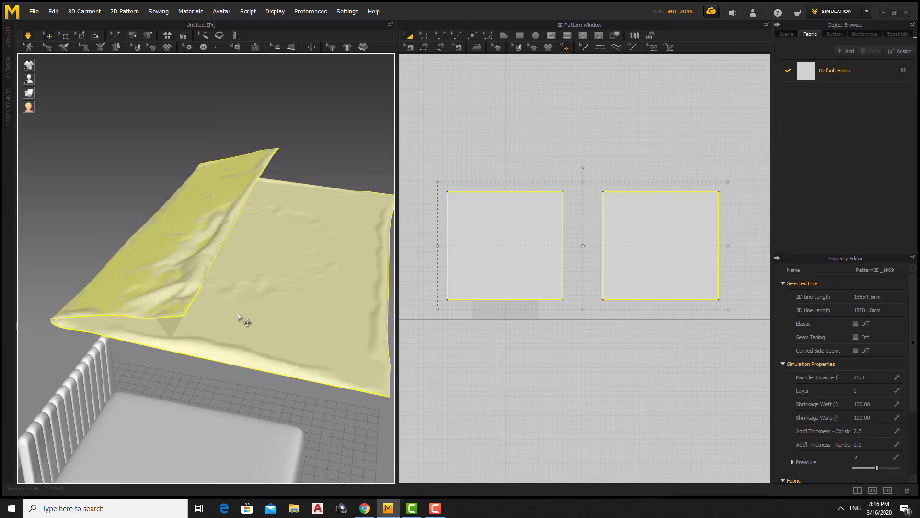
Stop the simulation once the blanket settles and edit its Add'l Thickness value
{"action": "key", "text": "space"}
{"action": "right_click_drag", "start_coordinate": [238, 317], "coordinate": [180, 342]}
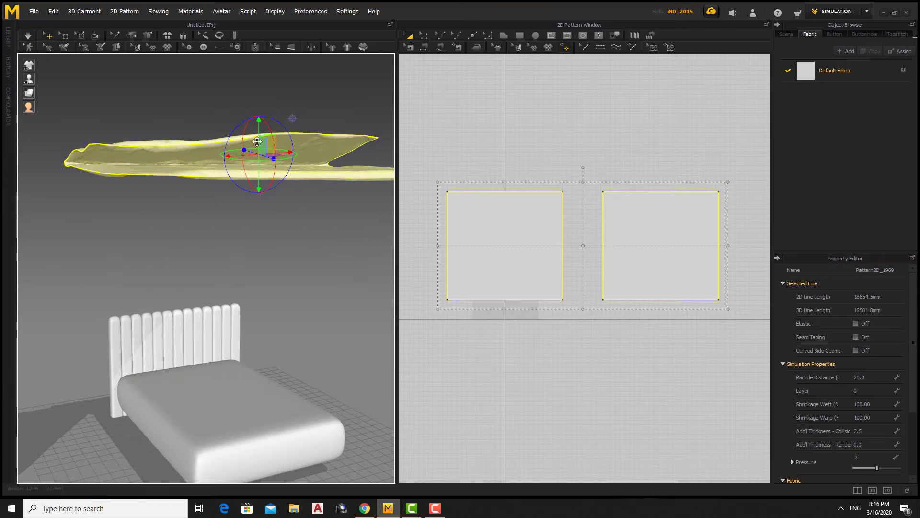
{"action": "right_click_drag", "start_coordinate": [254, 311], "coordinate": [385, 399]}
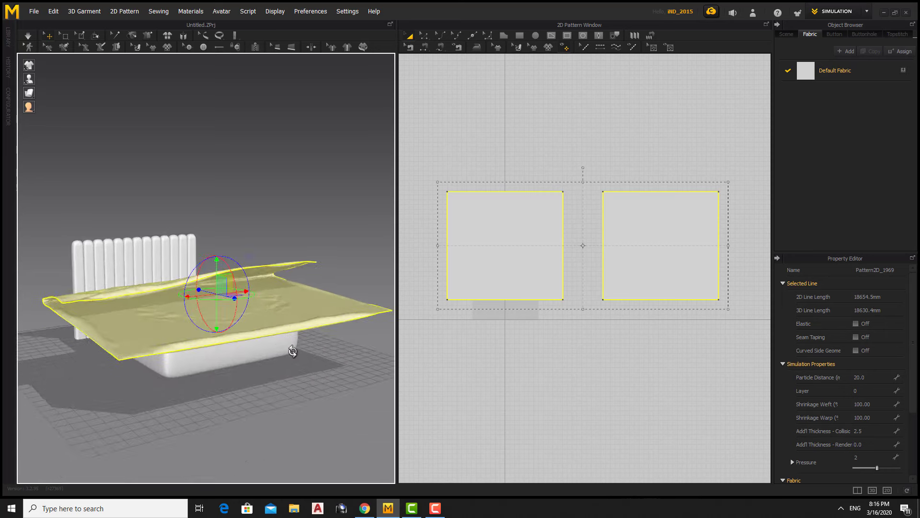
{"action": "right_click_drag", "start_coordinate": [385, 399], "coordinate": [301, 331]}
{"action": "scroll", "coordinate": [253, 191], "scroll_direction": "up", "scroll_amount": 3}
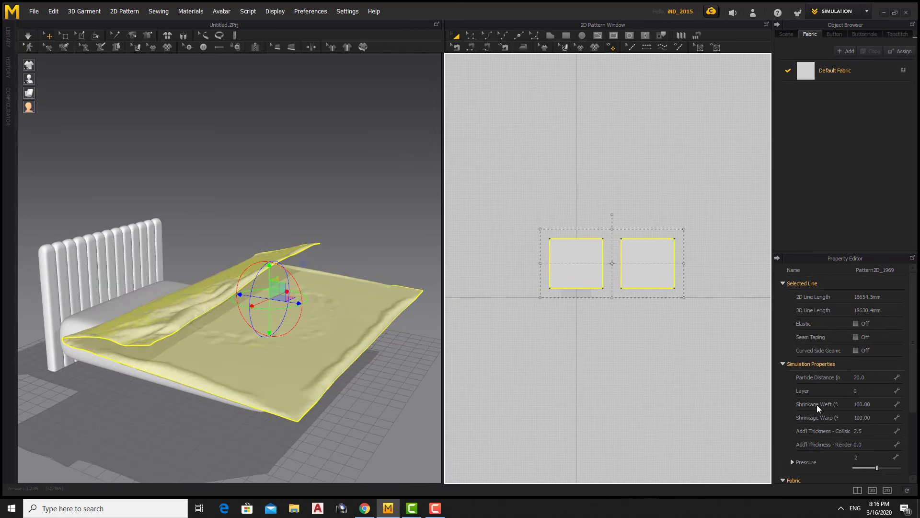
{"action": "left_click", "coordinate": [868, 443]}
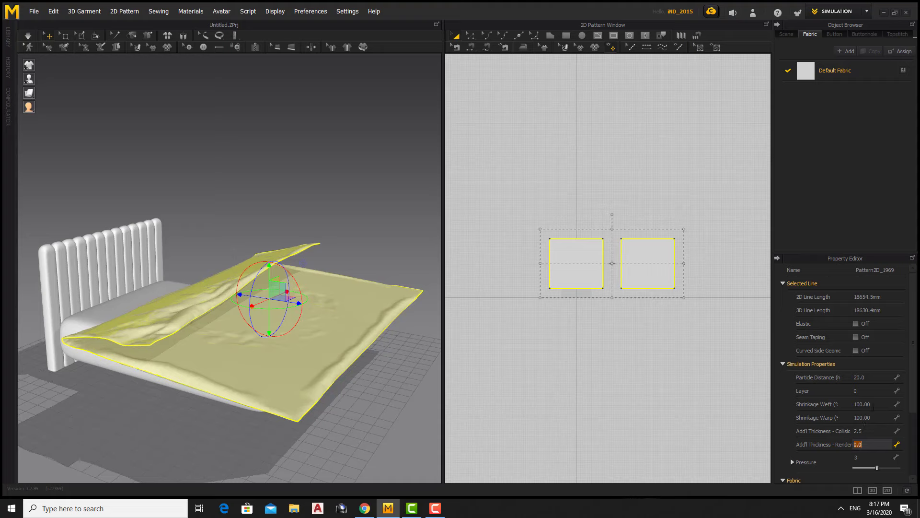
{"action": "mouse_move", "coordinate": [303, 348]}
{"action": "right_mouse_down"}
{"action": "mouse_move", "coordinate": [357, 404]}
{"action": "mouse_move", "coordinate": [322, 387]}
{"action": "right_mouse_up"}
{"action": "left_click", "coordinate": [357, 404]}
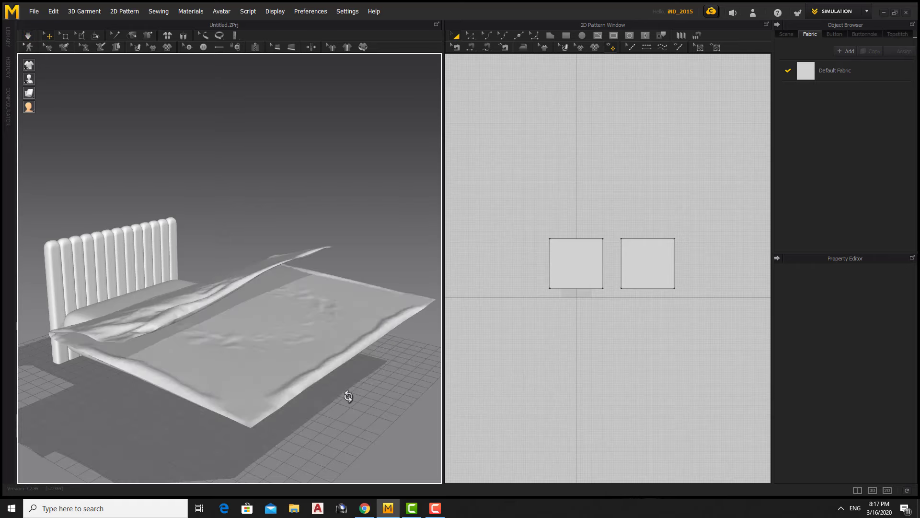
Select both blanket patterns and let them drape fully over the bed toward the floor
{"action": "key", "text": "ctrl+a"}
{"action": "left_click", "coordinate": [863, 445]}
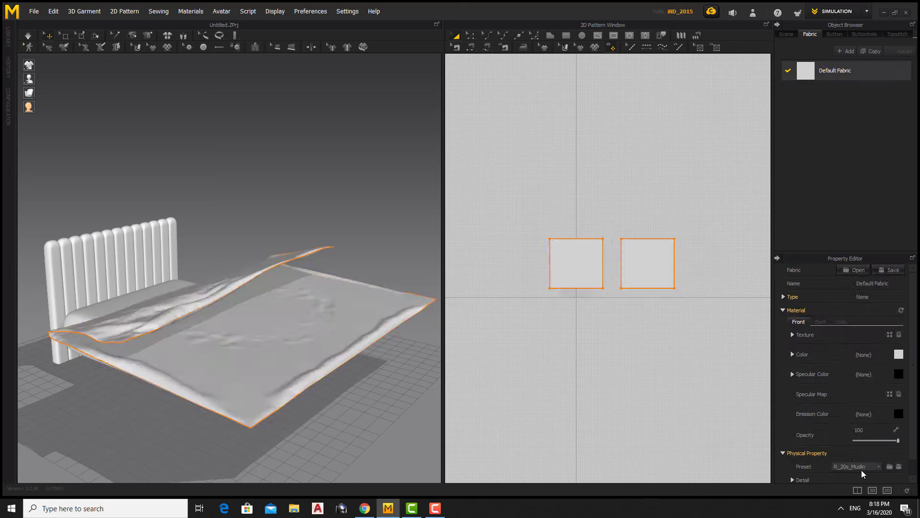
{"action": "left_click", "coordinate": [271, 243]}
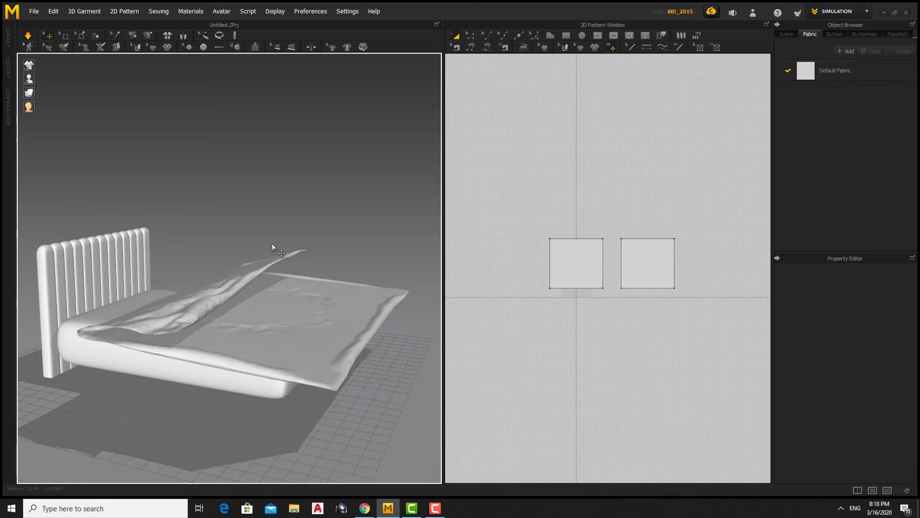
{"action": "key", "text": "ctrl+a"}
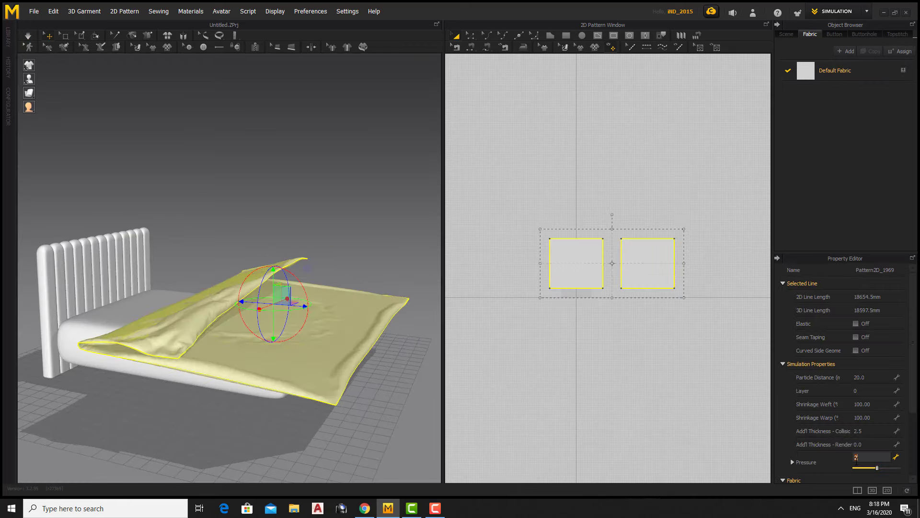
{"action": "left_click", "coordinate": [360, 221]}
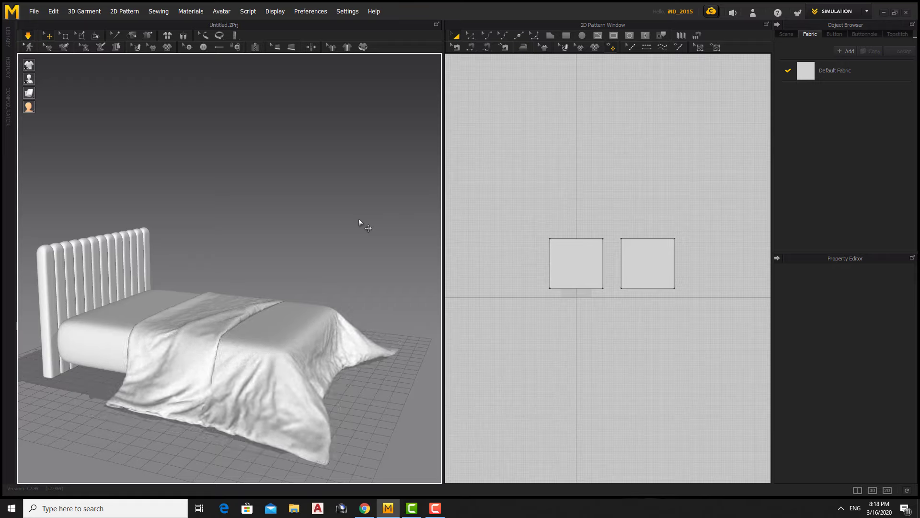
{"action": "mouse_move", "coordinate": [359, 218]}
{"action": "right_mouse_down"}
{"action": "mouse_move", "coordinate": [222, 361]}
{"action": "mouse_move", "coordinate": [238, 353]}
{"action": "mouse_move", "coordinate": [285, 370]}
{"action": "mouse_move", "coordinate": [189, 378]}
{"action": "mouse_move", "coordinate": [277, 359]}
{"action": "mouse_move", "coordinate": [340, 330]}
{"action": "mouse_move", "coordinate": [195, 318]}
{"action": "mouse_move", "coordinate": [322, 323]}
{"action": "mouse_move", "coordinate": [325, 331]}
{"action": "mouse_move", "coordinate": [257, 333]}
{"action": "right_mouse_up"}
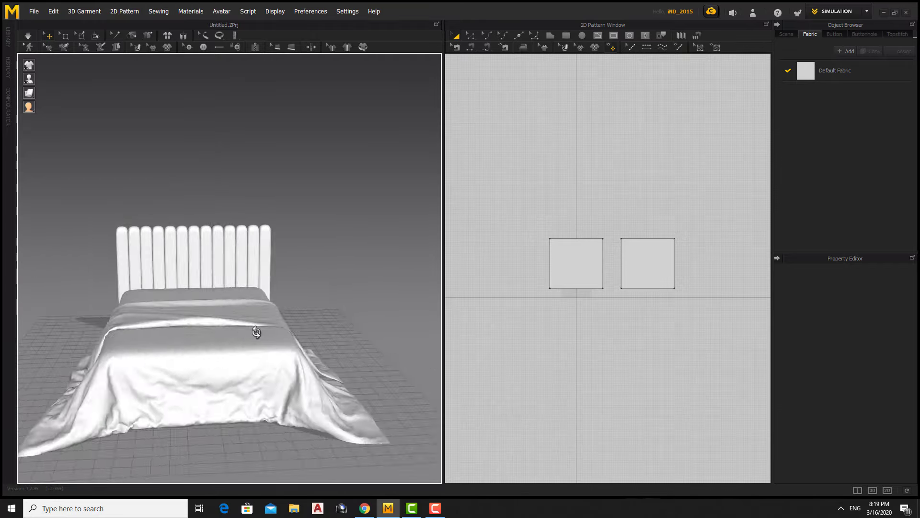
Set Particle Distance to 15 on both blanket patterns and restart the simulation
{"action": "left_click", "coordinate": [257, 332]}
{"action": "left_click", "coordinate": [350, 304]}
{"action": "right_click_drag", "start_coordinate": [349, 304], "coordinate": [364, 288]}
{"action": "key", "text": "ctrl+a"}
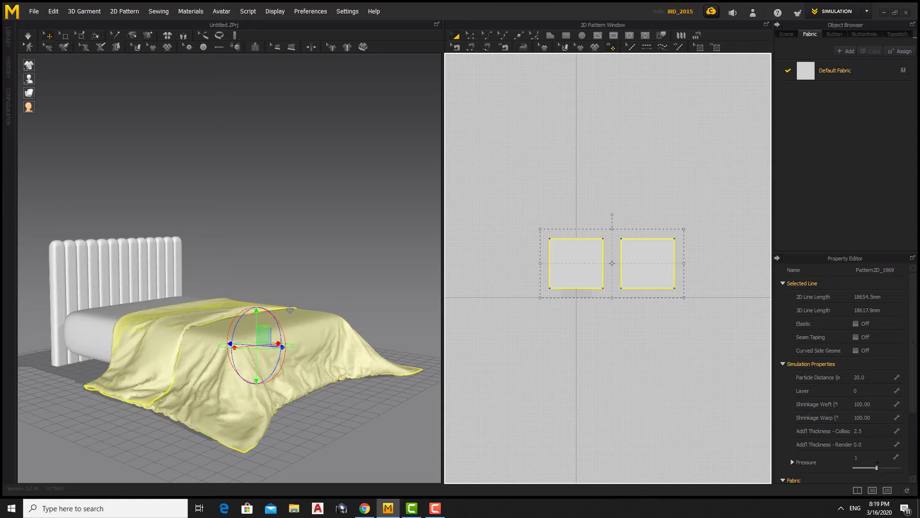
{"action": "left_click", "coordinate": [873, 377]}
{"action": "left_click", "coordinate": [331, 300]}
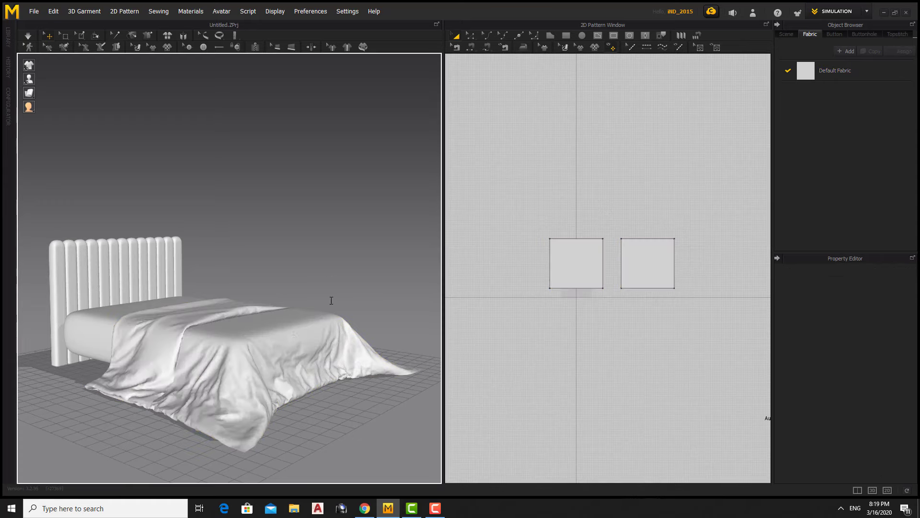
{"action": "key", "text": "space"}
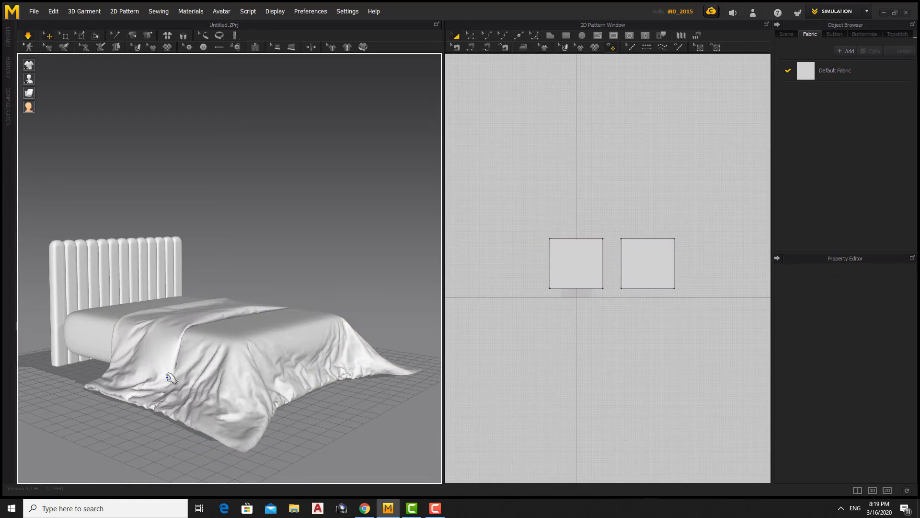
Set Shrinkage Weft/Warp to 102/104 on both blanket layers while rearranging the top layer
{"action": "left_click_drag", "start_coordinate": [168, 377], "coordinate": [170, 367]}
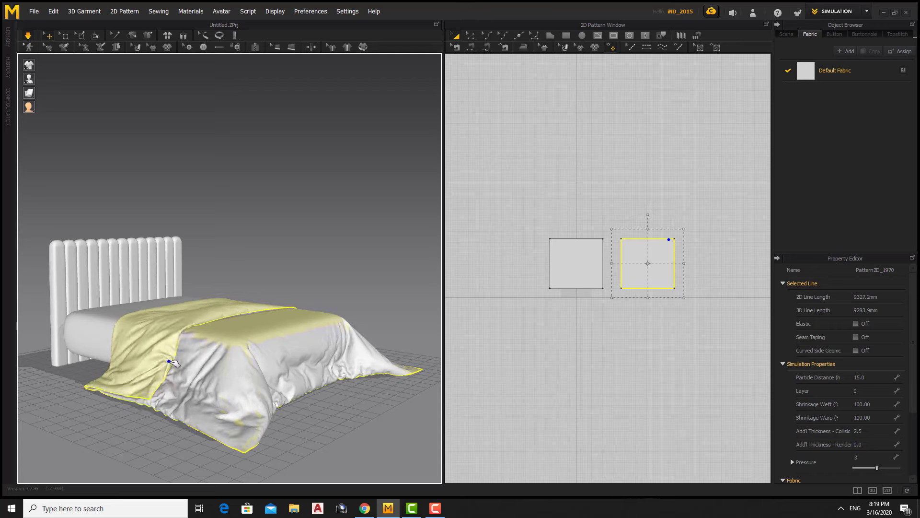
{"action": "left_click", "coordinate": [397, 426]}
{"action": "left_click", "coordinate": [168, 411]}
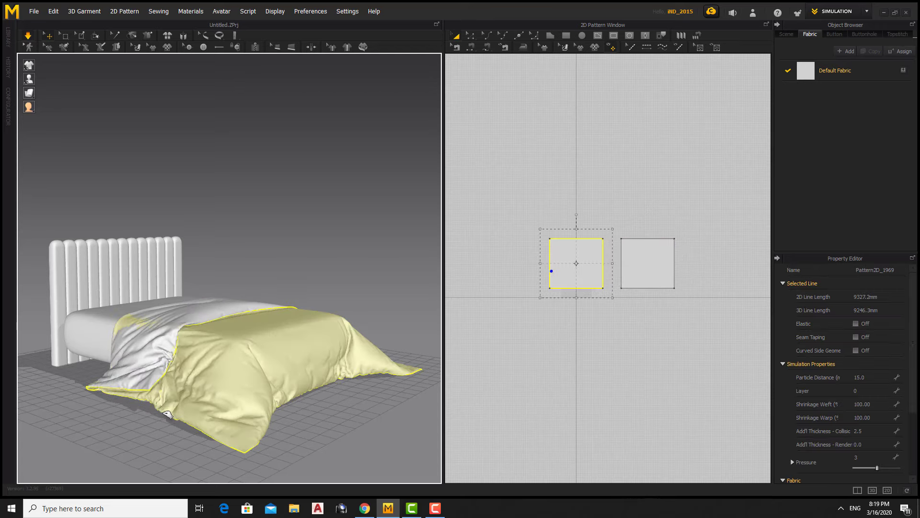
{"action": "left_click", "coordinate": [317, 274]}
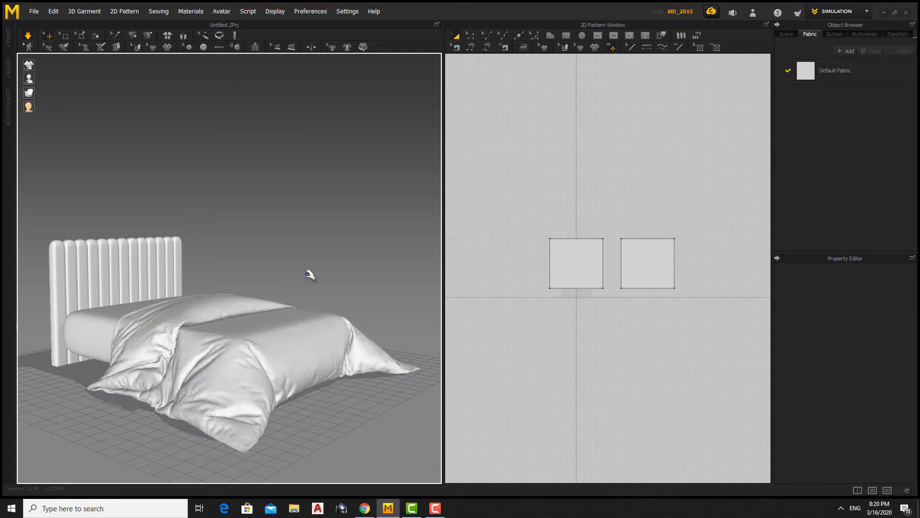
{"action": "mouse_move", "coordinate": [272, 327]}
{"action": "right_mouse_down"}
{"action": "mouse_move", "coordinate": [245, 379]}
{"action": "mouse_move", "coordinate": [220, 318]}
{"action": "mouse_move", "coordinate": [180, 308]}
{"action": "mouse_move", "coordinate": [307, 318]}
{"action": "right_mouse_up"}
{"action": "left_click_drag", "start_coordinate": [714, 201], "coordinate": [550, 310]}
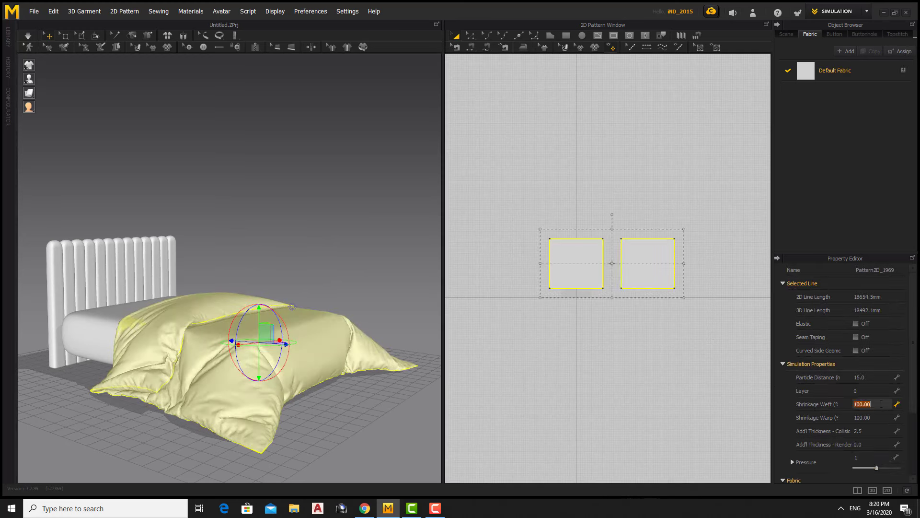
{"action": "left_click", "coordinate": [323, 175]}
{"action": "right_click_drag", "start_coordinate": [323, 175], "coordinate": [223, 344]}
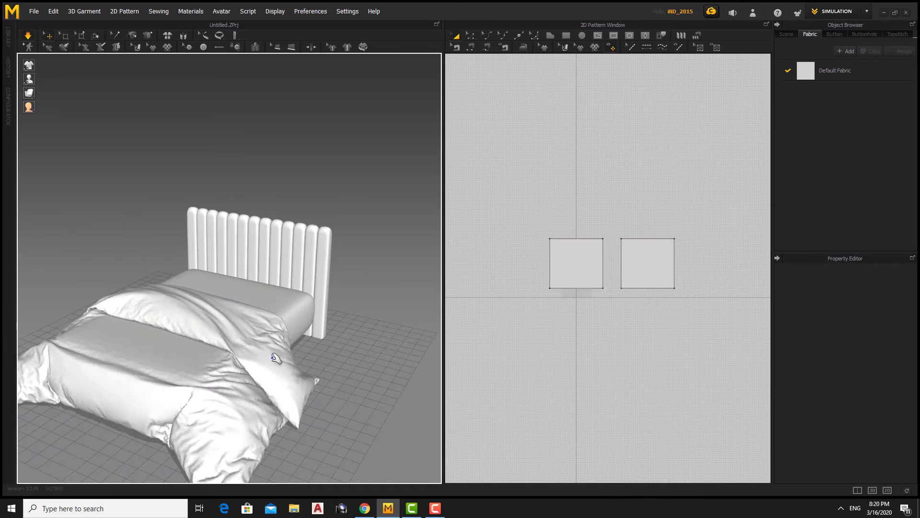
{"action": "left_click_drag", "start_coordinate": [700, 201], "coordinate": [527, 343]}
{"action": "right_click_drag", "start_coordinate": [565, 436], "coordinate": [246, 367]}
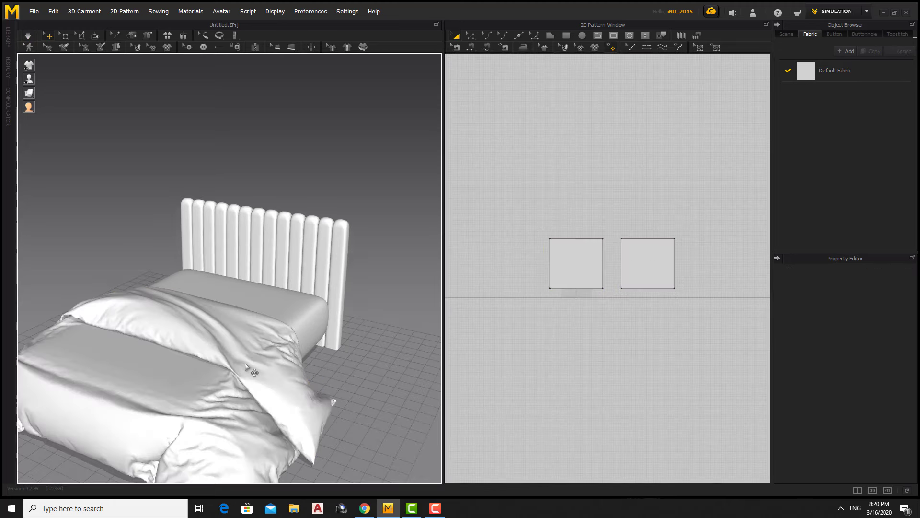
Pull the lower cloth layer and bedspread by their corners to even out the drape
{"action": "left_click", "coordinate": [252, 368]}
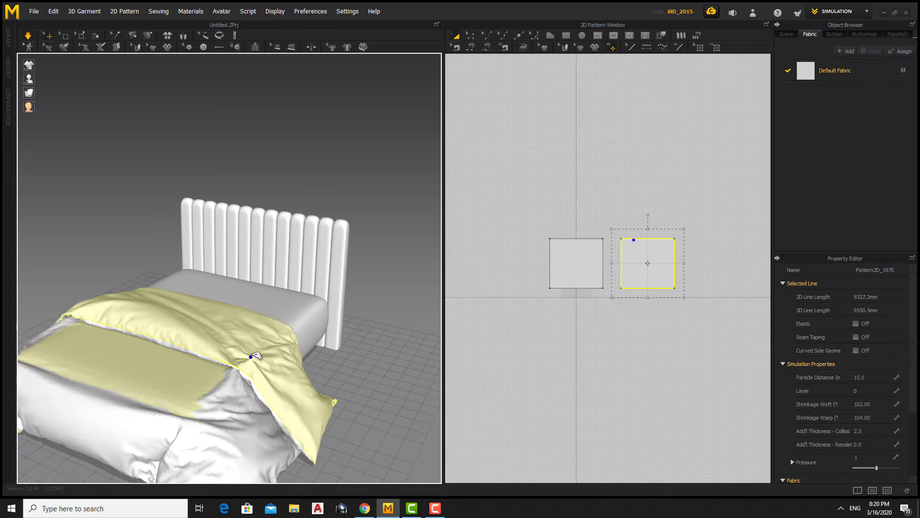
{"action": "left_click", "coordinate": [247, 417]}
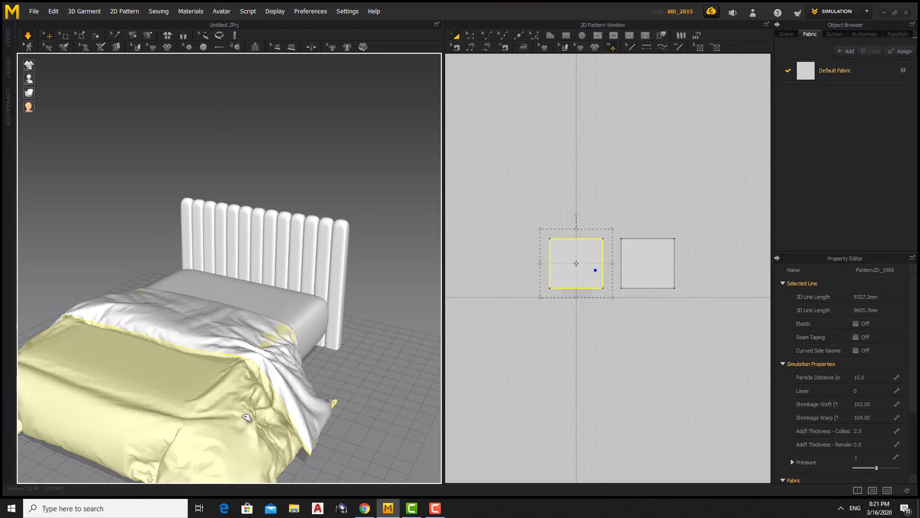
{"action": "mouse_move", "coordinate": [291, 407]}
{"action": "right_mouse_down"}
{"action": "mouse_move", "coordinate": [329, 407]}
{"action": "mouse_move", "coordinate": [287, 413]}
{"action": "right_mouse_up"}
{"action": "left_click", "coordinate": [278, 406]}
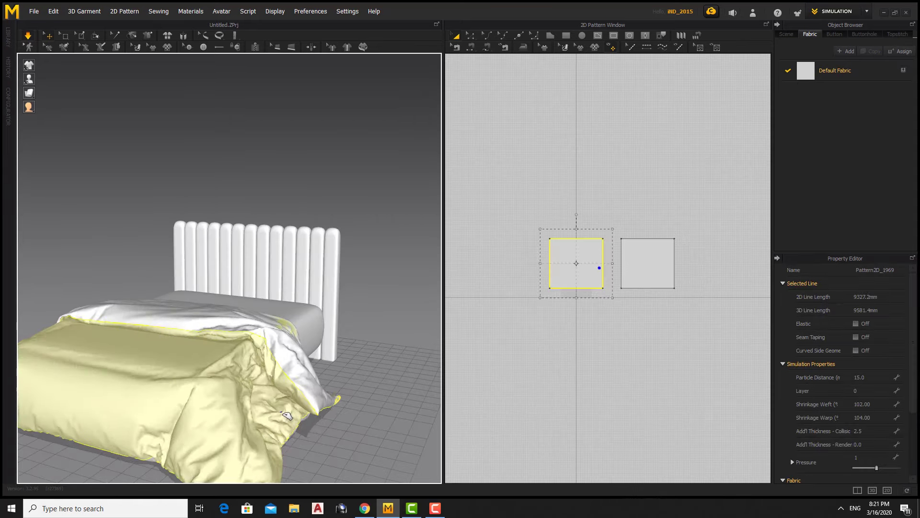
{"action": "left_click", "coordinate": [372, 412]}
{"action": "mouse_move", "coordinate": [372, 413]}
{"action": "right_mouse_down"}
{"action": "mouse_move", "coordinate": [255, 417]}
{"action": "mouse_move", "coordinate": [323, 376]}
{"action": "mouse_move", "coordinate": [228, 454]}
{"action": "mouse_move", "coordinate": [257, 424]}
{"action": "mouse_move", "coordinate": [226, 427]}
{"action": "mouse_move", "coordinate": [246, 364]}
{"action": "mouse_move", "coordinate": [240, 355]}
{"action": "mouse_move", "coordinate": [248, 408]}
{"action": "mouse_move", "coordinate": [245, 383]}
{"action": "mouse_move", "coordinate": [257, 356]}
{"action": "right_mouse_up"}
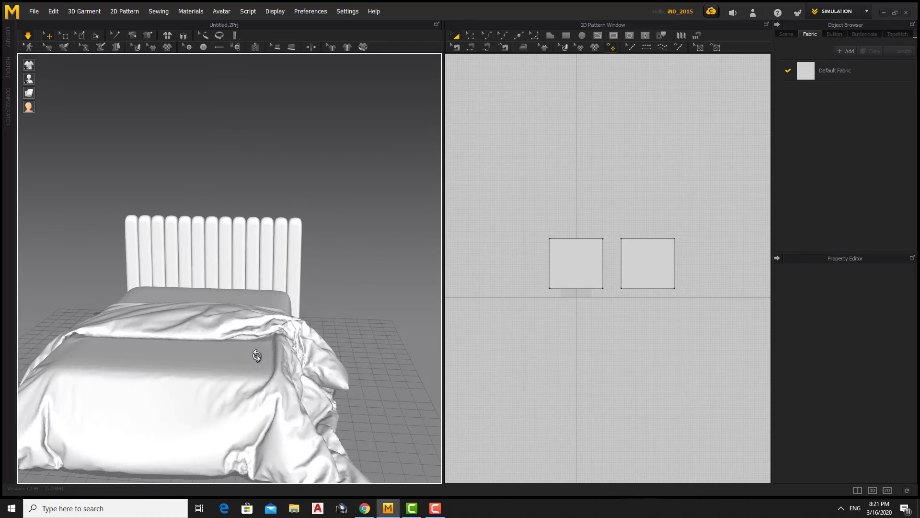
{"action": "left_click", "coordinate": [261, 356]}
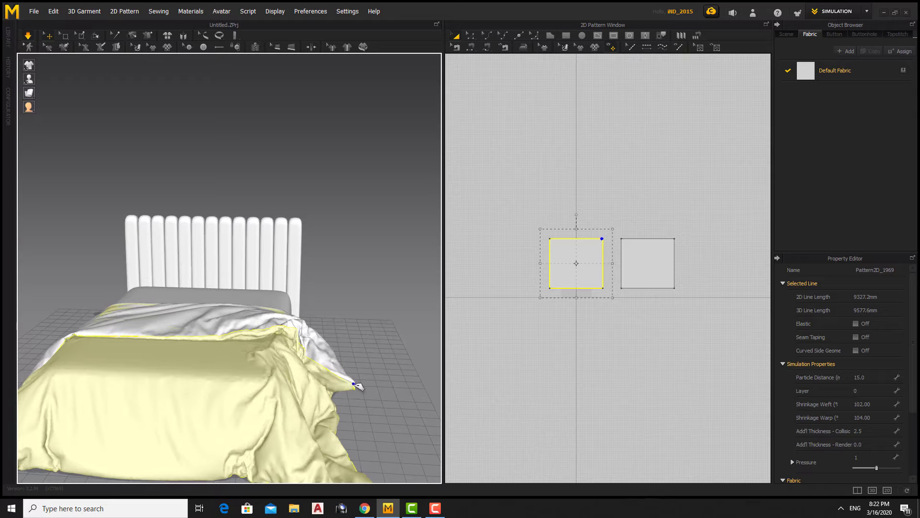
{"action": "left_click", "coordinate": [349, 332]}
Pull the duvet's hanging corner into place, checking the bed from several angles
{"action": "mouse_move", "coordinate": [304, 353]}
{"action": "right_mouse_down"}
{"action": "mouse_move", "coordinate": [261, 360]}
{"action": "mouse_move", "coordinate": [341, 353]}
{"action": "mouse_move", "coordinate": [251, 375]}
{"action": "mouse_move", "coordinate": [281, 353]}
{"action": "mouse_move", "coordinate": [241, 351]}
{"action": "mouse_move", "coordinate": [273, 376]}
{"action": "mouse_move", "coordinate": [95, 376]}
{"action": "mouse_move", "coordinate": [278, 354]}
{"action": "mouse_move", "coordinate": [309, 373]}
{"action": "mouse_move", "coordinate": [308, 417]}
{"action": "right_mouse_up"}
{"action": "mouse_move", "coordinate": [296, 356]}
{"action": "right_mouse_down"}
{"action": "mouse_move", "coordinate": [220, 355]}
{"action": "mouse_move", "coordinate": [219, 387]}
{"action": "mouse_move", "coordinate": [297, 395]}
{"action": "right_mouse_up"}
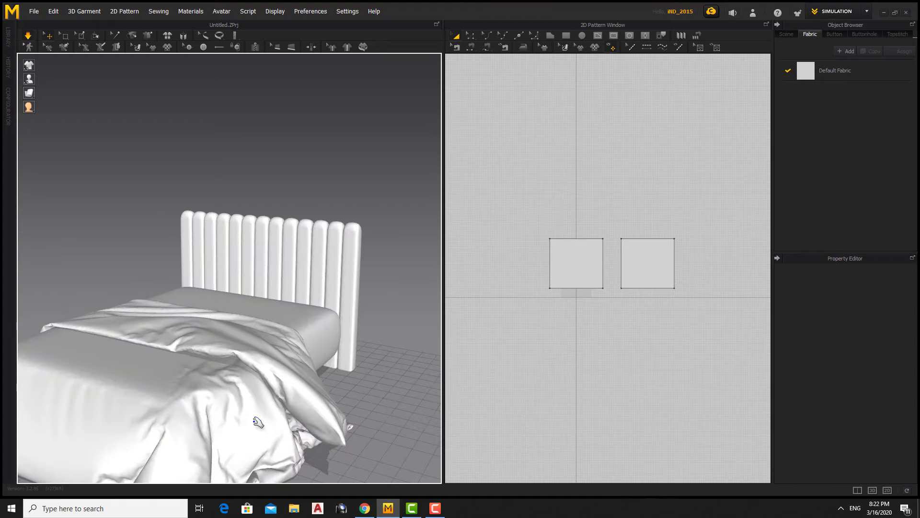
{"action": "right_click_drag", "start_coordinate": [258, 422], "coordinate": [313, 418]}
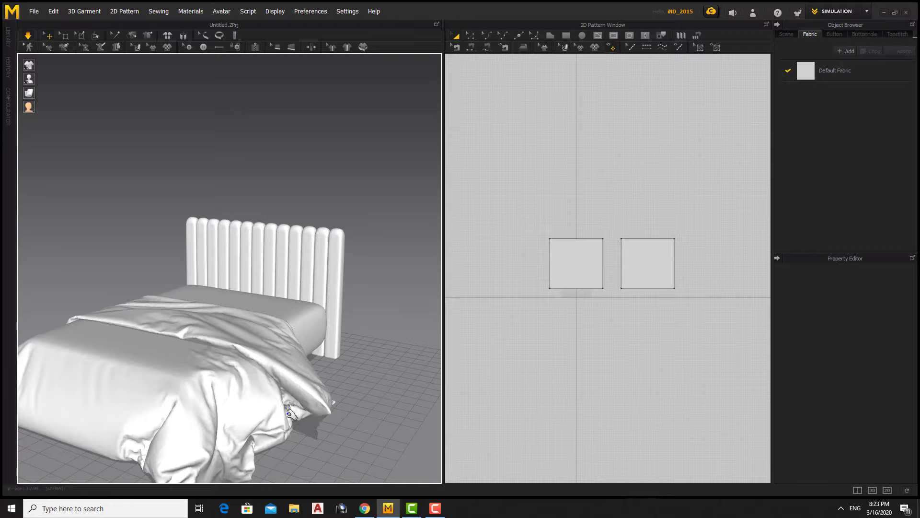
{"action": "mouse_move", "coordinate": [260, 389]}
{"action": "right_mouse_down"}
{"action": "mouse_move", "coordinate": [220, 380]}
{"action": "mouse_move", "coordinate": [304, 396]}
{"action": "mouse_move", "coordinate": [323, 385]}
{"action": "mouse_move", "coordinate": [192, 378]}
{"action": "mouse_move", "coordinate": [202, 345]}
{"action": "mouse_move", "coordinate": [207, 394]}
{"action": "right_mouse_up"}
{"action": "left_click", "coordinate": [344, 401]}
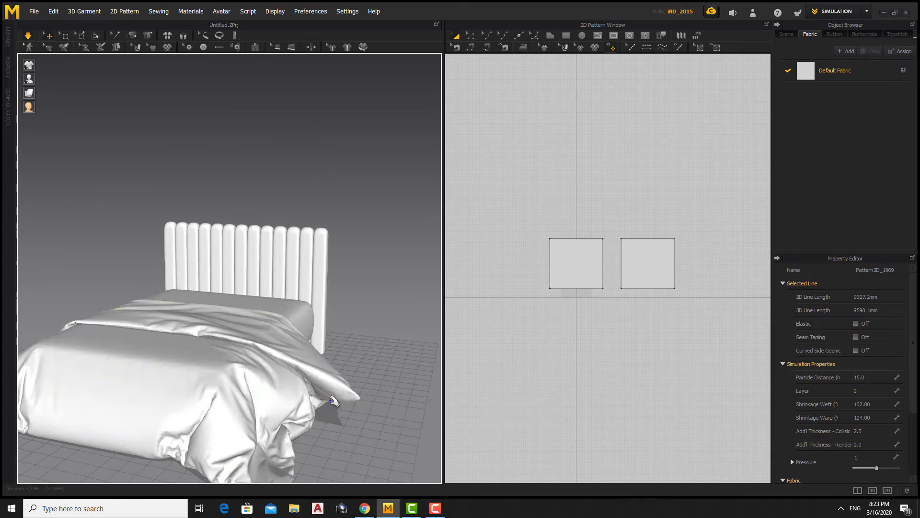
{"action": "left_click", "coordinate": [343, 416]}
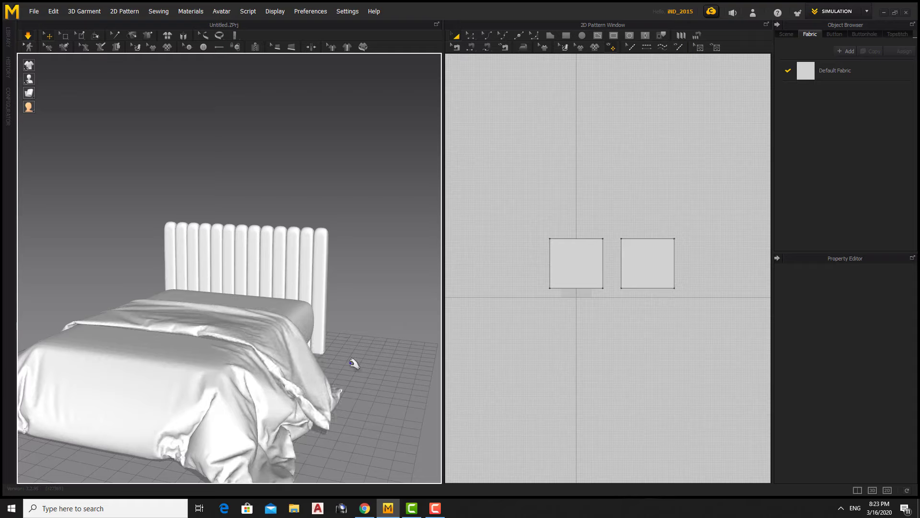
{"action": "mouse_move", "coordinate": [354, 365]}
{"action": "right_mouse_down"}
{"action": "mouse_move", "coordinate": [374, 369]}
{"action": "mouse_move", "coordinate": [410, 351]}
{"action": "mouse_move", "coordinate": [240, 427]}
{"action": "mouse_move", "coordinate": [406, 366]}
{"action": "mouse_move", "coordinate": [302, 371]}
{"action": "right_mouse_up"}
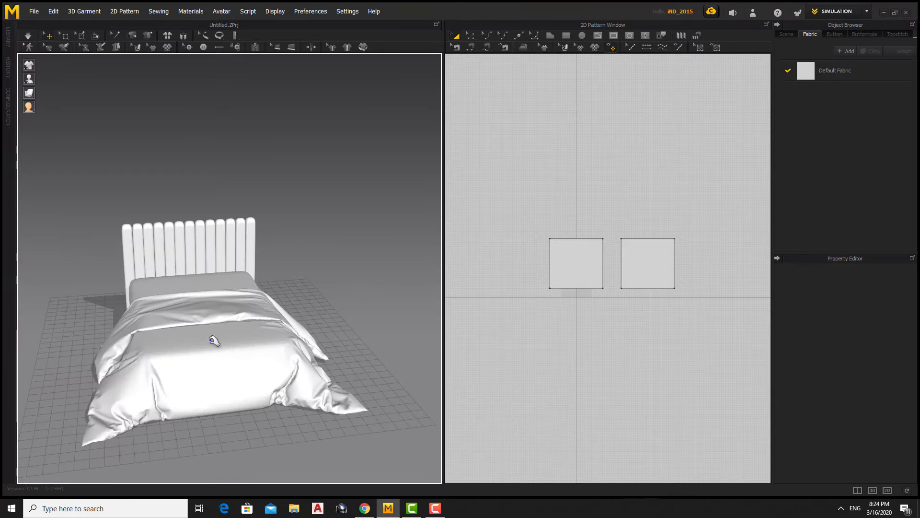
{"action": "right_click_drag", "start_coordinate": [212, 341], "coordinate": [237, 346]}
Pull the duvet cloth to adjust its drape along the bed side
{"action": "left_click", "coordinate": [237, 345]}
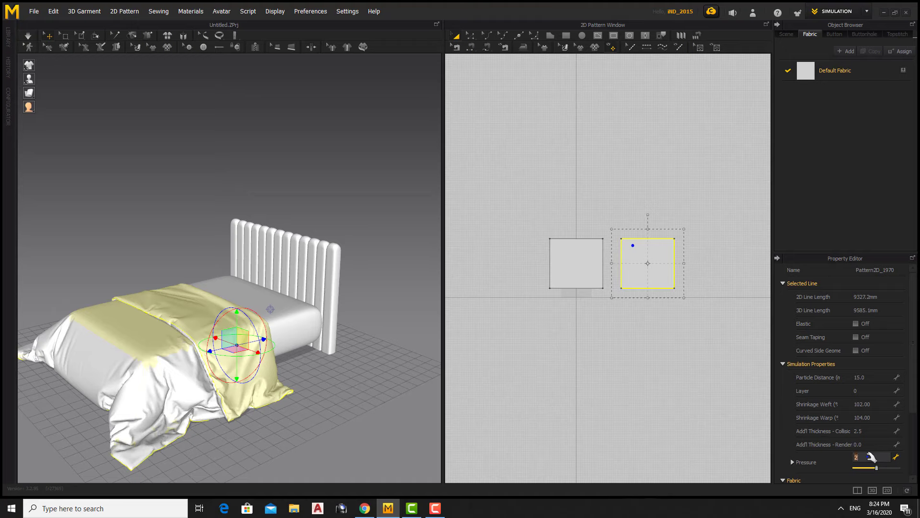
{"action": "left_click", "coordinate": [594, 256]}
{"action": "key", "text": "Escape"}
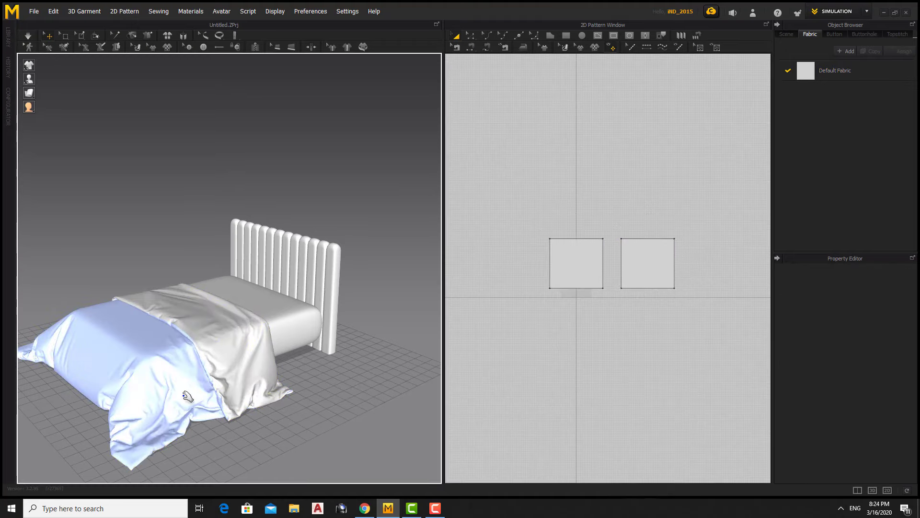
{"action": "mouse_move", "coordinate": [254, 377]}
{"action": "right_mouse_down"}
{"action": "mouse_move", "coordinate": [269, 402]}
{"action": "mouse_move", "coordinate": [360, 421]}
{"action": "mouse_move", "coordinate": [319, 384]}
{"action": "mouse_move", "coordinate": [224, 402]}
{"action": "right_mouse_up"}
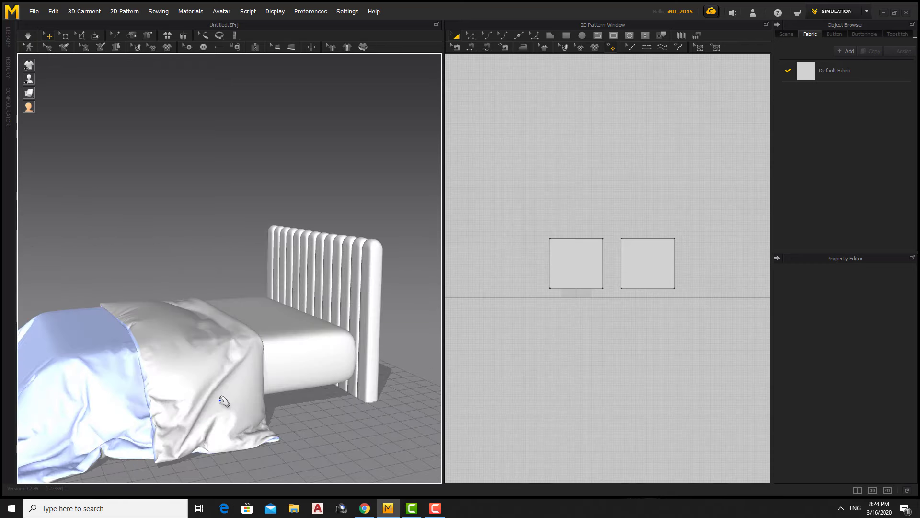
{"action": "left_click_drag", "start_coordinate": [181, 334], "coordinate": [192, 319]}
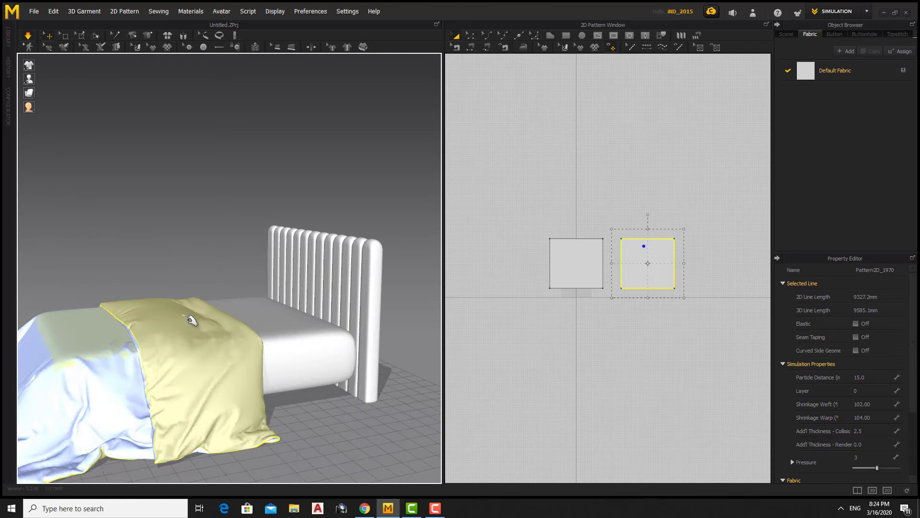
{"action": "left_click", "coordinate": [183, 264]}
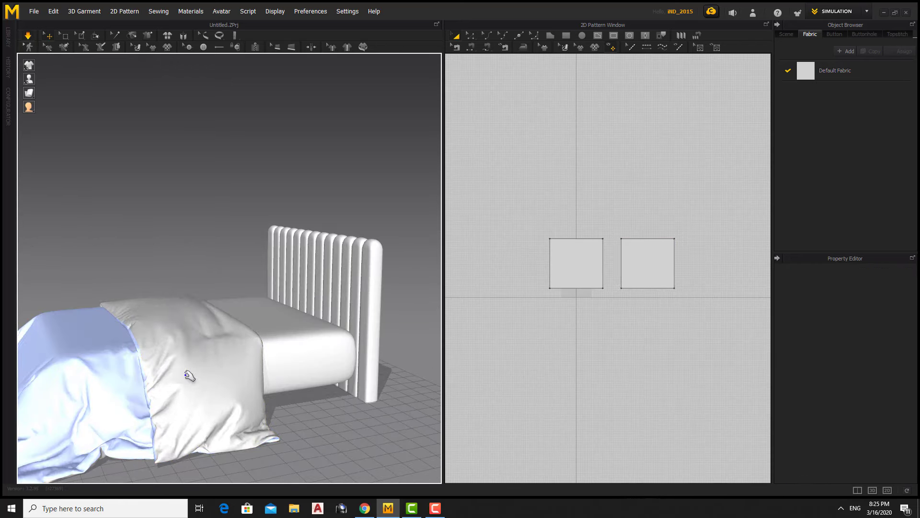
{"action": "mouse_move", "coordinate": [190, 375]}
{"action": "right_mouse_down"}
{"action": "mouse_move", "coordinate": [353, 370]}
{"action": "mouse_move", "coordinate": [113, 357]}
{"action": "right_mouse_up"}
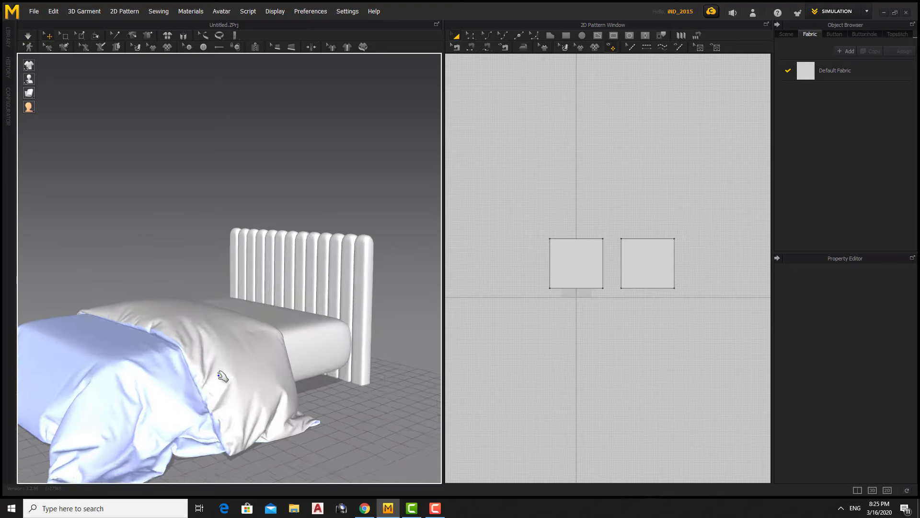
{"action": "left_click", "coordinate": [113, 357]}
{"action": "left_click", "coordinate": [129, 226]}
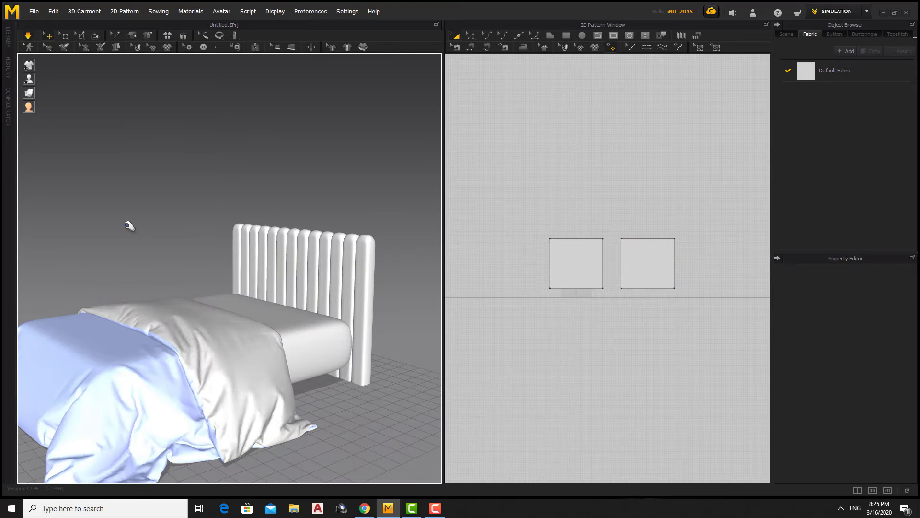
{"action": "mouse_move", "coordinate": [129, 225]}
{"action": "right_mouse_down"}
{"action": "mouse_move", "coordinate": [217, 321]}
{"action": "mouse_move", "coordinate": [341, 329]}
{"action": "mouse_move", "coordinate": [220, 307]}
{"action": "mouse_move", "coordinate": [189, 356]}
{"action": "mouse_move", "coordinate": [123, 381]}
{"action": "mouse_move", "coordinate": [734, 214]}
{"action": "right_mouse_up"}
Enter a higher Pressure value for the right-hand duvet panel so it puffs up
{"action": "left_click_drag", "start_coordinate": [733, 214], "coordinate": [532, 307]}
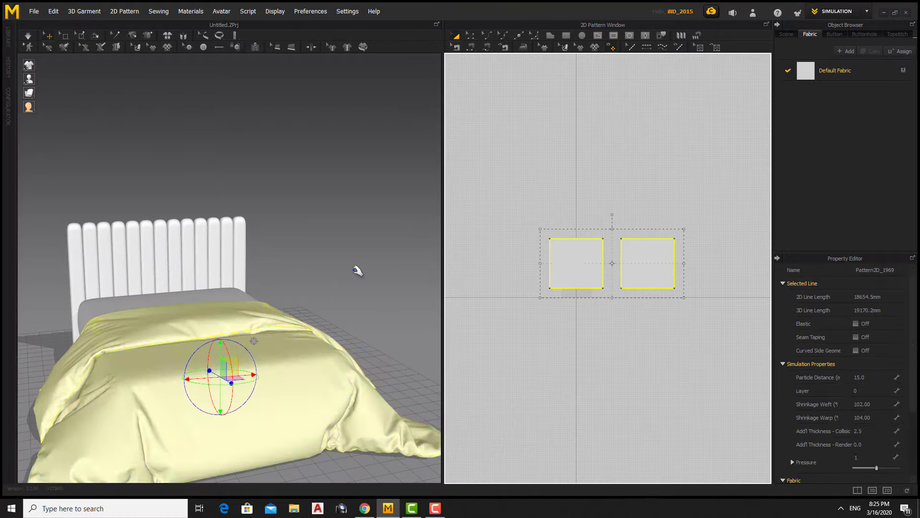
{"action": "left_click", "coordinate": [357, 270]}
{"action": "mouse_move", "coordinate": [357, 270]}
{"action": "right_mouse_down"}
{"action": "mouse_move", "coordinate": [425, 364]}
{"action": "mouse_move", "coordinate": [329, 324]}
{"action": "mouse_move", "coordinate": [335, 397]}
{"action": "right_mouse_up"}
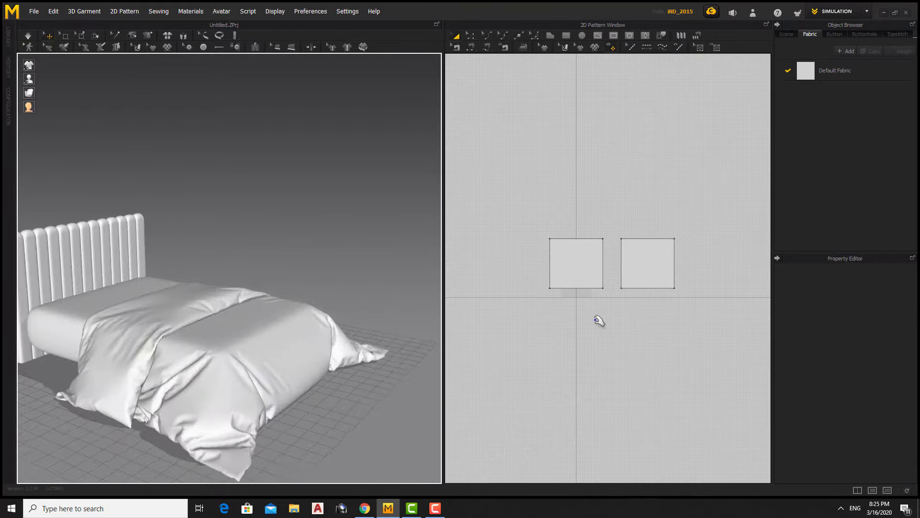
{"action": "left_click", "coordinate": [666, 263]}
{"action": "left_click", "coordinate": [869, 456]}
{"action": "type", "text": "2.5"}
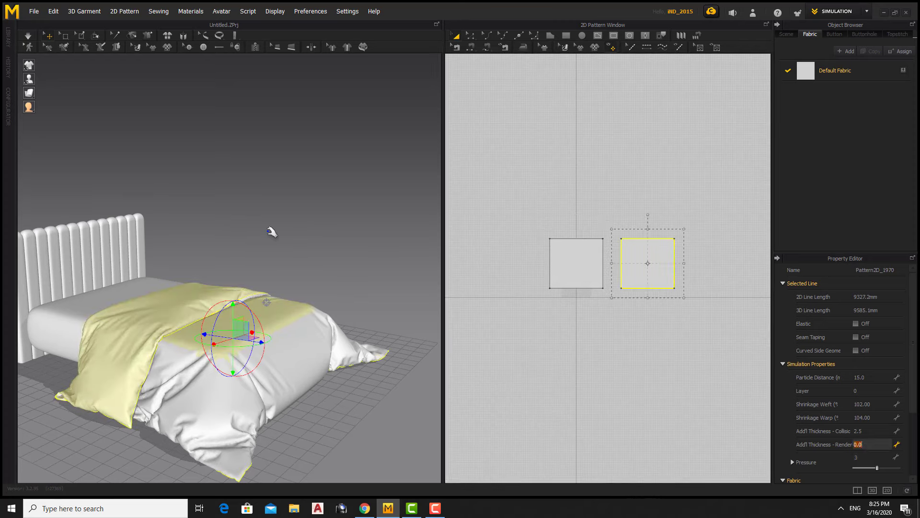
{"action": "left_click", "coordinate": [272, 232]}
{"action": "right_click_drag", "start_coordinate": [272, 232], "coordinate": [228, 242]}
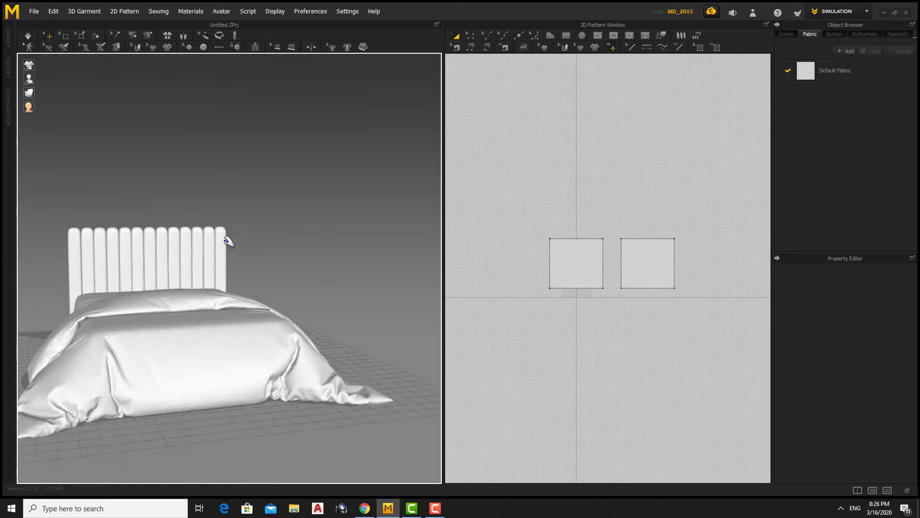
Offset a 120 mm internal line inside the left duvet panel
{"action": "left_click", "coordinate": [647, 263]}
{"action": "left_click", "coordinate": [578, 263]}
{"action": "scroll", "coordinate": [556, 254], "scroll_direction": "up", "scroll_amount": 3}
{"action": "right_click", "coordinate": [569, 254]}
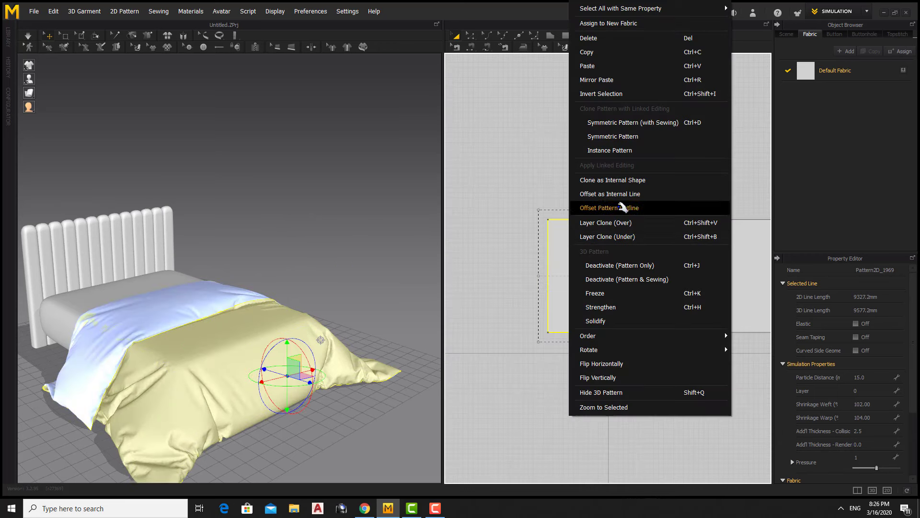
{"action": "left_click", "coordinate": [648, 196]}
{"action": "key", "text": "BackSpace"}
{"action": "key", "text": "BackSpace"}
{"action": "type", "text": "1001"}
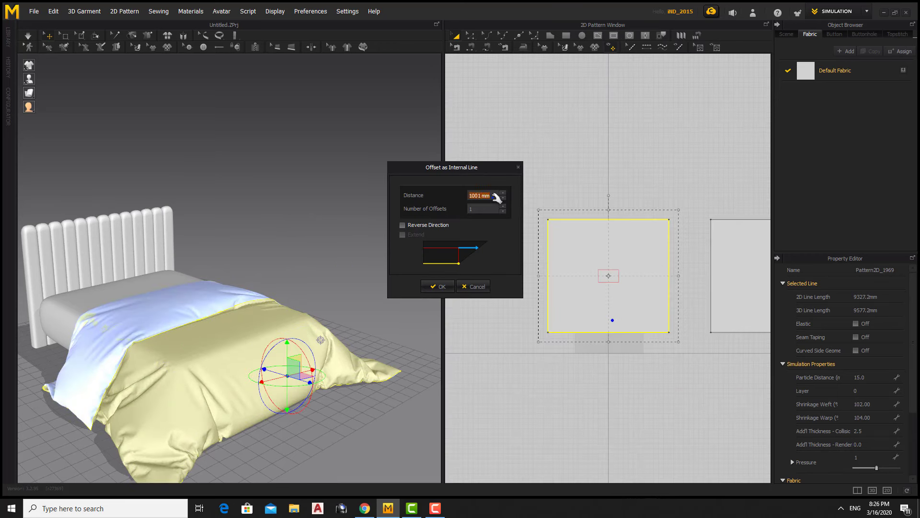
{"action": "left_click", "coordinate": [491, 209]}
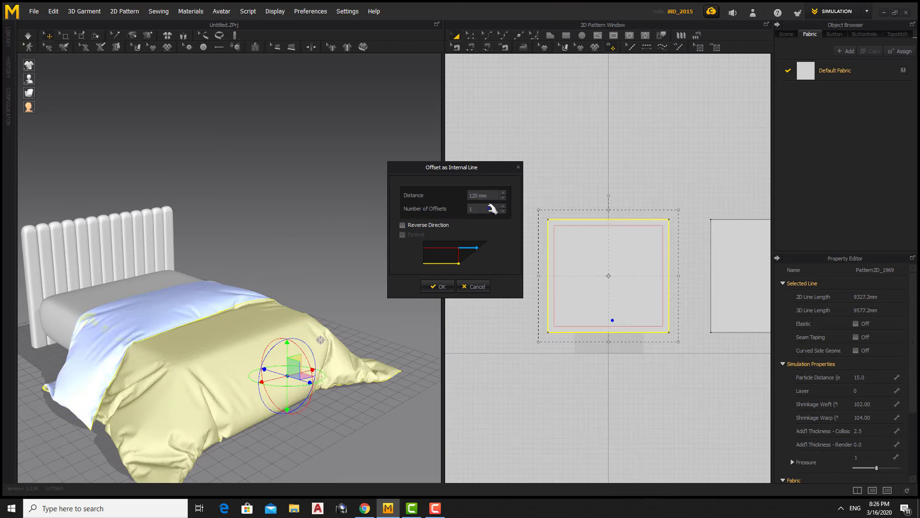
{"action": "left_click", "coordinate": [453, 285]}
Raise the new internal line's fold strength and run a short cloth simulation
{"action": "left_click", "coordinate": [373, 307]}
{"action": "right_click_drag", "start_coordinate": [373, 307], "coordinate": [309, 355]}
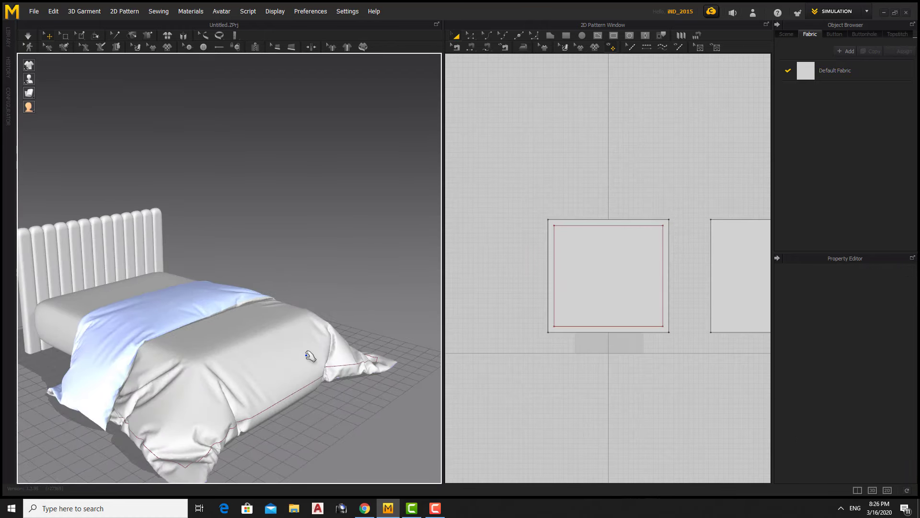
{"action": "left_click", "coordinate": [310, 355]}
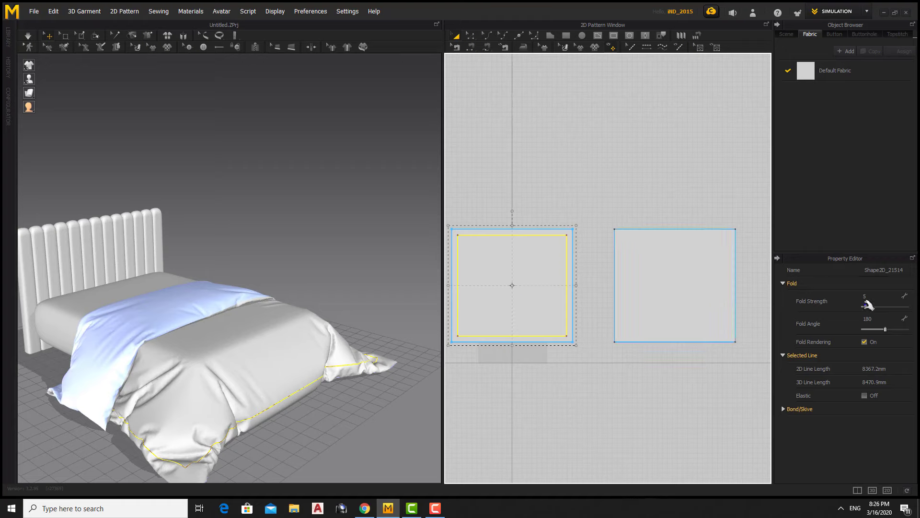
{"action": "left_click_drag", "start_coordinate": [873, 307], "coordinate": [879, 307]}
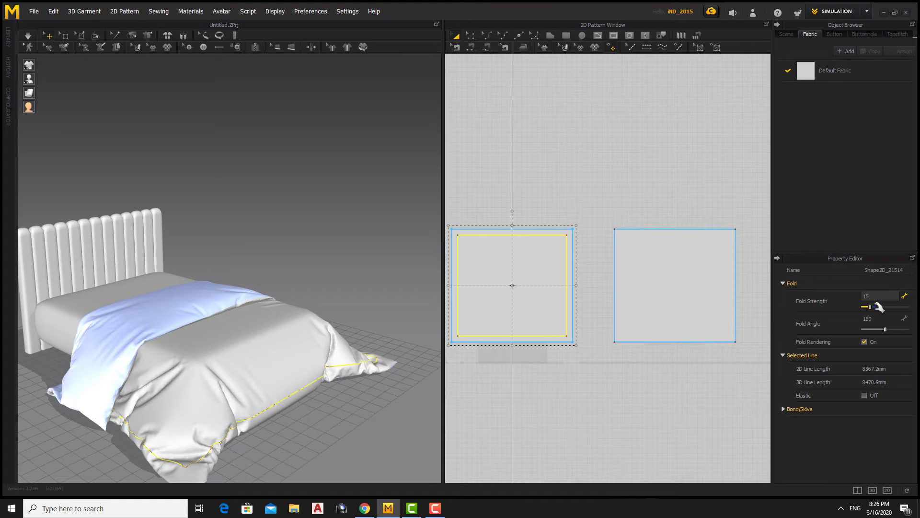
{"action": "left_click", "coordinate": [399, 253]}
{"action": "right_click_drag", "start_coordinate": [399, 253], "coordinate": [336, 301]}
{"action": "key", "text": "space"}
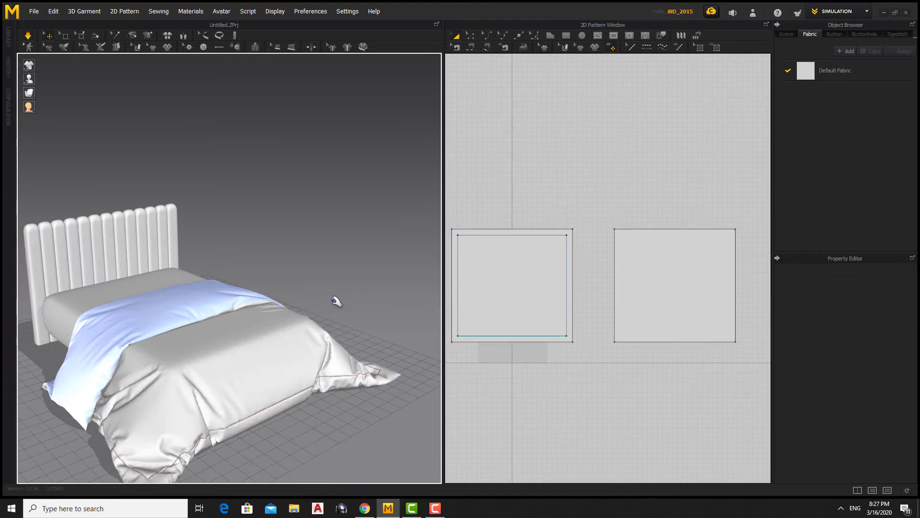
{"action": "key", "text": "space"}
Orbit around the bed to inspect the re-settled duvet
{"action": "scroll", "coordinate": [305, 344], "scroll_direction": "up", "scroll_amount": 3}
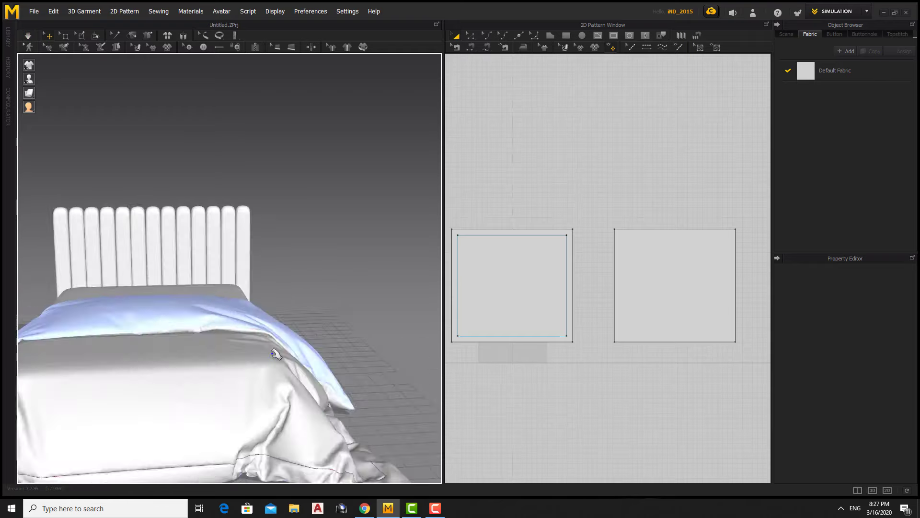
{"action": "scroll", "coordinate": [306, 350], "scroll_direction": "down", "scroll_amount": 3}
{"action": "right_click_drag", "start_coordinate": [306, 350], "coordinate": [307, 288]}
{"action": "scroll", "coordinate": [510, 259], "scroll_direction": "down", "scroll_amount": 3}
{"action": "key", "text": "ctrl+a"}
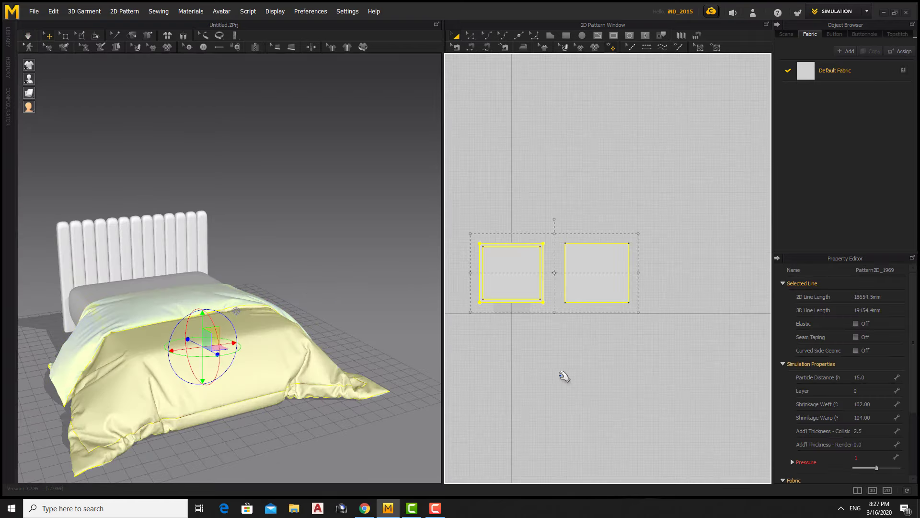
{"action": "left_click", "coordinate": [340, 292]}
{"action": "key", "text": "ctrl+a"}
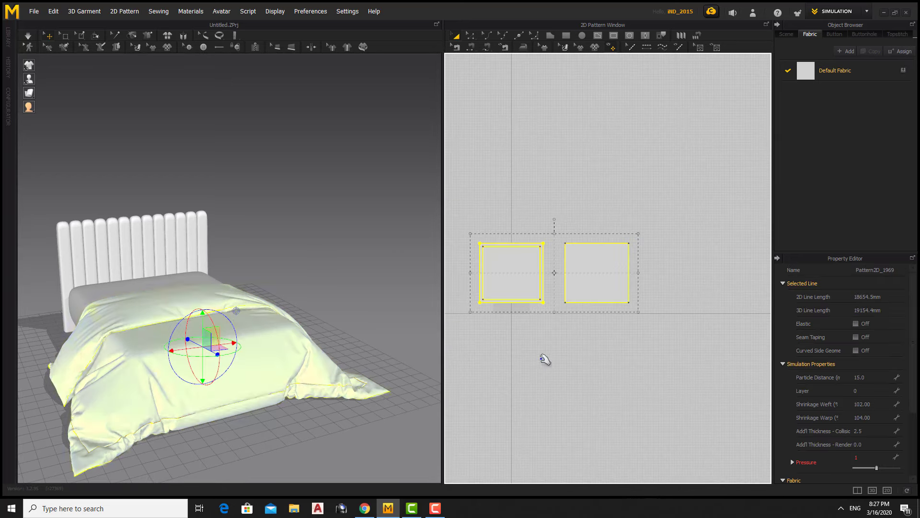
{"action": "left_click", "coordinate": [345, 292]}
{"action": "right_click_drag", "start_coordinate": [345, 292], "coordinate": [322, 305]}
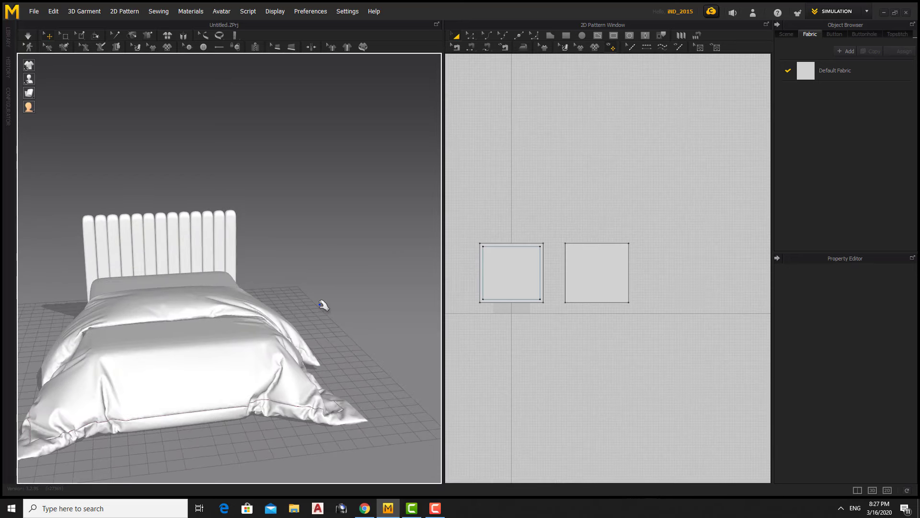
{"action": "right_click_drag", "start_coordinate": [323, 305], "coordinate": [355, 312]}
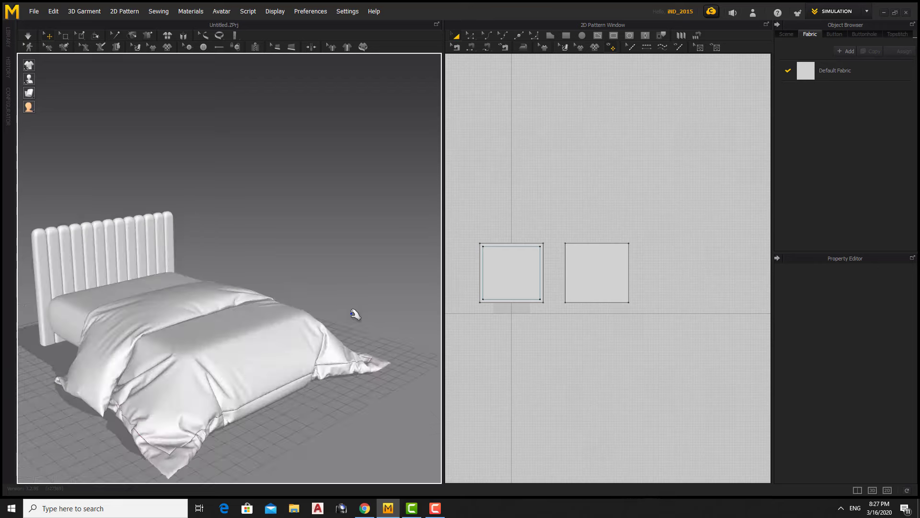
{"action": "key", "text": "ctrl+a"}
{"action": "left_click", "coordinate": [370, 281]}
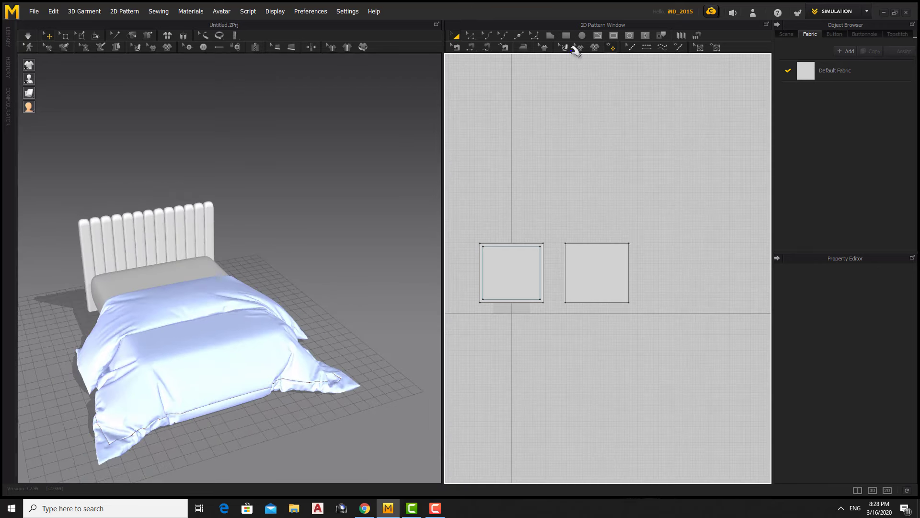
Resize the throw rectangle narrower, adjusting it from its edges and corner
{"action": "left_click", "coordinate": [521, 197]}
{"action": "scroll", "coordinate": [313, 288], "scroll_direction": "down", "scroll_amount": 3}
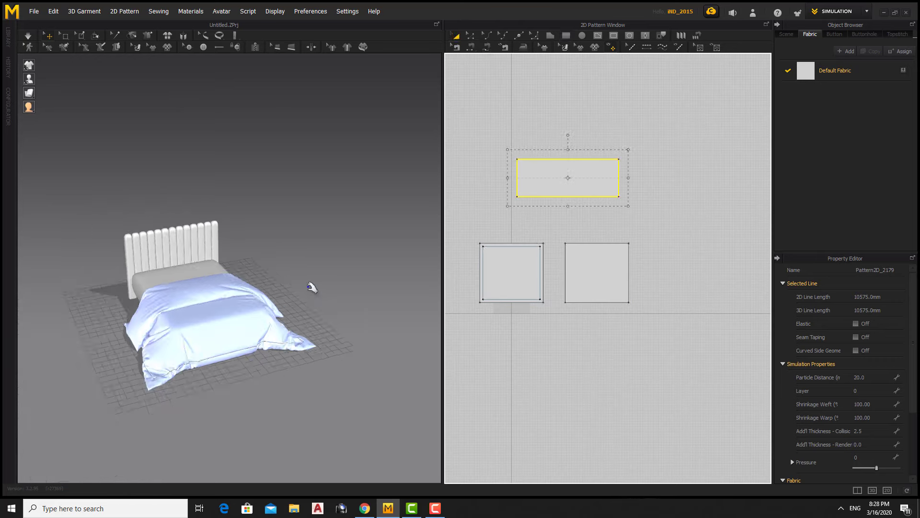
{"action": "mouse_move", "coordinate": [312, 287]}
{"action": "right_mouse_down"}
{"action": "mouse_move", "coordinate": [362, 199]}
{"action": "mouse_move", "coordinate": [325, 135]}
{"action": "right_mouse_up"}
{"action": "right_click_drag", "start_coordinate": [303, 263], "coordinate": [365, 269]}
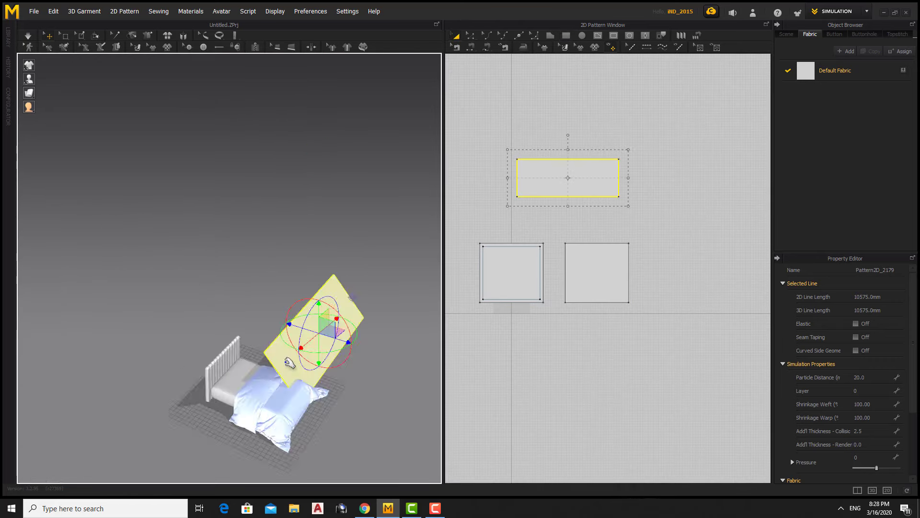
{"action": "mouse_move", "coordinate": [628, 206]}
{"action": "left_mouse_down"}
{"action": "mouse_move", "coordinate": [566, 211]}
{"action": "mouse_move", "coordinate": [563, 189]}
{"action": "left_mouse_up"}
{"action": "scroll", "coordinate": [538, 210], "scroll_direction": "up", "scroll_amount": 4}
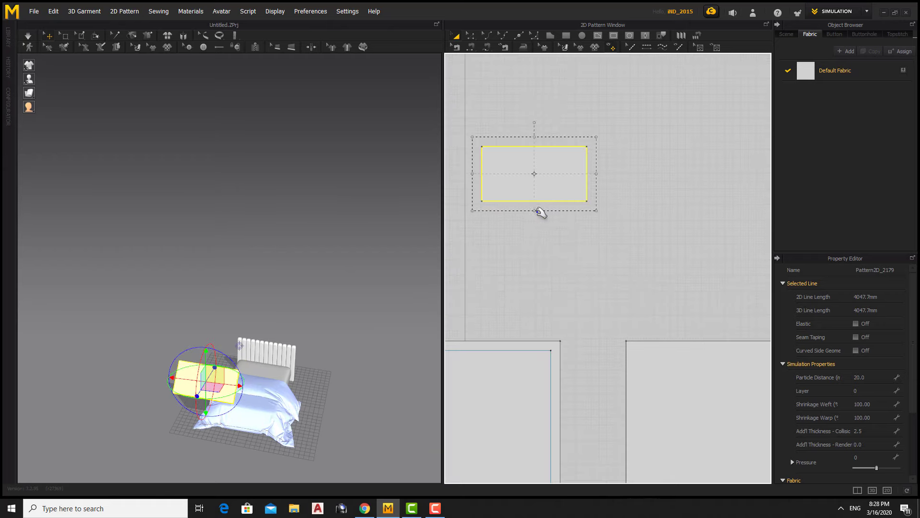
{"action": "right_click_drag", "start_coordinate": [178, 375], "coordinate": [239, 380]}
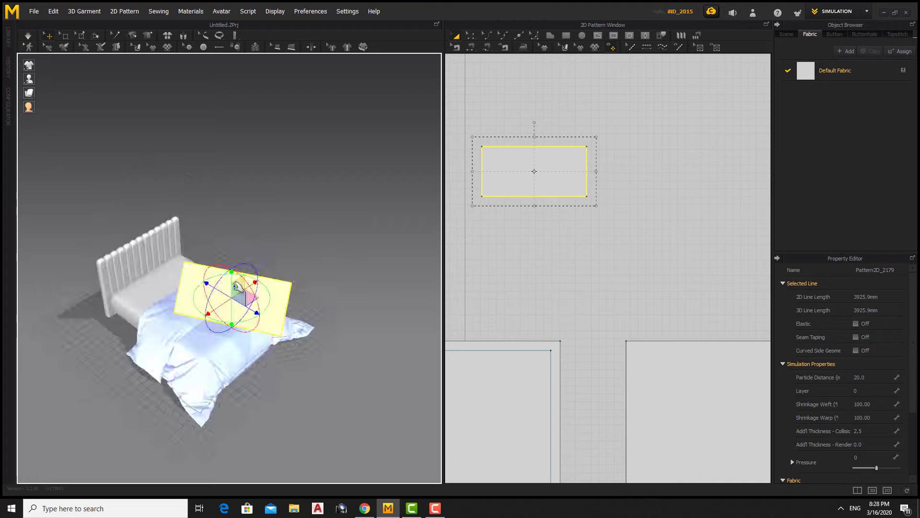
{"action": "right_click_drag", "start_coordinate": [231, 386], "coordinate": [287, 336]}
{"action": "left_click_drag", "start_coordinate": [596, 136], "coordinate": [609, 131]}
{"action": "mouse_move", "coordinate": [211, 277]}
{"action": "right_mouse_down"}
{"action": "mouse_move", "coordinate": [293, 283]}
{"action": "mouse_move", "coordinate": [240, 325]}
{"action": "mouse_move", "coordinate": [203, 337]}
{"action": "right_mouse_up"}
Simulate to drop the throw onto the bed, orbiting to watch it drape
{"action": "key", "text": "space"}
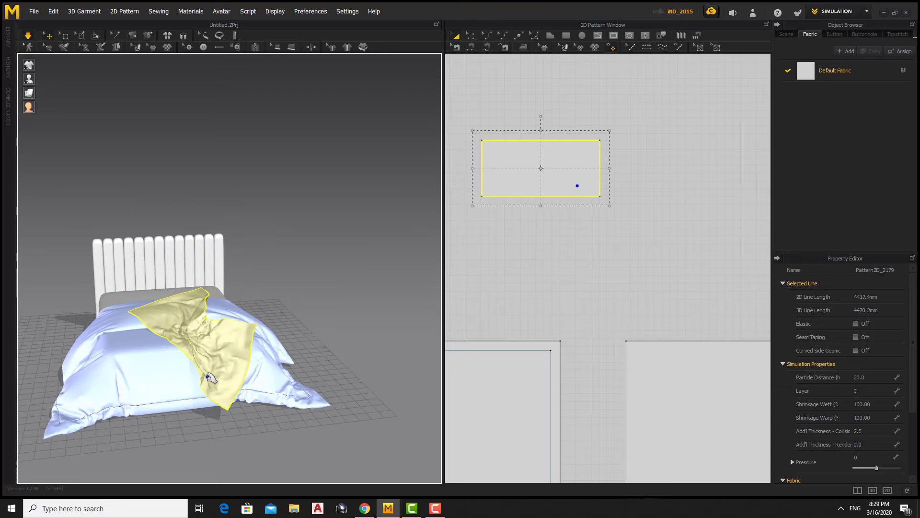
{"action": "right_click_drag", "start_coordinate": [245, 355], "coordinate": [241, 369]}
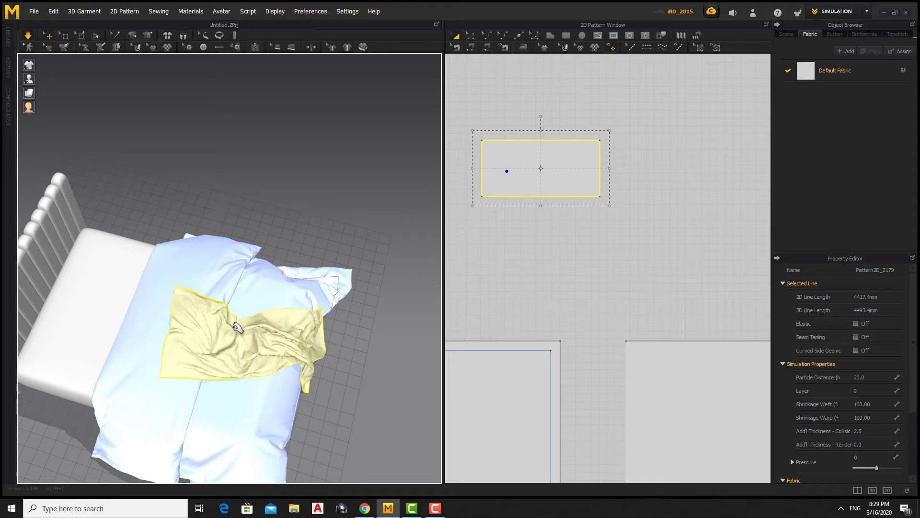
{"action": "right_click_drag", "start_coordinate": [236, 328], "coordinate": [290, 315]}
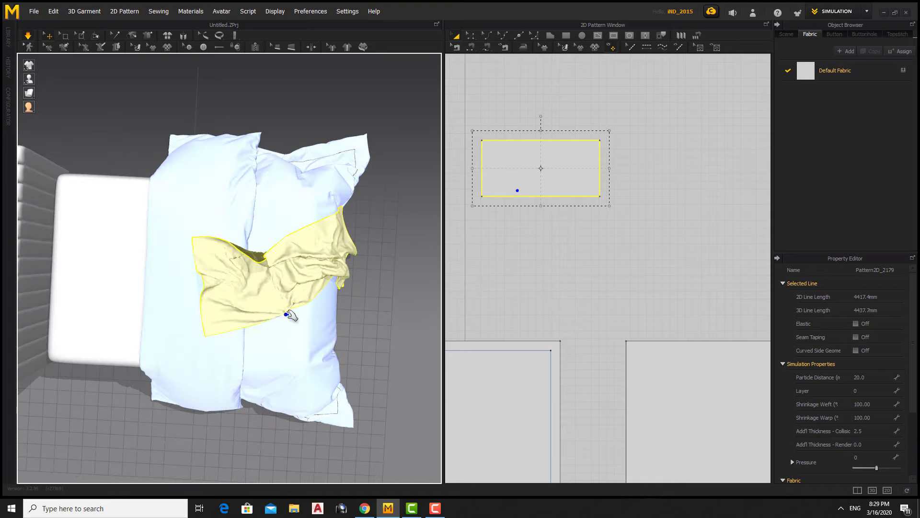
{"action": "mouse_move", "coordinate": [294, 316]}
{"action": "right_mouse_down"}
{"action": "mouse_move", "coordinate": [214, 343]}
{"action": "mouse_move", "coordinate": [258, 374]}
{"action": "right_mouse_up"}
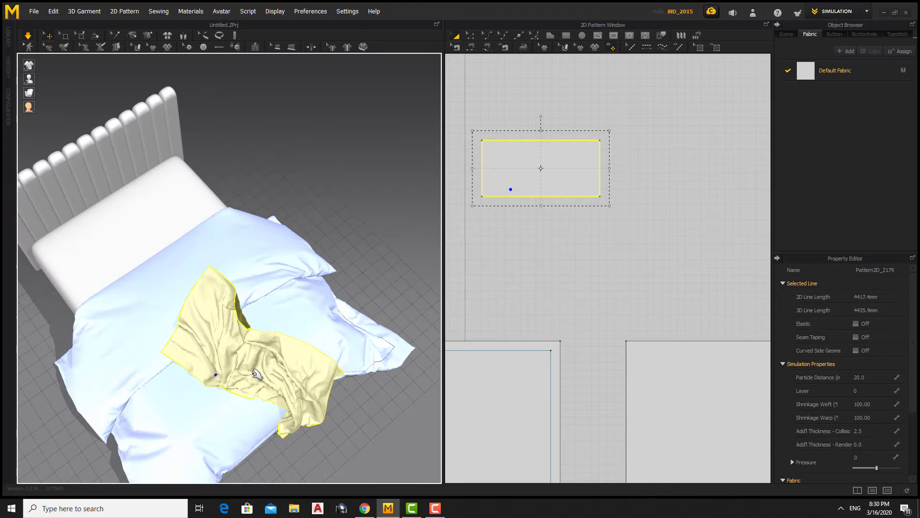
{"action": "right_click_drag", "start_coordinate": [281, 326], "coordinate": [219, 309]}
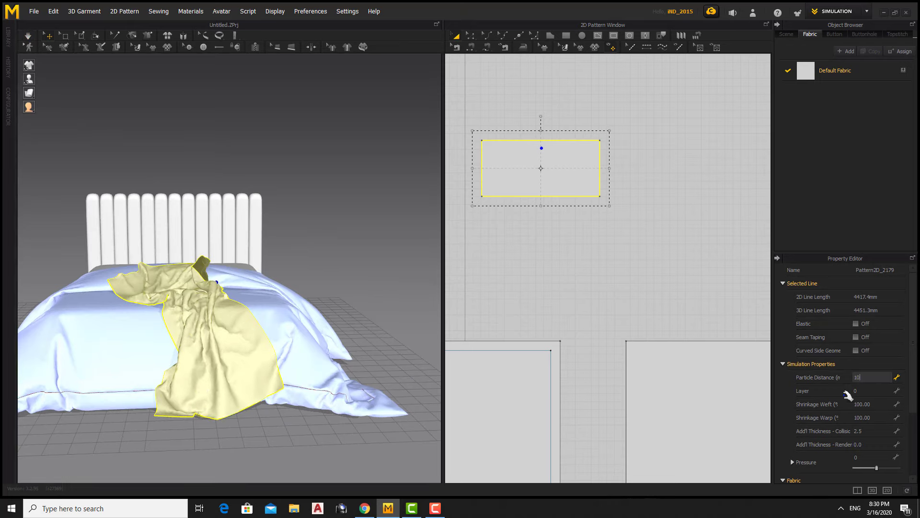
{"action": "right_click_drag", "start_coordinate": [262, 346], "coordinate": [214, 325]}
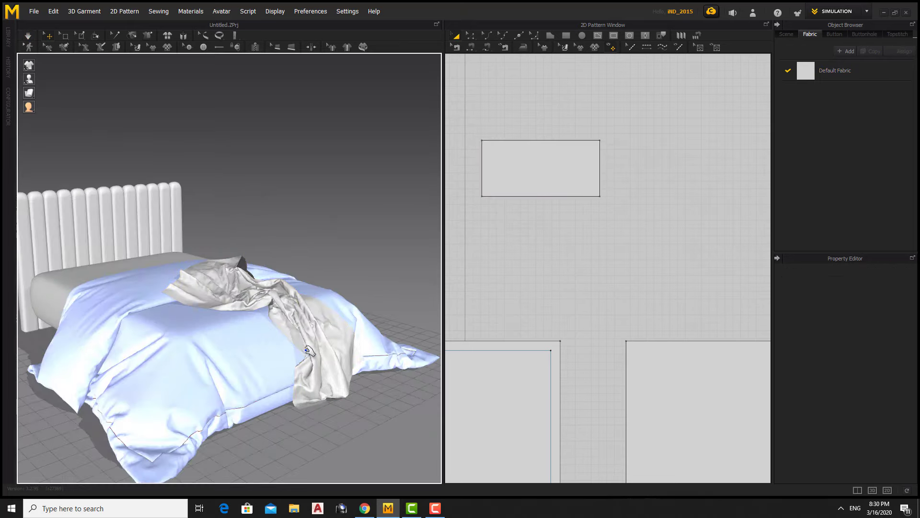
{"action": "mouse_move", "coordinate": [326, 364]}
{"action": "right_mouse_down"}
{"action": "mouse_move", "coordinate": [272, 407]}
{"action": "mouse_move", "coordinate": [209, 381]}
{"action": "right_mouse_up"}
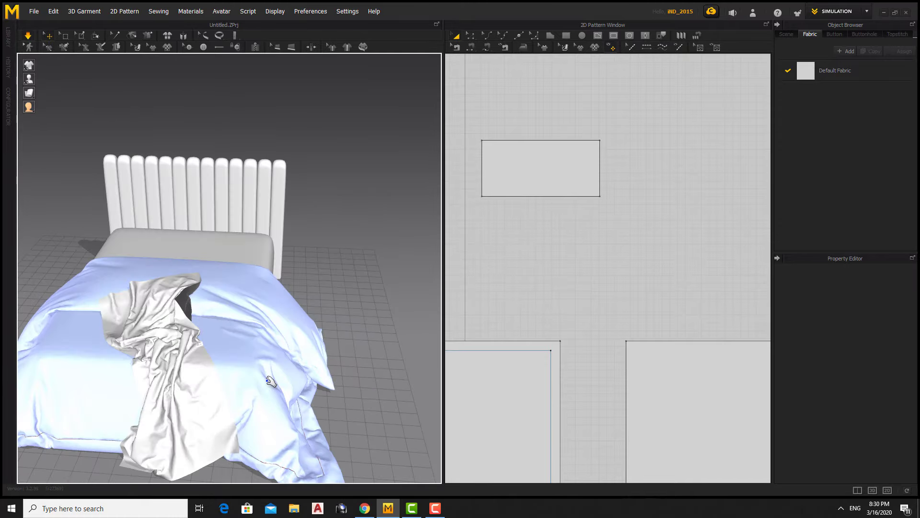
Narrow the throw's flat pattern further and review the default fabric's physics presets
{"action": "left_click", "coordinate": [209, 382]}
{"action": "left_click", "coordinate": [544, 139]}
{"action": "left_click", "coordinate": [612, 170]}
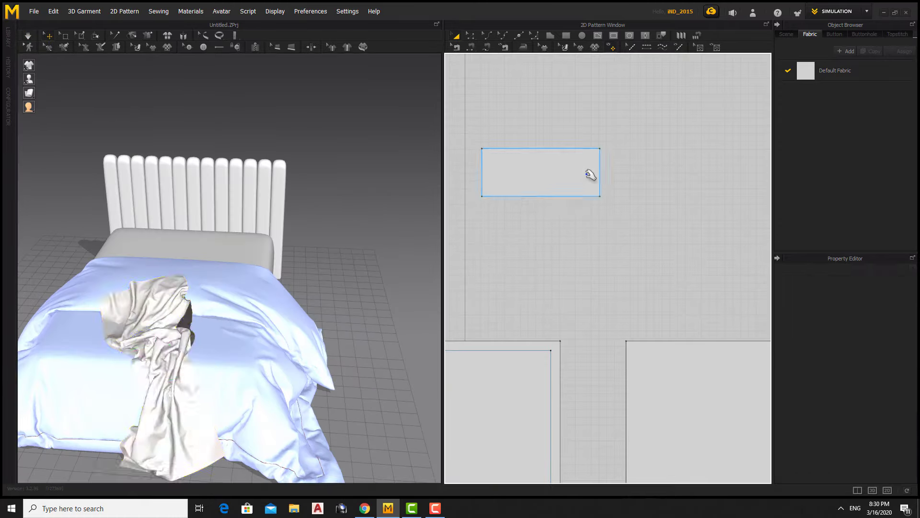
{"action": "mouse_move", "coordinate": [365, 364]}
{"action": "right_mouse_down"}
{"action": "mouse_move", "coordinate": [274, 424]}
{"action": "mouse_move", "coordinate": [242, 261]}
{"action": "right_mouse_up"}
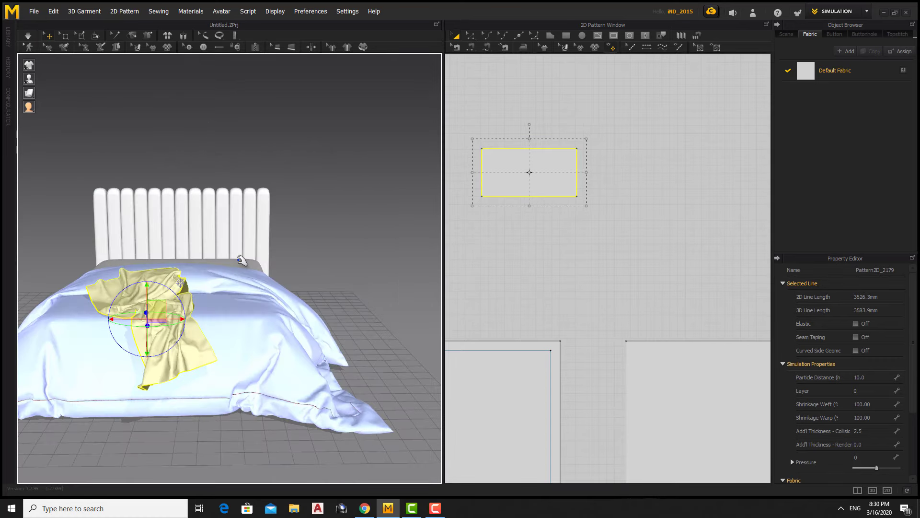
{"action": "left_click", "coordinate": [254, 329]}
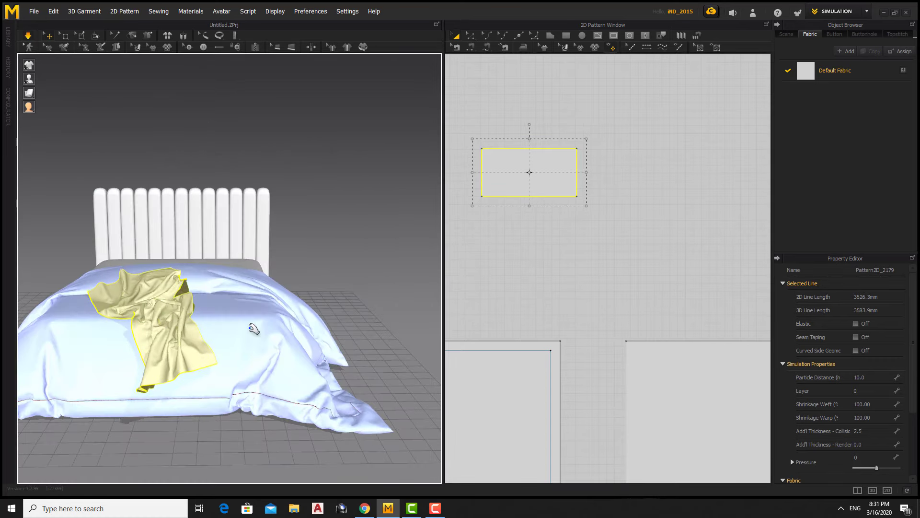
{"action": "left_click", "coordinate": [835, 70]}
{"action": "left_click", "coordinate": [858, 466]}
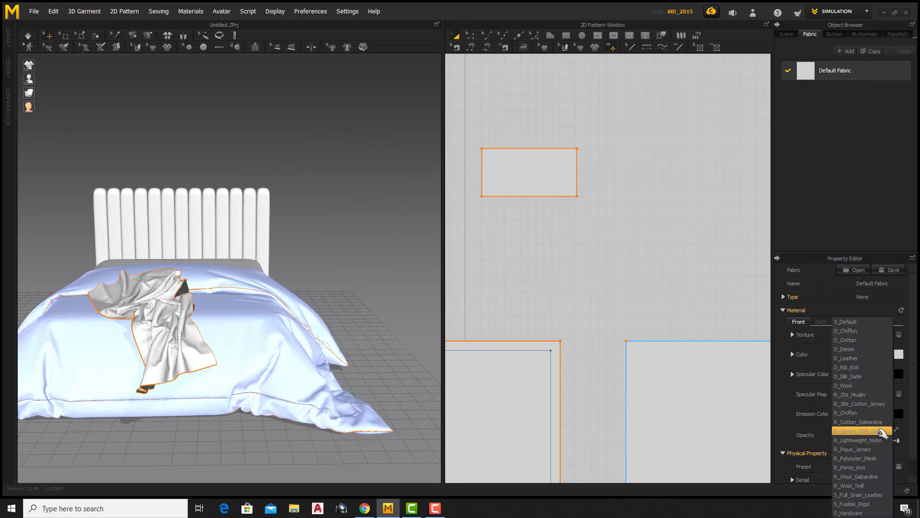
{"action": "left_click", "coordinate": [884, 347]}
Orbit around the bed to inspect the re-draped throw
{"action": "left_click", "coordinate": [203, 319]}
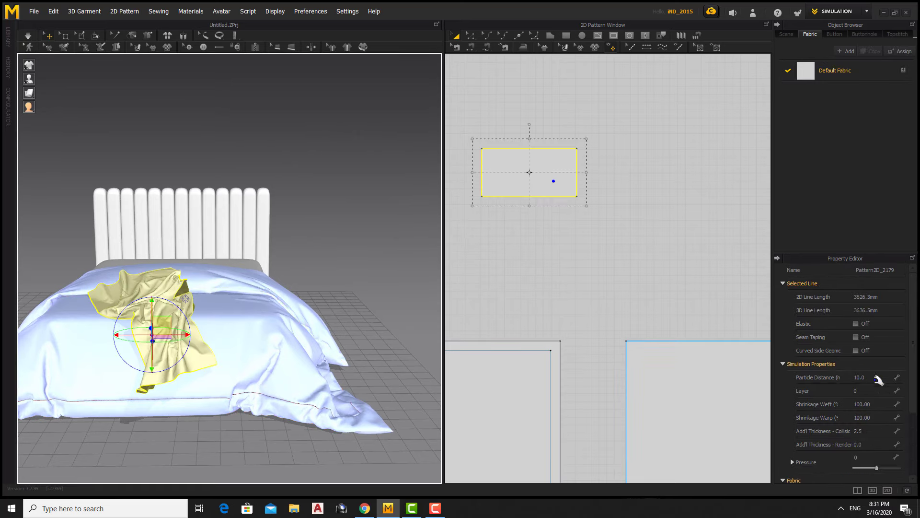
{"action": "mouse_move", "coordinate": [306, 374]}
{"action": "right_mouse_down"}
{"action": "mouse_move", "coordinate": [258, 376]}
{"action": "mouse_move", "coordinate": [290, 421]}
{"action": "mouse_move", "coordinate": [280, 355]}
{"action": "right_mouse_up"}
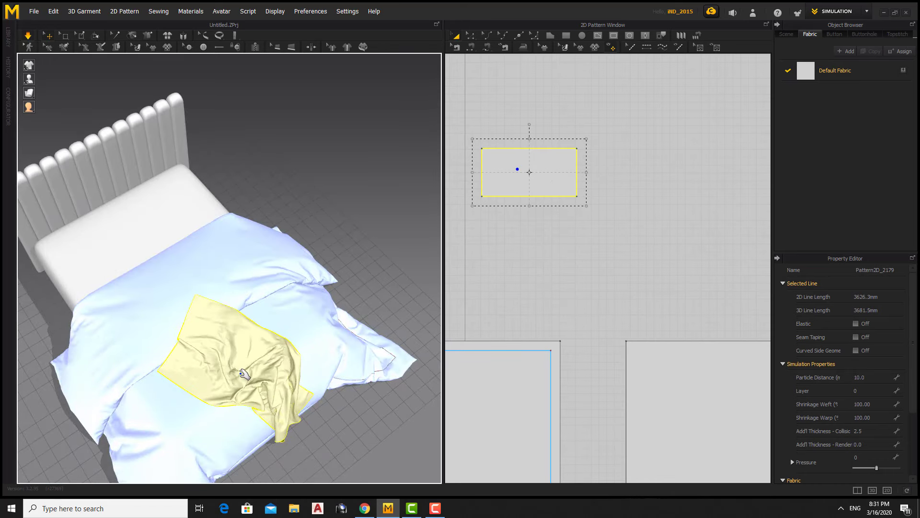
{"action": "right_click_drag", "start_coordinate": [245, 374], "coordinate": [216, 378]}
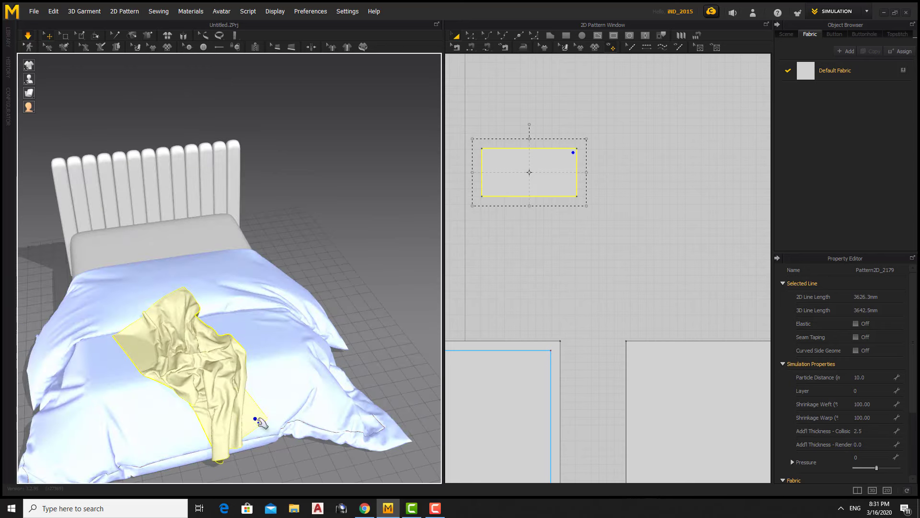
{"action": "left_click", "coordinate": [295, 361]}
{"action": "mouse_move", "coordinate": [294, 360]}
{"action": "right_mouse_down"}
{"action": "mouse_move", "coordinate": [185, 369]}
{"action": "mouse_move", "coordinate": [235, 428]}
{"action": "mouse_move", "coordinate": [254, 362]}
{"action": "right_mouse_up"}
{"action": "left_click", "coordinate": [254, 362]}
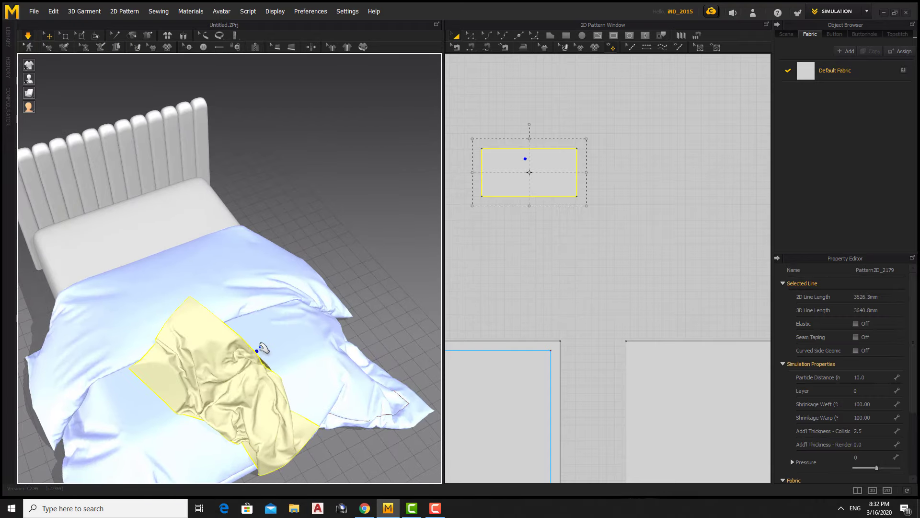
{"action": "left_click", "coordinate": [351, 258]}
{"action": "mouse_move", "coordinate": [350, 259]}
{"action": "right_mouse_down"}
{"action": "mouse_move", "coordinate": [255, 395]}
{"action": "mouse_move", "coordinate": [315, 336]}
{"action": "mouse_move", "coordinate": [339, 267]}
{"action": "right_mouse_up"}
{"action": "left_click", "coordinate": [315, 335]}
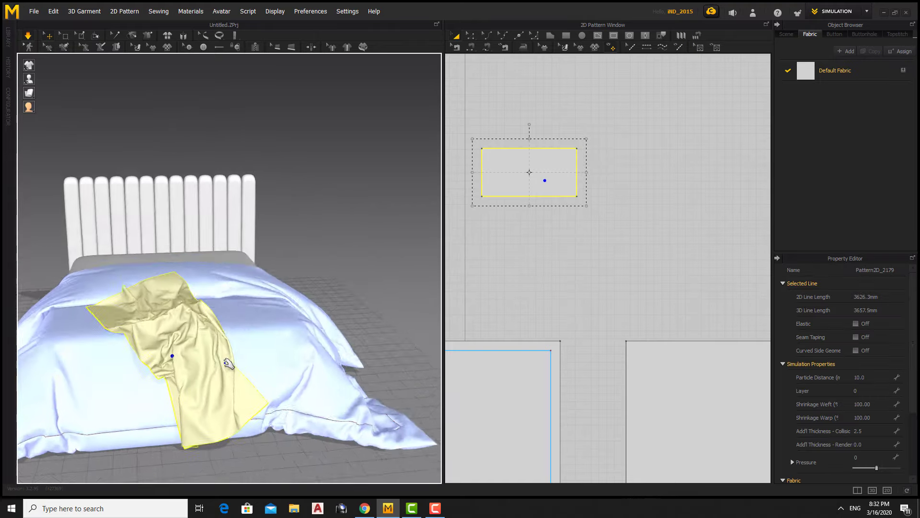
{"action": "left_click", "coordinate": [339, 267]}
Set the throw's Particle Distance to 5 and let it re-simulate
{"action": "left_click", "coordinate": [206, 303]}
{"action": "double_click", "coordinate": [879, 379]}
{"action": "type", "text": "5"}
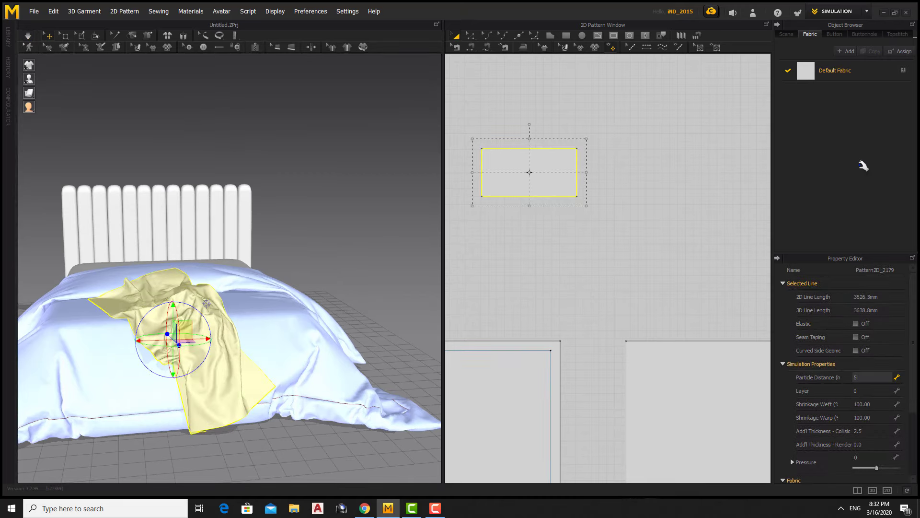
{"action": "left_click", "coordinate": [835, 71]}
{"action": "left_click", "coordinate": [863, 317]}
{"action": "left_click", "coordinate": [324, 253]}
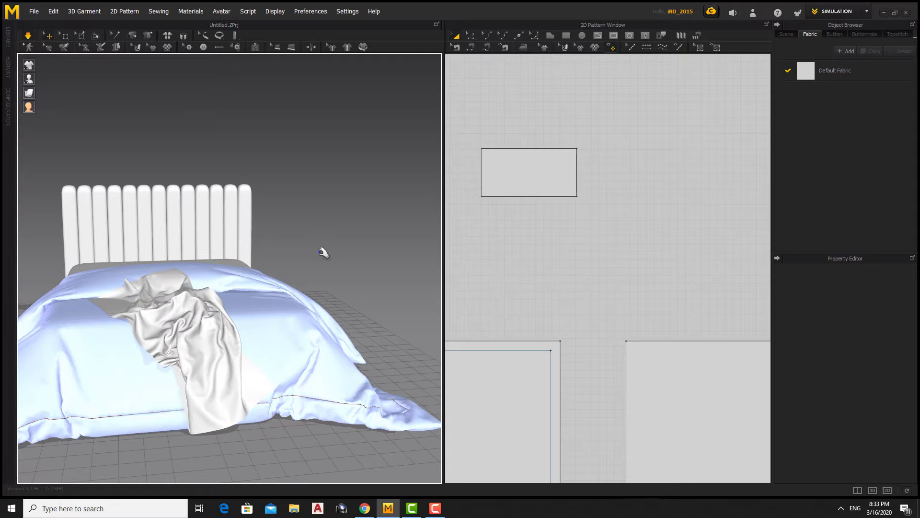
Orbit around the bed to check the throw's finer folds
{"action": "mouse_move", "coordinate": [153, 351]}
{"action": "right_mouse_down"}
{"action": "mouse_move", "coordinate": [111, 378]}
{"action": "mouse_move", "coordinate": [185, 361]}
{"action": "right_mouse_up"}
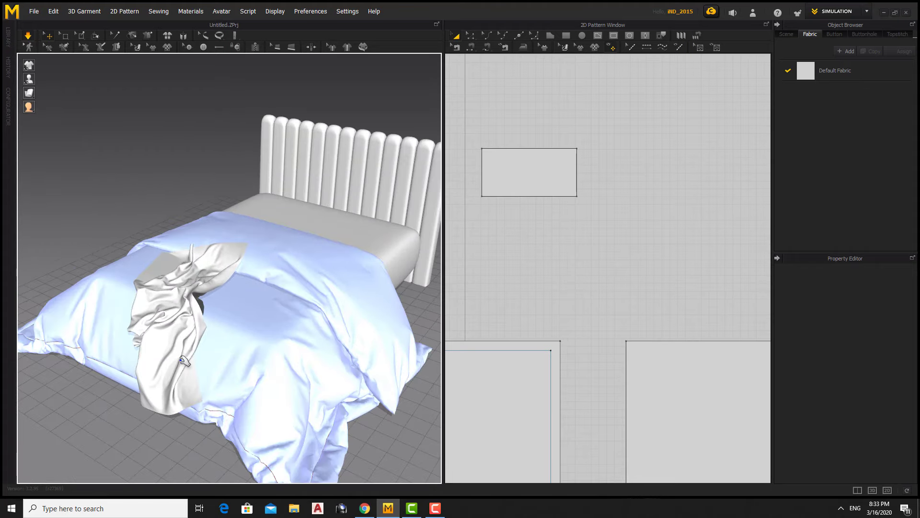
{"action": "mouse_move", "coordinate": [185, 361]}
{"action": "right_mouse_down"}
{"action": "mouse_move", "coordinate": [253, 354]}
{"action": "mouse_move", "coordinate": [174, 326]}
{"action": "right_mouse_up"}
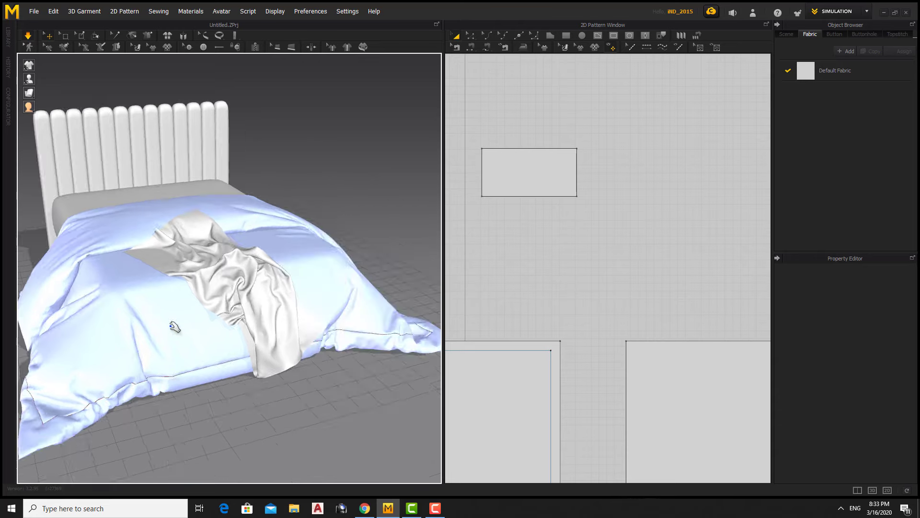
{"action": "mouse_move", "coordinate": [244, 342]}
{"action": "right_mouse_down"}
{"action": "mouse_move", "coordinate": [195, 333]}
{"action": "mouse_move", "coordinate": [263, 333]}
{"action": "mouse_move", "coordinate": [217, 342]}
{"action": "right_mouse_up"}
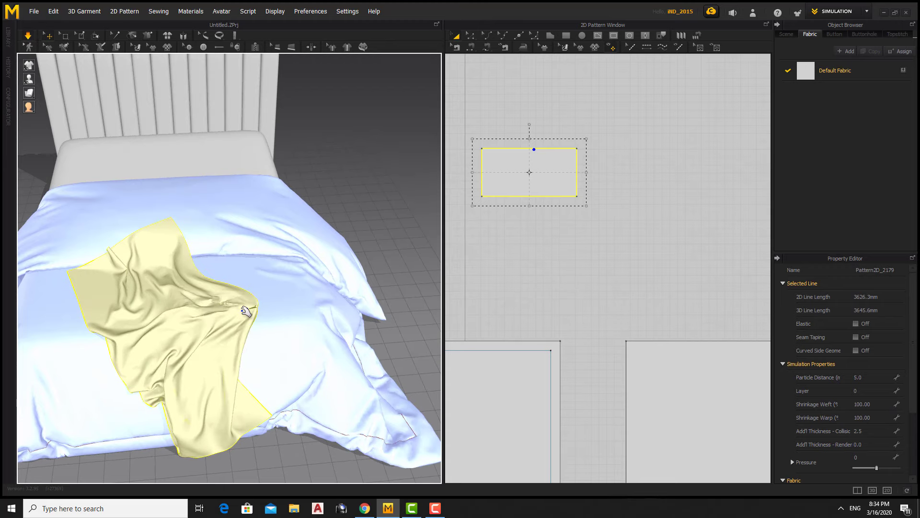
{"action": "left_click", "coordinate": [288, 331]}
{"action": "right_click_drag", "start_coordinate": [288, 330], "coordinate": [151, 324]}
{"action": "left_click", "coordinate": [360, 208]}
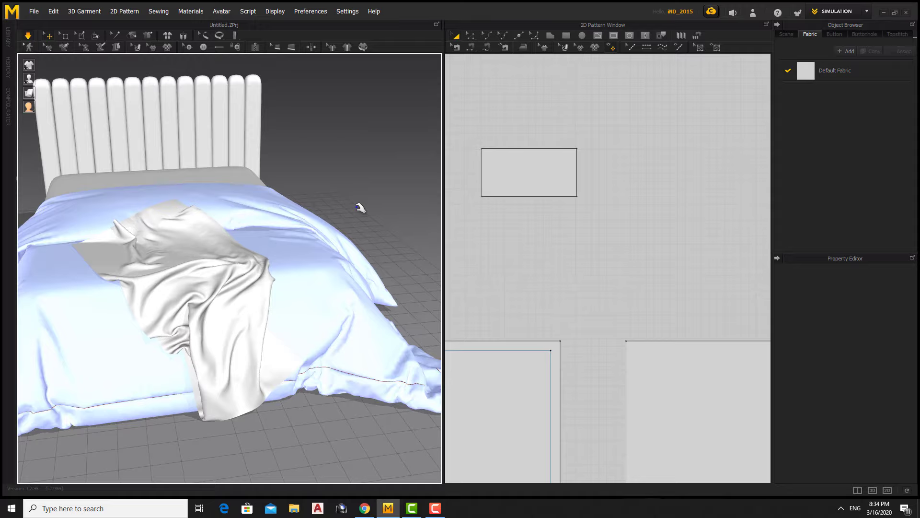
{"action": "mouse_move", "coordinate": [251, 314]}
{"action": "right_mouse_down"}
{"action": "mouse_move", "coordinate": [237, 287]}
{"action": "mouse_move", "coordinate": [281, 283]}
{"action": "mouse_move", "coordinate": [259, 261]}
{"action": "mouse_move", "coordinate": [253, 285]}
{"action": "mouse_move", "coordinate": [266, 330]}
{"action": "mouse_move", "coordinate": [341, 191]}
{"action": "mouse_move", "coordinate": [198, 254]}
{"action": "mouse_move", "coordinate": [350, 188]}
{"action": "right_mouse_up"}
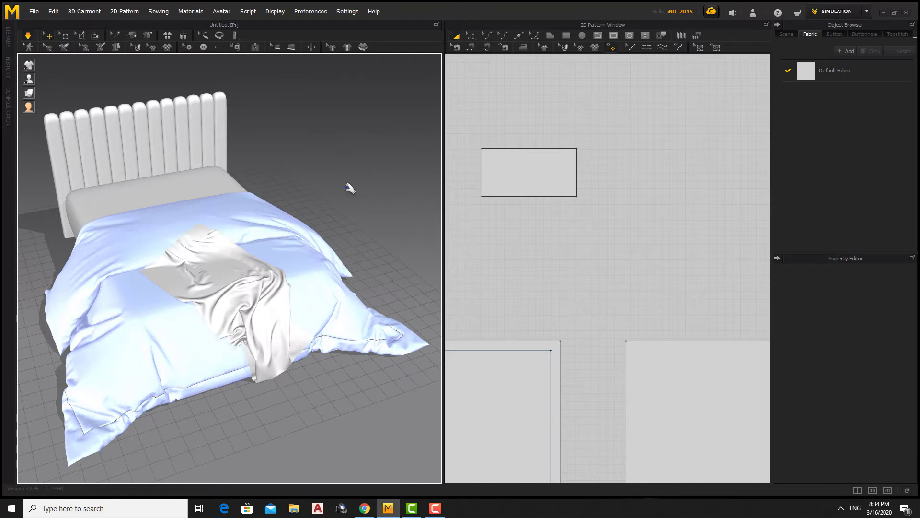
Color FABRIC 1 dark brown and apply it to the throw pattern
{"action": "scroll", "coordinate": [520, 332], "scroll_direction": "down", "scroll_amount": 5}
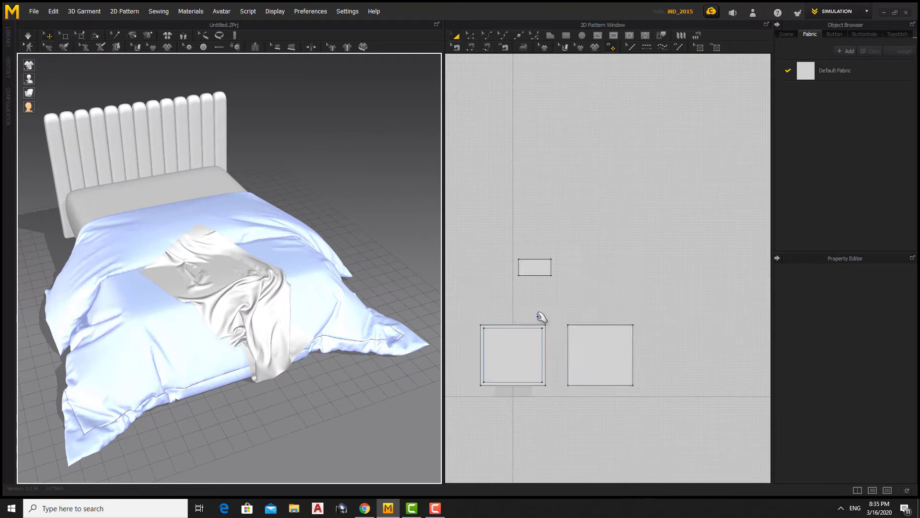
{"action": "key", "text": "ctrl+a"}
{"action": "mouse_move", "coordinate": [341, 244]}
{"action": "right_mouse_down"}
{"action": "mouse_move", "coordinate": [365, 231]}
{"action": "mouse_move", "coordinate": [348, 260]}
{"action": "mouse_move", "coordinate": [359, 257]}
{"action": "mouse_move", "coordinate": [376, 231]}
{"action": "mouse_move", "coordinate": [359, 261]}
{"action": "right_mouse_up"}
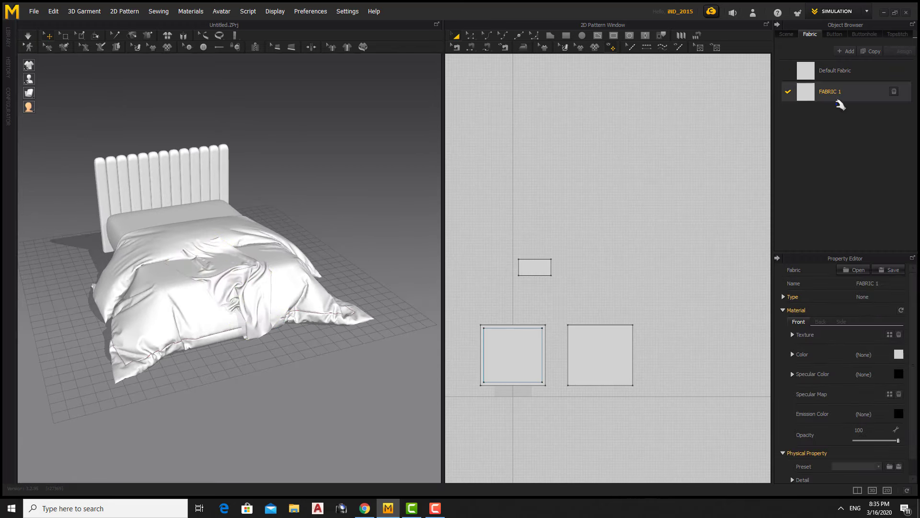
{"action": "left_click", "coordinate": [879, 354]}
{"action": "left_click", "coordinate": [439, 296]}
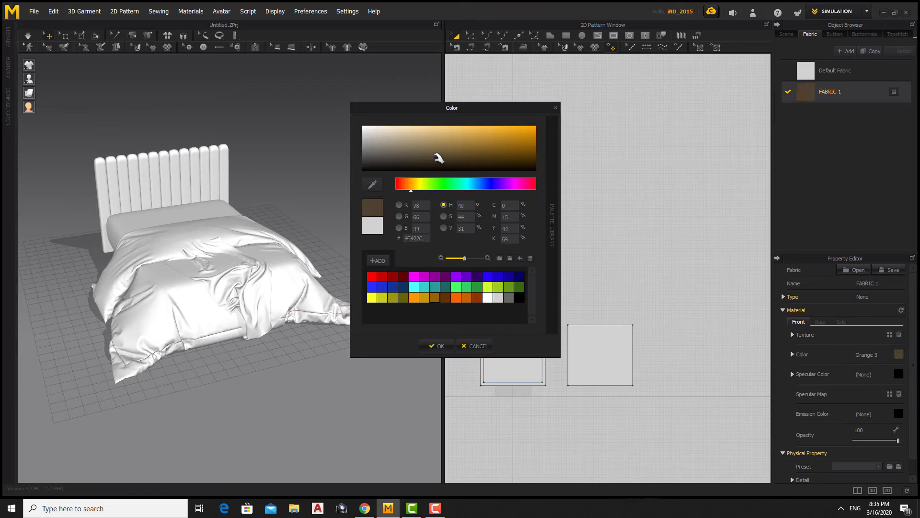
{"action": "left_click", "coordinate": [438, 345]}
{"action": "left_click_drag", "start_coordinate": [806, 91], "coordinate": [226, 288]}
{"action": "scroll", "coordinate": [261, 299], "scroll_direction": "up", "scroll_amount": 3}
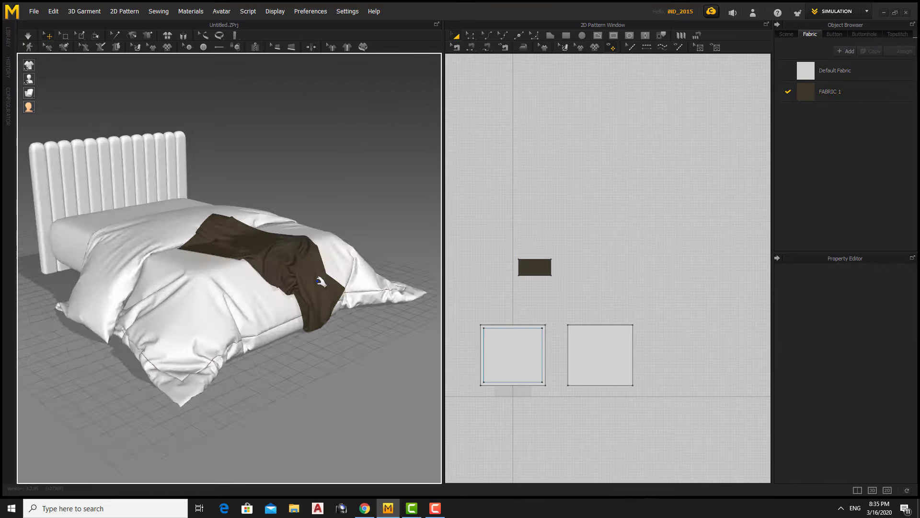
{"action": "right_click_drag", "start_coordinate": [262, 300], "coordinate": [347, 390]}
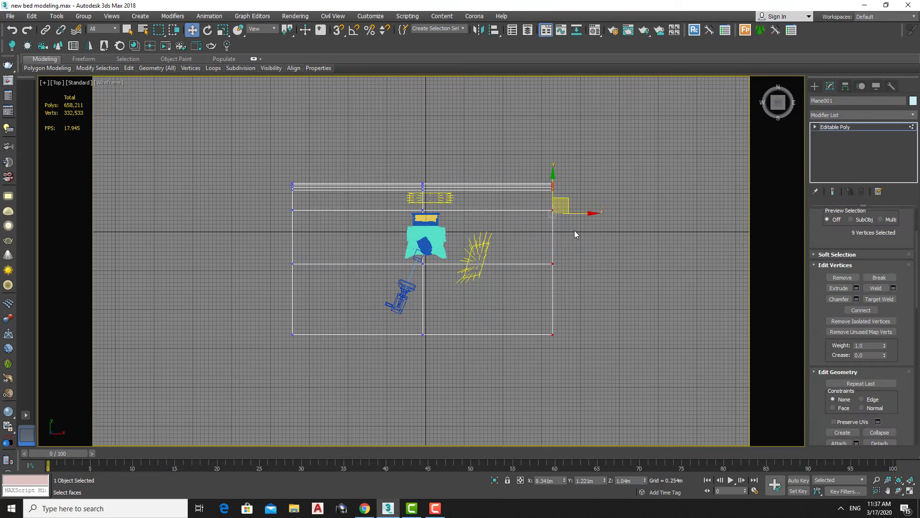
Exit vertex editing and switch between top and perspective views of the scene
{"action": "key", "text": "F3"}
{"action": "key", "text": "1"}
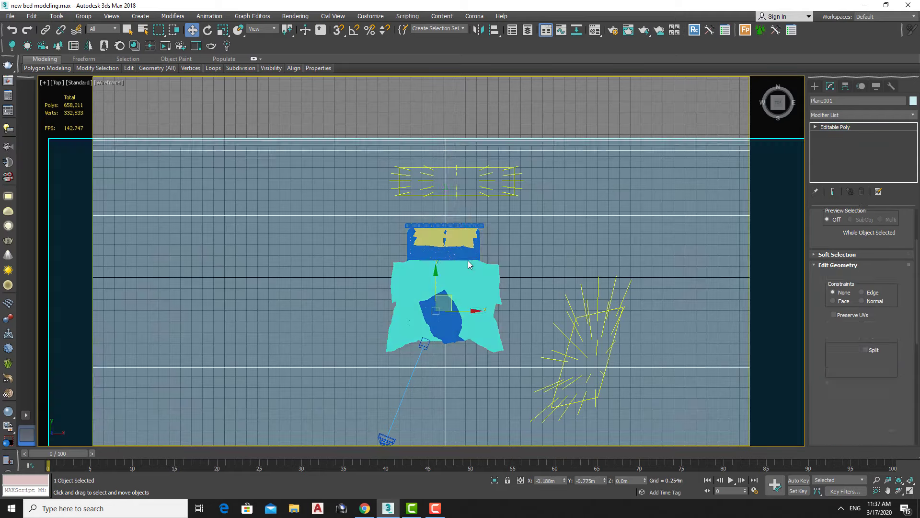
{"action": "key", "text": "p"}
{"action": "scroll", "coordinate": [431, 242], "scroll_direction": "up", "scroll_amount": 3}
{"action": "scroll", "coordinate": [432, 242], "scroll_direction": "down", "scroll_amount": 5}
{"action": "scroll", "coordinate": [431, 241], "scroll_direction": "up", "scroll_amount": 4}
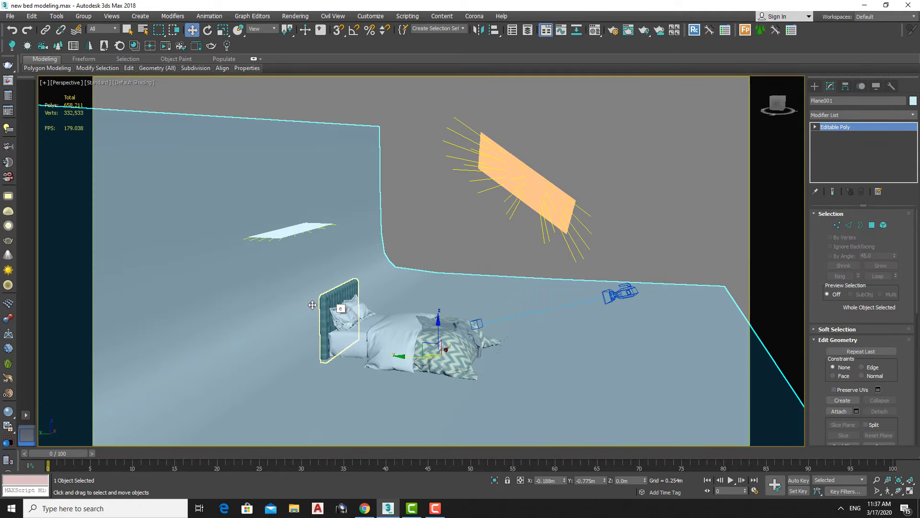
{"action": "key", "text": "t"}
{"action": "scroll", "coordinate": [421, 264], "scroll_direction": "up", "scroll_amount": 2}
{"action": "key", "text": "p"}
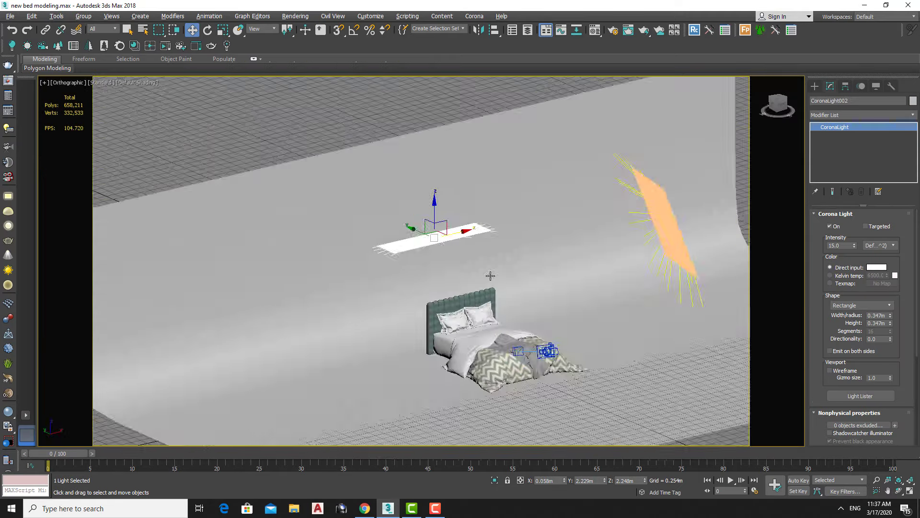
Orbit around the bed and lights, selecting the other Corona light panel, then frame the bed
{"action": "middle_click_drag", "start_coordinate": [488, 274], "coordinate": [689, 288], "text": "alt"}
{"action": "scroll", "coordinate": [462, 315], "scroll_direction": "up", "scroll_amount": 3}
{"action": "mouse_move", "coordinate": [462, 315]}
{"action": "middle_mouse_down", "text": "alt"}
{"action": "mouse_move", "coordinate": [594, 313]}
{"action": "mouse_move", "coordinate": [393, 280]}
{"action": "middle_mouse_up", "text": "alt"}
{"action": "scroll", "coordinate": [594, 313], "scroll_direction": "down", "scroll_amount": 3}
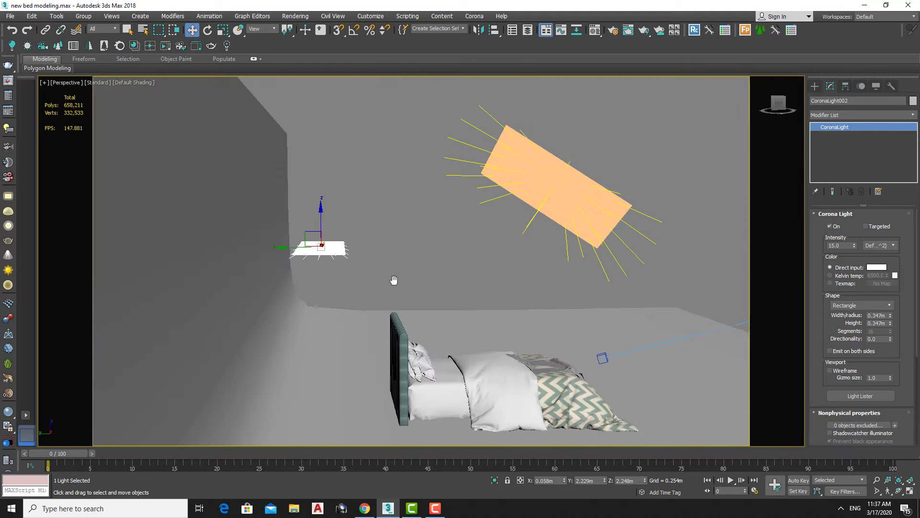
{"action": "middle_click_drag", "start_coordinate": [466, 274], "coordinate": [554, 174], "text": "alt"}
{"action": "left_click", "coordinate": [554, 174]}
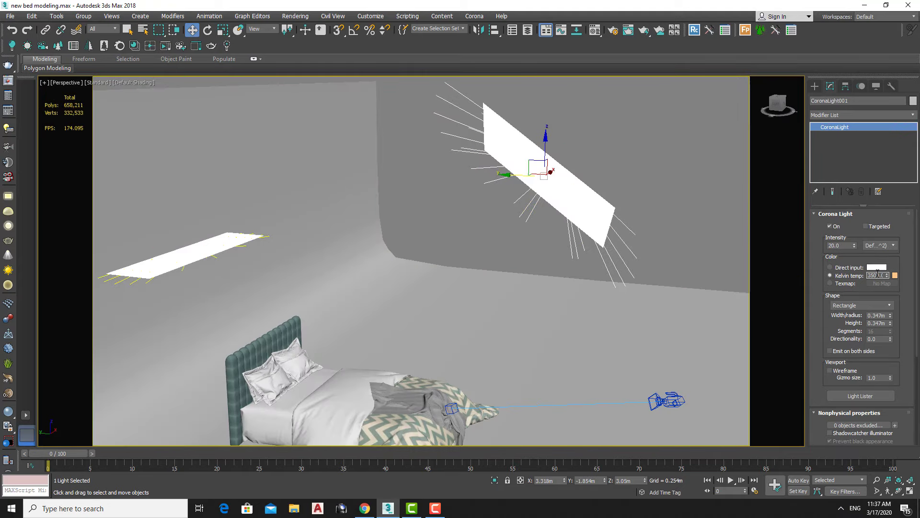
{"action": "scroll", "coordinate": [604, 222], "scroll_direction": "down", "scroll_amount": 2}
{"action": "middle_click_drag", "start_coordinate": [604, 222], "coordinate": [429, 314], "text": "alt"}
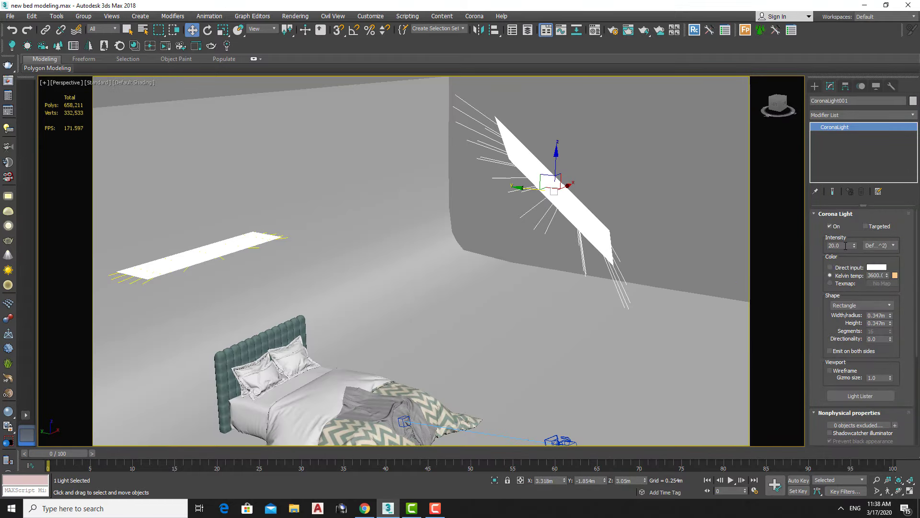
{"action": "middle_click_drag", "start_coordinate": [623, 268], "coordinate": [442, 317], "text": "alt"}
{"action": "scroll", "coordinate": [442, 317], "scroll_direction": "up", "scroll_amount": 3}
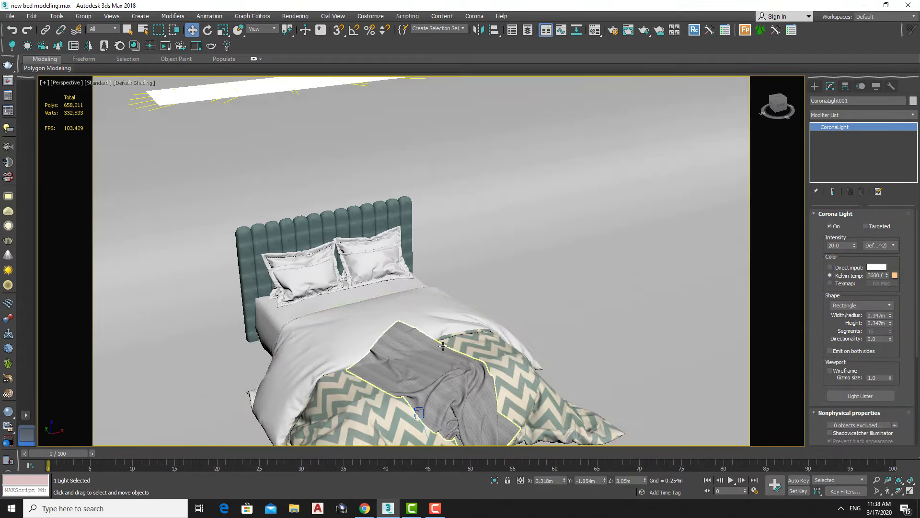
{"action": "scroll", "coordinate": [431, 288], "scroll_direction": "up", "scroll_amount": 3}
{"action": "mouse_move", "coordinate": [403, 278]}
{"action": "middle_mouse_down"}
{"action": "mouse_move", "coordinate": [435, 411]}
{"action": "mouse_move", "coordinate": [422, 398]}
{"action": "middle_mouse_up"}
Select the mattress, hide all unselected objects, and zoom extents on it
{"action": "left_click", "coordinate": [417, 201]}
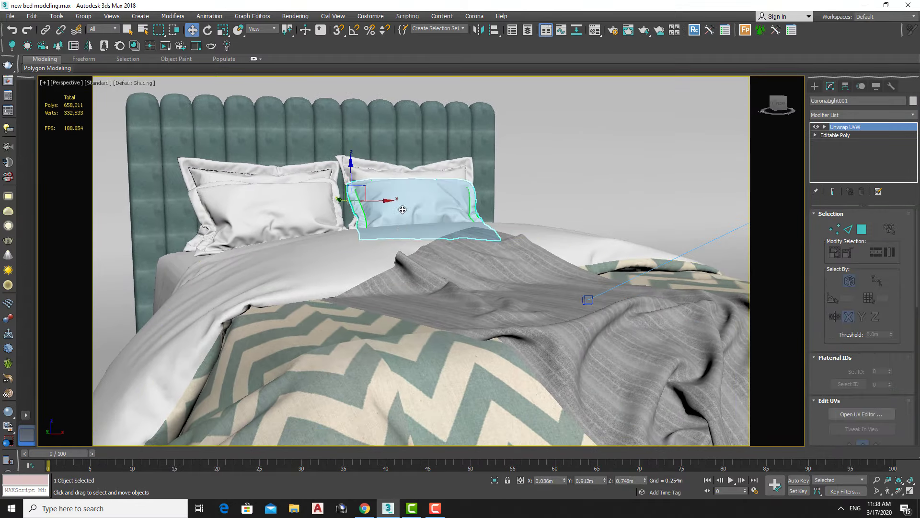
{"action": "left_click", "coordinate": [815, 85]}
{"action": "mouse_move", "coordinate": [431, 268]}
{"action": "middle_mouse_down", "text": "alt"}
{"action": "mouse_move", "coordinate": [485, 251]}
{"action": "mouse_move", "coordinate": [506, 172]}
{"action": "mouse_move", "coordinate": [396, 304]}
{"action": "mouse_move", "coordinate": [463, 210]}
{"action": "mouse_move", "coordinate": [305, 305]}
{"action": "middle_mouse_up", "text": "alt"}
{"action": "key", "text": "ctrl+d"}
{"action": "left_click", "coordinate": [463, 209]}
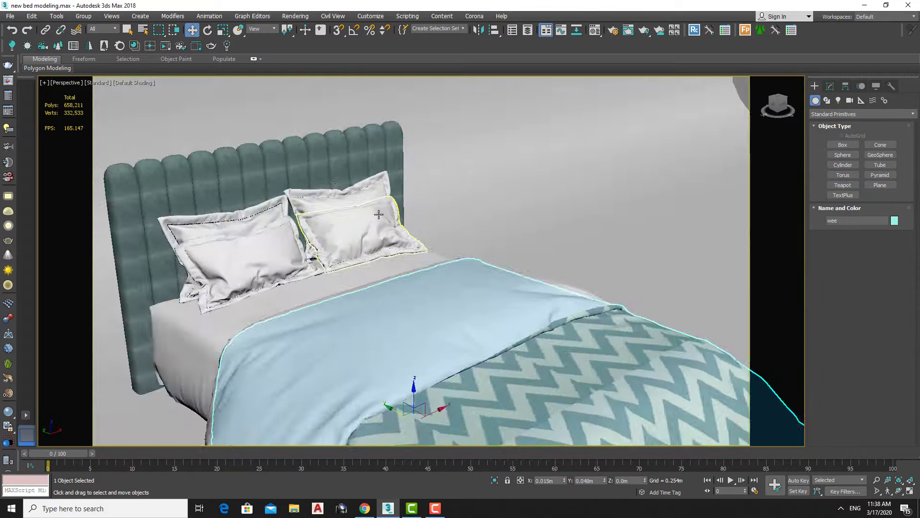
{"action": "right_click", "coordinate": [305, 305]}
{"action": "left_click", "coordinate": [338, 267]}
{"action": "key", "text": "z"}
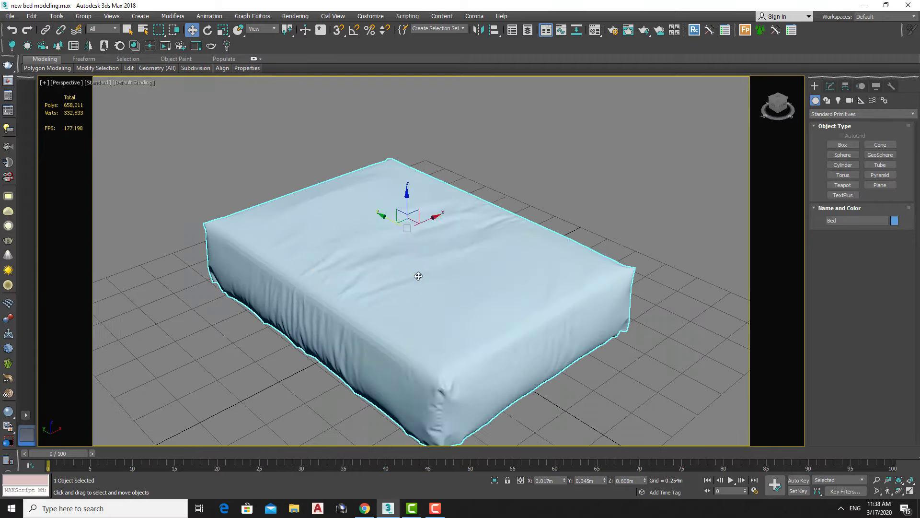
{"action": "key", "text": "ctrl+z"}
Inspect the sheet material's diffuse Composite layers, including layer 2's Falloff map and mask bitmap
{"action": "scroll", "coordinate": [432, 236], "scroll_direction": "up", "scroll_amount": 5}
{"action": "key", "text": "m"}
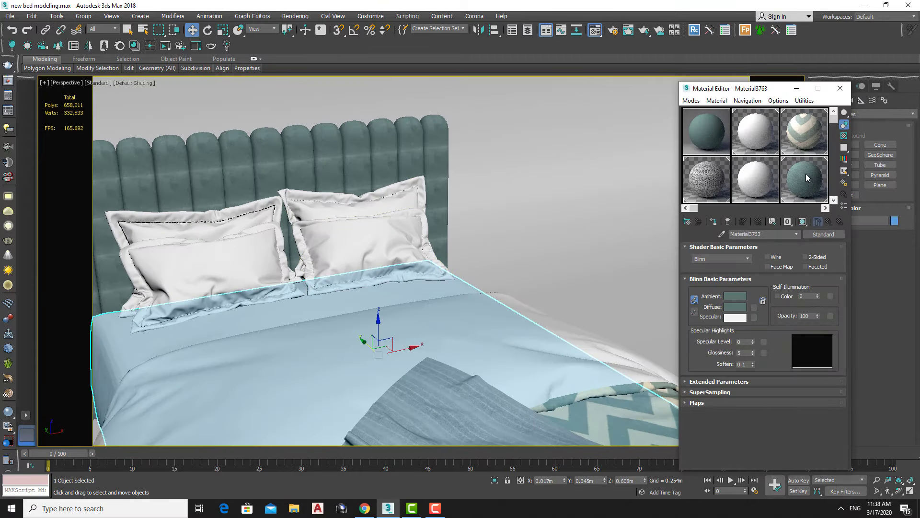
{"action": "left_click", "coordinate": [807, 178]}
{"action": "mouse_move", "coordinate": [514, 174]}
{"action": "middle_mouse_down", "text": "alt"}
{"action": "mouse_move", "coordinate": [380, 123]}
{"action": "mouse_move", "coordinate": [250, 205]}
{"action": "mouse_move", "coordinate": [294, 251]}
{"action": "mouse_move", "coordinate": [397, 300]}
{"action": "middle_mouse_up", "text": "alt"}
{"action": "double_click", "coordinate": [817, 179]}
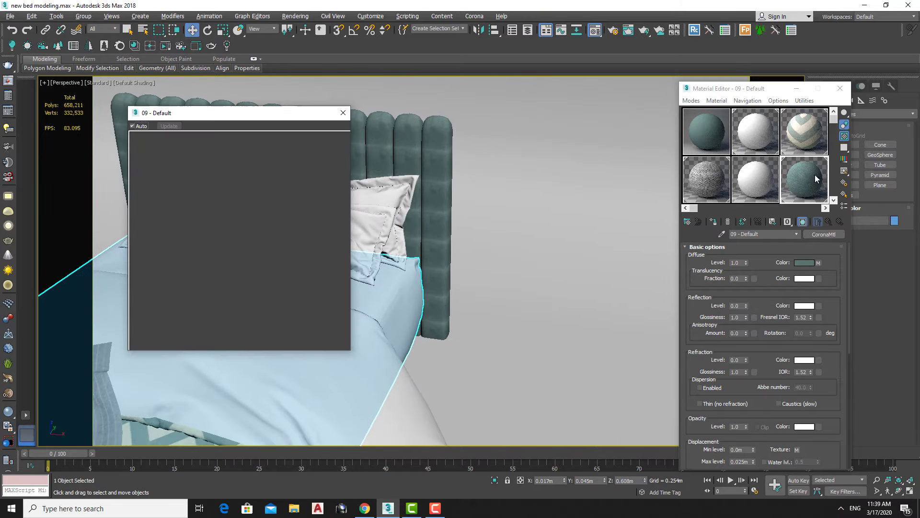
{"action": "left_click", "coordinate": [818, 262]}
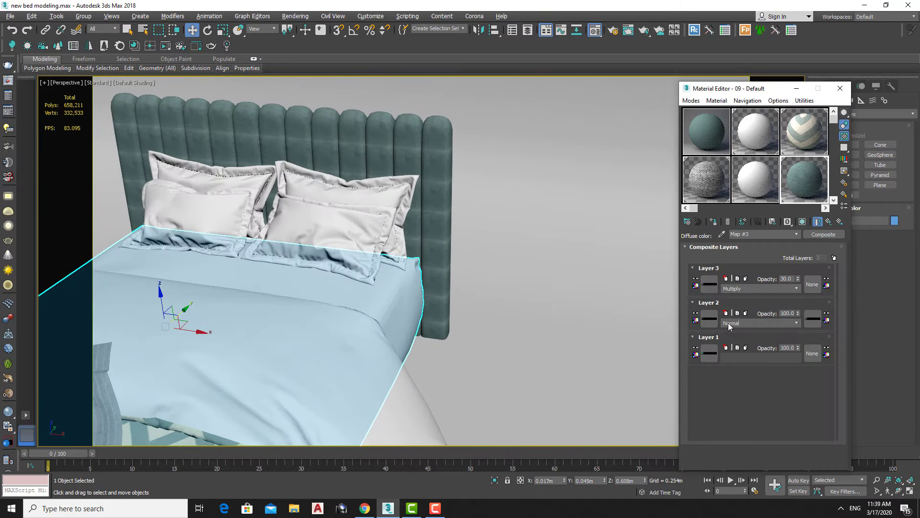
{"action": "left_click", "coordinate": [814, 318]}
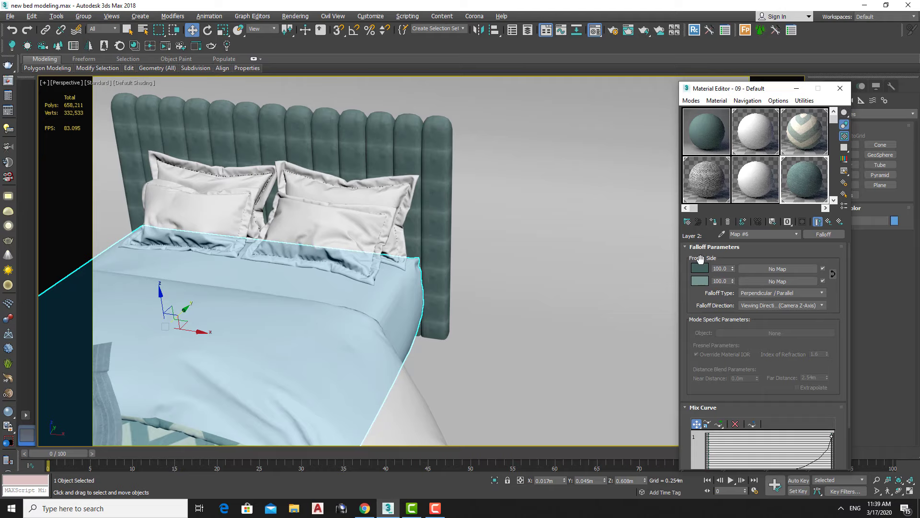
{"action": "left_click", "coordinate": [829, 222]}
{"action": "left_click", "coordinate": [772, 290]}
{"action": "left_click", "coordinate": [805, 222]}
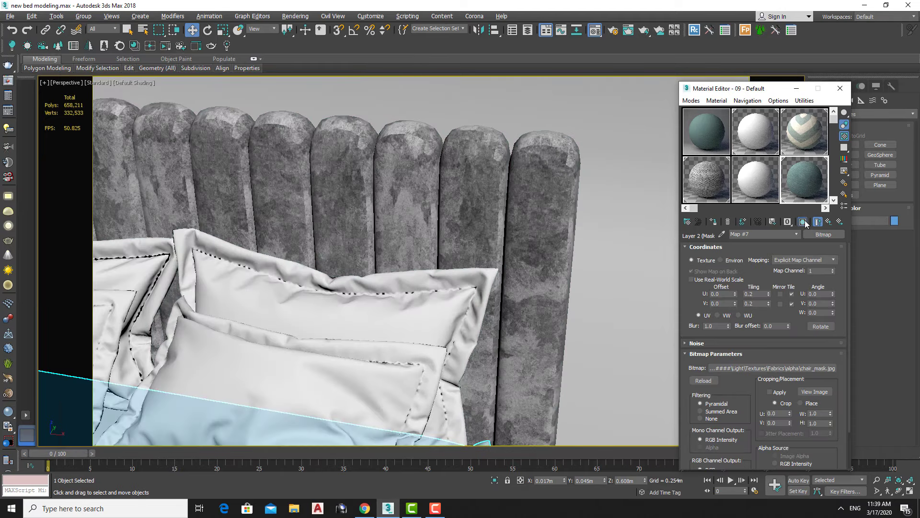
{"action": "left_click", "coordinate": [805, 223]}
Review the sheet's displacement Color Correction map and preview its source bump texture
{"action": "scroll", "coordinate": [533, 191], "scroll_direction": "down", "scroll_amount": 5}
{"action": "scroll", "coordinate": [532, 191], "scroll_direction": "up", "scroll_amount": 2}
{"action": "scroll", "coordinate": [257, 208], "scroll_direction": "down", "scroll_amount": 3}
{"action": "scroll", "coordinate": [427, 249], "scroll_direction": "up", "scroll_amount": 6}
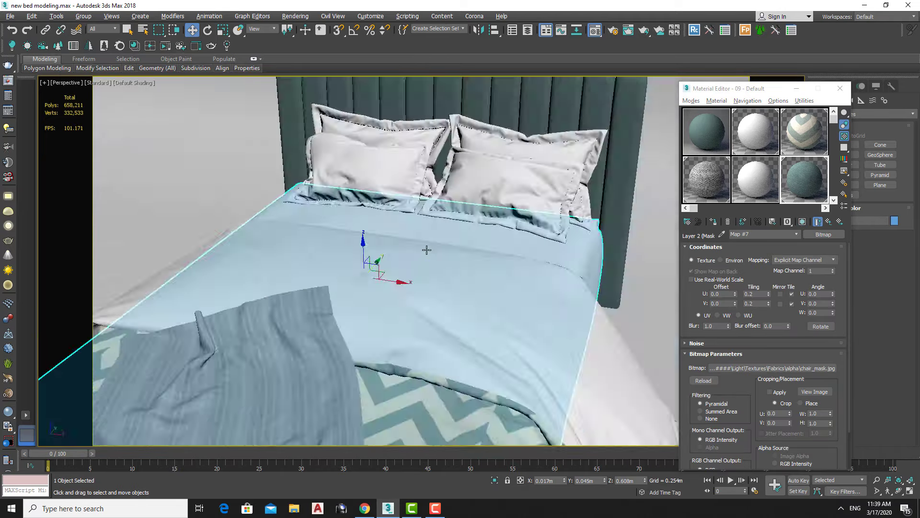
{"action": "scroll", "coordinate": [426, 250], "scroll_direction": "down", "scroll_amount": 5}
{"action": "left_click", "coordinate": [828, 222]}
{"action": "scroll", "coordinate": [776, 431], "scroll_direction": "down", "scroll_amount": 10}
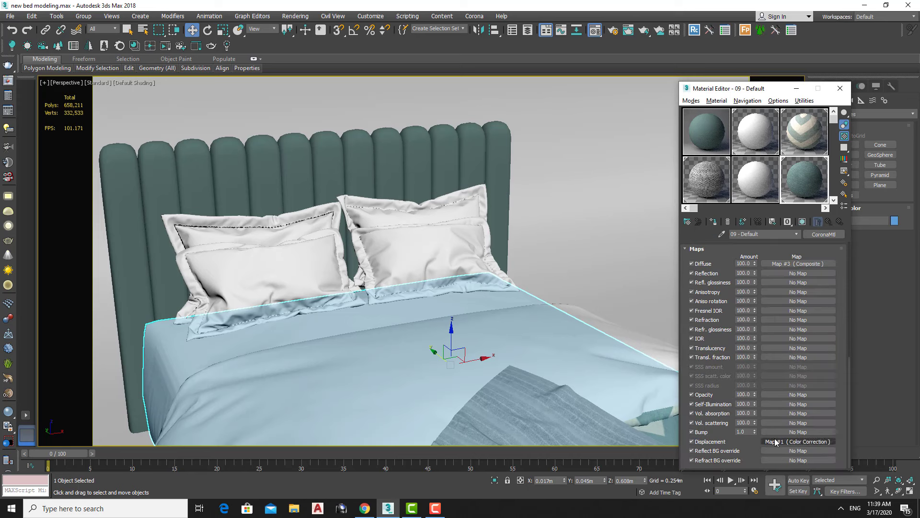
{"action": "left_click", "coordinate": [775, 442]}
{"action": "scroll", "coordinate": [761, 336], "scroll_direction": "up", "scroll_amount": 2}
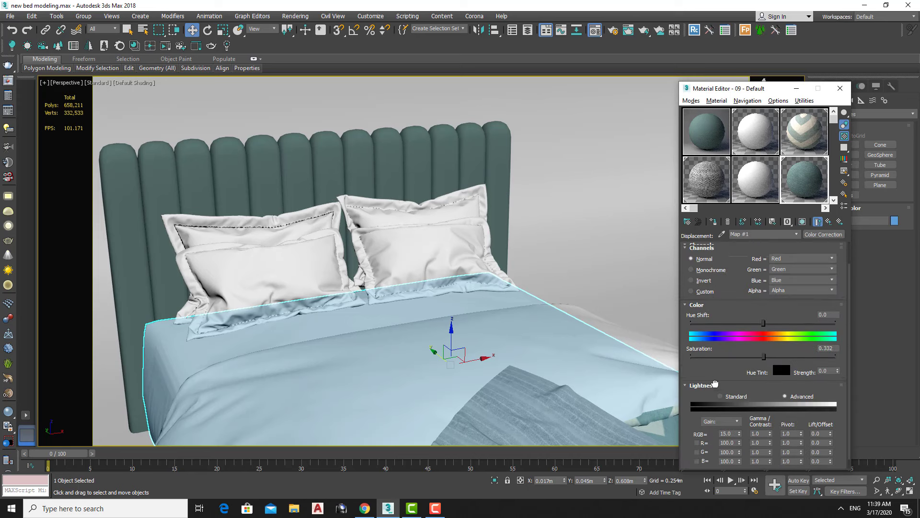
{"action": "left_click", "coordinate": [767, 254]}
{"action": "left_click", "coordinate": [814, 392]}
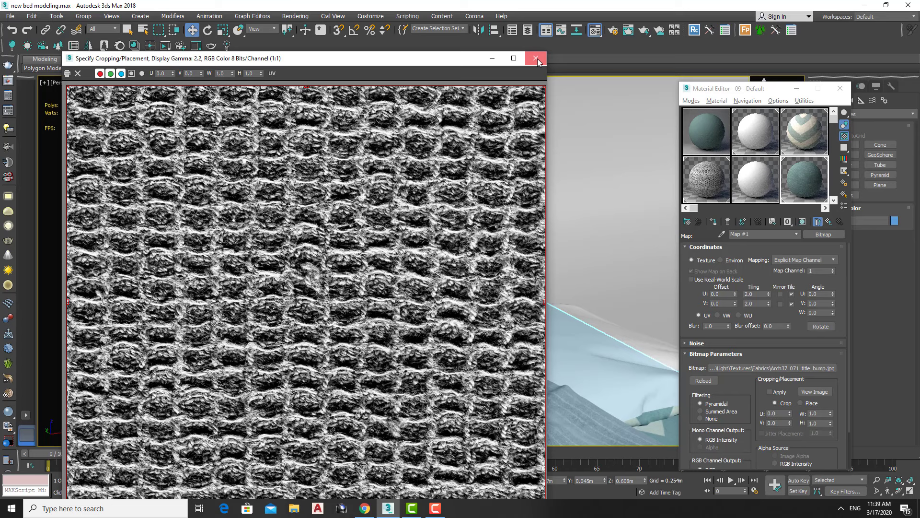
{"action": "left_click", "coordinate": [537, 59]}
{"action": "left_click", "coordinate": [829, 222]}
{"action": "left_click", "coordinate": [829, 221]}
{"action": "scroll", "coordinate": [763, 336], "scroll_direction": "down", "scroll_amount": 5}
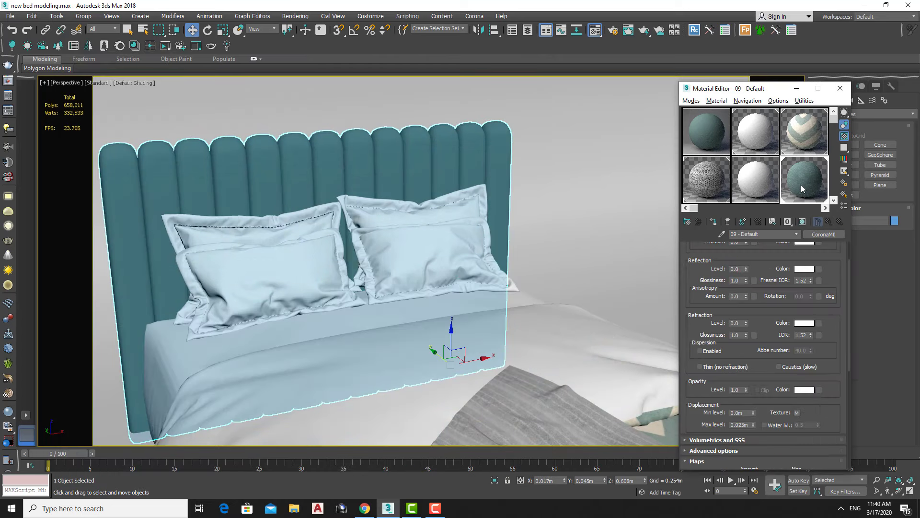
{"action": "scroll", "coordinate": [556, 277], "scroll_direction": "down", "scroll_amount": 3}
Load the chevron blanket's material slot and check its map list and bump bitmap
{"action": "left_click", "coordinate": [788, 134]}
{"action": "left_click", "coordinate": [408, 269]}
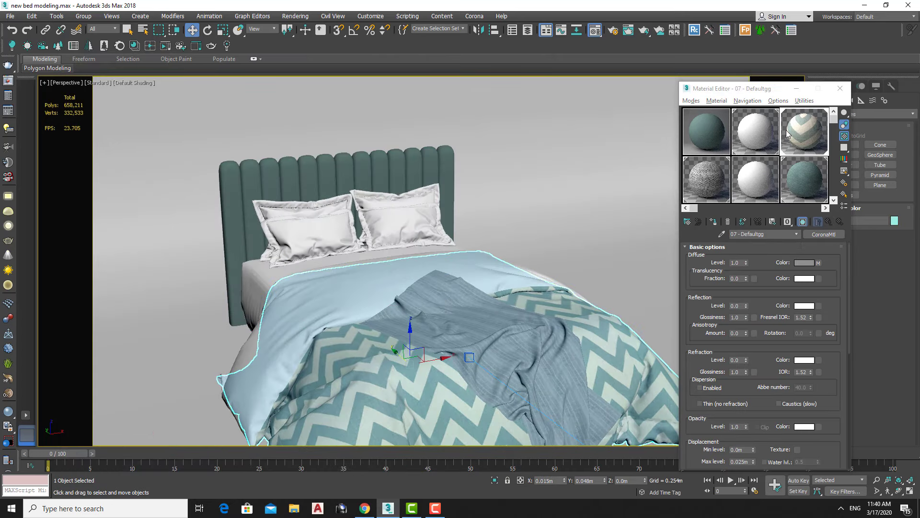
{"action": "left_click_drag", "start_coordinate": [734, 88], "coordinate": [630, 76]}
{"action": "double_click", "coordinate": [700, 119]}
{"action": "left_click", "coordinate": [353, 107]}
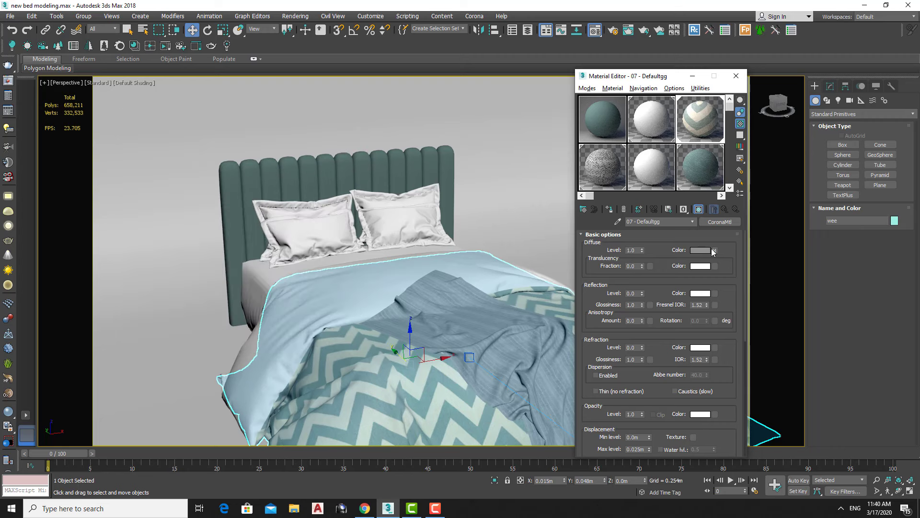
{"action": "scroll", "coordinate": [709, 287], "scroll_direction": "down", "scroll_amount": 5}
{"action": "left_click", "coordinate": [707, 245]}
{"action": "left_click", "coordinate": [705, 430]}
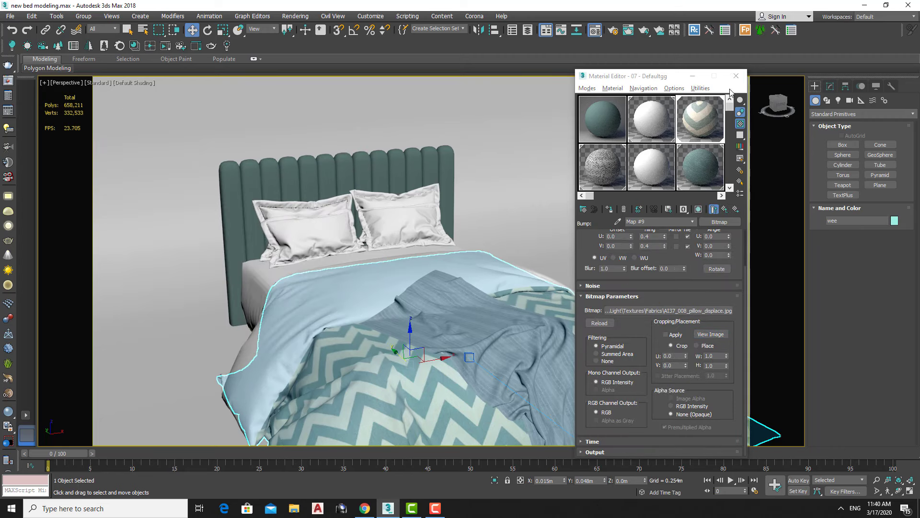
{"action": "left_click", "coordinate": [725, 209]}
{"action": "scroll", "coordinate": [623, 287], "scroll_direction": "up", "scroll_amount": 10}
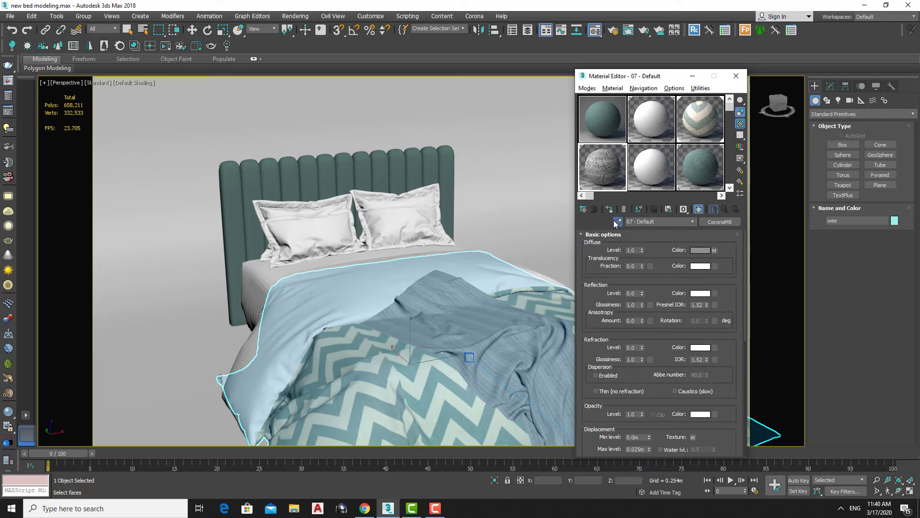
Check the blanket's diffuse Falloff front colour, then pick up its fabric material and Unwrap UVW
{"action": "double_click", "coordinate": [602, 166]}
{"action": "left_click", "coordinate": [348, 113]}
{"action": "left_click", "coordinate": [714, 250]}
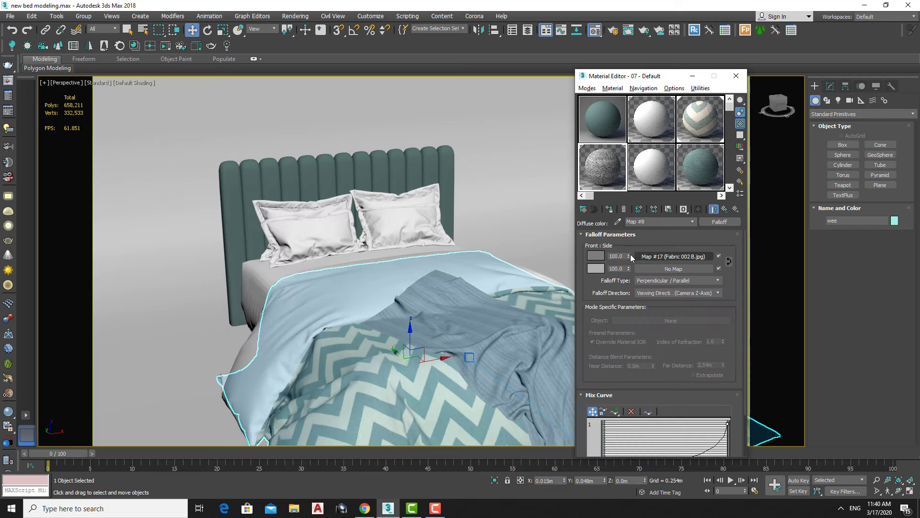
{"action": "left_click", "coordinate": [597, 269]}
{"action": "left_click", "coordinate": [362, 152]}
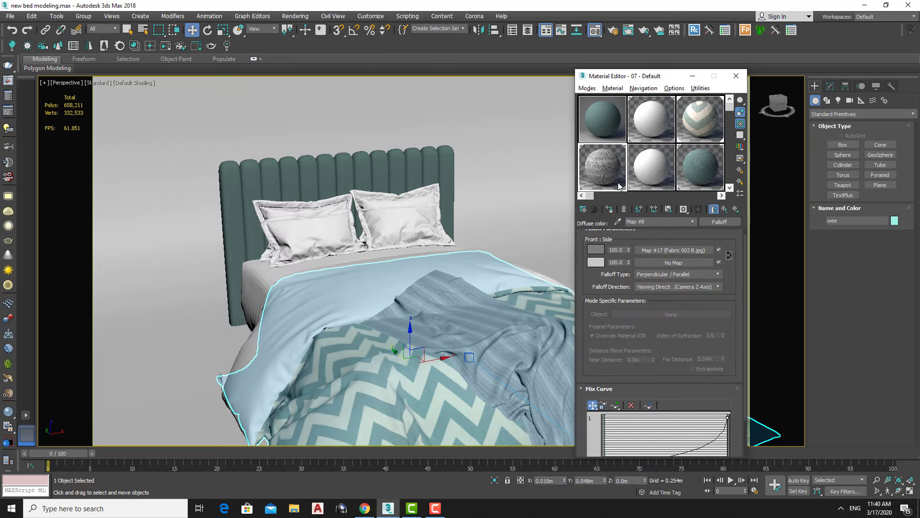
{"action": "left_click", "coordinate": [344, 113]}
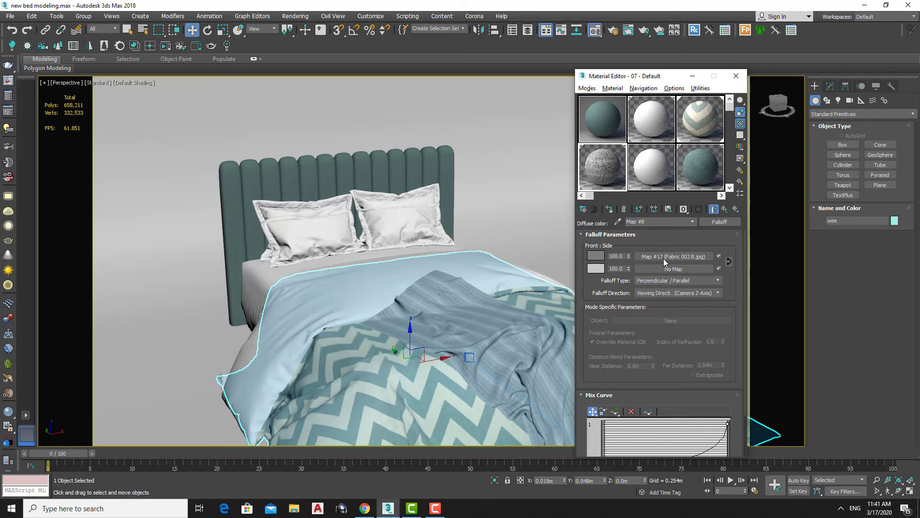
{"action": "left_click", "coordinate": [725, 209]}
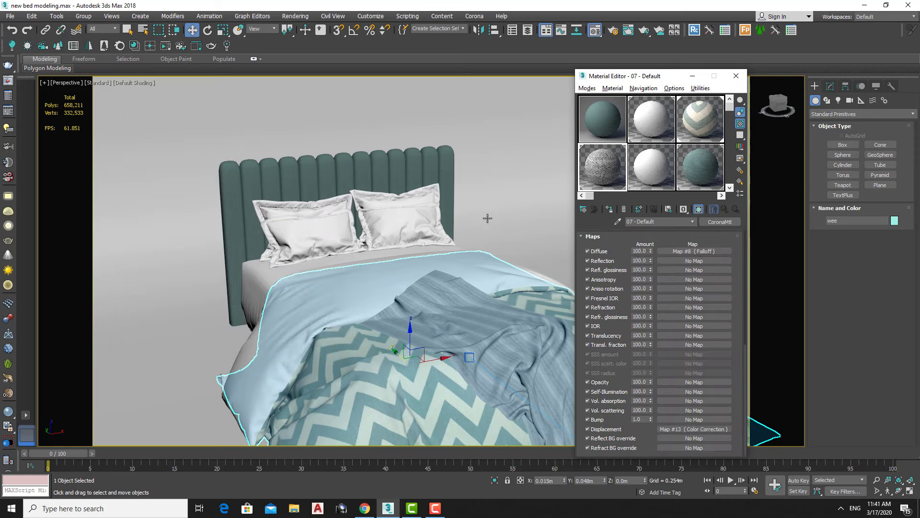
{"action": "left_click", "coordinate": [642, 174]}
{"action": "left_click", "coordinate": [830, 86]}
Review the blanket's UV faces in the UV Editor, then close the editors
{"action": "key", "text": "3"}
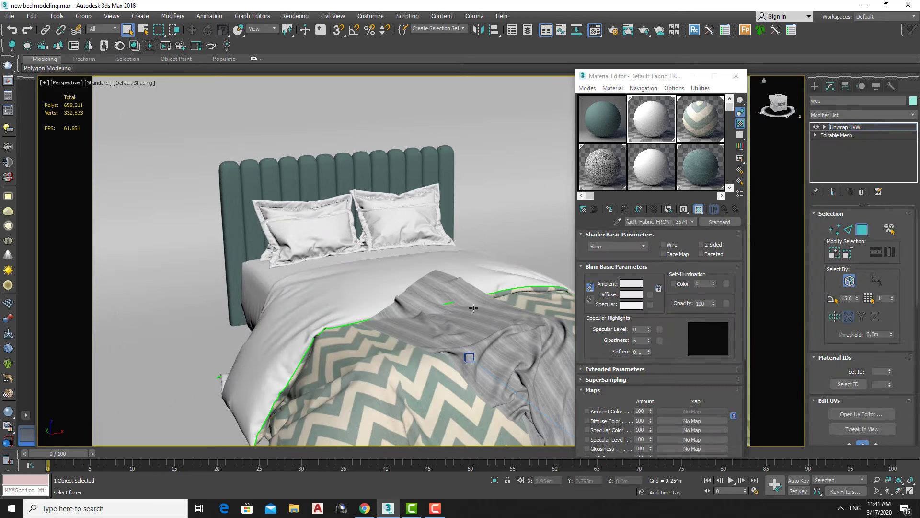
{"action": "left_click", "coordinate": [858, 414]}
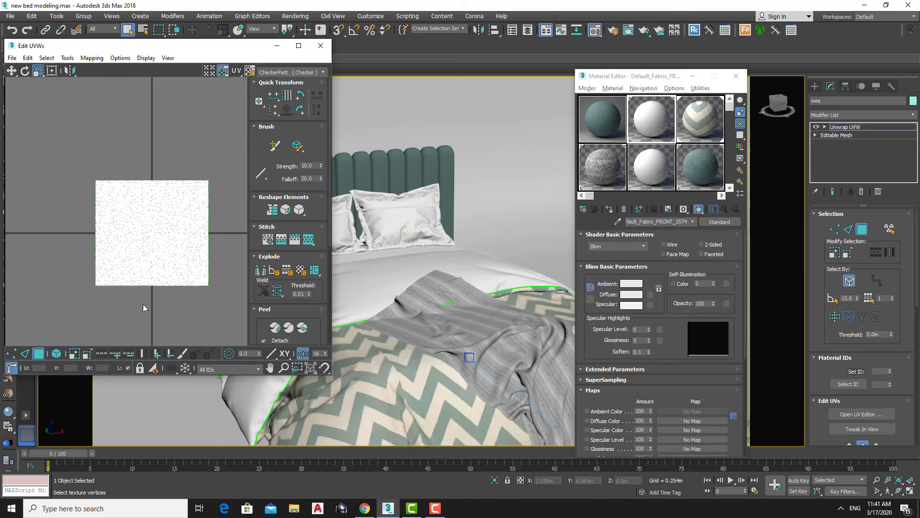
{"action": "scroll", "coordinate": [139, 233], "scroll_direction": "up", "scroll_amount": 3}
{"action": "scroll", "coordinate": [156, 211], "scroll_direction": "down", "scroll_amount": 4}
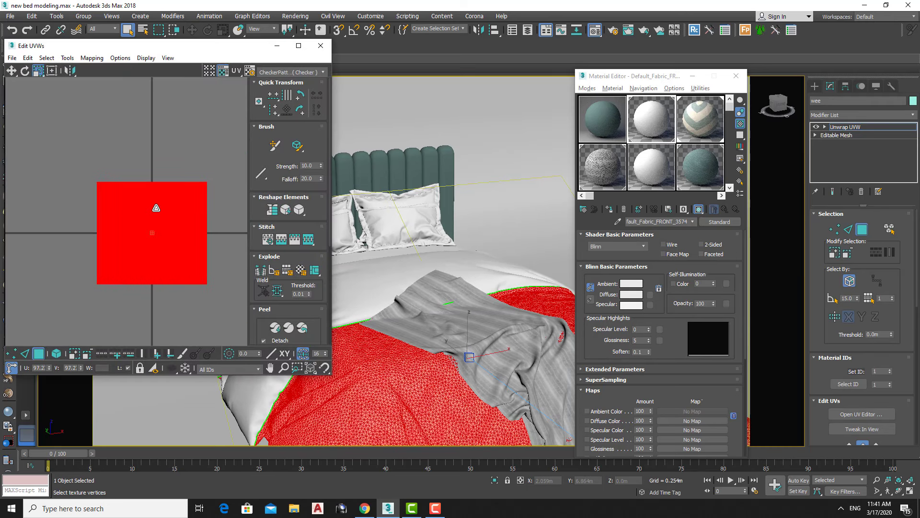
{"action": "left_click", "coordinate": [167, 151]}
{"action": "key", "text": "ctrl+z"}
{"action": "left_click", "coordinate": [192, 134]}
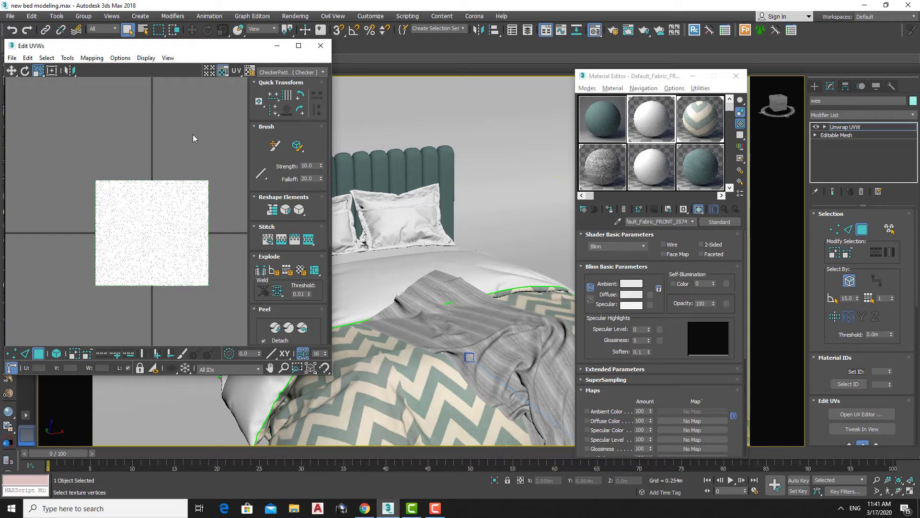
{"action": "left_click", "coordinate": [321, 46]}
{"action": "left_click", "coordinate": [737, 76]}
Select and frame front pillow p1 and show its bump bitmap in the Material Editor
{"action": "left_click", "coordinate": [391, 219]}
{"action": "key", "text": "z"}
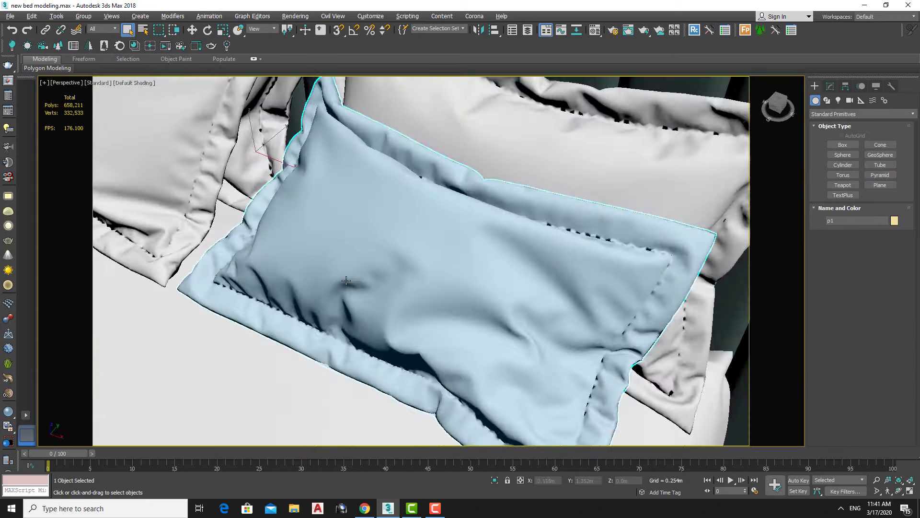
{"action": "scroll", "coordinate": [499, 208], "scroll_direction": "down", "scroll_amount": 2}
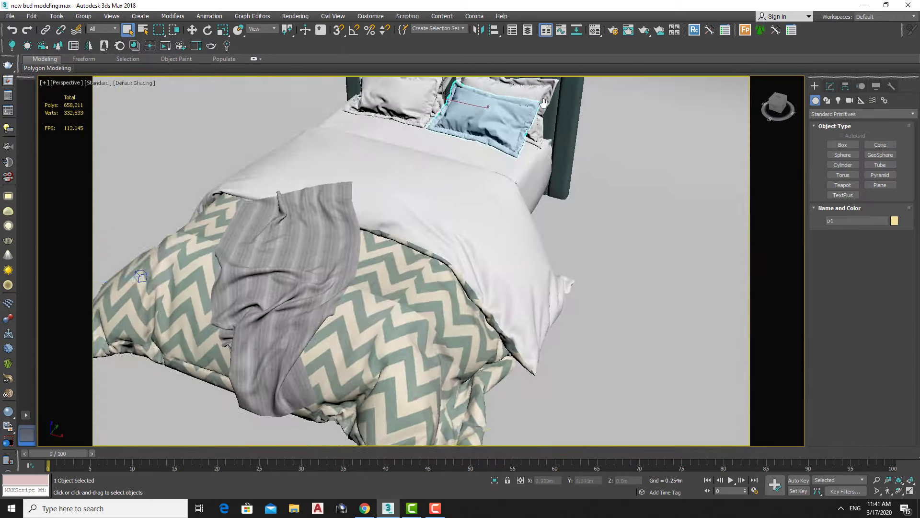
{"action": "middle_click_drag", "start_coordinate": [499, 208], "coordinate": [396, 335]}
{"action": "scroll", "coordinate": [396, 335], "scroll_direction": "down", "scroll_amount": 3}
{"action": "key", "text": "z"}
{"action": "key", "text": "m"}
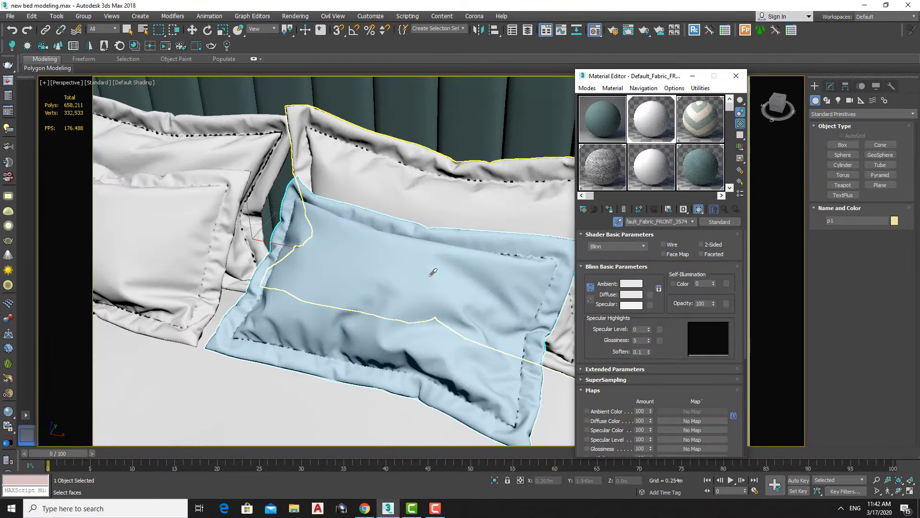
{"action": "scroll", "coordinate": [635, 383], "scroll_direction": "down", "scroll_amount": 5}
{"action": "left_click", "coordinate": [694, 319]}
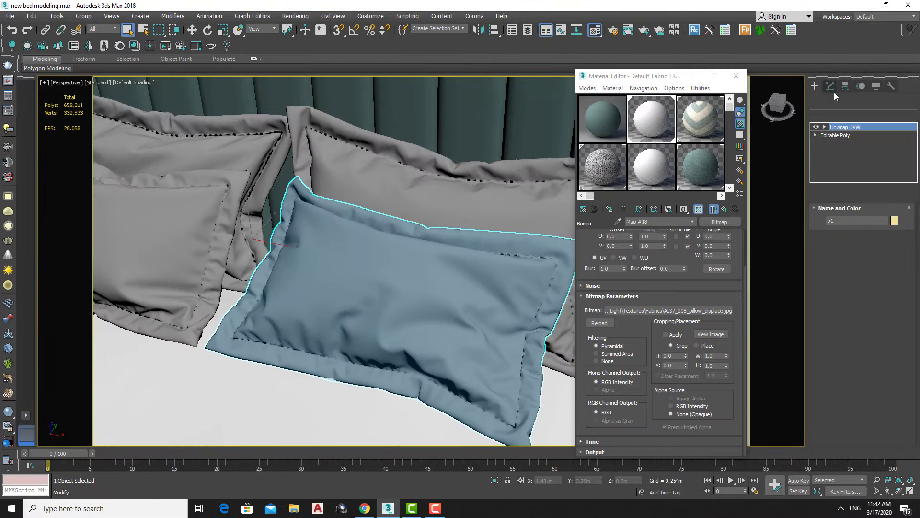
Add Unwrap UVW to pillow p1 and inspect its UV faces in the UV Editor
{"action": "left_click", "coordinate": [470, 273]}
{"action": "scroll", "coordinate": [470, 273], "scroll_direction": "down", "scroll_amount": 2}
{"action": "left_click", "coordinate": [858, 414]}
{"action": "scroll", "coordinate": [155, 158], "scroll_direction": "up", "scroll_amount": 5}
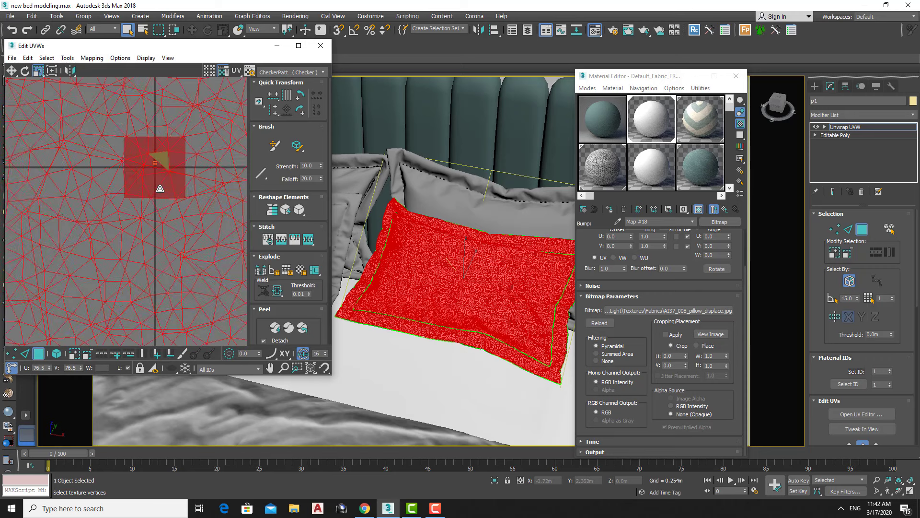
{"action": "scroll", "coordinate": [167, 259], "scroll_direction": "down", "scroll_amount": 3}
{"action": "left_click", "coordinate": [167, 258]}
{"action": "left_click", "coordinate": [153, 173]}
{"action": "scroll", "coordinate": [163, 220], "scroll_direction": "down", "scroll_amount": 2}
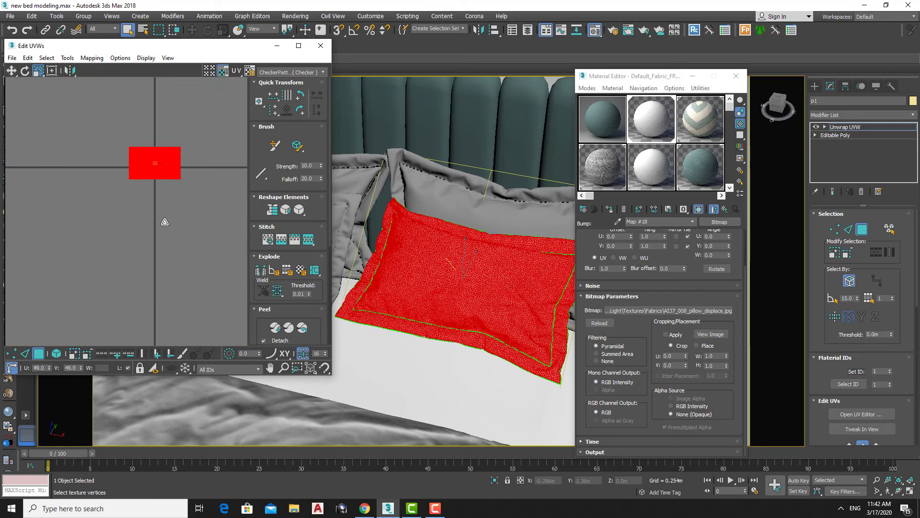
{"action": "left_click", "coordinate": [186, 140]}
Select pillow p1's UV island and move it into place
{"action": "left_click", "coordinate": [156, 167]}
{"action": "scroll", "coordinate": [156, 167], "scroll_direction": "up", "scroll_amount": 3}
{"action": "left_click", "coordinate": [124, 252]}
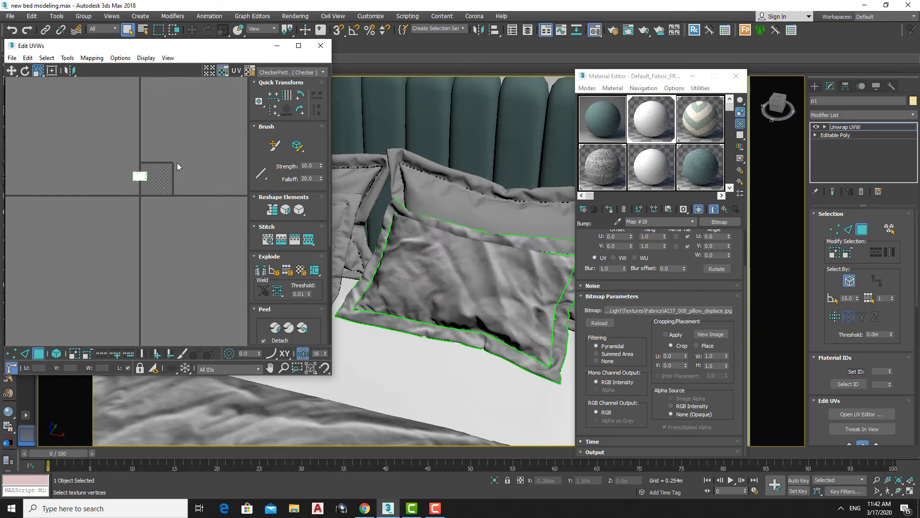
{"action": "scroll", "coordinate": [175, 166], "scroll_direction": "up", "scroll_amount": 2}
{"action": "left_click", "coordinate": [115, 183]}
{"action": "key", "text": "w"}
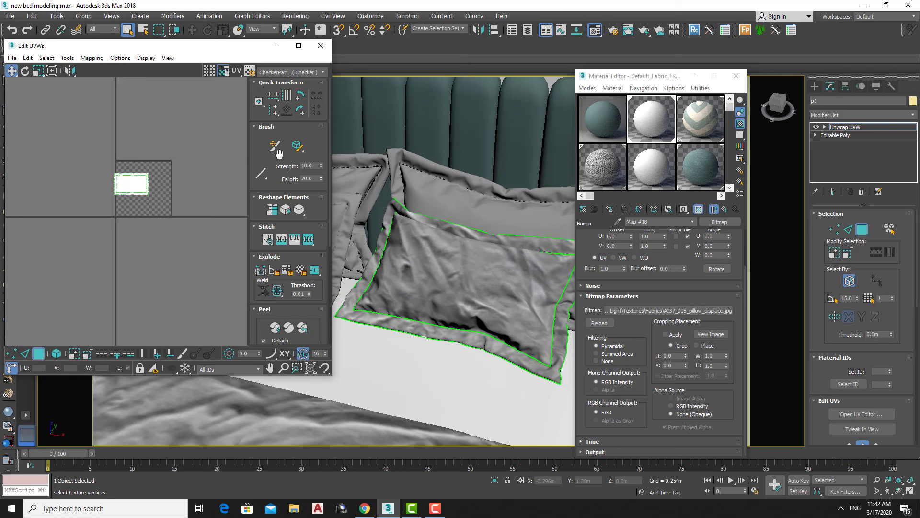
{"action": "left_click", "coordinate": [320, 45]}
{"action": "left_click", "coordinate": [249, 230]}
Add Unwrap UVW to the left front pillow and check its UVs in the UV Editor
{"action": "left_click", "coordinate": [836, 115]}
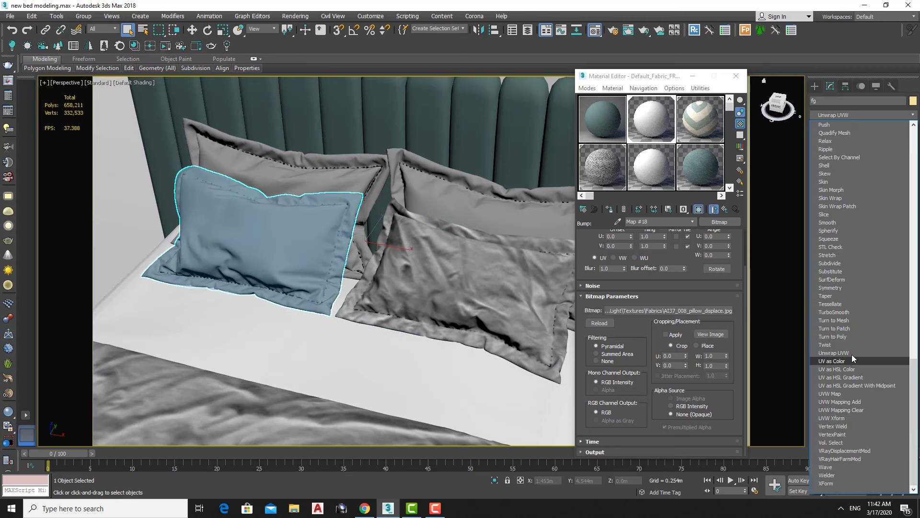
{"action": "left_click", "coordinate": [844, 356]}
{"action": "left_click", "coordinate": [861, 325]}
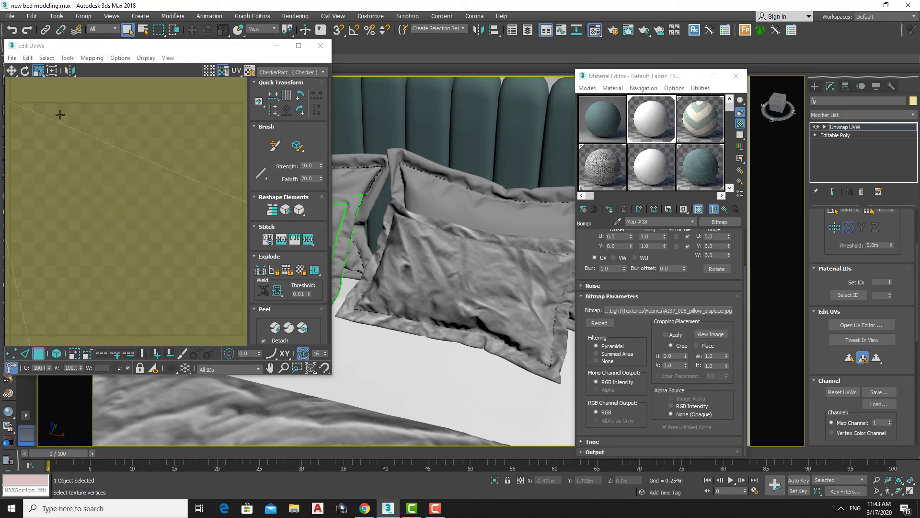
{"action": "scroll", "coordinate": [120, 202], "scroll_direction": "down", "scroll_amount": 3}
{"action": "scroll", "coordinate": [113, 280], "scroll_direction": "down", "scroll_amount": 2}
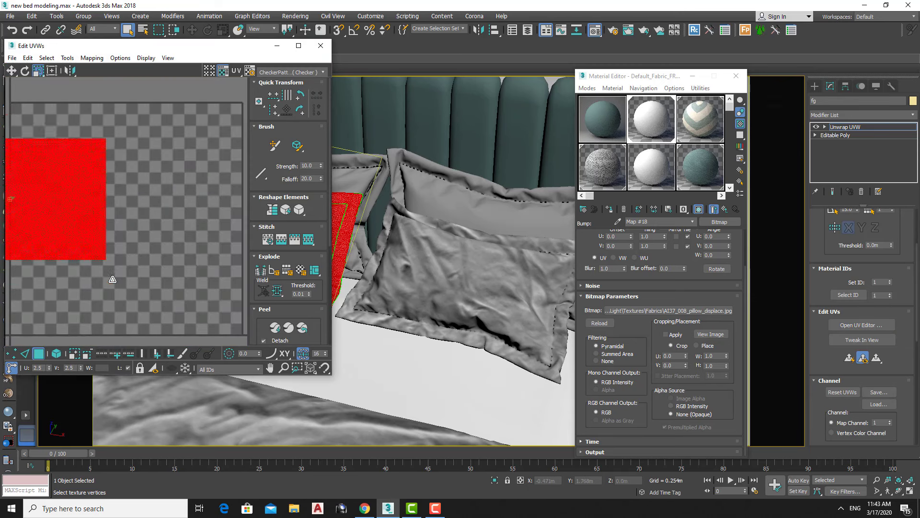
{"action": "left_click", "coordinate": [320, 45]}
{"action": "left_click", "coordinate": [815, 86]}
{"action": "left_click", "coordinate": [736, 75]}
Select the back right pillow's faces and review its UVs in the UV Editor
{"action": "left_click", "coordinate": [599, 201]}
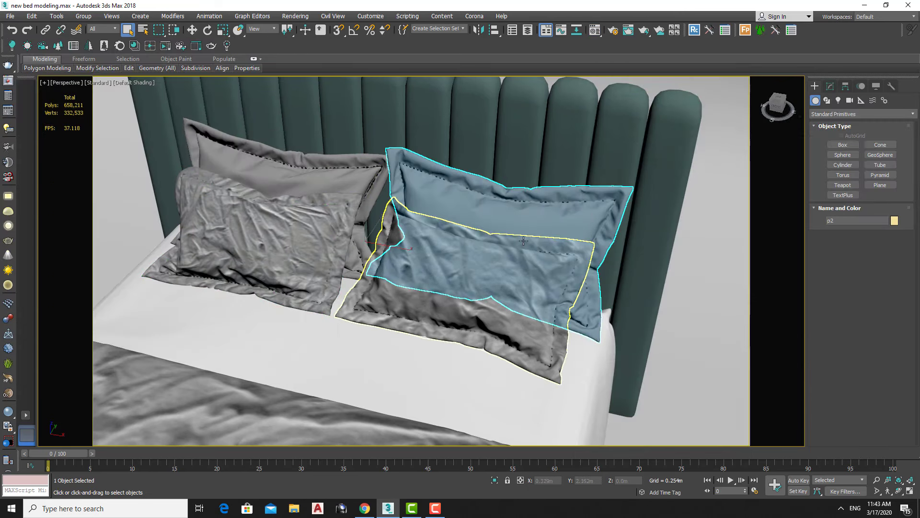
{"action": "left_click", "coordinate": [830, 86]}
{"action": "key", "text": "3"}
{"action": "left_click", "coordinate": [861, 259]}
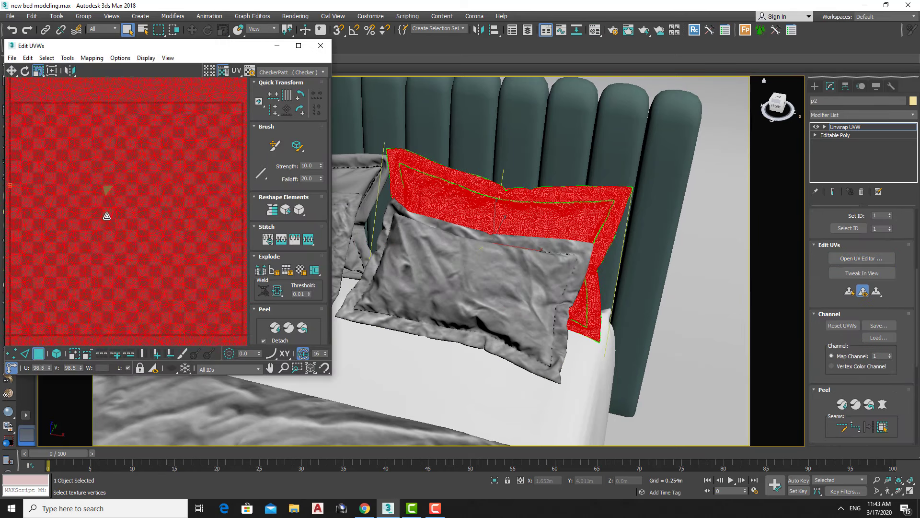
{"action": "scroll", "coordinate": [108, 192], "scroll_direction": "down", "scroll_amount": 3}
{"action": "scroll", "coordinate": [93, 263], "scroll_direction": "up", "scroll_amount": 1}
{"action": "left_click", "coordinate": [94, 264]}
{"action": "left_click", "coordinate": [320, 46]}
Add Unwrap UVW to the back left pillow and select all its UV faces
{"action": "left_click", "coordinate": [268, 201]}
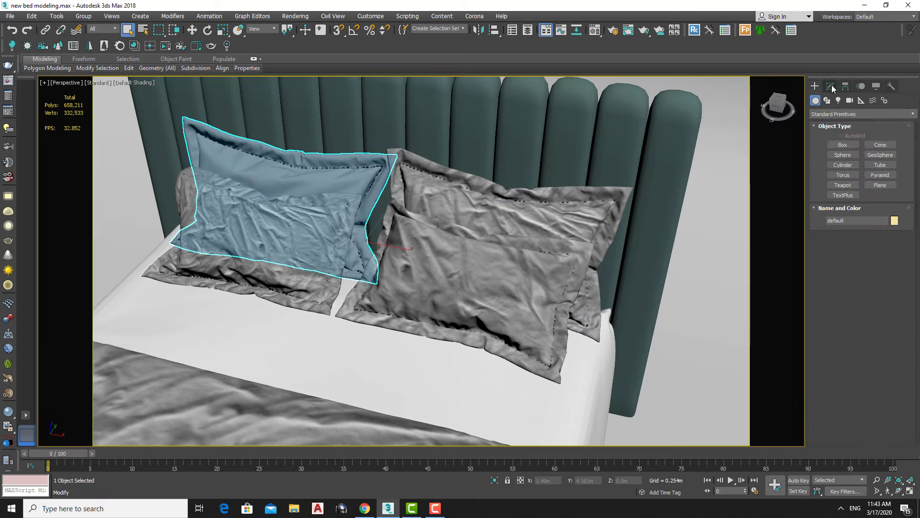
{"action": "key", "text": "shift+z"}
{"action": "left_click", "coordinate": [863, 115]}
{"action": "left_click", "coordinate": [834, 353]}
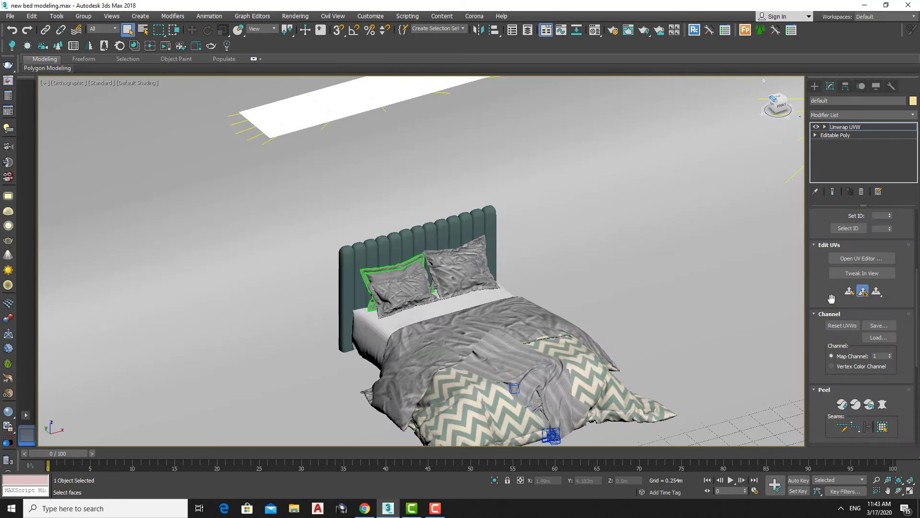
{"action": "left_click", "coordinate": [862, 259]}
{"action": "key", "text": "ctrl+a"}
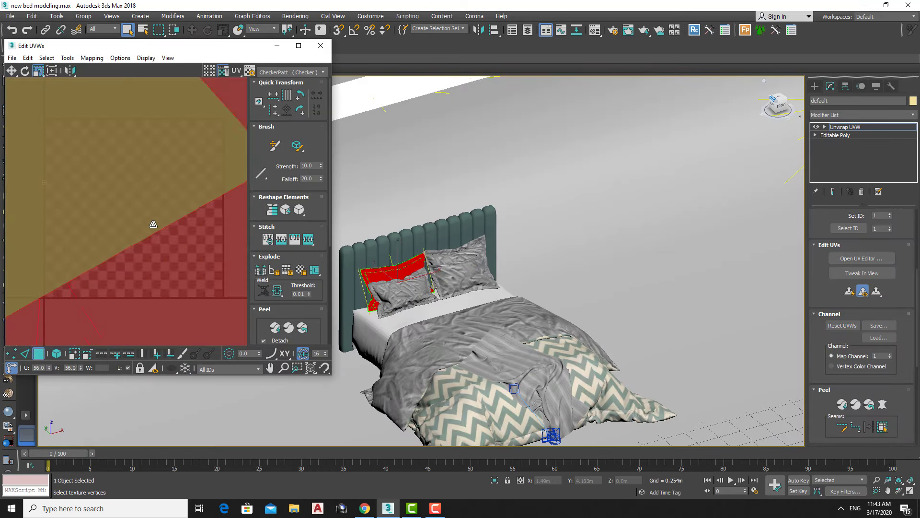
{"action": "scroll", "coordinate": [134, 267], "scroll_direction": "down", "scroll_amount": 3}
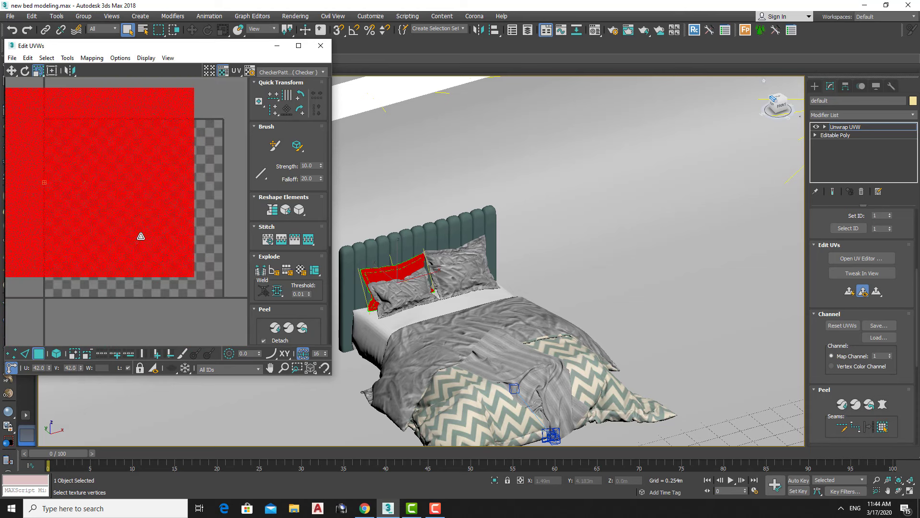
{"action": "scroll", "coordinate": [140, 236], "scroll_direction": "down", "scroll_amount": 2}
{"action": "left_click", "coordinate": [320, 45]}
Show the pillow fabric material, Bump 120, in the viewport on the left pillow
{"action": "key", "text": "z"}
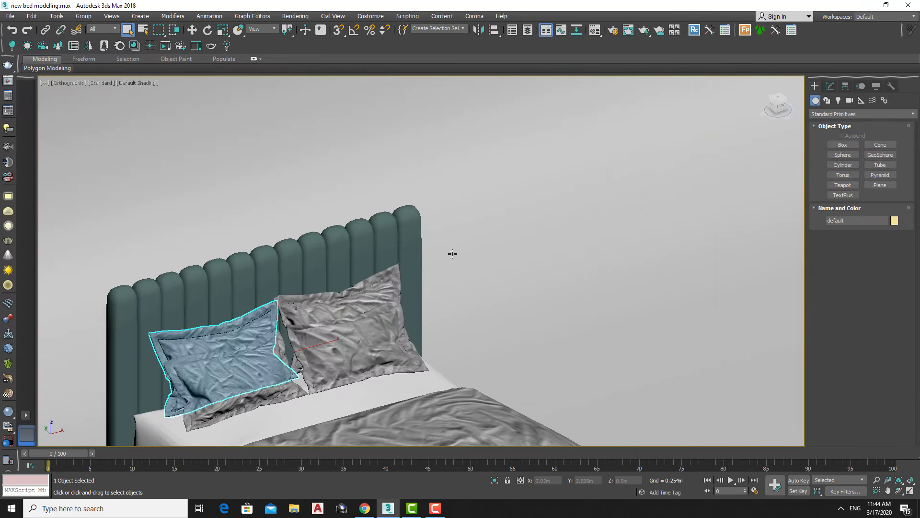
{"action": "key", "text": "m"}
{"action": "left_click", "coordinate": [669, 209]}
{"action": "left_click", "coordinate": [698, 209]}
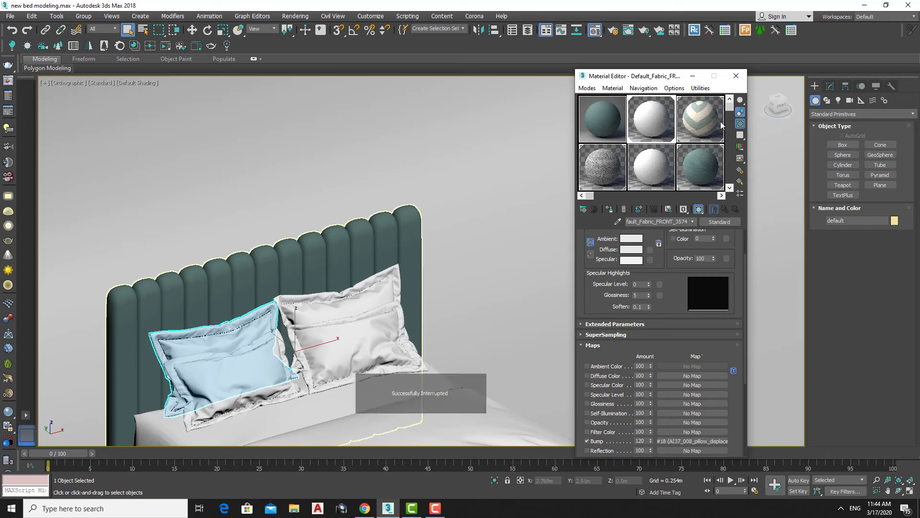
Select the throw, frame the whole bed from the front, and start the Corona render
{"action": "left_click", "coordinate": [736, 78]}
{"action": "key", "text": "c"}
{"action": "left_click", "coordinate": [438, 276]}
{"action": "key", "text": "z"}
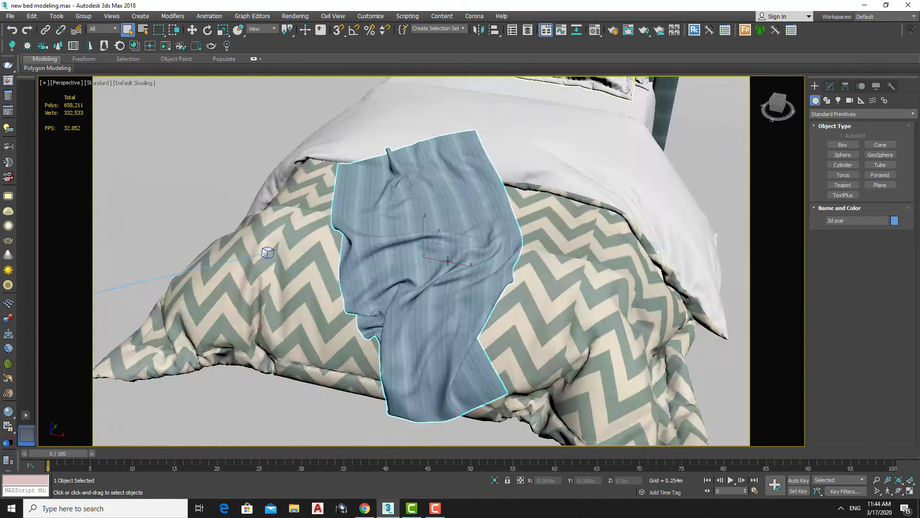
{"action": "scroll", "coordinate": [431, 282], "scroll_direction": "down", "scroll_amount": 5}
{"action": "scroll", "coordinate": [431, 283], "scroll_direction": "up", "scroll_amount": 4}
{"action": "mouse_move", "coordinate": [432, 283]}
{"action": "middle_mouse_down"}
{"action": "mouse_move", "coordinate": [363, 290]}
{"action": "mouse_move", "coordinate": [439, 287]}
{"action": "mouse_move", "coordinate": [407, 282]}
{"action": "mouse_move", "coordinate": [408, 270]}
{"action": "middle_mouse_up"}
{"action": "key", "text": "shift+z"}
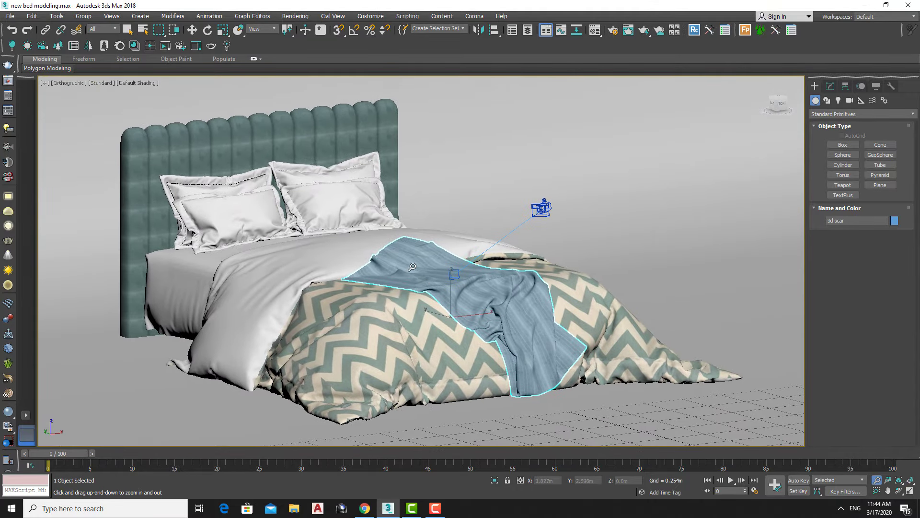
{"action": "scroll", "coordinate": [408, 267], "scroll_direction": "up", "scroll_amount": 2}
{"action": "scroll", "coordinate": [408, 267], "scroll_direction": "up", "scroll_amount": 1}
{"action": "key", "text": "shift+q"}
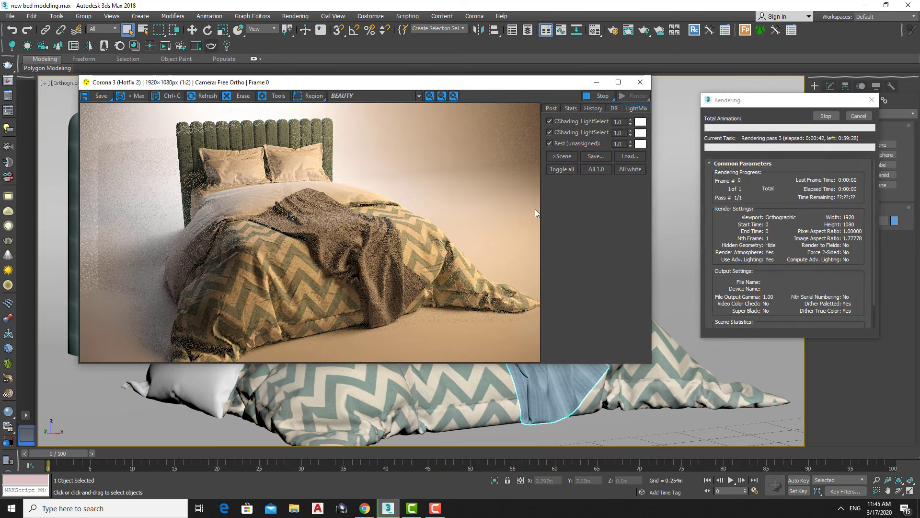
Restart the Corona render and pan it over the headboard and pillows
{"action": "left_click", "coordinate": [826, 116]}
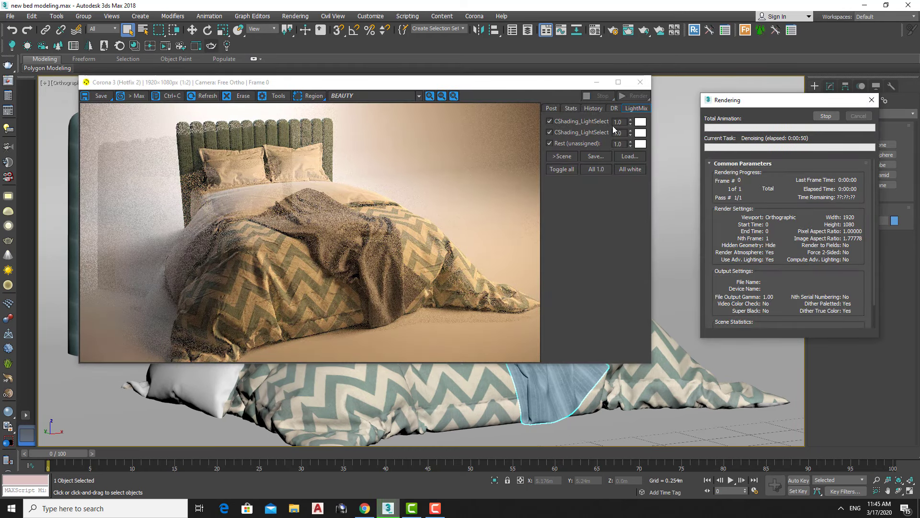
{"action": "left_click", "coordinate": [295, 16]}
{"action": "left_click", "coordinate": [297, 64]}
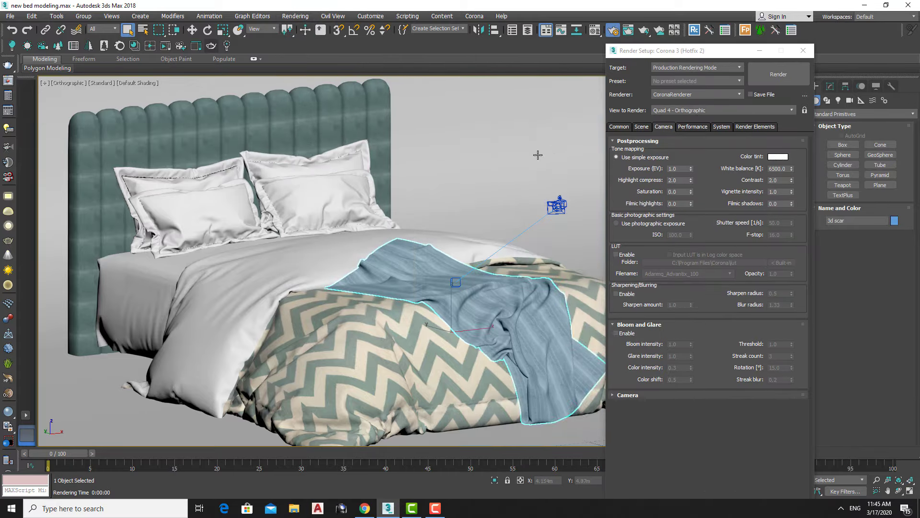
{"action": "key", "text": "shift+q"}
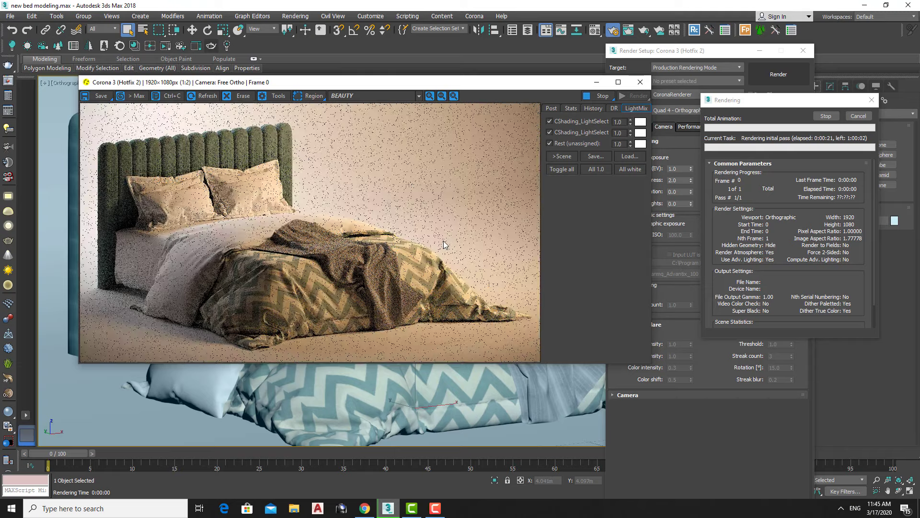
{"action": "scroll", "coordinate": [444, 240], "scroll_direction": "up", "scroll_amount": 1}
{"action": "mouse_move", "coordinate": [191, 217]}
{"action": "left_mouse_down"}
{"action": "mouse_move", "coordinate": [332, 298]}
{"action": "mouse_move", "coordinate": [290, 224]}
{"action": "left_mouse_up"}
{"action": "scroll", "coordinate": [197, 140], "scroll_direction": "up", "scroll_amount": 1}
{"action": "left_click_drag", "start_coordinate": [226, 213], "coordinate": [241, 243]}
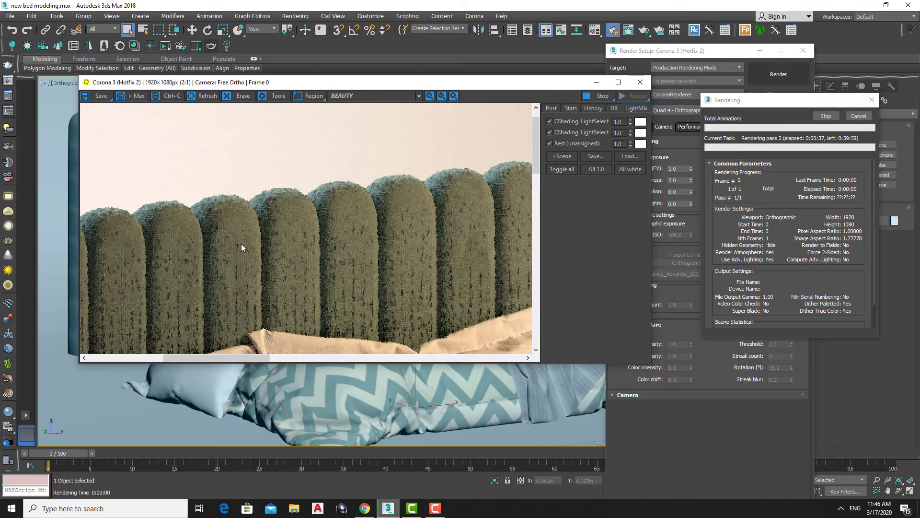
{"action": "scroll", "coordinate": [306, 315], "scroll_direction": "up", "scroll_amount": 1}
{"action": "scroll", "coordinate": [306, 315], "scroll_direction": "down", "scroll_amount": 2}
{"action": "scroll", "coordinate": [306, 315], "scroll_direction": "down", "scroll_amount": 1}
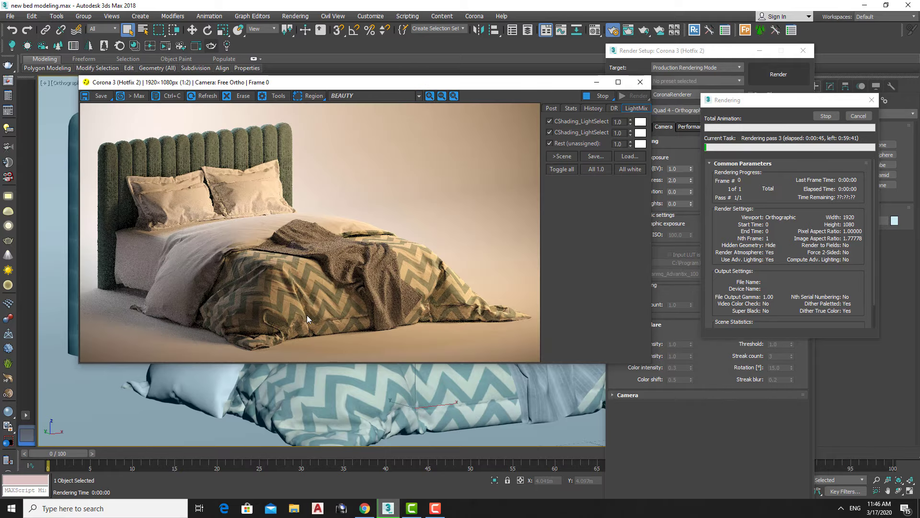
{"action": "scroll", "coordinate": [307, 315], "scroll_direction": "up", "scroll_amount": 2}
{"action": "left_click_drag", "start_coordinate": [458, 198], "coordinate": [327, 251]}
{"action": "scroll", "coordinate": [265, 217], "scroll_direction": "down", "scroll_amount": 1}
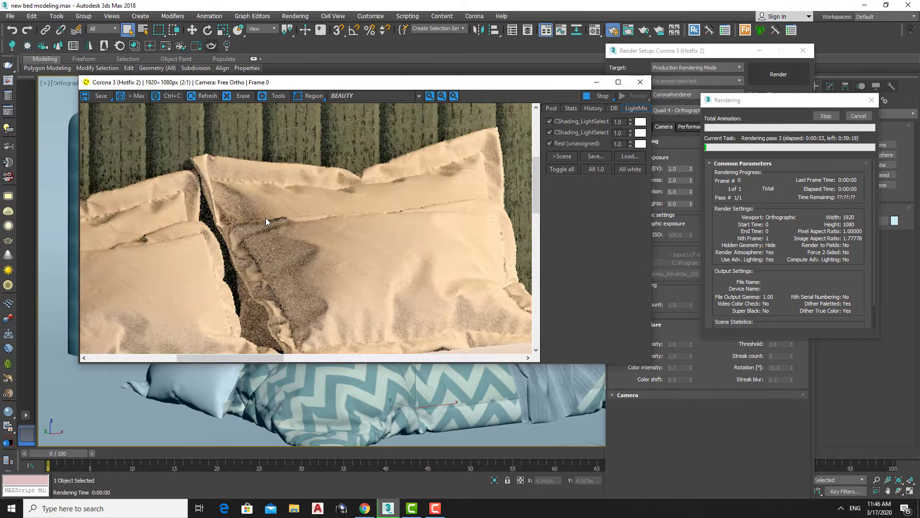
{"action": "scroll", "coordinate": [264, 280], "scroll_direction": "down", "scroll_amount": 1}
Show the CShading_LightMix channel and set LightSelect and Rest intensities to 2
{"action": "left_click", "coordinate": [550, 123]}
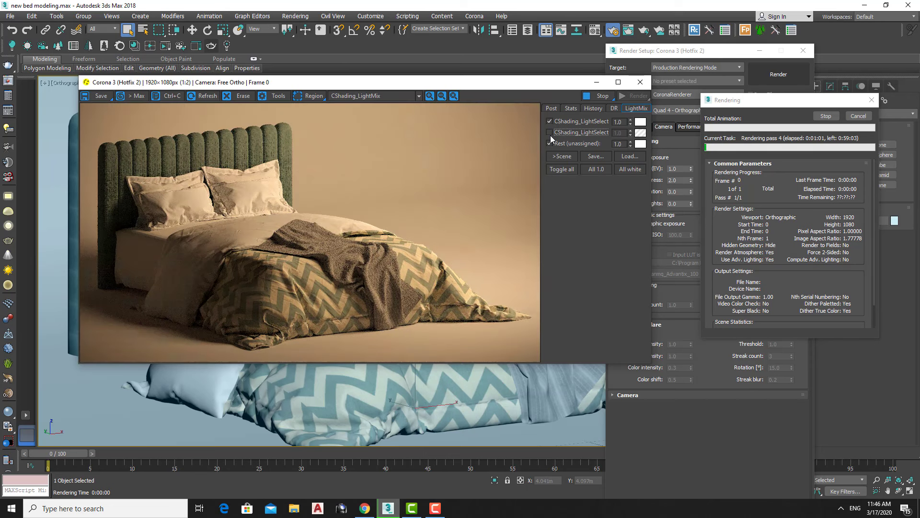
{"action": "double_click", "coordinate": [619, 122]}
{"action": "type", "text": "2"}
{"action": "key", "text": "Return"}
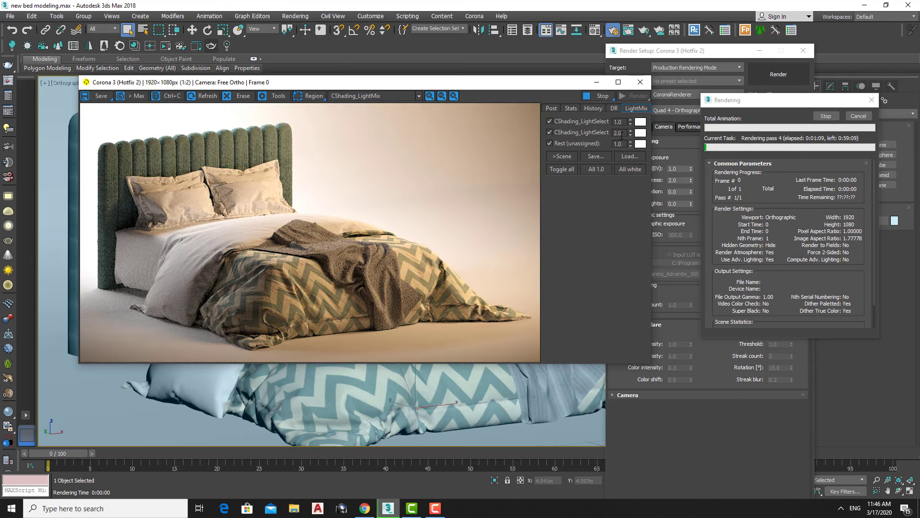
{"action": "double_click", "coordinate": [619, 143]}
{"action": "type", "text": "2"}
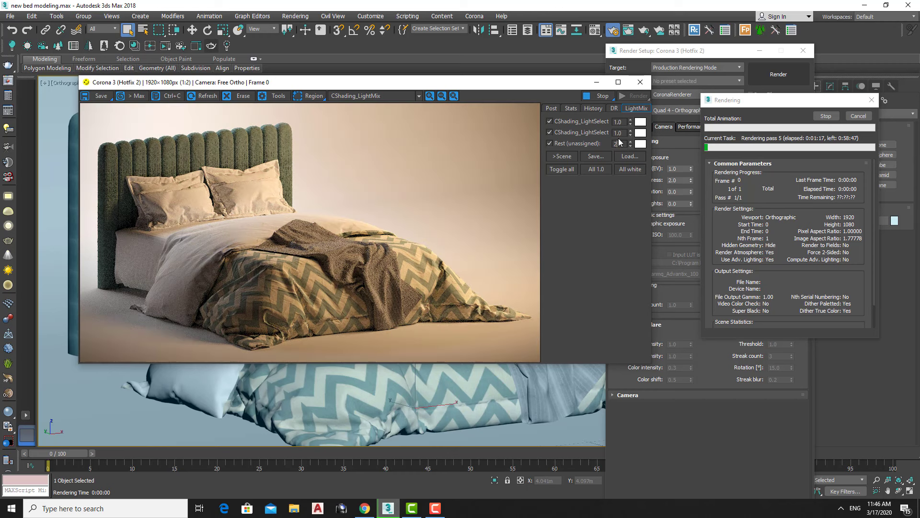
{"action": "left_click", "coordinate": [554, 109]}
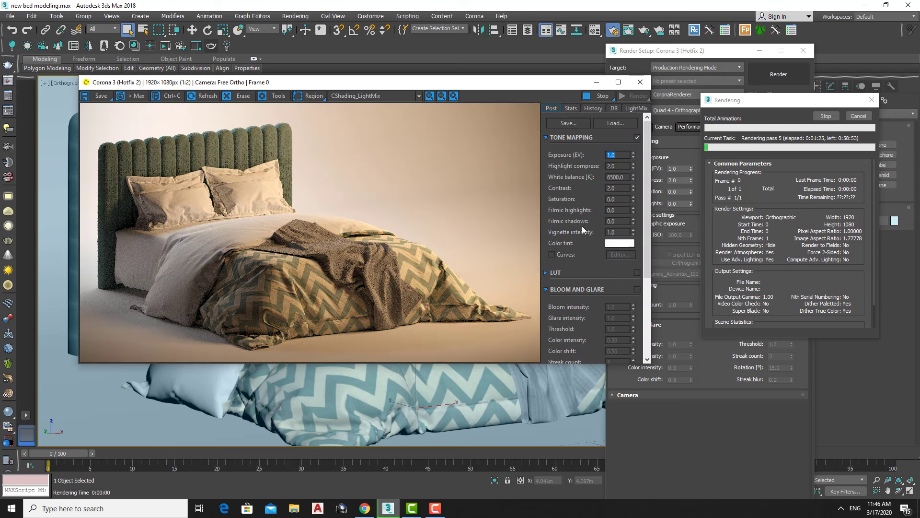
Enable Curves and gently lift the brightness curve and shadow point
{"action": "left_click", "coordinate": [617, 254]}
{"action": "left_click_drag", "start_coordinate": [749, 231], "coordinate": [756, 217]}
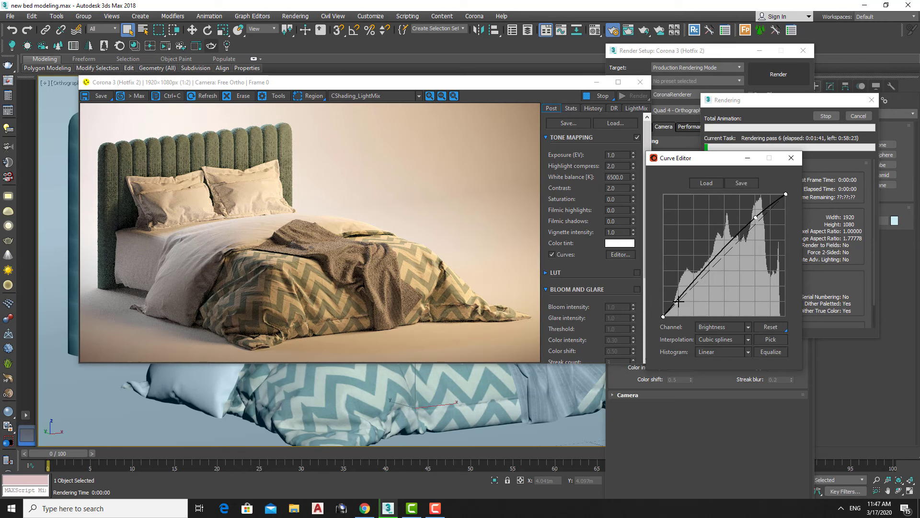
{"action": "left_click_drag", "start_coordinate": [679, 302], "coordinate": [686, 290]}
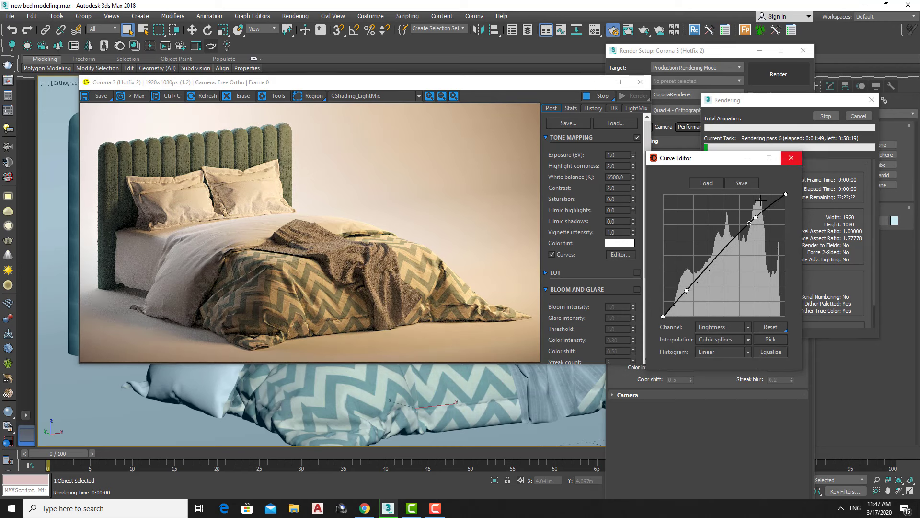
Enable LUT, try a film LUT, and set LUT opacity to 0.20
{"action": "left_click", "coordinate": [637, 273]}
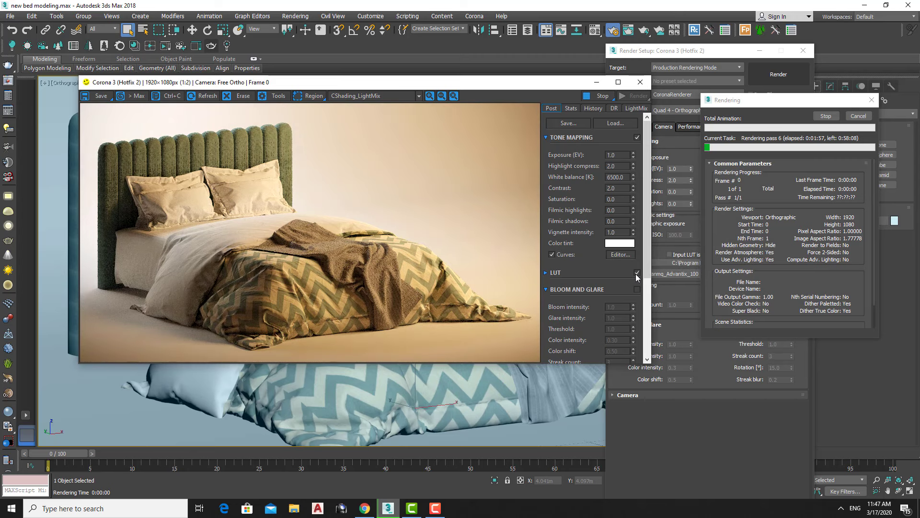
{"action": "scroll", "coordinate": [289, 280], "scroll_direction": "up", "scroll_amount": 1}
{"action": "scroll", "coordinate": [289, 280], "scroll_direction": "down", "scroll_amount": 1}
{"action": "left_click", "coordinate": [546, 273]}
{"action": "left_click", "coordinate": [613, 301]}
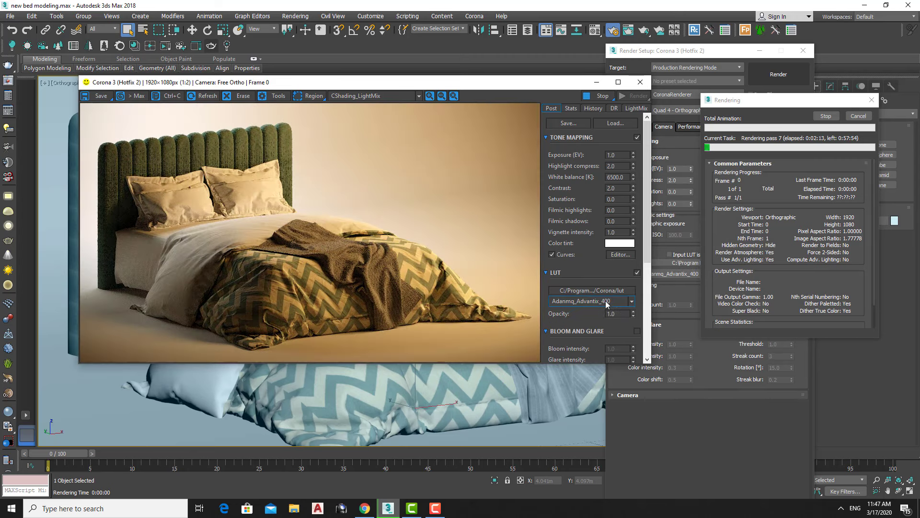
{"action": "scroll", "coordinate": [607, 304], "scroll_direction": "down", "scroll_amount": 1}
{"action": "scroll", "coordinate": [607, 304], "scroll_direction": "down", "scroll_amount": 2}
{"action": "scroll", "coordinate": [607, 304], "scroll_direction": "down", "scroll_amount": 1}
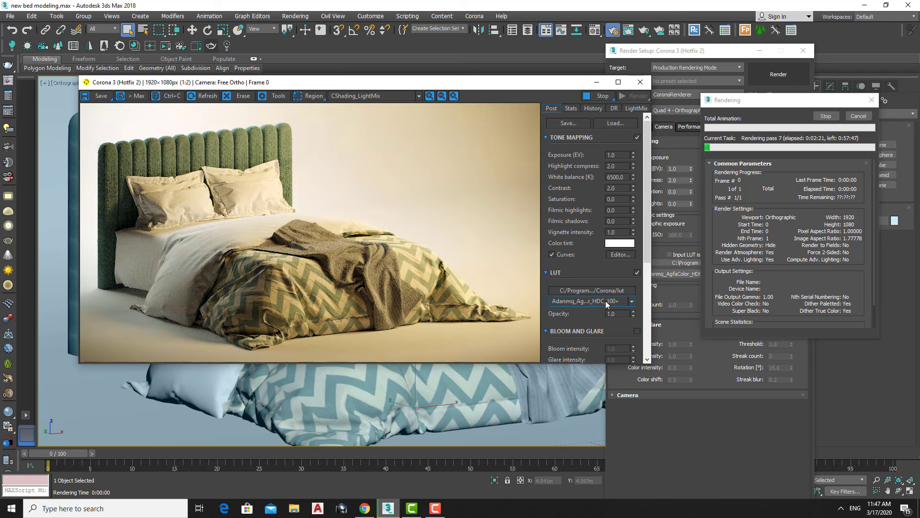
{"action": "scroll", "coordinate": [607, 304], "scroll_direction": "down", "scroll_amount": 2}
{"action": "scroll", "coordinate": [607, 304], "scroll_direction": "down", "scroll_amount": 1}
{"action": "scroll", "coordinate": [607, 304], "scroll_direction": "down", "scroll_amount": 1}
{"action": "scroll", "coordinate": [607, 304], "scroll_direction": "down", "scroll_amount": 1}
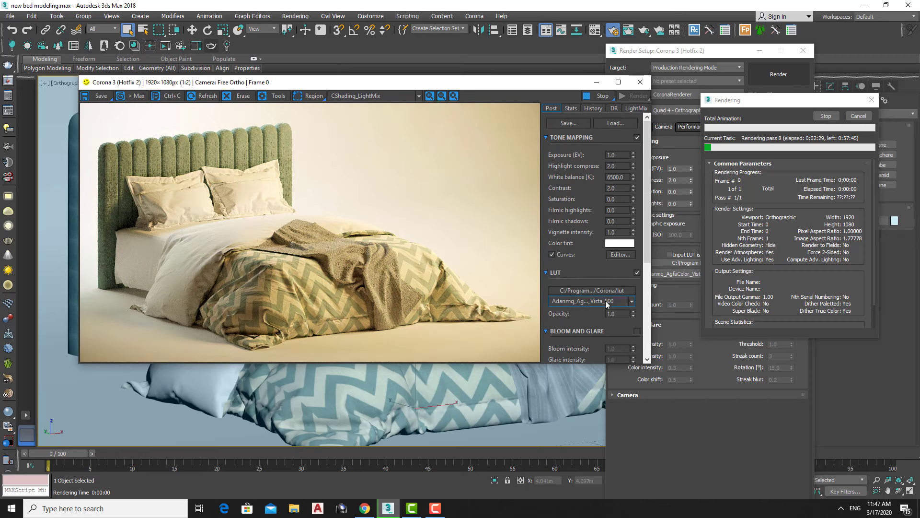
{"action": "scroll", "coordinate": [606, 304], "scroll_direction": "down", "scroll_amount": 1}
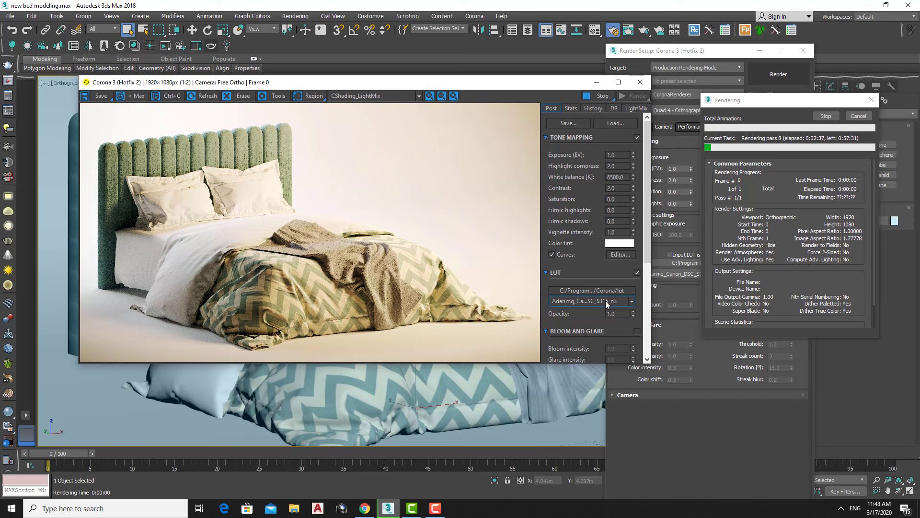
{"action": "scroll", "coordinate": [607, 304], "scroll_direction": "down", "scroll_amount": 1}
{"action": "scroll", "coordinate": [617, 302], "scroll_direction": "down", "scroll_amount": 1}
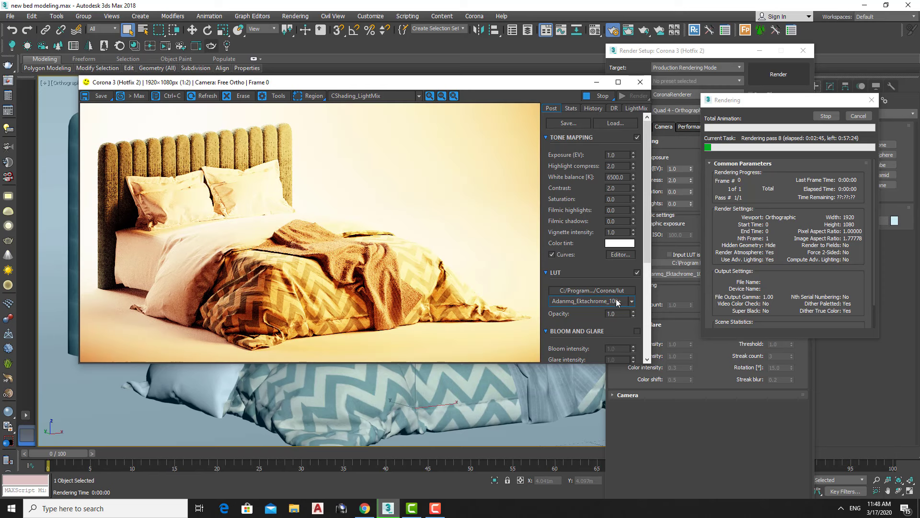
{"action": "left_click", "coordinate": [628, 232]}
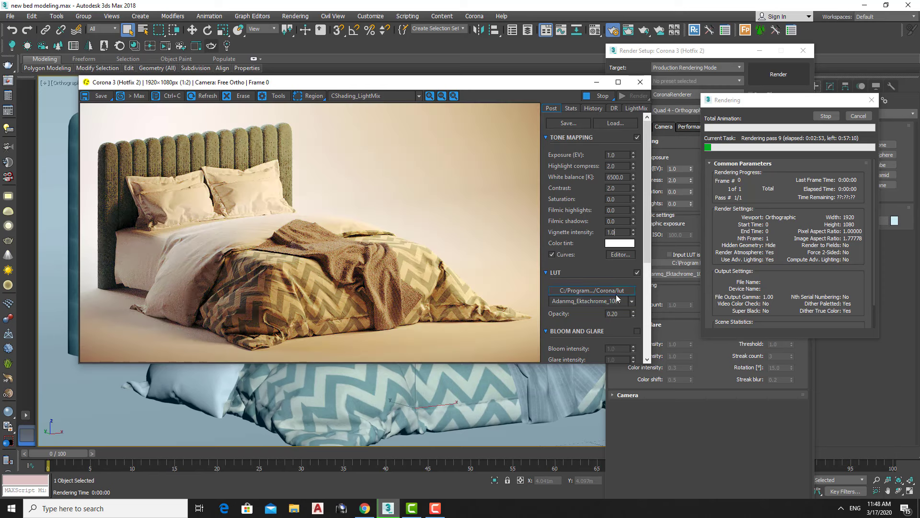
Try the Adanmq_Advantix_100 LUT, then switch the LUT off
{"action": "scroll", "coordinate": [618, 299], "scroll_direction": "down", "scroll_amount": 1}
{"action": "scroll", "coordinate": [617, 300], "scroll_direction": "down", "scroll_amount": 1}
{"action": "scroll", "coordinate": [618, 301], "scroll_direction": "down", "scroll_amount": 1}
{"action": "scroll", "coordinate": [617, 303], "scroll_direction": "down", "scroll_amount": 1}
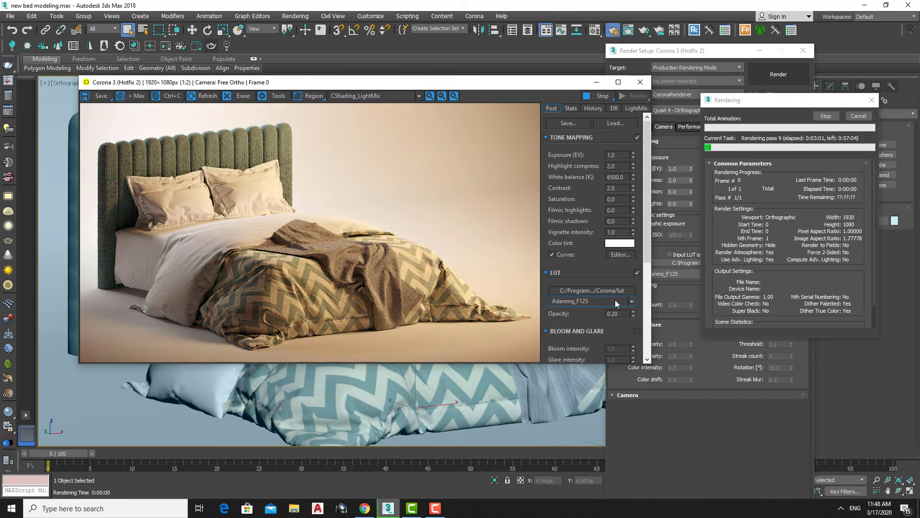
{"action": "left_click", "coordinate": [617, 303]}
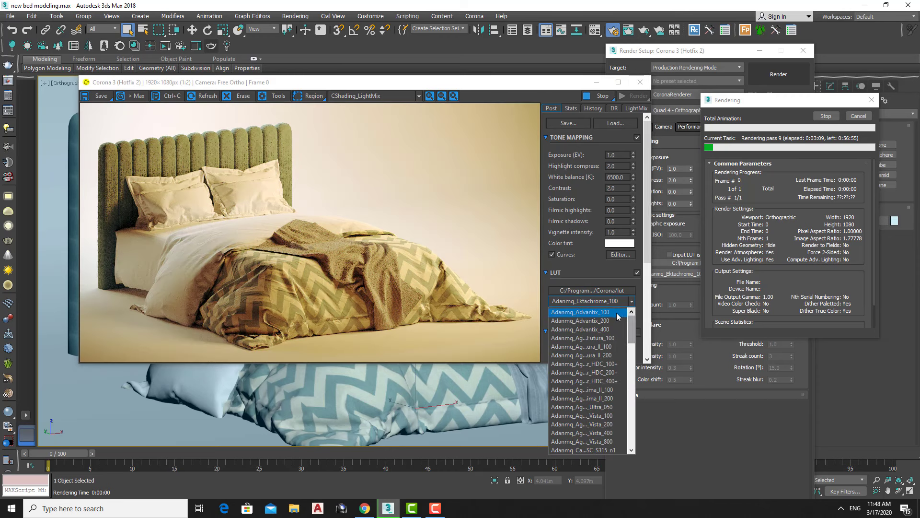
{"action": "left_click", "coordinate": [615, 312]}
{"action": "scroll", "coordinate": [614, 312], "scroll_direction": "down", "scroll_amount": 2}
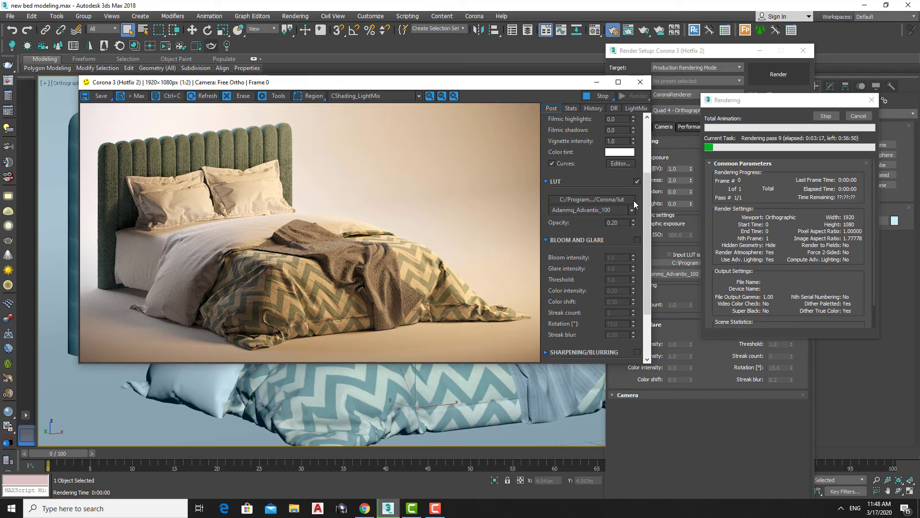
{"action": "scroll", "coordinate": [271, 290], "scroll_direction": "up", "scroll_amount": 3}
{"action": "scroll", "coordinate": [270, 290], "scroll_direction": "down", "scroll_amount": 3}
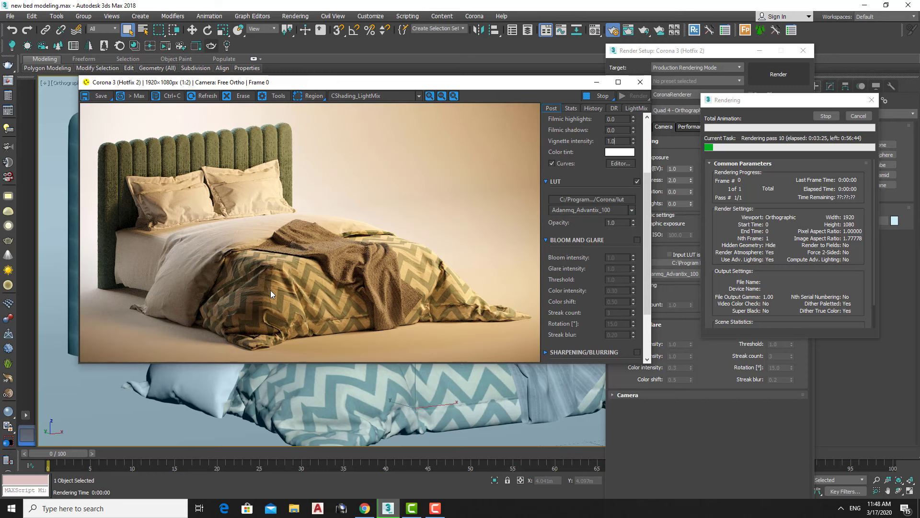
{"action": "left_click", "coordinate": [637, 181]}
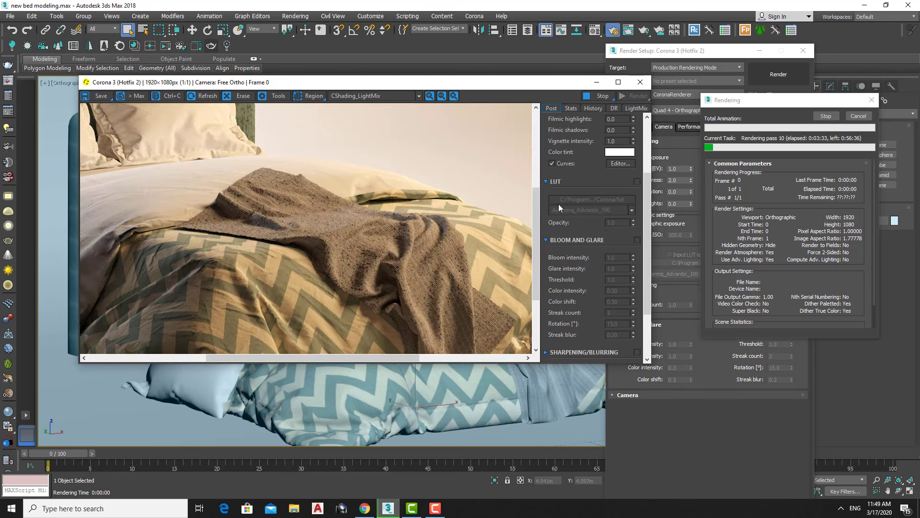
{"action": "left_click", "coordinate": [547, 182]}
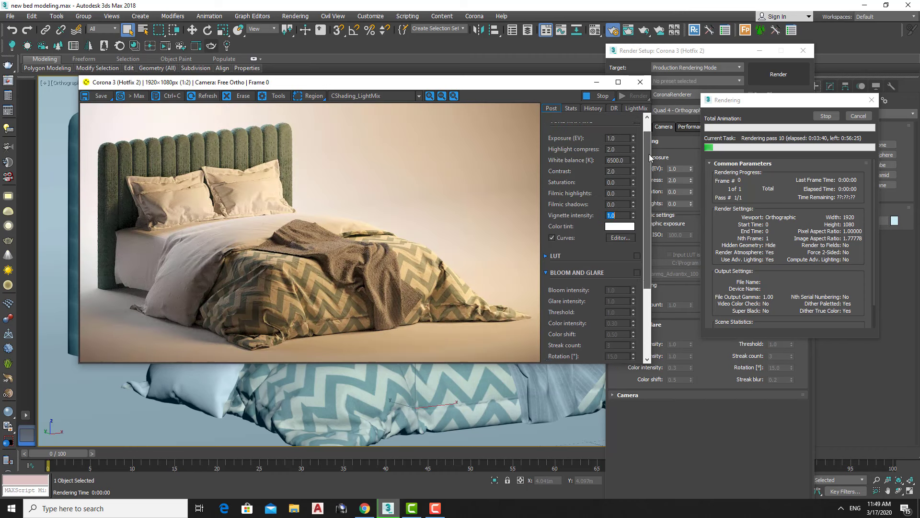
Set Tone Mapping Saturation to 0.020 and zoom in on the blanket detail
{"action": "scroll", "coordinate": [606, 173], "scroll_direction": "up", "scroll_amount": 3}
{"action": "double_click", "coordinate": [619, 197]}
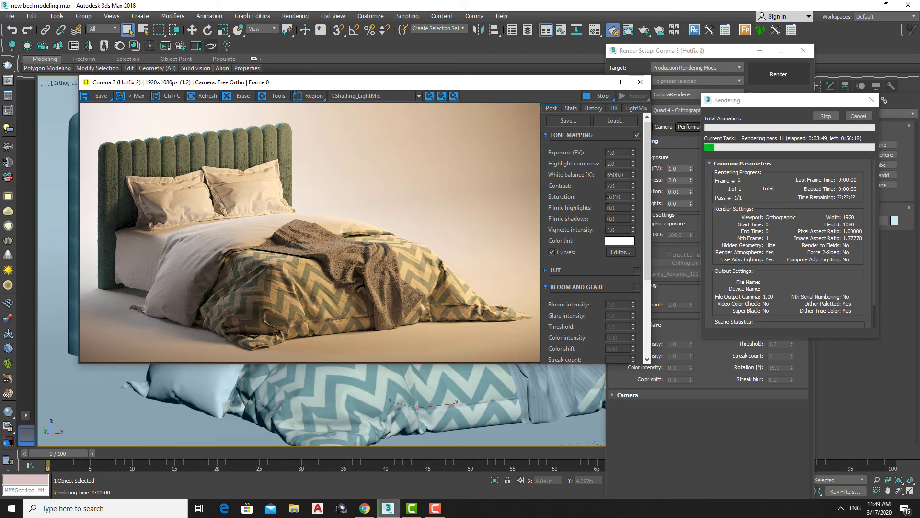
{"action": "scroll", "coordinate": [360, 265], "scroll_direction": "up", "scroll_amount": 2}
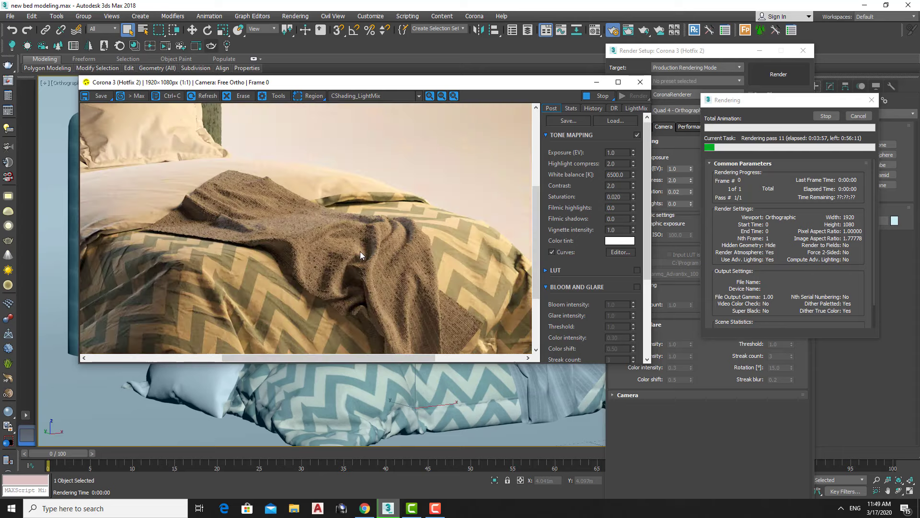
{"action": "scroll", "coordinate": [252, 154], "scroll_direction": "up", "scroll_amount": 2}
{"action": "scroll", "coordinate": [240, 202], "scroll_direction": "down", "scroll_amount": 4}
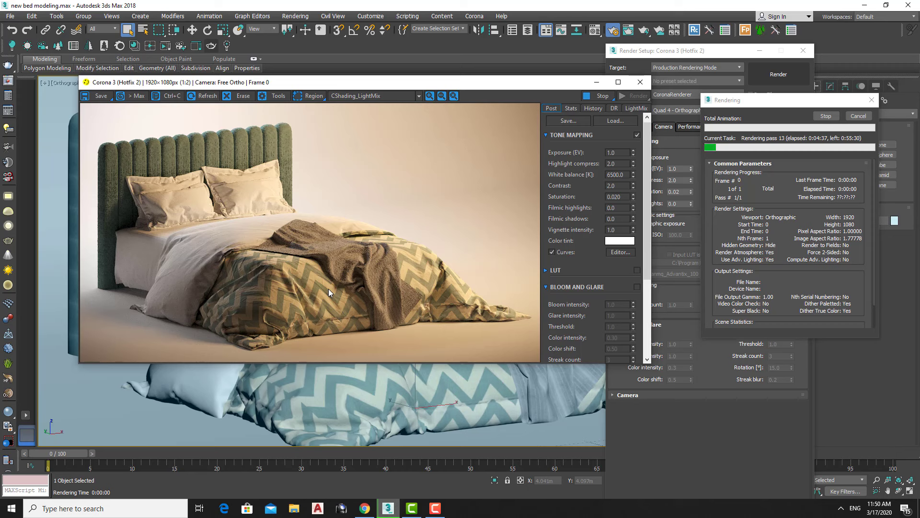
{"action": "scroll", "coordinate": [393, 273], "scroll_direction": "up", "scroll_amount": 1}
{"action": "scroll", "coordinate": [352, 288], "scroll_direction": "down", "scroll_amount": 1}
{"action": "scroll", "coordinate": [351, 289], "scroll_direction": "up", "scroll_amount": 1}
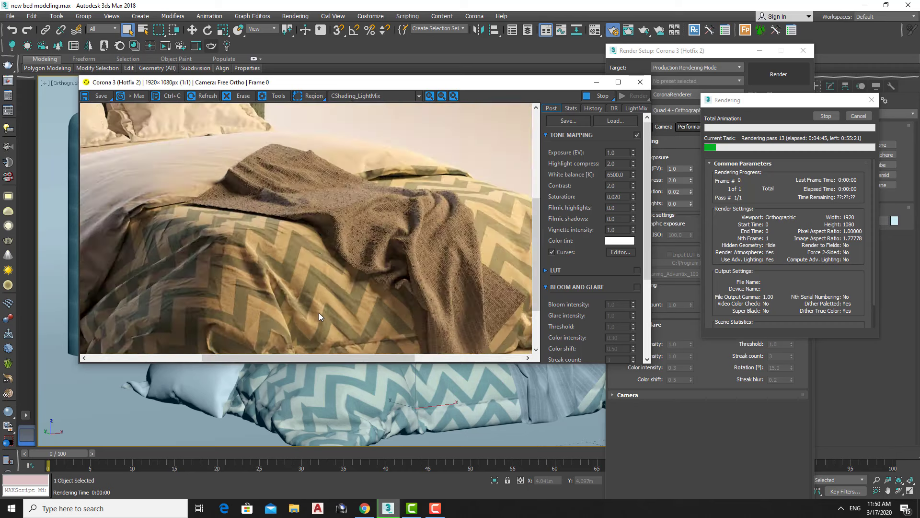
{"action": "scroll", "coordinate": [319, 313], "scroll_direction": "down", "scroll_amount": 1}
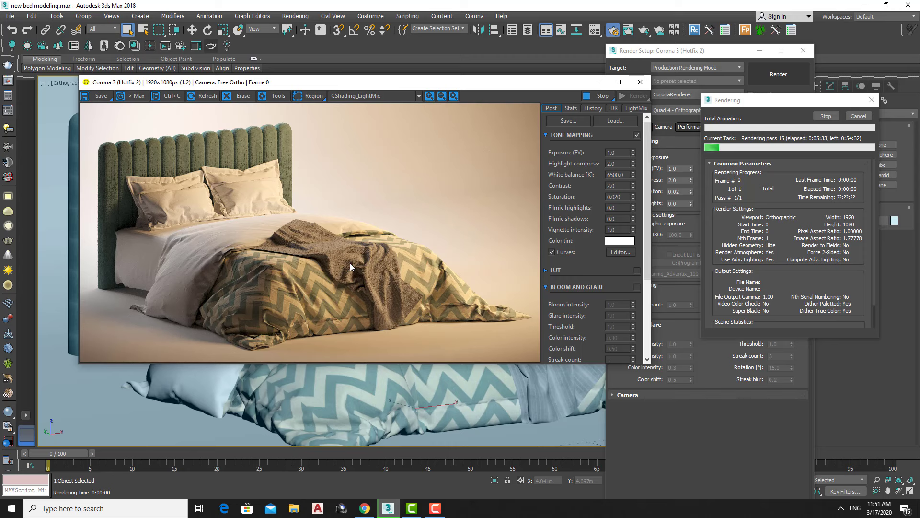
Set sharpen amount to 0.50 and inspect the headboard and brown blanket close up
{"action": "left_click_drag", "start_coordinate": [648, 190], "coordinate": [645, 281]}
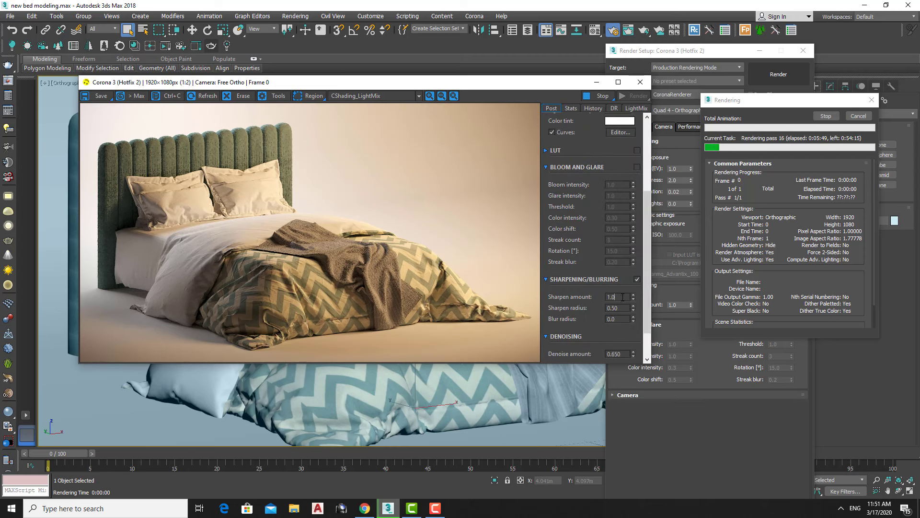
{"action": "key", "text": "Return"}
{"action": "scroll", "coordinate": [222, 216], "scroll_direction": "up", "scroll_amount": 2}
{"action": "left_click_drag", "start_coordinate": [237, 189], "coordinate": [323, 136]}
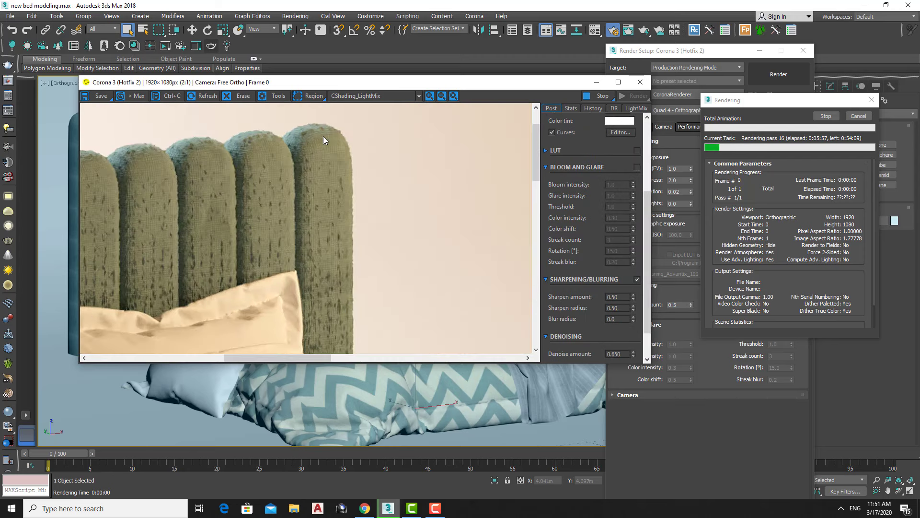
{"action": "scroll", "coordinate": [312, 155], "scroll_direction": "down", "scroll_amount": 2}
{"action": "scroll", "coordinate": [378, 274], "scroll_direction": "up", "scroll_amount": 1}
{"action": "scroll", "coordinate": [351, 310], "scroll_direction": "up", "scroll_amount": 1}
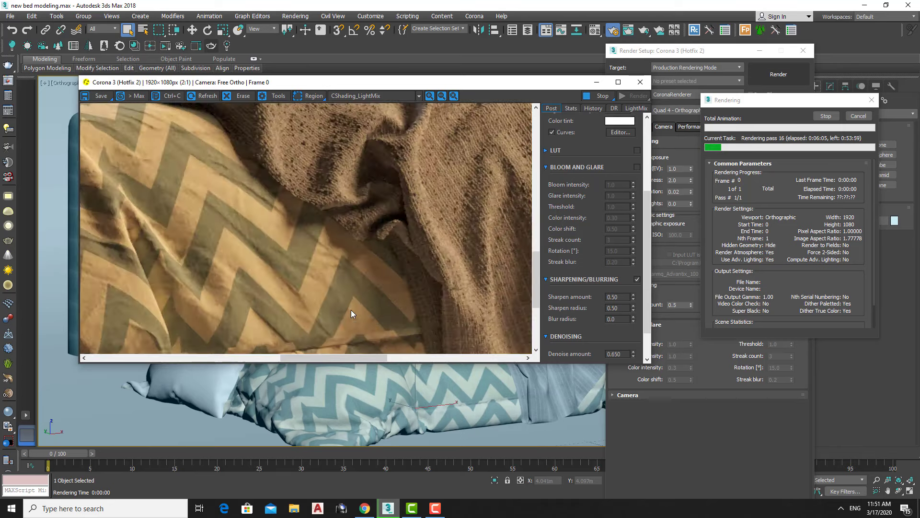
{"action": "left_click_drag", "start_coordinate": [351, 310], "coordinate": [419, 217]}
{"action": "scroll", "coordinate": [418, 218], "scroll_direction": "down", "scroll_amount": 2}
{"action": "scroll", "coordinate": [254, 181], "scroll_direction": "up", "scroll_amount": 2}
{"action": "scroll", "coordinate": [323, 165], "scroll_direction": "down", "scroll_amount": 1}
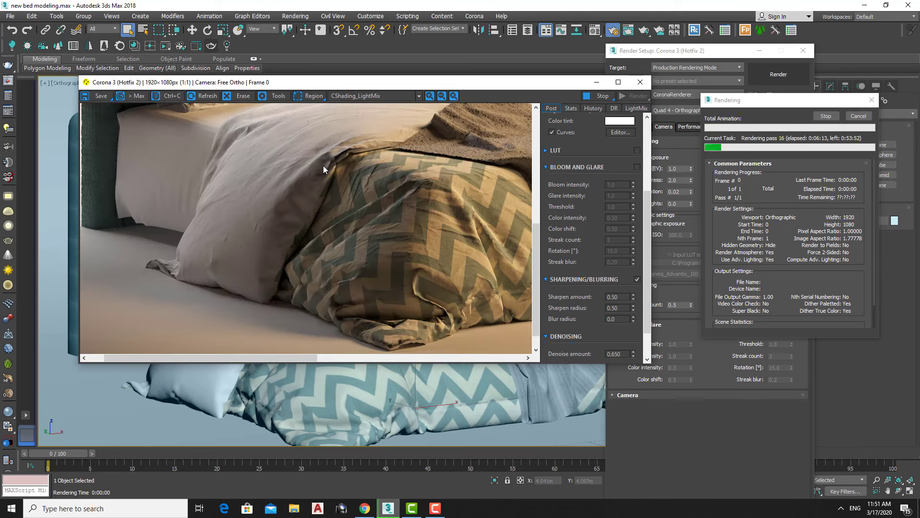
{"action": "scroll", "coordinate": [323, 166], "scroll_direction": "down", "scroll_amount": 1}
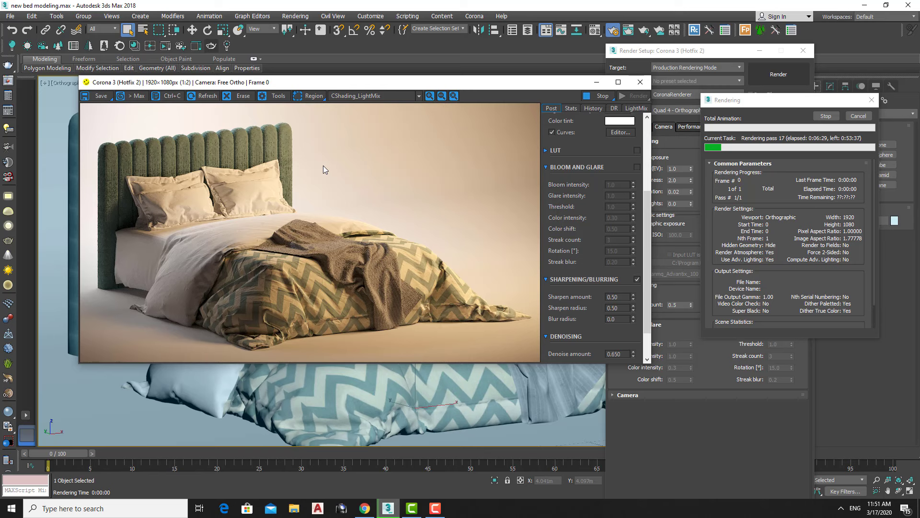
Enable Bloom and Glare with bloom intensity 2.0
{"action": "left_click", "coordinate": [546, 281]}
{"action": "left_click", "coordinate": [637, 167]}
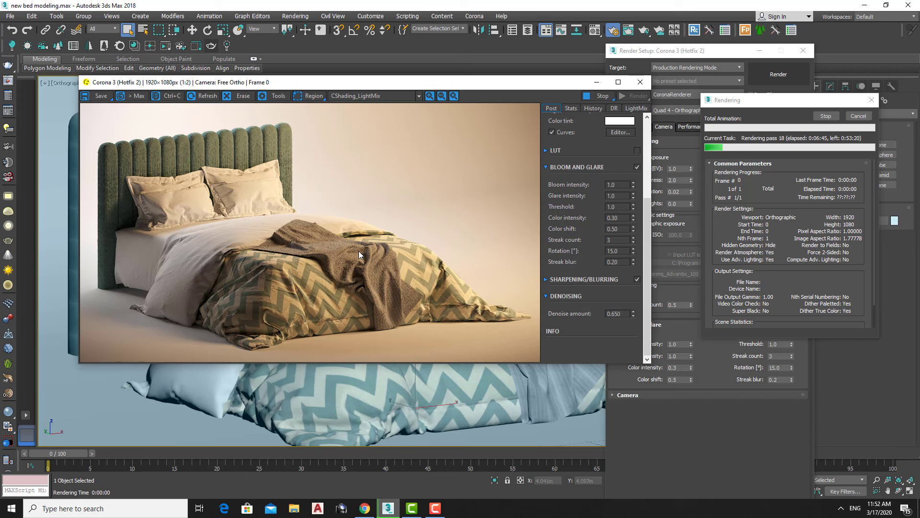
{"action": "scroll", "coordinate": [374, 283], "scroll_direction": "up", "scroll_amount": 1}
{"action": "left_click_drag", "start_coordinate": [353, 300], "coordinate": [405, 332]}
{"action": "double_click", "coordinate": [620, 187]}
{"action": "type", "text": "2"}
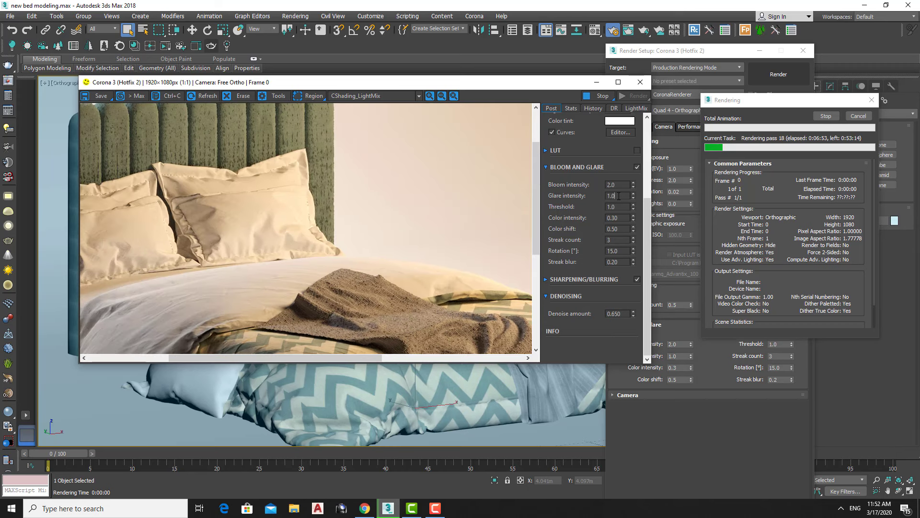
{"action": "left_click_drag", "start_coordinate": [461, 244], "coordinate": [254, 152]}
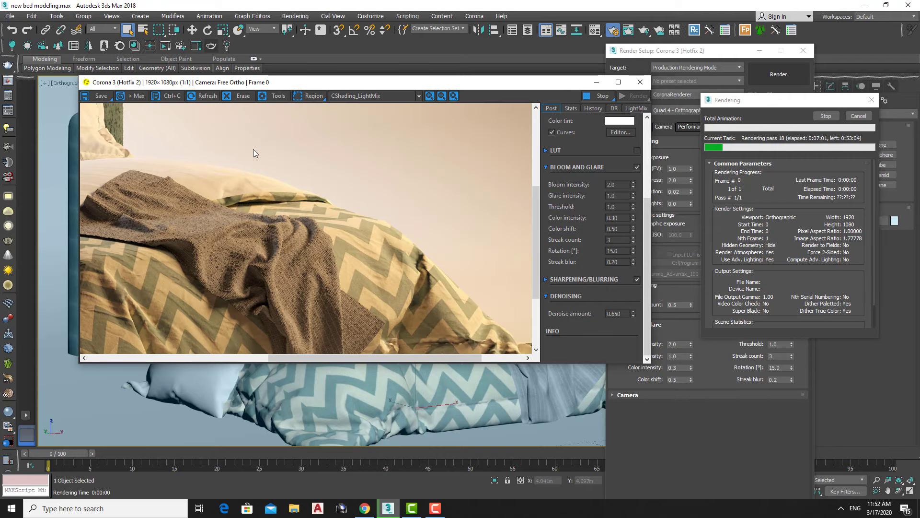
Toggle bloom and the LUT to compare, leaving bloom on and LUT off
{"action": "left_click", "coordinate": [637, 166]}
{"action": "left_click", "coordinate": [636, 167]}
{"action": "left_click", "coordinate": [637, 150]}
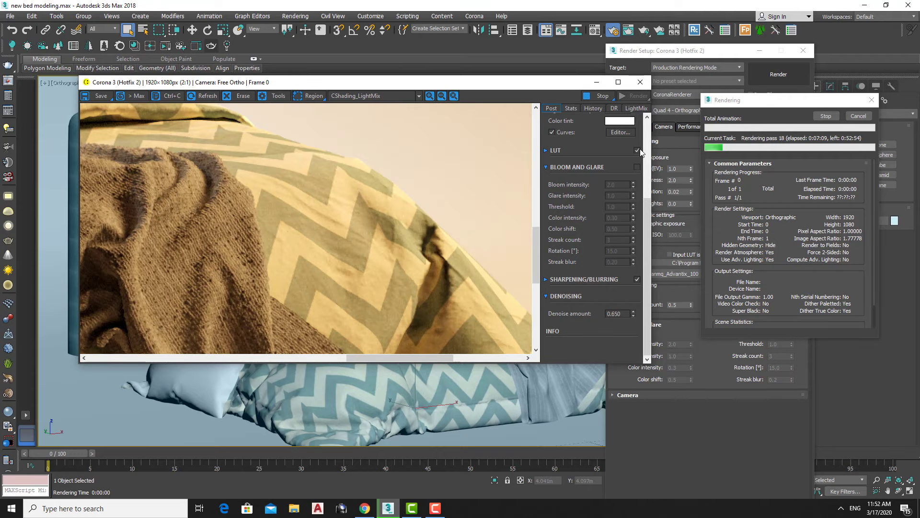
{"action": "left_click", "coordinate": [638, 167]}
{"action": "scroll", "coordinate": [331, 247], "scroll_direction": "down", "scroll_amount": 2}
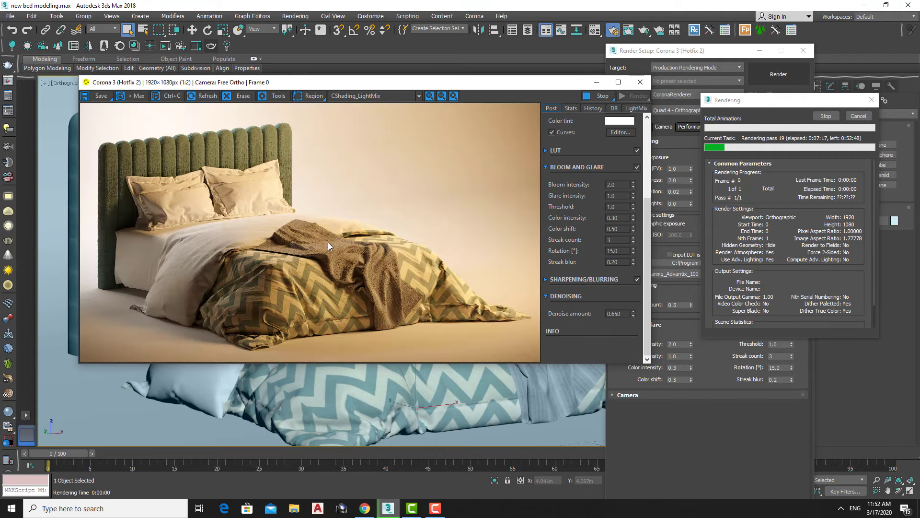
{"action": "left_click", "coordinate": [547, 151]}
{"action": "left_click", "coordinate": [637, 150]}
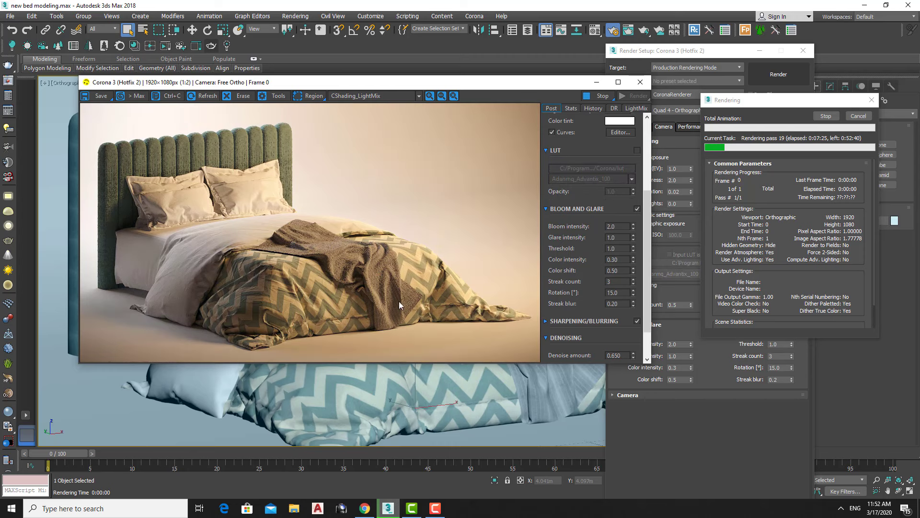
{"action": "scroll", "coordinate": [398, 301], "scroll_direction": "up", "scroll_amount": 2}
{"action": "scroll", "coordinate": [433, 312], "scroll_direction": "down", "scroll_amount": 2}
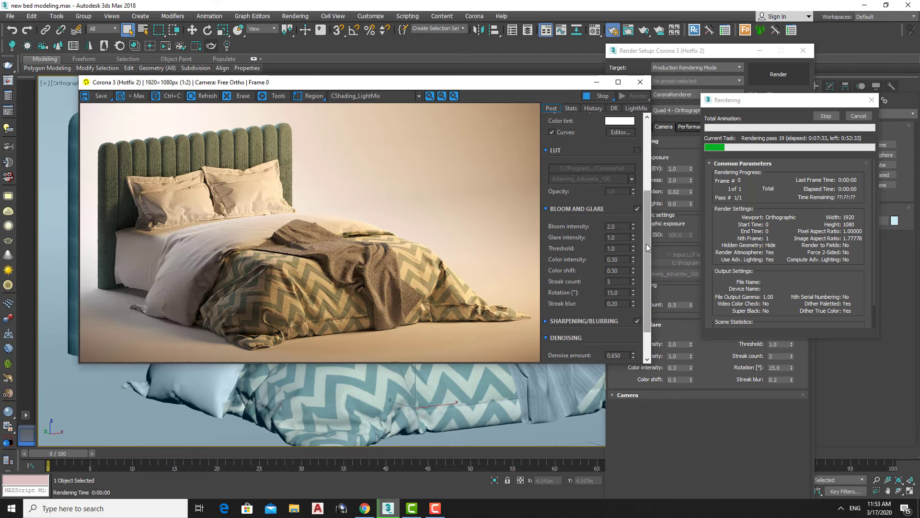
{"action": "left_click_drag", "start_coordinate": [646, 244], "coordinate": [615, 127]}
{"action": "left_click", "coordinate": [636, 108]}
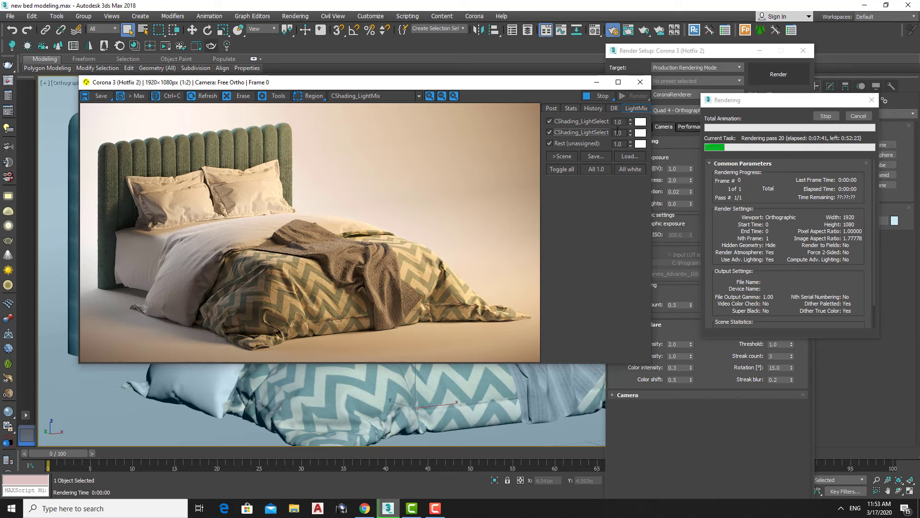
Set the first LightSelect intensity to 1.20
{"action": "double_click", "coordinate": [619, 121]}
{"action": "type", "text": "1.2"}
{"action": "key", "text": "Return"}
{"action": "scroll", "coordinate": [361, 259], "scroll_direction": "up", "scroll_amount": 1}
{"action": "scroll", "coordinate": [362, 259], "scroll_direction": "down", "scroll_amount": 2}
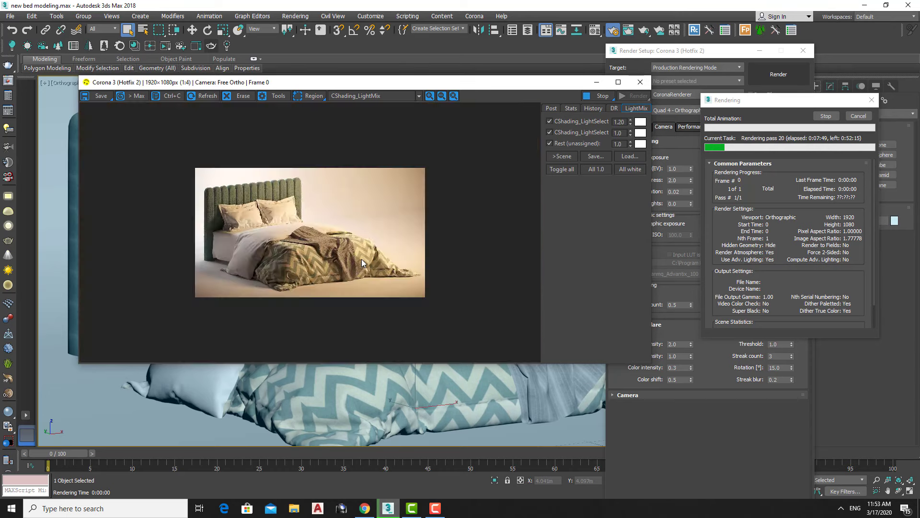
{"action": "scroll", "coordinate": [362, 259], "scroll_direction": "up", "scroll_amount": 1}
Try a warm orange color on the first light, then discard it
{"action": "left_click", "coordinate": [640, 122]}
{"action": "left_click_drag", "start_coordinate": [259, 117], "coordinate": [607, 155]}
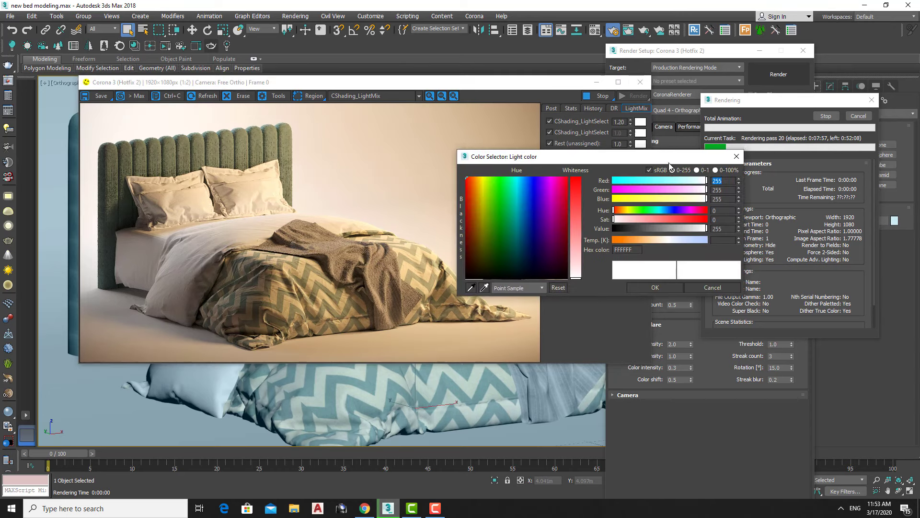
{"action": "mouse_move", "coordinate": [690, 239]}
{"action": "left_mouse_down"}
{"action": "mouse_move", "coordinate": [663, 239]}
{"action": "mouse_move", "coordinate": [675, 238]}
{"action": "mouse_move", "coordinate": [654, 219]}
{"action": "left_mouse_up"}
{"action": "left_click", "coordinate": [672, 239]}
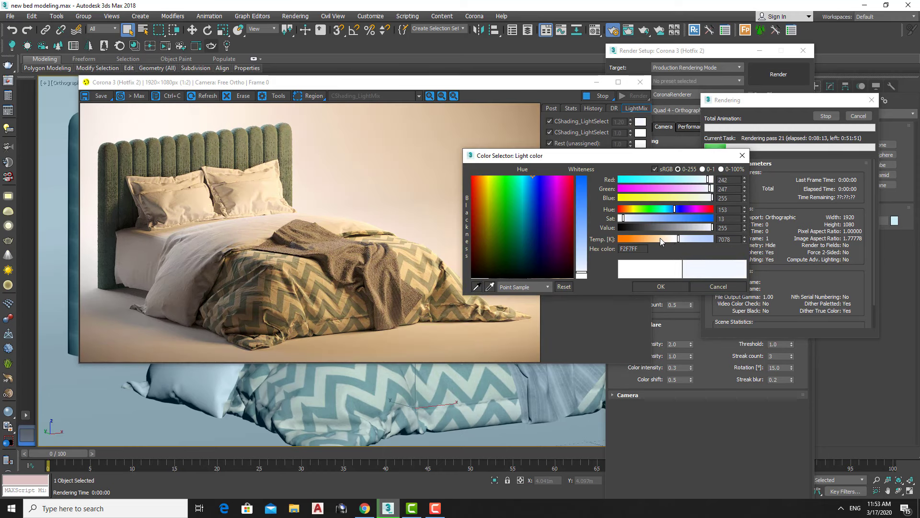
{"action": "left_click", "coordinate": [718, 286]}
{"action": "scroll", "coordinate": [421, 287], "scroll_direction": "down", "scroll_amount": 1}
{"action": "scroll", "coordinate": [421, 287], "scroll_direction": "up", "scroll_amount": 1}
Browse the post-processing settings in the Post tab
{"action": "left_click", "coordinate": [551, 108]}
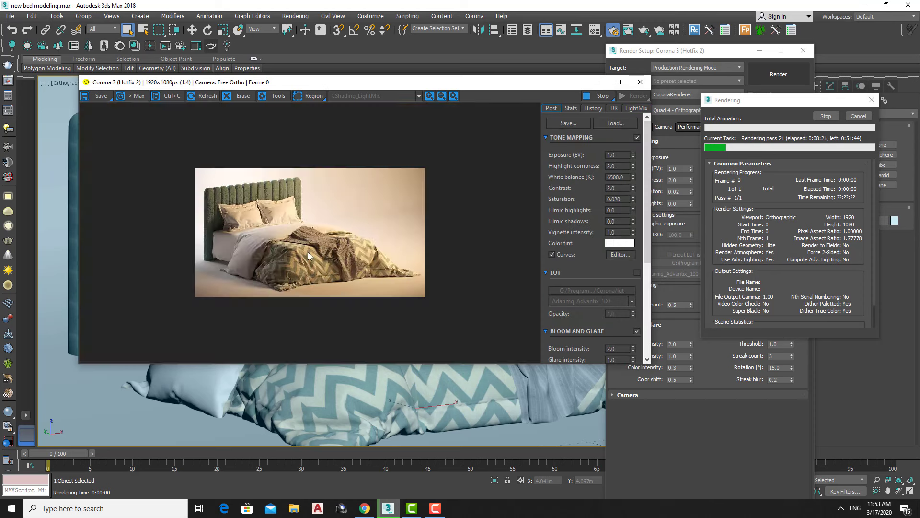
{"action": "scroll", "coordinate": [641, 355], "scroll_direction": "down", "scroll_amount": 2}
{"action": "scroll", "coordinate": [634, 269], "scroll_direction": "up", "scroll_amount": 3}
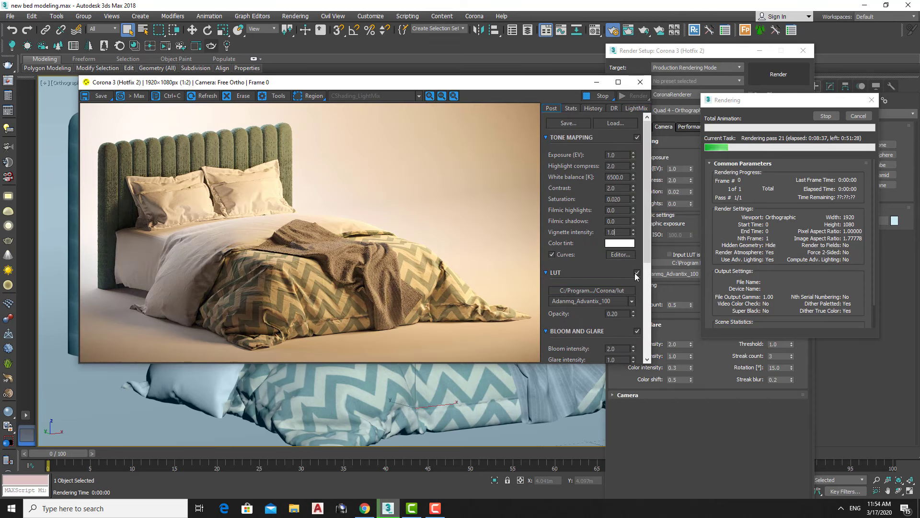
{"action": "scroll", "coordinate": [318, 271], "scroll_direction": "up", "scroll_amount": 1}
{"action": "scroll", "coordinate": [318, 271], "scroll_direction": "down", "scroll_amount": 1}
{"action": "scroll", "coordinate": [227, 238], "scroll_direction": "up", "scroll_amount": 1}
{"action": "scroll", "coordinate": [321, 283], "scroll_direction": "down", "scroll_amount": 1}
{"action": "scroll", "coordinate": [329, 301], "scroll_direction": "up", "scroll_amount": 1}
{"action": "scroll", "coordinate": [329, 301], "scroll_direction": "down", "scroll_amount": 1}
Tint the second light pale blue (about 9781 K) at intensity 1.10
{"action": "left_click", "coordinate": [637, 108]}
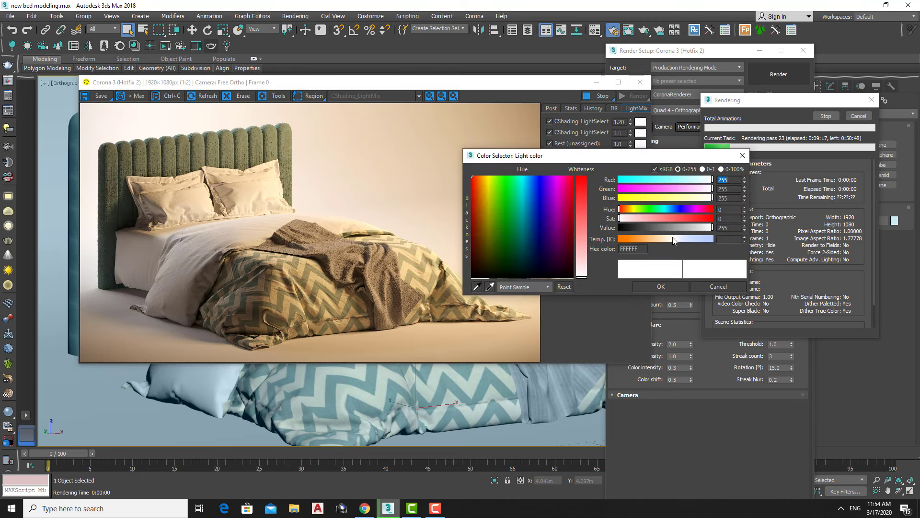
{"action": "mouse_move", "coordinate": [673, 239]}
{"action": "left_mouse_down"}
{"action": "mouse_move", "coordinate": [704, 238]}
{"action": "mouse_move", "coordinate": [677, 241]}
{"action": "mouse_move", "coordinate": [695, 245]}
{"action": "left_mouse_up"}
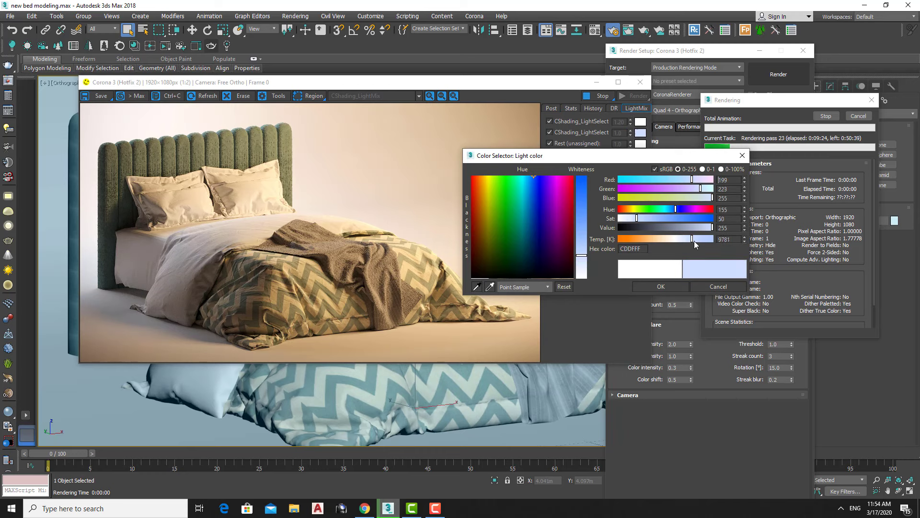
{"action": "mouse_move", "coordinate": [582, 254]}
{"action": "left_mouse_down"}
{"action": "mouse_move", "coordinate": [586, 232]}
{"action": "mouse_move", "coordinate": [586, 254]}
{"action": "left_mouse_up"}
{"action": "key", "text": "Return"}
{"action": "type", "text": "1.1"}
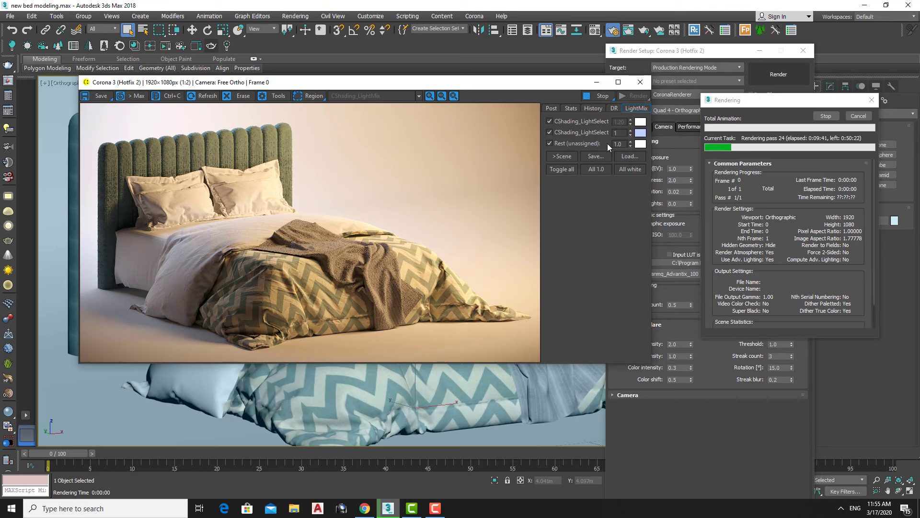
{"action": "key", "text": "Return"}
Switch the first light group off to compare
{"action": "scroll", "coordinate": [363, 279], "scroll_direction": "up", "scroll_amount": 2}
{"action": "scroll", "coordinate": [259, 230], "scroll_direction": "down", "scroll_amount": 1}
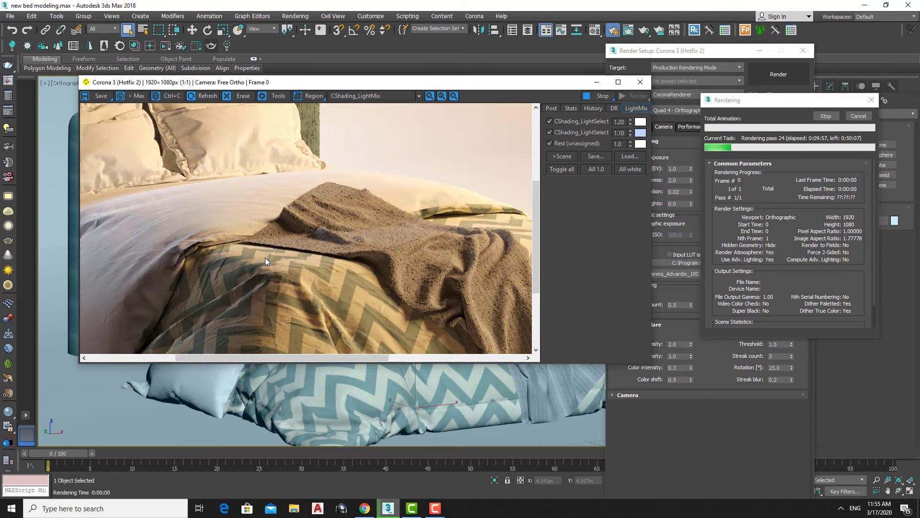
{"action": "scroll", "coordinate": [265, 258], "scroll_direction": "down", "scroll_amount": 1}
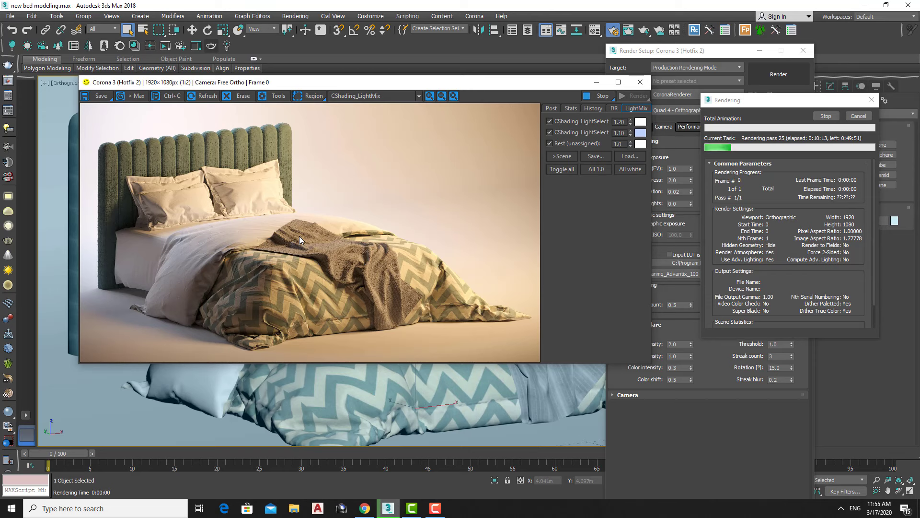
{"action": "left_click", "coordinate": [549, 121]}
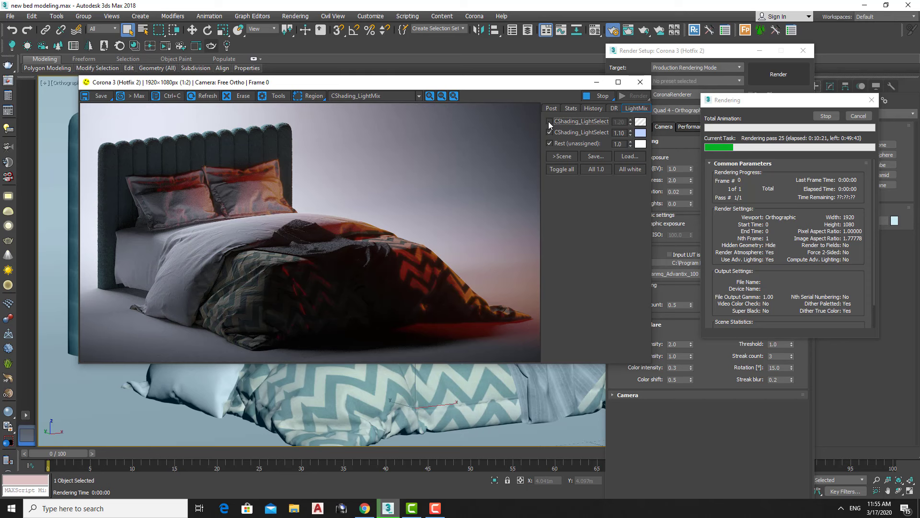
Re-enable the first LightSelect, then set highlight compression to 3.0 and contrast to 2.0
{"action": "left_click", "coordinate": [550, 121]}
{"action": "left_click", "coordinate": [552, 109]}
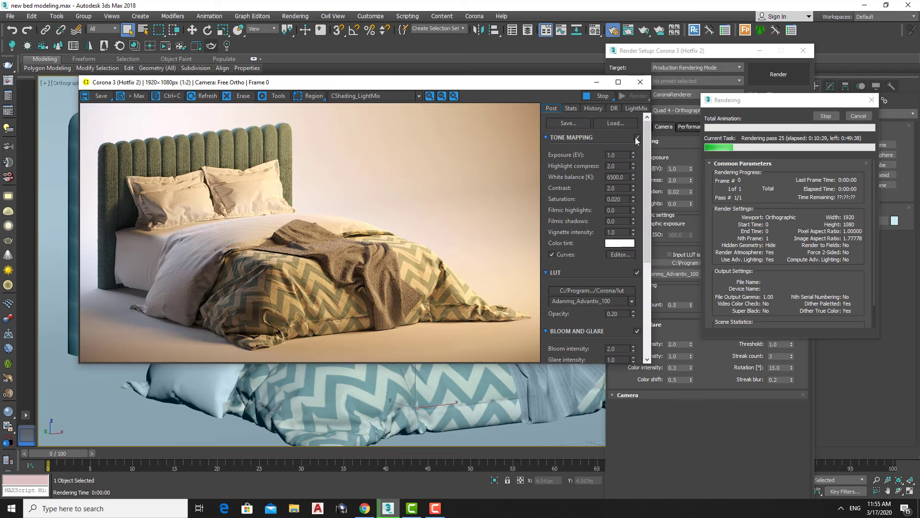
{"action": "left_click", "coordinate": [635, 137]}
{"action": "double_click", "coordinate": [616, 166]}
{"action": "type", "text": "3"}
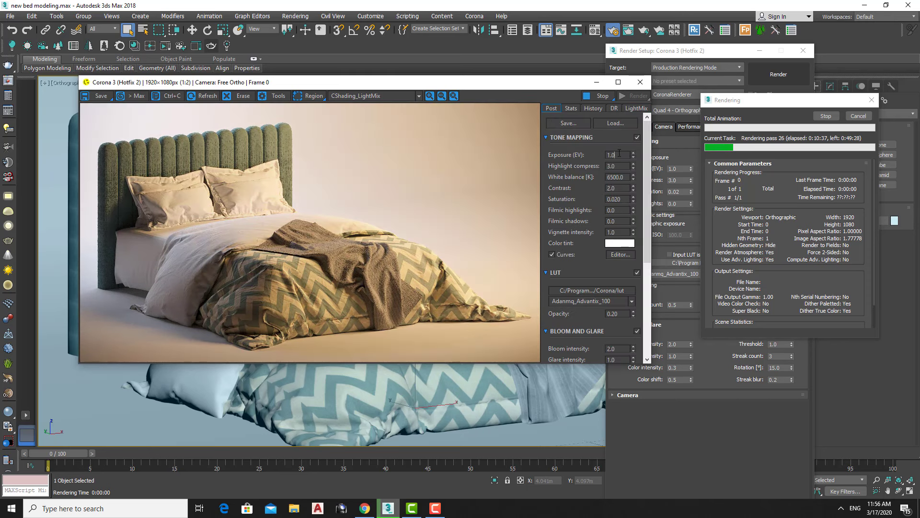
{"action": "key", "text": "Return"}
{"action": "double_click", "coordinate": [616, 188]}
{"action": "type", "text": "2"}
{"action": "left_click", "coordinate": [620, 210]}
Toggle the LUT off and back on to compare the result
{"action": "left_click", "coordinate": [637, 272]}
{"action": "scroll", "coordinate": [639, 272], "scroll_direction": "down", "scroll_amount": 3}
{"action": "left_click", "coordinate": [637, 259]}
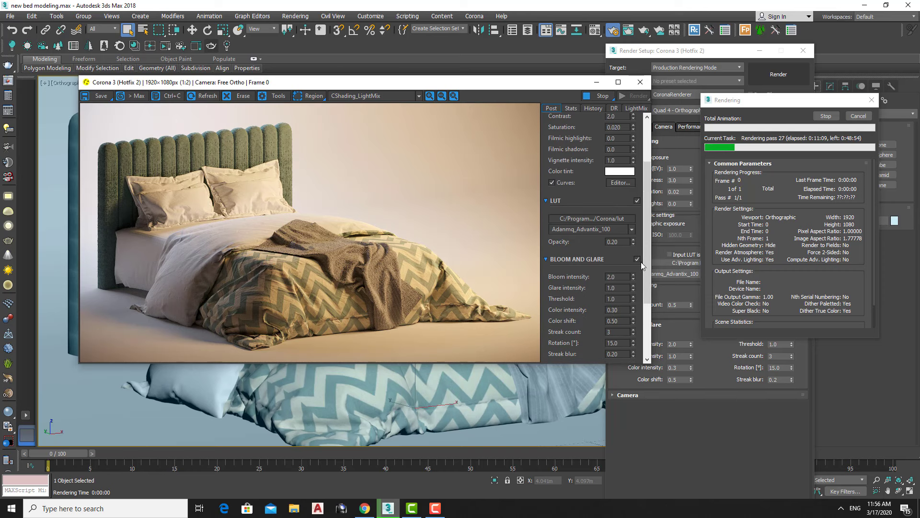
{"action": "scroll", "coordinate": [450, 281], "scroll_direction": "up", "scroll_amount": 2}
{"action": "scroll", "coordinate": [643, 316], "scroll_direction": "down", "scroll_amount": 1}
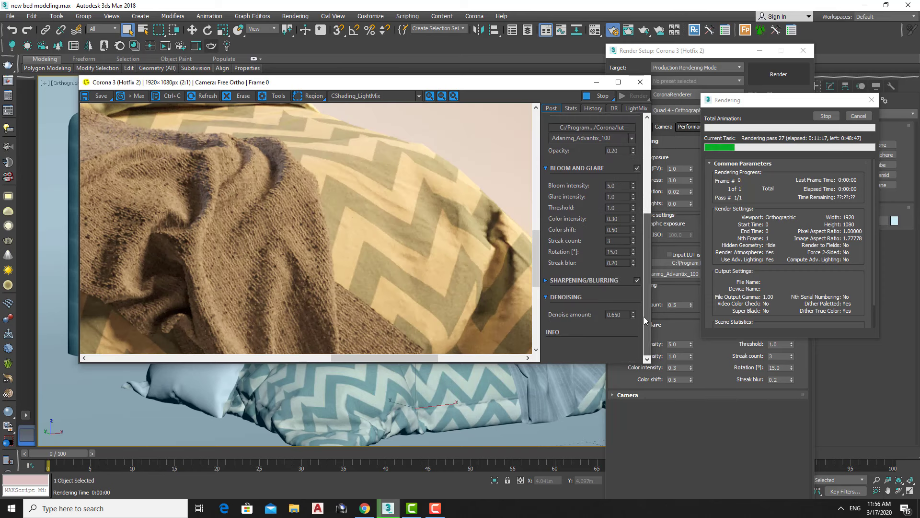
Compare bloom off and on, then set bloom intensity to 4.0
{"action": "left_click", "coordinate": [637, 231]}
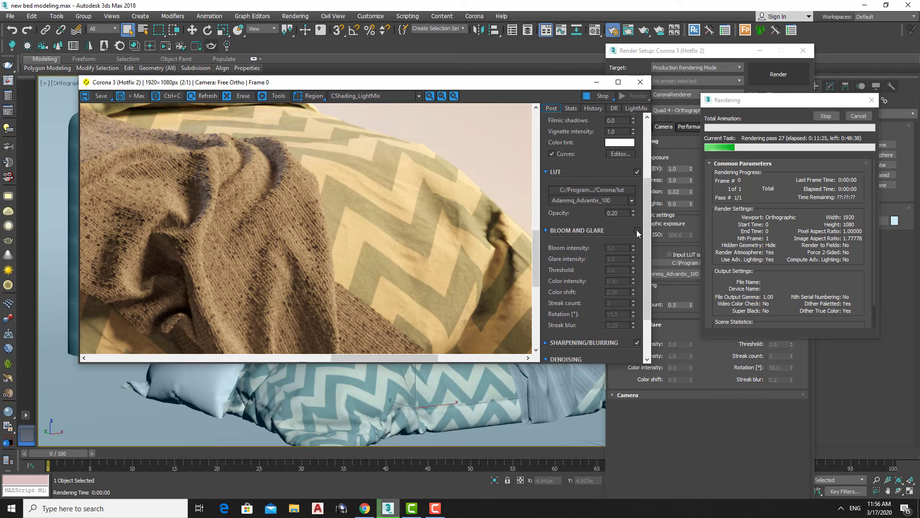
{"action": "left_click", "coordinate": [637, 230]}
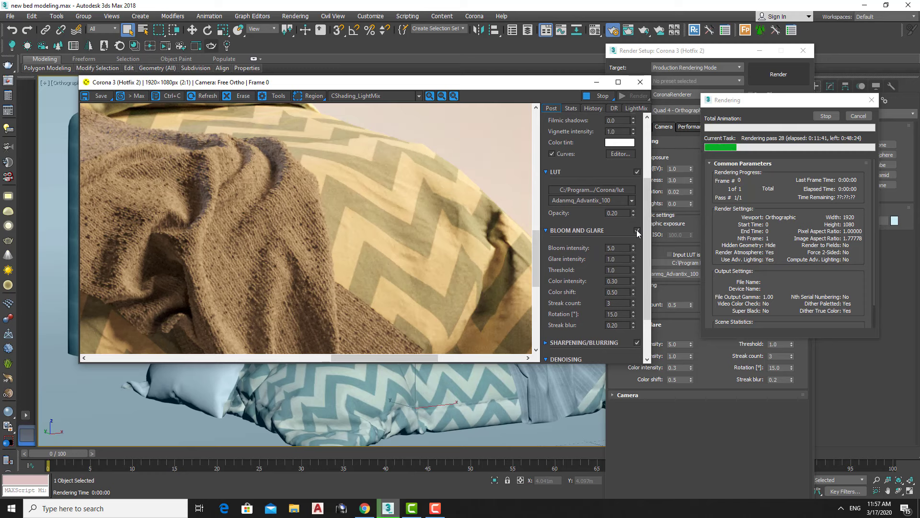
{"action": "double_click", "coordinate": [614, 248]}
{"action": "type", "text": "4"}
{"action": "key", "text": "Return"}
{"action": "scroll", "coordinate": [446, 221], "scroll_direction": "down", "scroll_amount": 2}
{"action": "scroll", "coordinate": [252, 209], "scroll_direction": "up", "scroll_amount": 1}
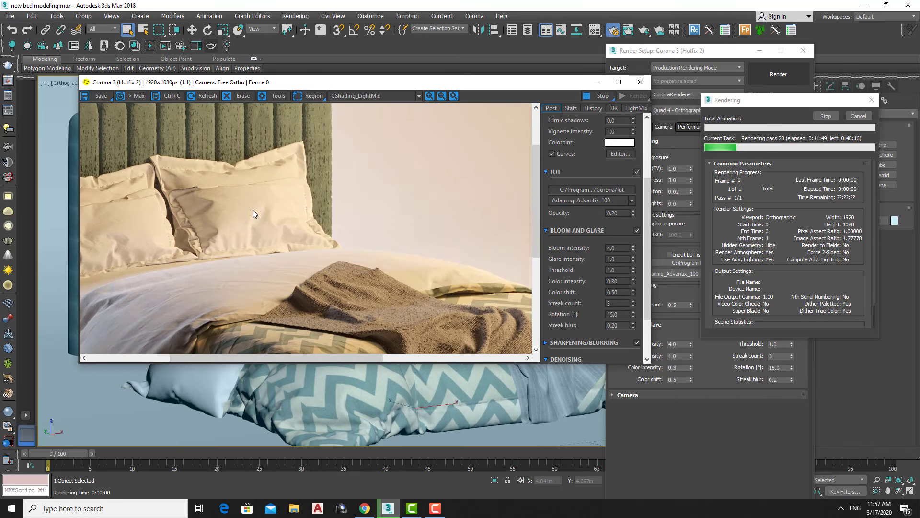
{"action": "scroll", "coordinate": [300, 197], "scroll_direction": "down", "scroll_amount": 1}
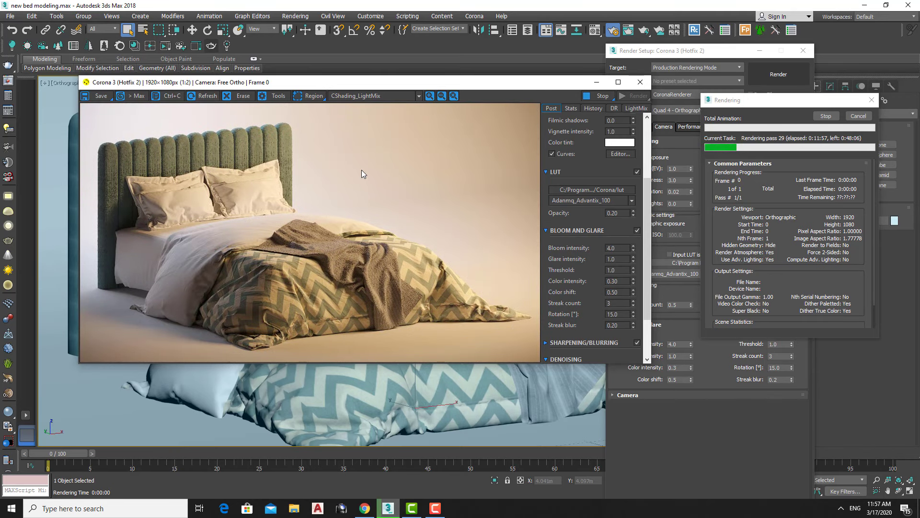